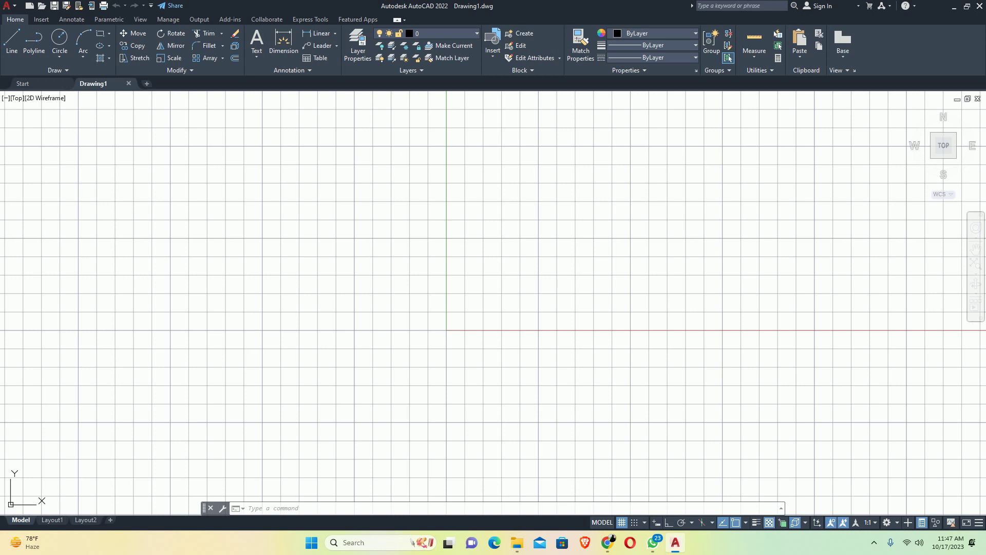
# Draw a rectangle with length 6'6" and width 12', and turn off the grid display
pyautogui.write('rec')
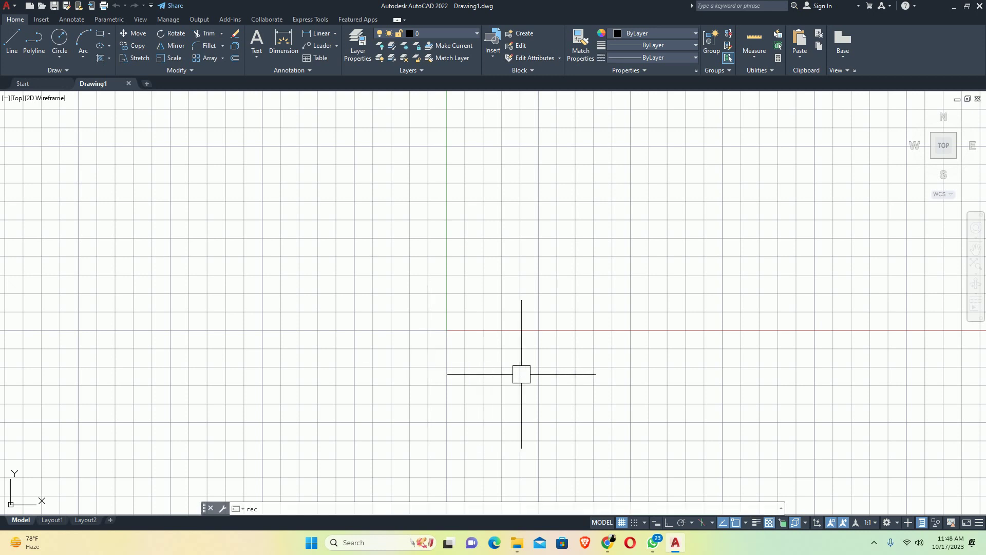
pyautogui.press('Return')
pyautogui.click(450, 324)
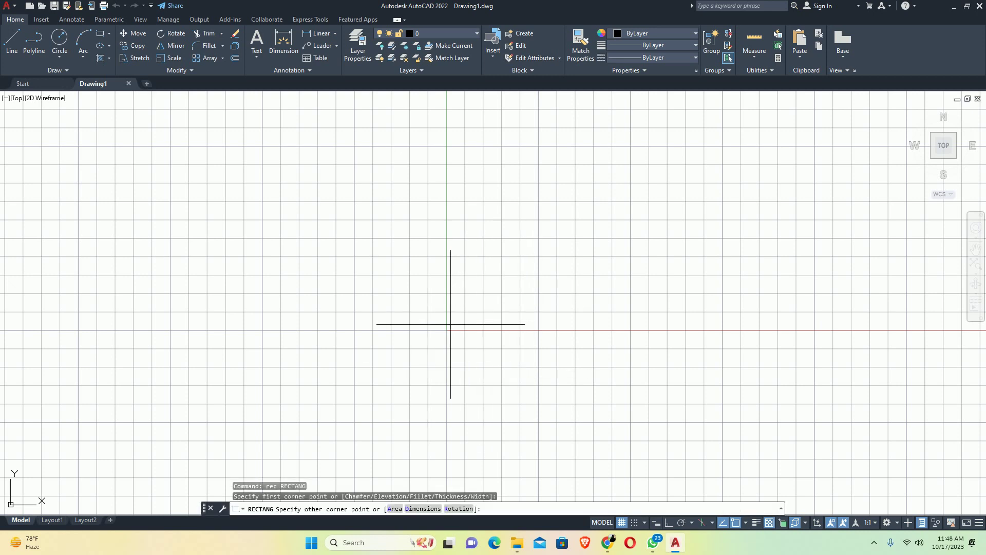
pyautogui.press('Return')
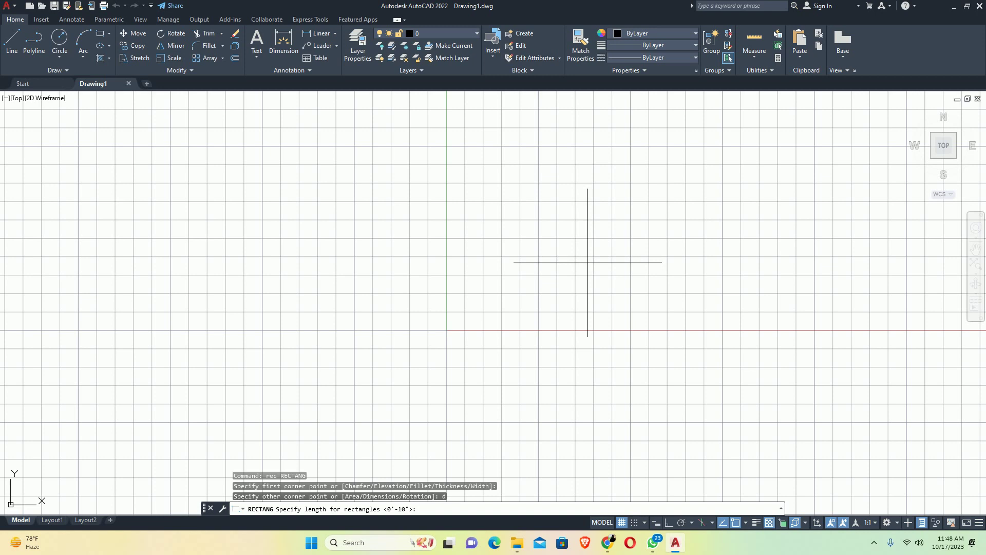
pyautogui.write("6'6")
pyautogui.press('Return')
pyautogui.write("12'")
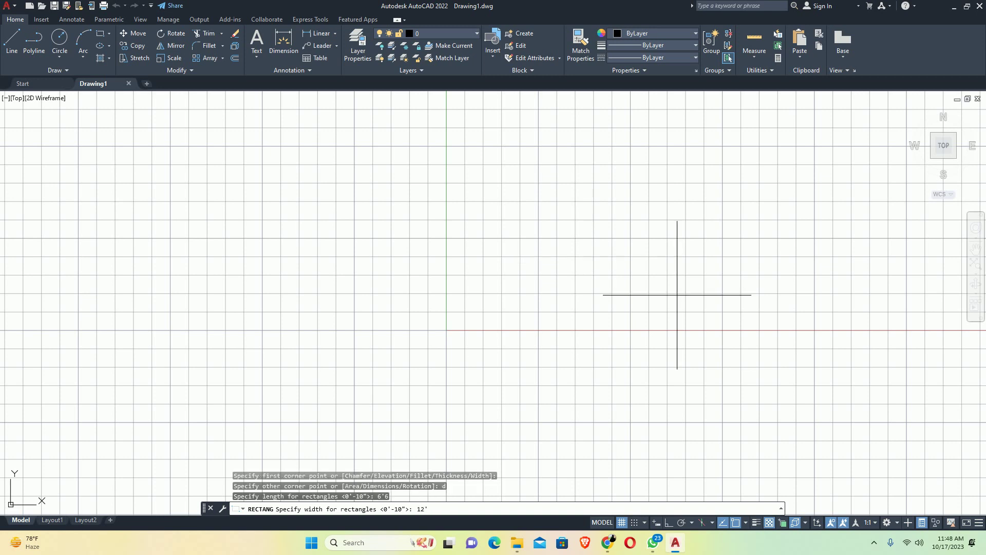
pyautogui.press('Return')
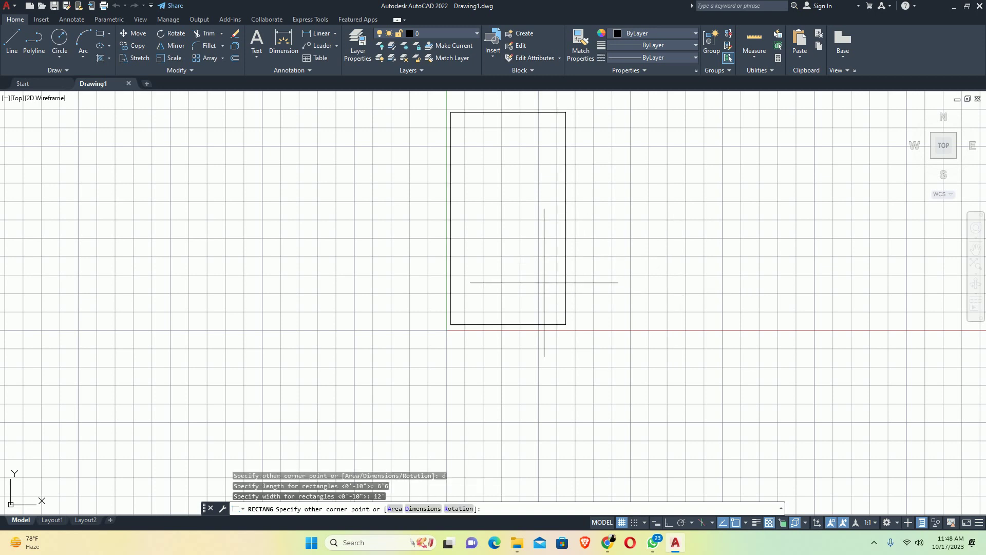
pyautogui.click(545, 281)
pyautogui.scroll(-2, 547, 281)
pyautogui.moveTo(548, 280); pyautogui.dragTo(393, 331, button='middle')
pyautogui.press('F7')
# Rotate the rectangle a quarter turn about its lower-right corner with Ortho on, so its long side lies horizontally
pyautogui.write('ro')
pyautogui.press('Return')
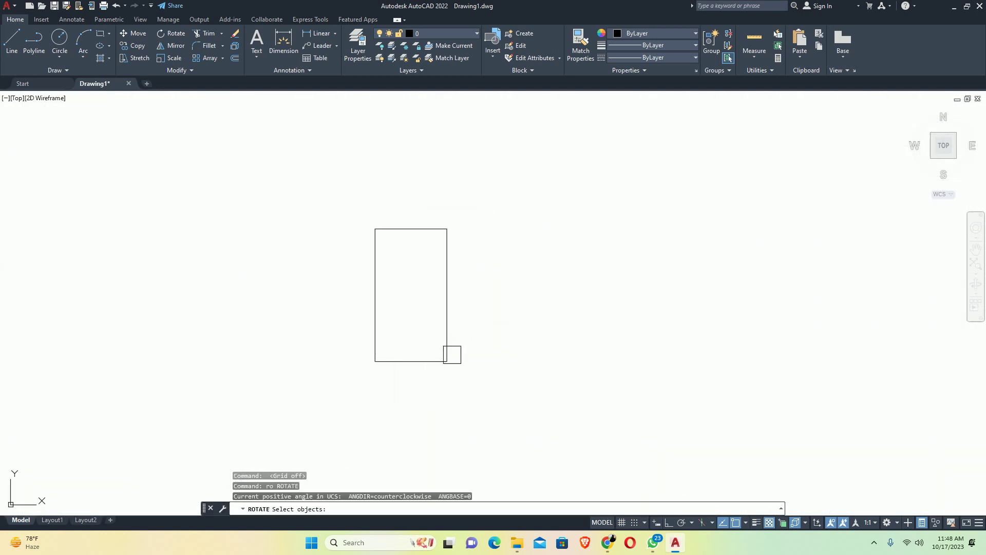
pyautogui.click(476, 367)
pyautogui.click(405, 327)
pyautogui.press('Return')
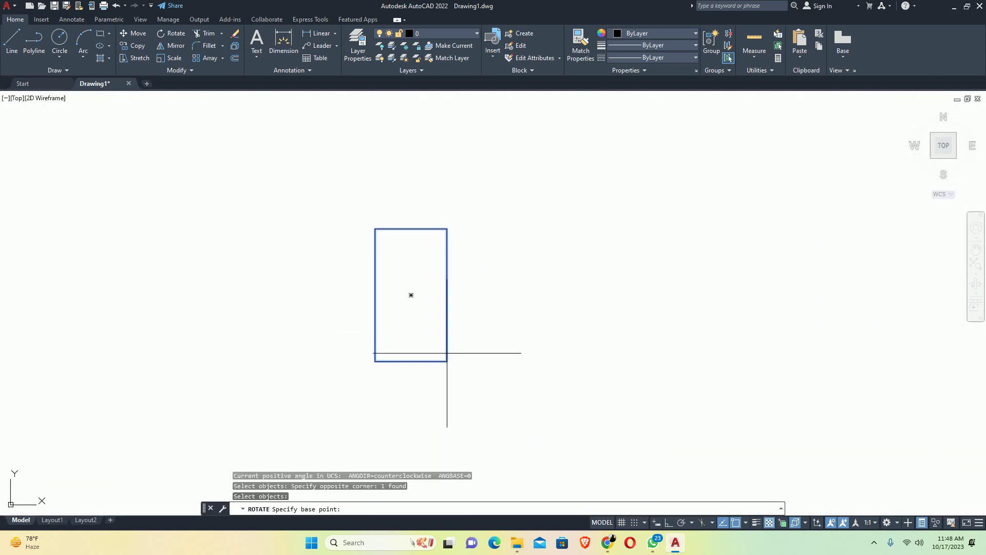
pyautogui.click(447, 362)
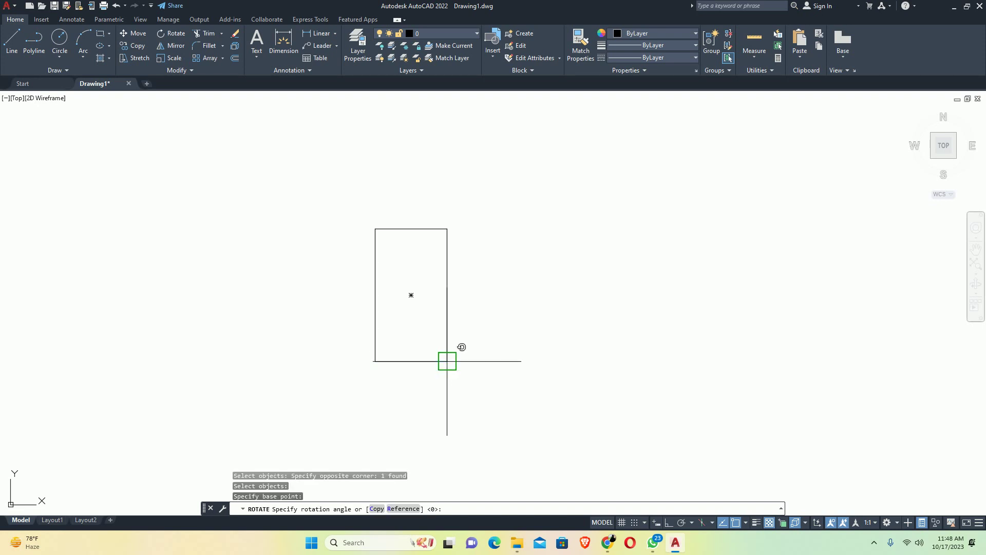
pyautogui.press('F8')
pyautogui.click(455, 399)
pyautogui.press('Return')
pyautogui.press('Escape')
pyautogui.moveTo(488, 352); pyautogui.dragTo(330, 372, button='middle')
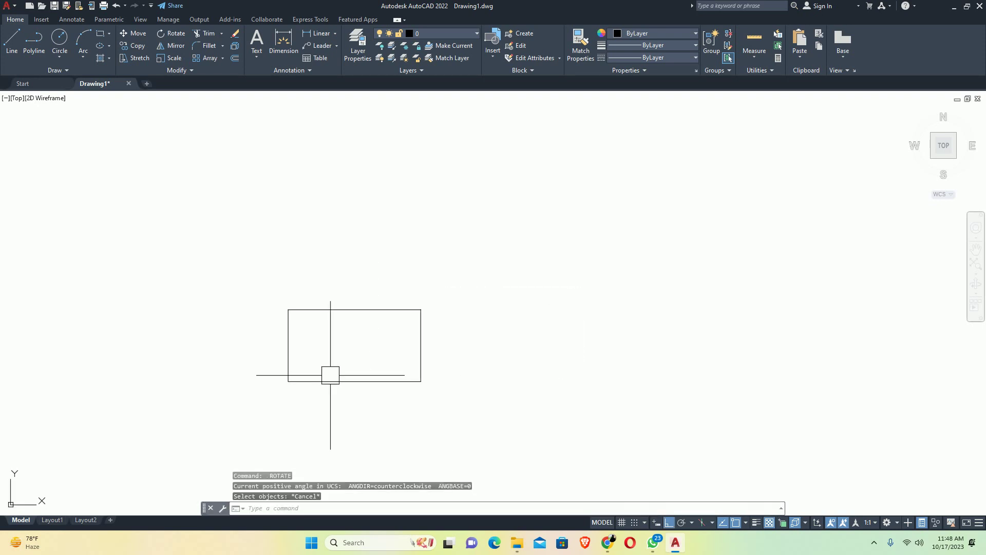
# Offset the rectangle 4.5 inches outward to form the wall thickness
pyautogui.write('o')
pyautogui.press('Return')
pyautogui.write('4.5')
pyautogui.press('Return')
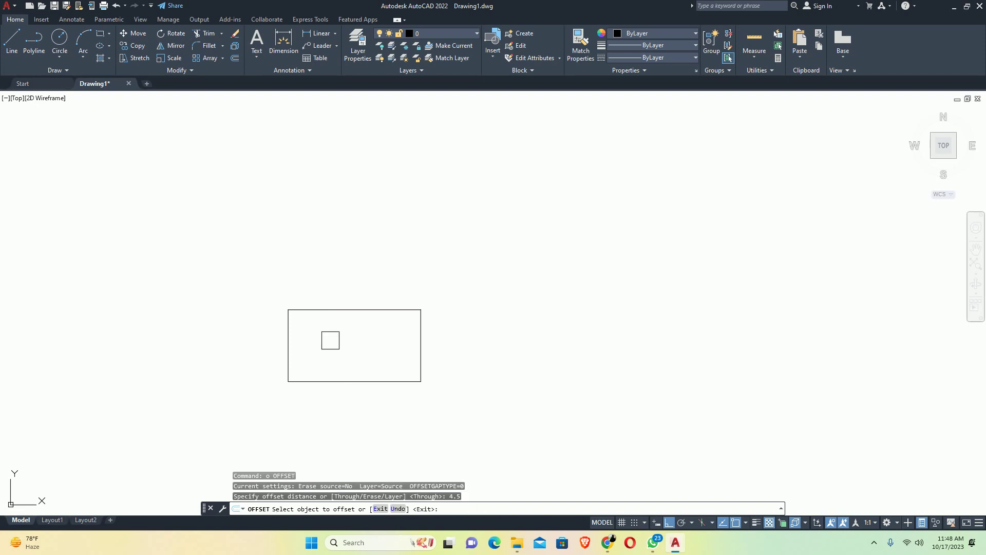
pyautogui.click(341, 310)
pyautogui.click(320, 253)
pyautogui.press('Escape')
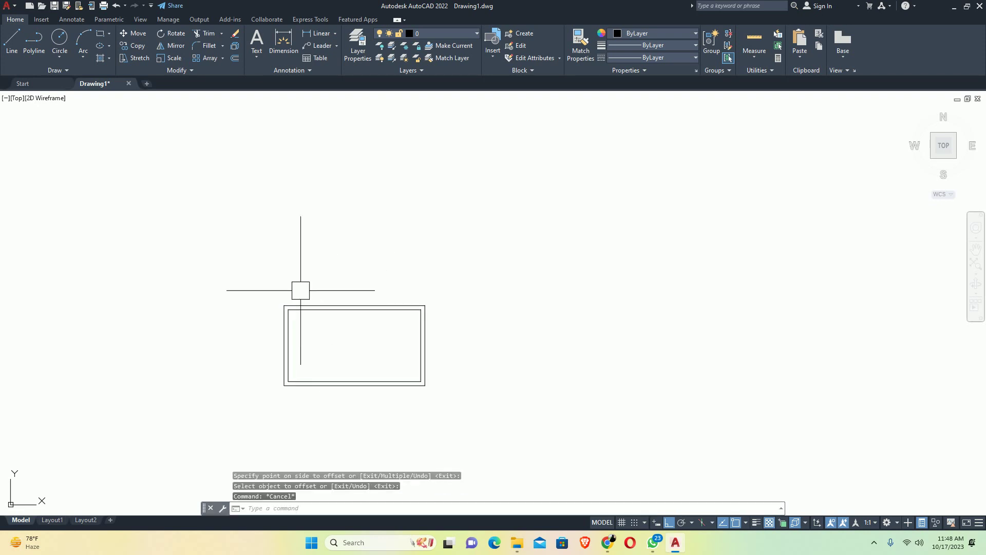
# Explode the inner and outer wall rectangles into separate lines
pyautogui.moveTo(299, 288); pyautogui.dragTo(267, 372, button='middle')
pyautogui.write('x')
pyautogui.press('Return')
pyautogui.scroll(4, 269, 382)
pyautogui.click(328, 293)
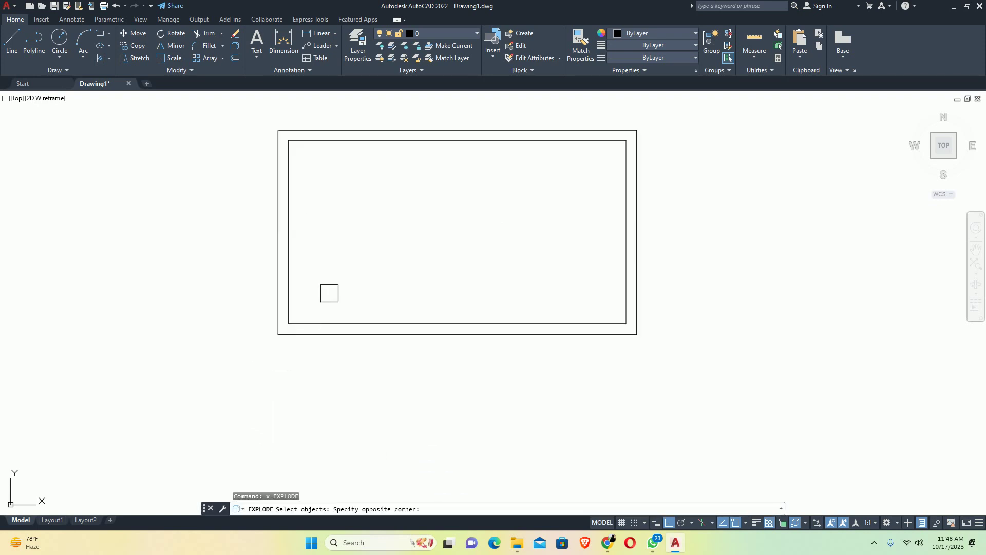
pyautogui.press('Escape')
pyautogui.press('Escape')
# Offset the inner line of the left wall 24 inches into the room
pyautogui.write('o')
pyautogui.press('Return')
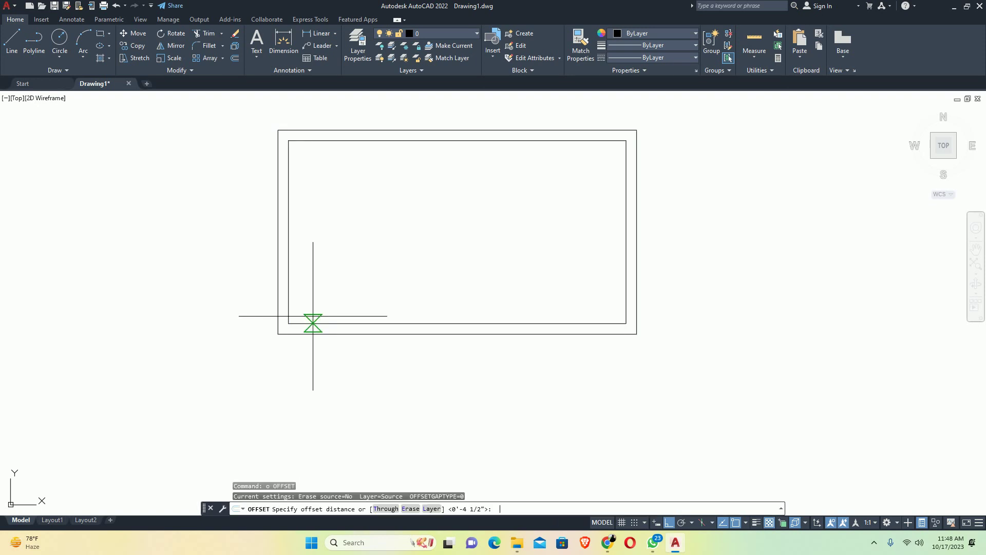
pyautogui.write('24')
pyautogui.press('Return')
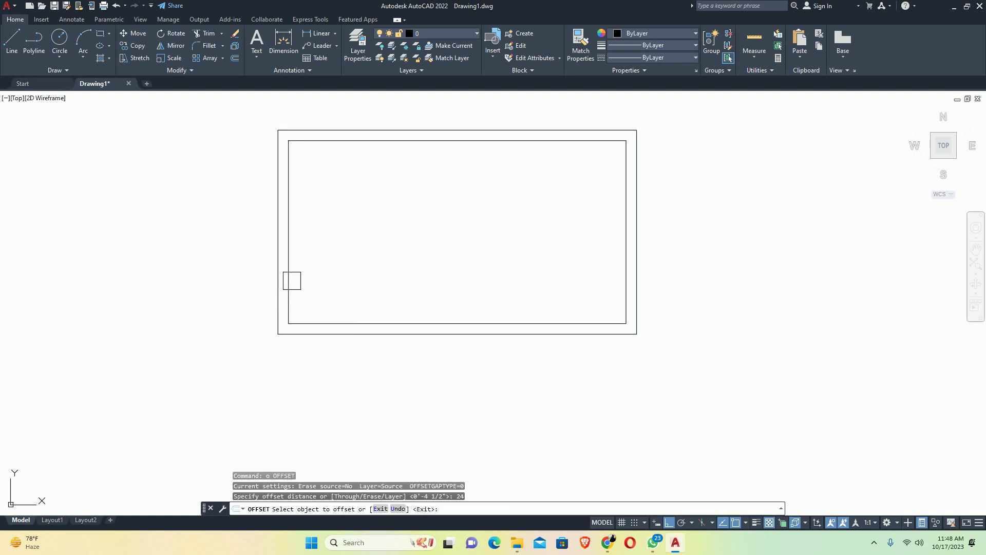
pyautogui.click(289, 280)
pyautogui.click(435, 276)
pyautogui.press('Escape')
pyautogui.moveTo(414, 276); pyautogui.dragTo(304, 301, button='middle')
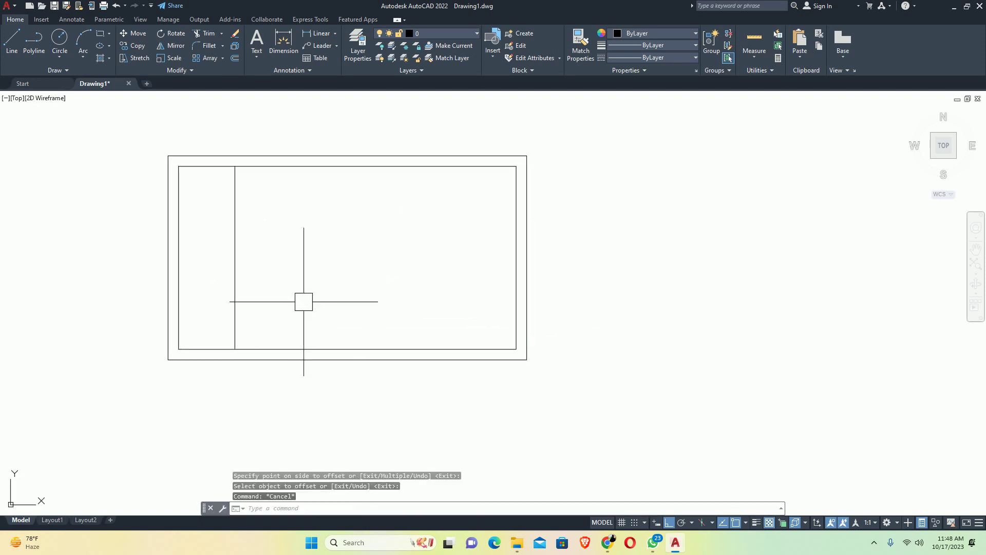
# Offset the vertical line inside the room 3 inches to the right
pyautogui.press('Return')
pyautogui.write('3')
pyautogui.press('Return')
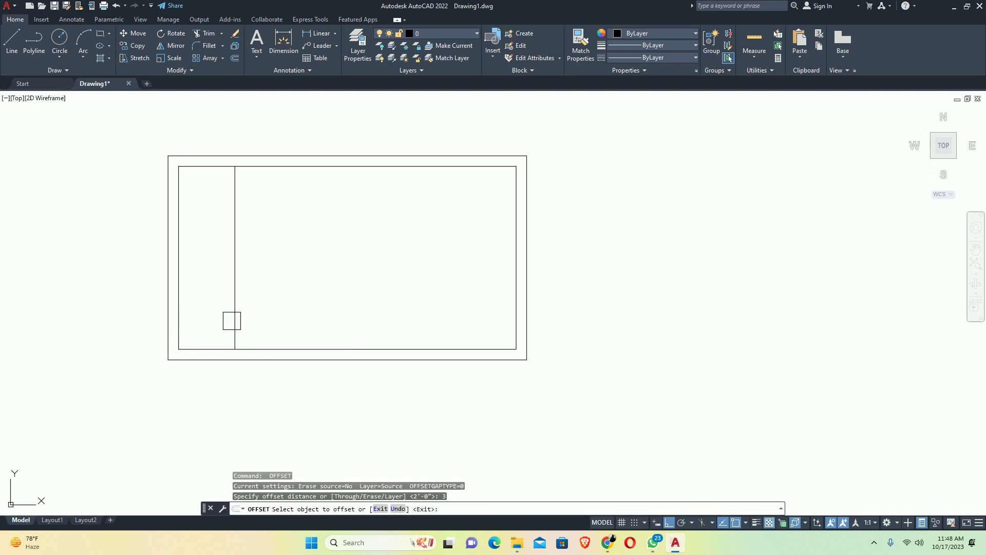
pyautogui.click(232, 320)
pyautogui.click(249, 323)
pyautogui.press('Escape')
pyautogui.press('Escape')
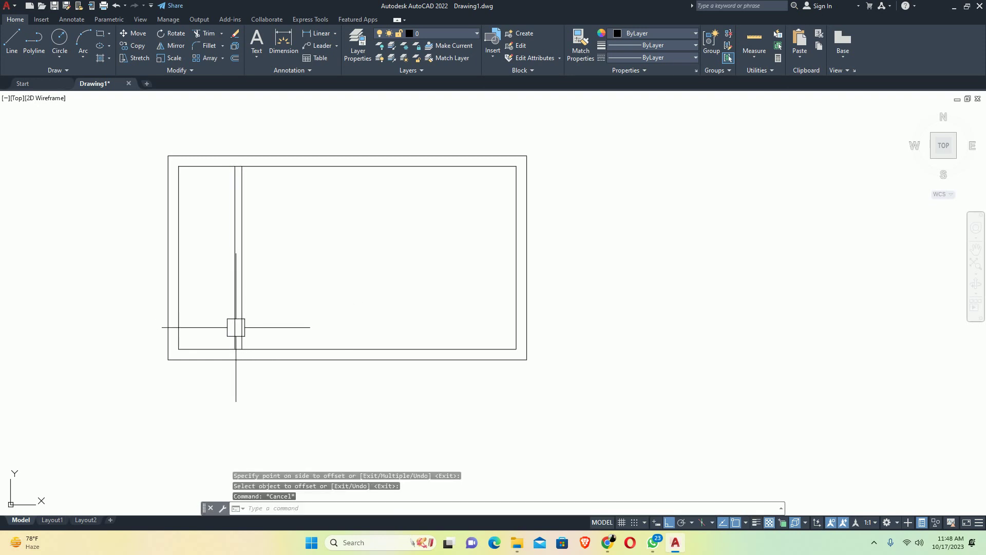
# Extend the vertical line nearer the left wall to the bottom wall's outer line and remove the 3-inch offset line
pyautogui.write('e')
pyautogui.press('Return')
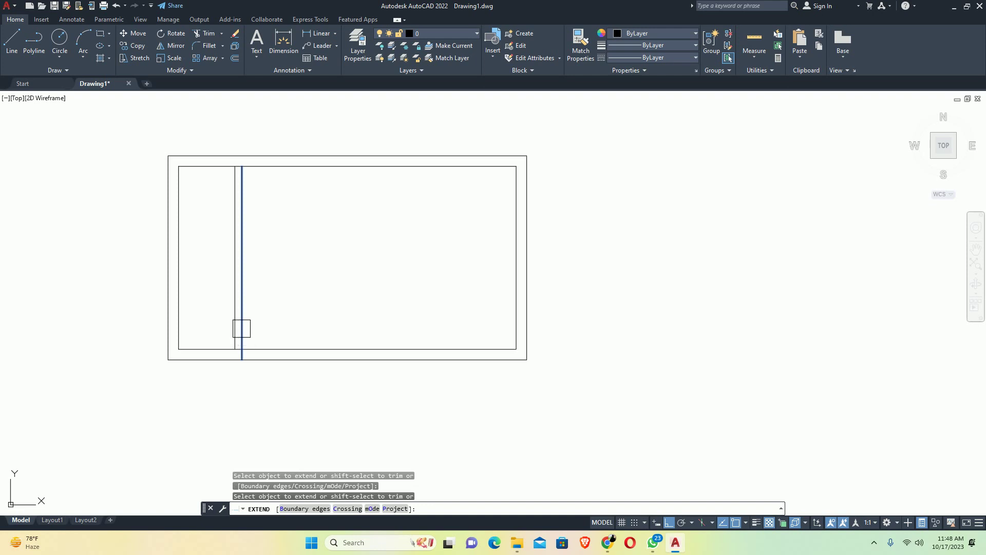
pyautogui.click(230, 328)
pyautogui.keyDown('shift'); pyautogui.click(242, 316); pyautogui.keyUp('shift')
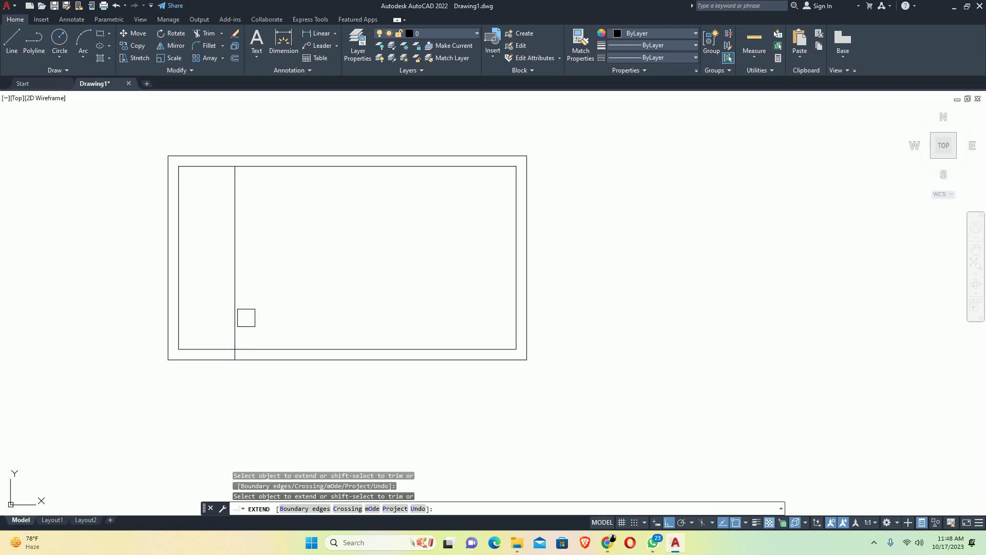
pyautogui.press('Escape')
# Offset the extended vertical line 30 inches to the right
pyautogui.write('o')
pyautogui.press('Return')
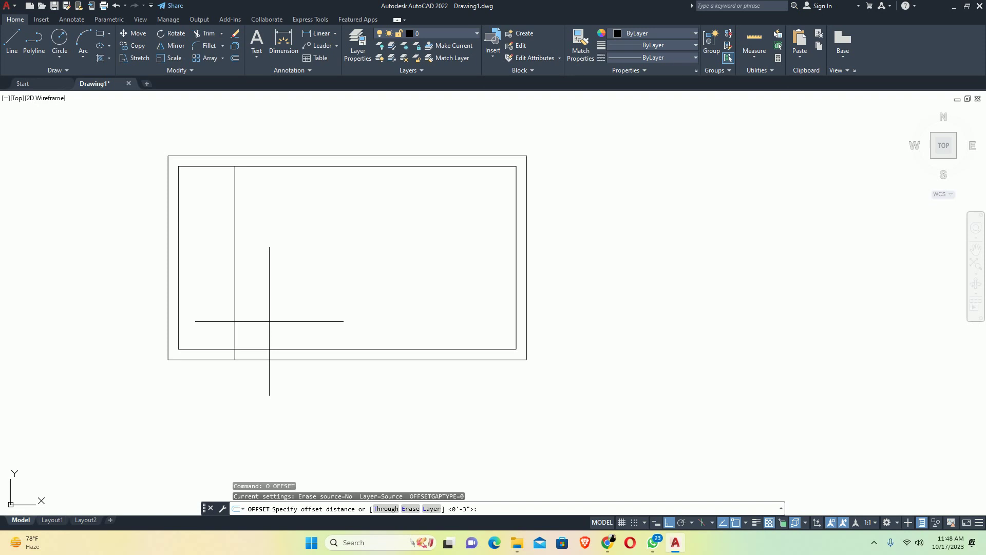
pyautogui.write('30')
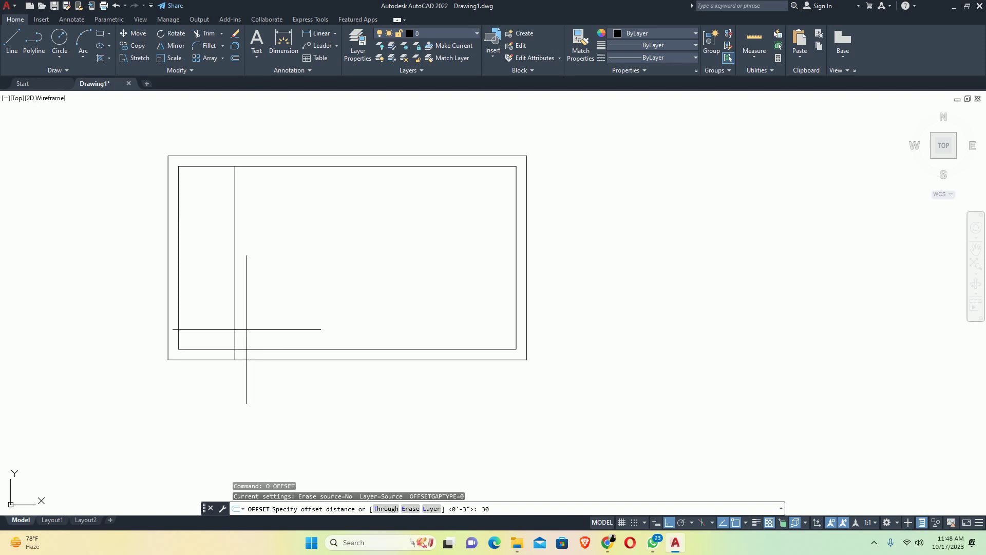
pyautogui.press('Return')
pyautogui.click(236, 329)
pyautogui.click(267, 323)
pyautogui.press('Escape')
pyautogui.press('Escape')
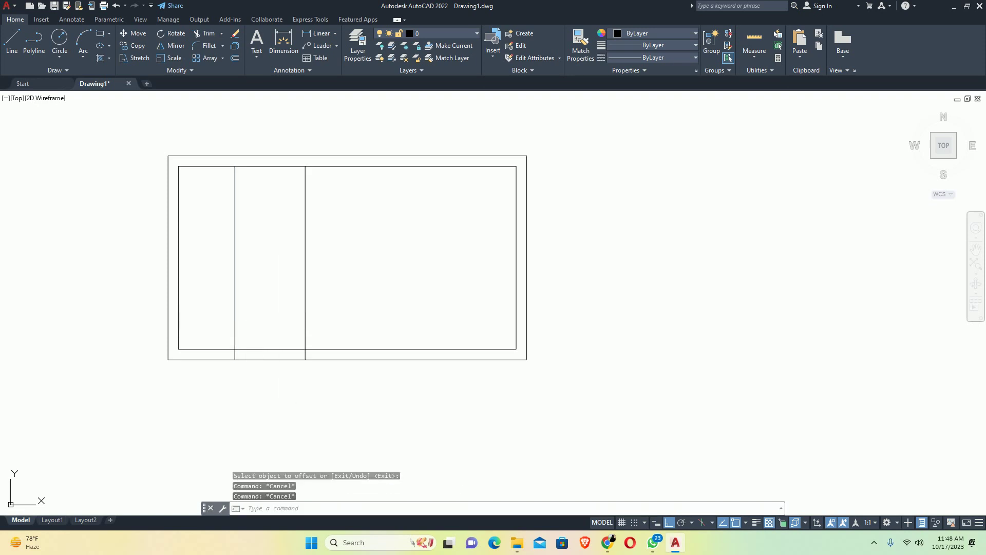
pyautogui.moveTo(293, 330); pyautogui.dragTo(271, 335, button='middle')
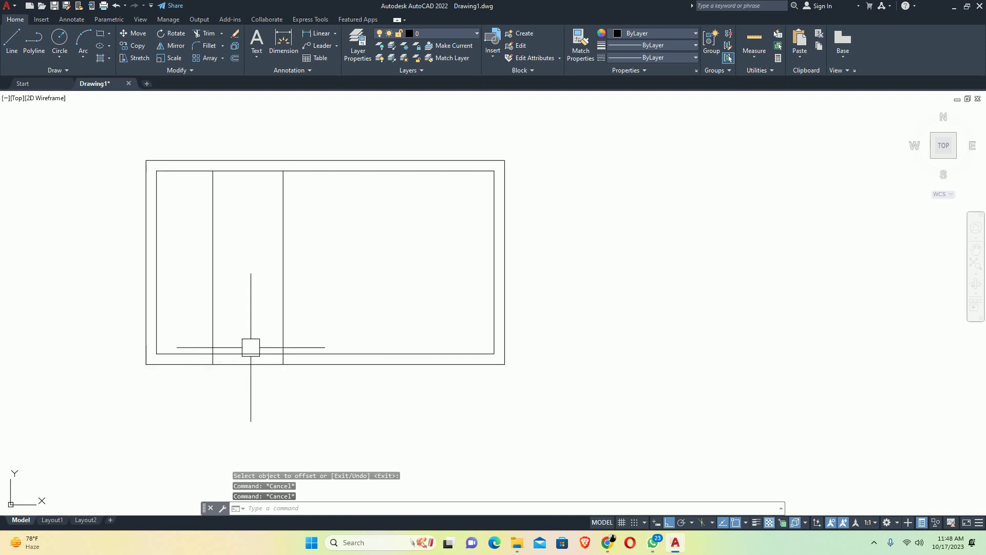
# Offset the right-hand vertical line another 4 inches to the right and delete the line it was offset from
pyautogui.write('o')
pyautogui.press('Return')
pyautogui.write('4')
pyautogui.press('Return')
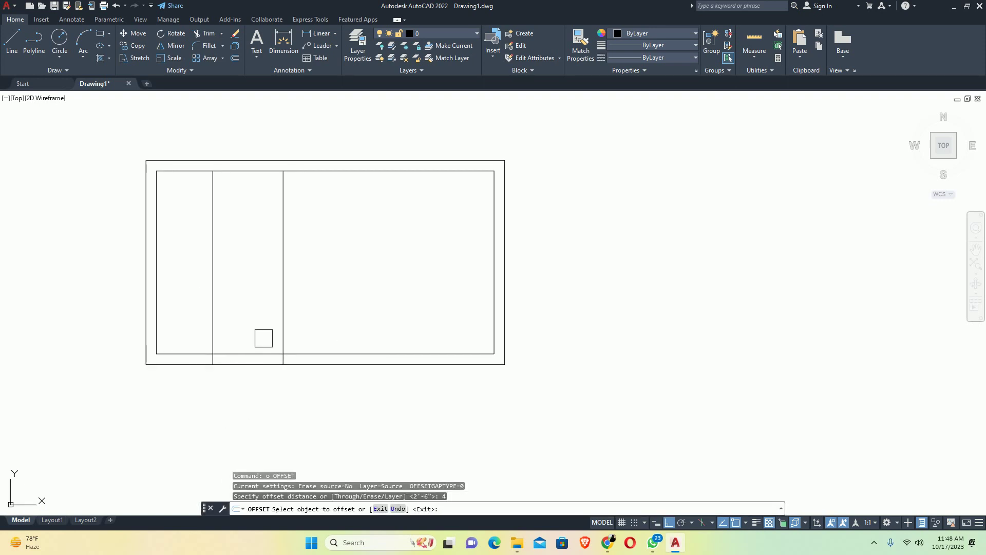
pyautogui.click(283, 304)
pyautogui.click(310, 308)
pyautogui.press('Escape')
pyautogui.click(283, 309)
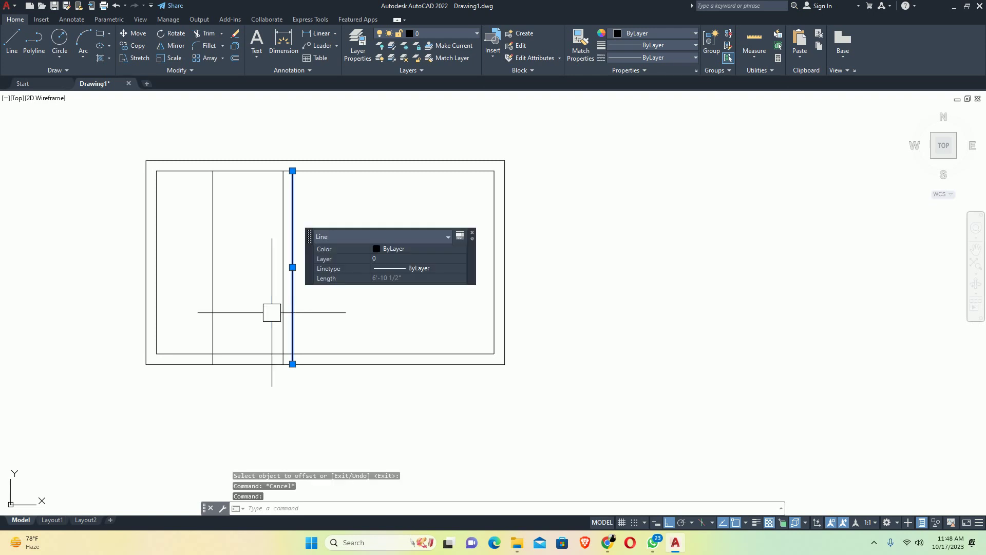
pyautogui.press('Delete')
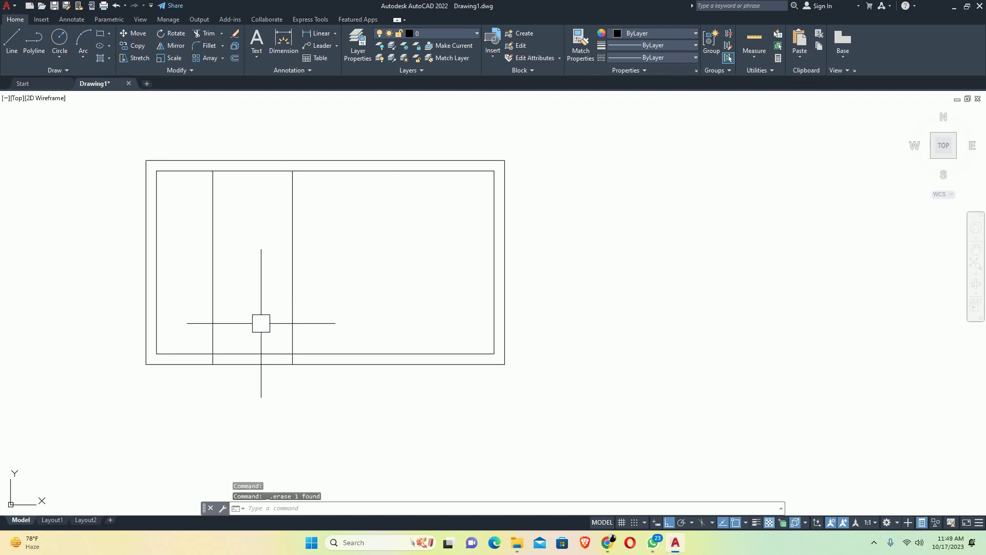
# Trim both vertical lines inside the room and the bottom wall lines between them to cut a door opening
pyautogui.write('tr')
pyautogui.press('Return')
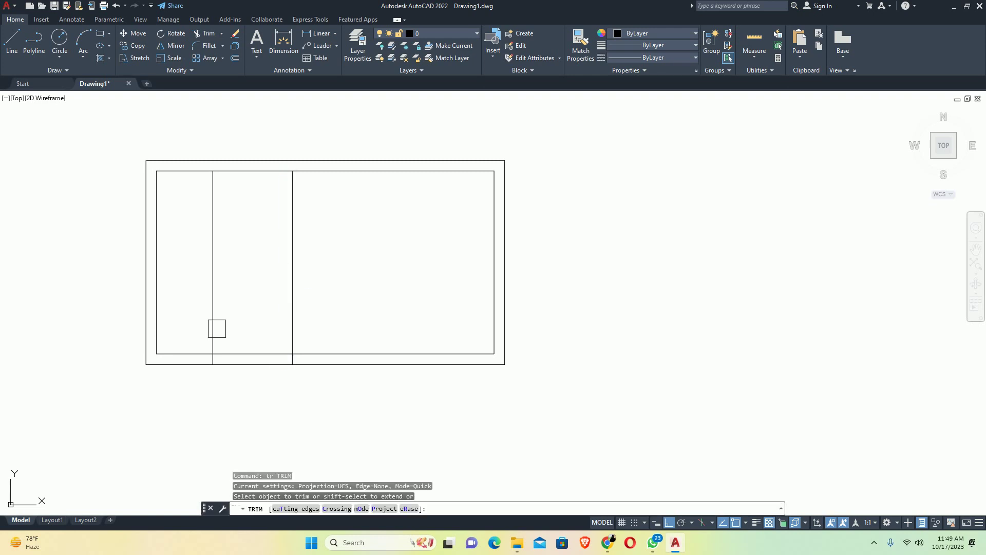
pyautogui.click(213, 328)
pyautogui.click(281, 324)
pyautogui.click(305, 321)
pyautogui.click(273, 313)
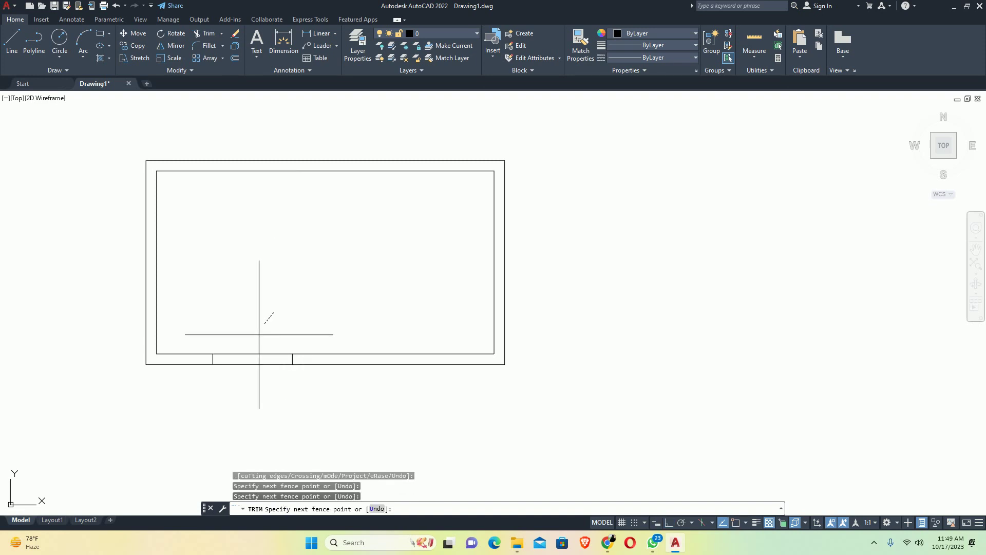
pyautogui.click(253, 397)
pyautogui.press('Escape')
pyautogui.press('Escape')
pyautogui.press('Escape')
# Check the door opening's width with a linear dimension between its two jambs, without placing the dimension
pyautogui.write('dli')
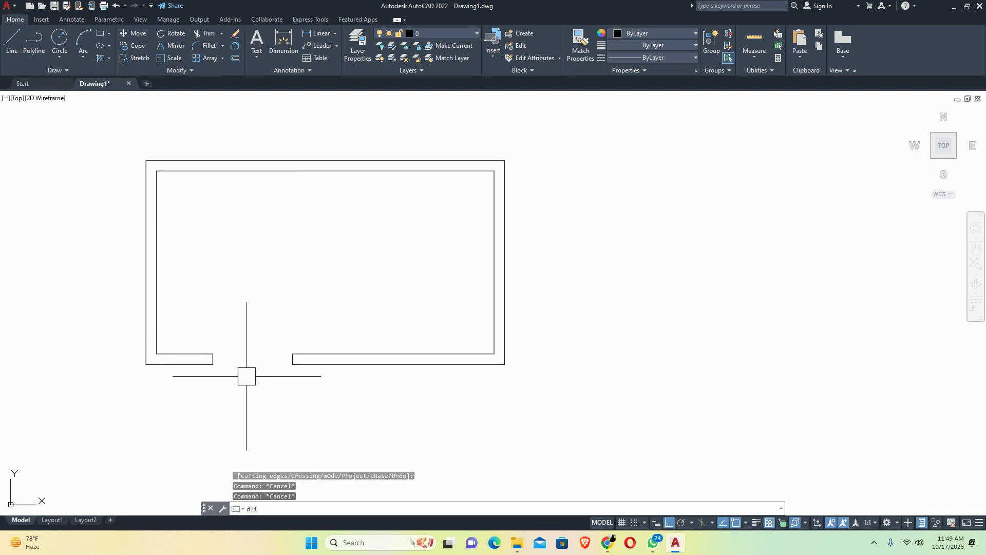
pyautogui.press('Return')
pyautogui.click(213, 359)
pyautogui.click(292, 359)
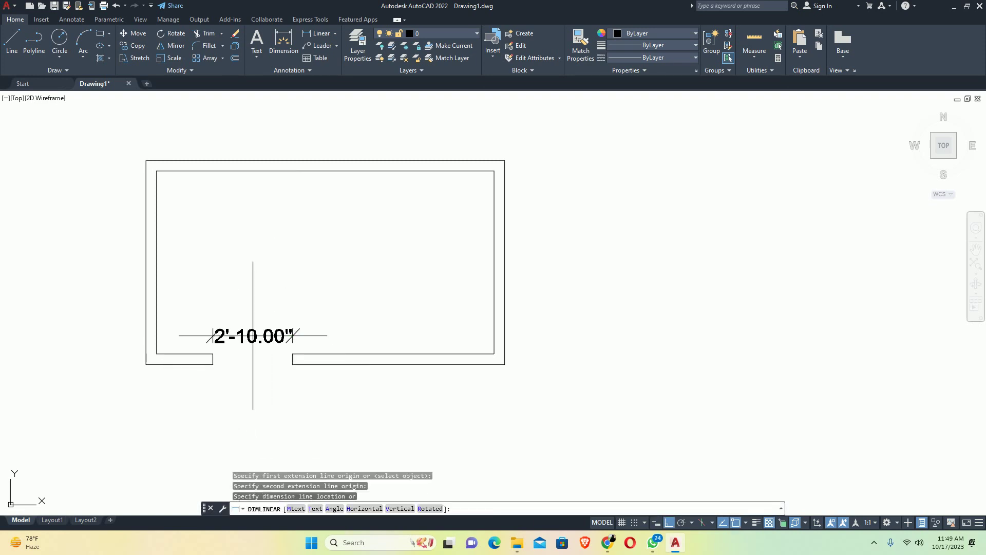
pyautogui.scroll(4, 251, 334)
pyautogui.press('Escape')
pyautogui.scroll(-4, 250, 333)
pyautogui.moveTo(249, 334)
pyautogui.mouseDown(button='middle')
pyautogui.moveTo(238, 361)
pyautogui.moveTo(309, 373)
pyautogui.mouseUp(button='middle')
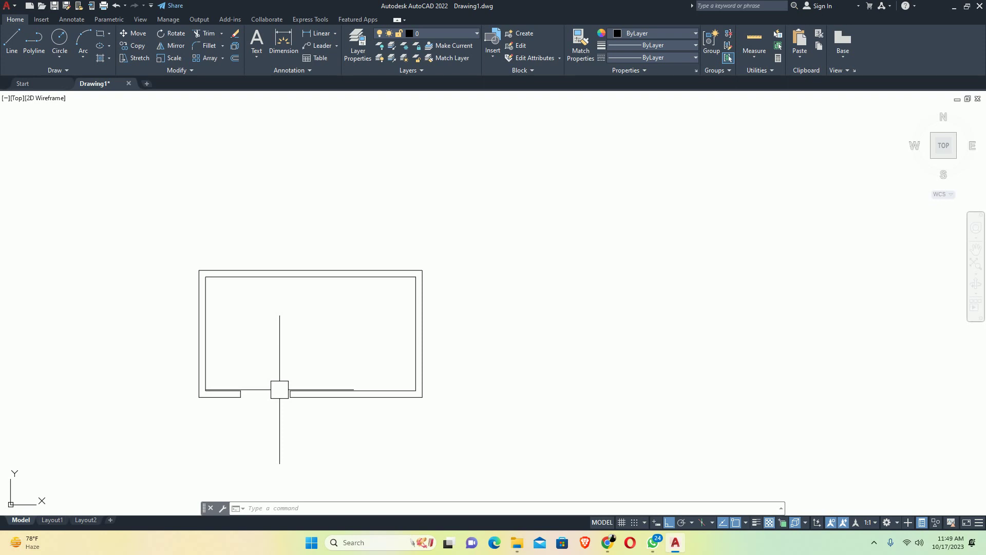
pyautogui.press('Escape')
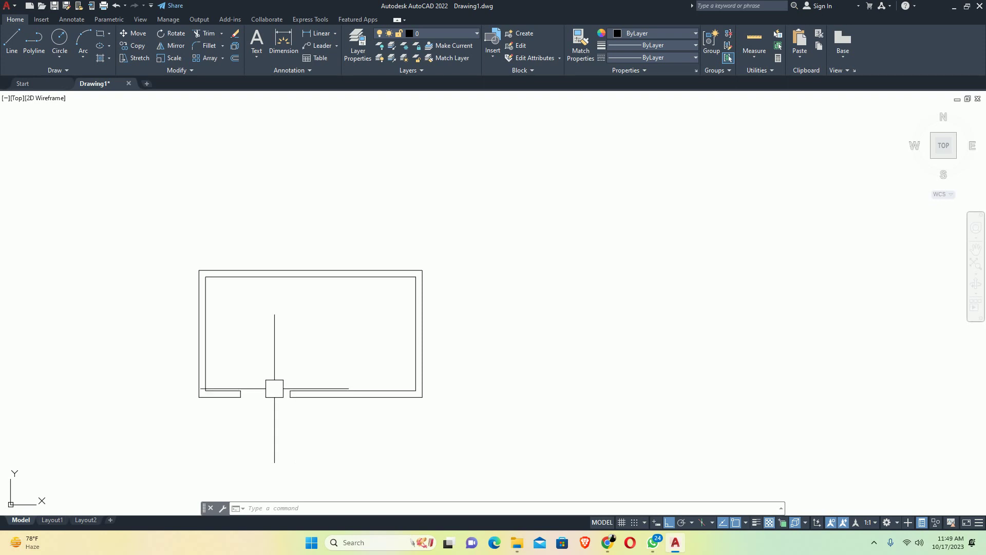
# Offset the left wall's outer line 1'9" into the room
pyautogui.write('o')
pyautogui.press('Return')
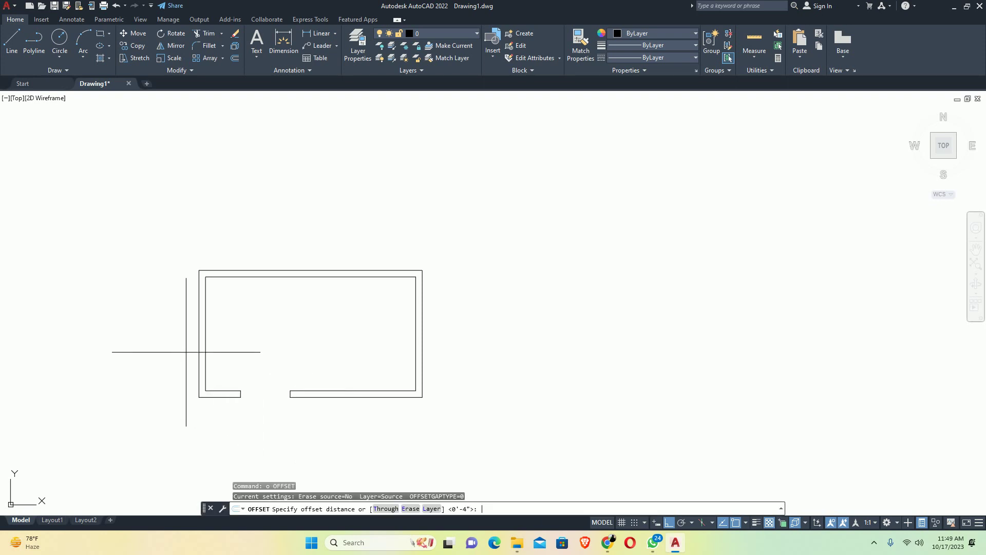
pyautogui.write("1'9")
pyautogui.press('Return')
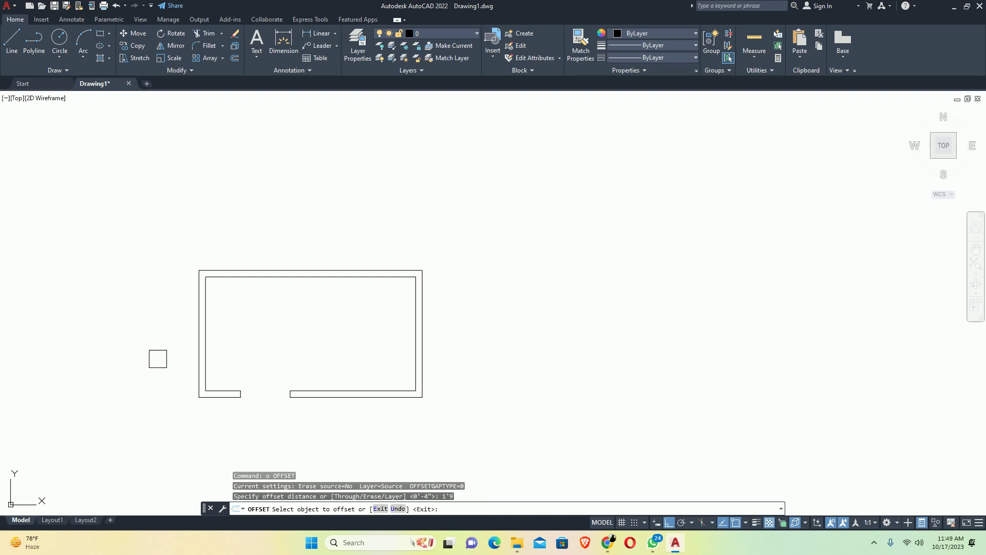
pyautogui.click(199, 350)
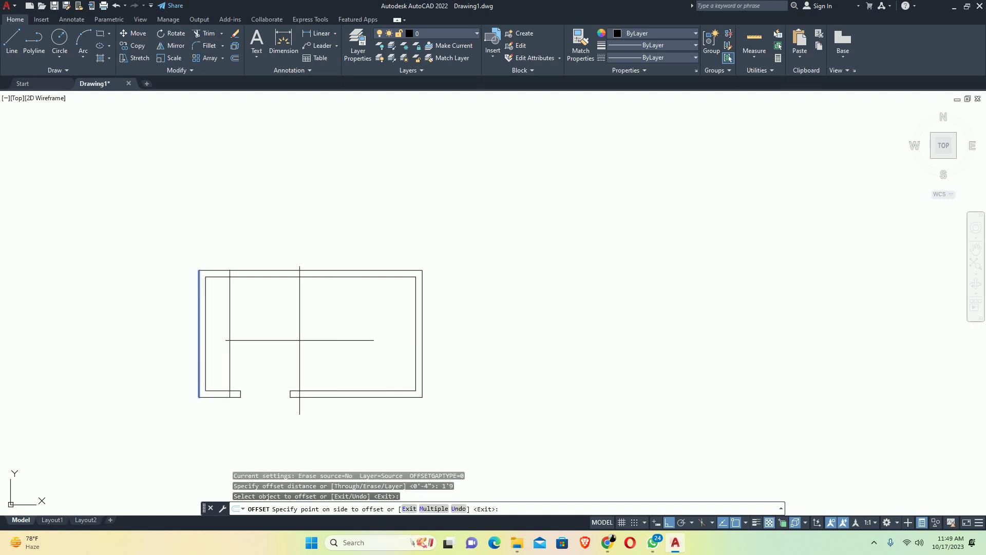
pyautogui.click(280, 343)
pyautogui.press('Escape')
pyautogui.press('Escape')
# Trim the ends of the offset vertical line where it crosses the bottom and top walls
pyautogui.scroll(6, 231, 377)
pyautogui.write('tr')
pyautogui.press('Return')
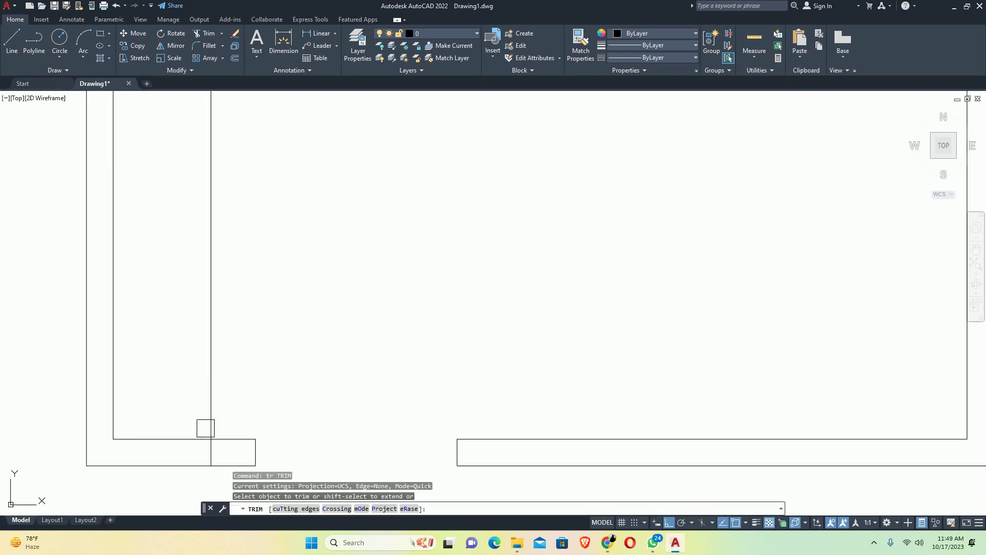
pyautogui.click(207, 449)
pyautogui.scroll(-5, 214, 271)
pyautogui.moveTo(214, 198); pyautogui.dragTo(235, 385, button='middle')
pyautogui.scroll(3, 235, 385)
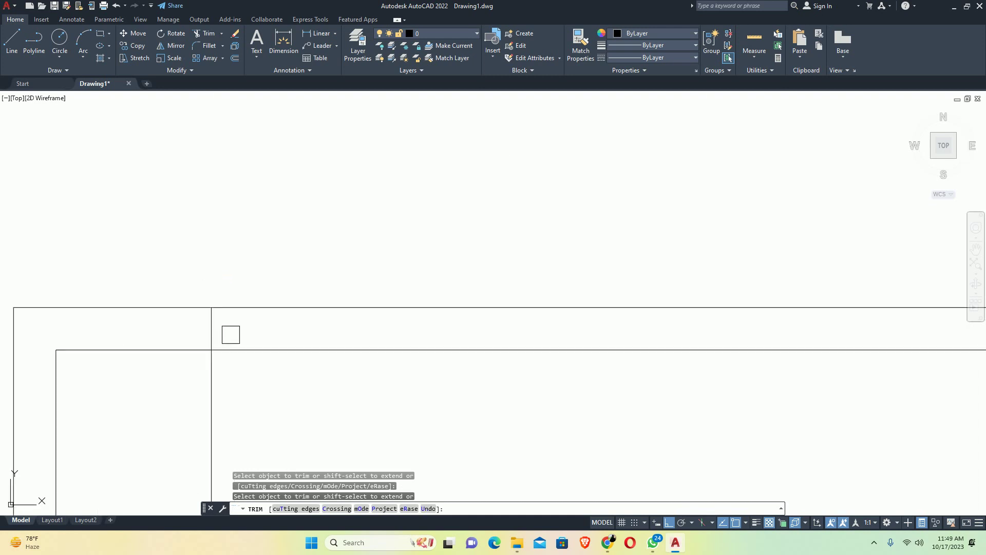
pyautogui.click(212, 324)
pyautogui.press('Escape')
# Offset the vertical line inside the room 1 inch to the right and delete the line it was offset from
pyautogui.scroll(-3, 226, 334)
pyautogui.write('o')
pyautogui.press('Return')
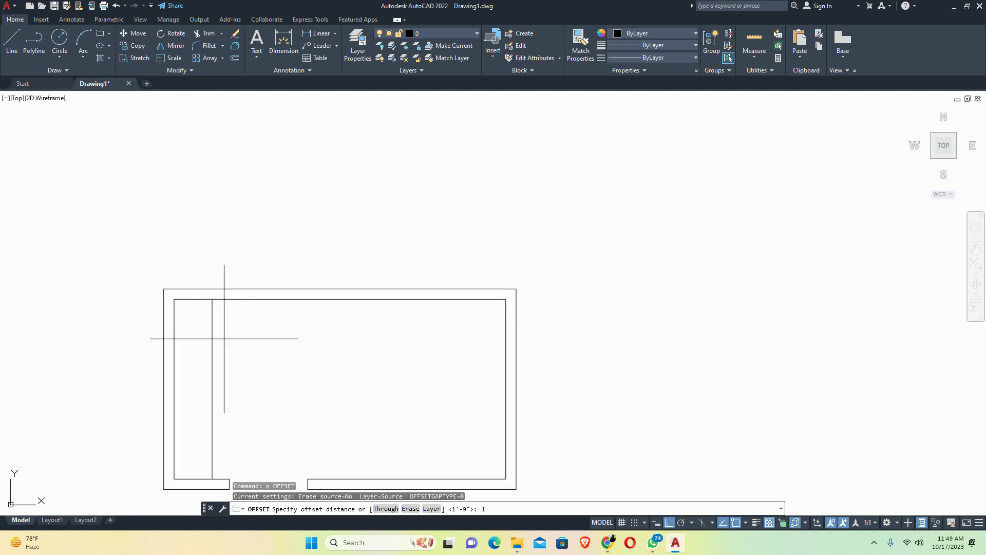
pyautogui.press('Return')
pyautogui.click(216, 362)
pyautogui.click(216, 349)
pyautogui.press('Escape')
pyautogui.scroll(5, 218, 319)
pyautogui.click(237, 308)
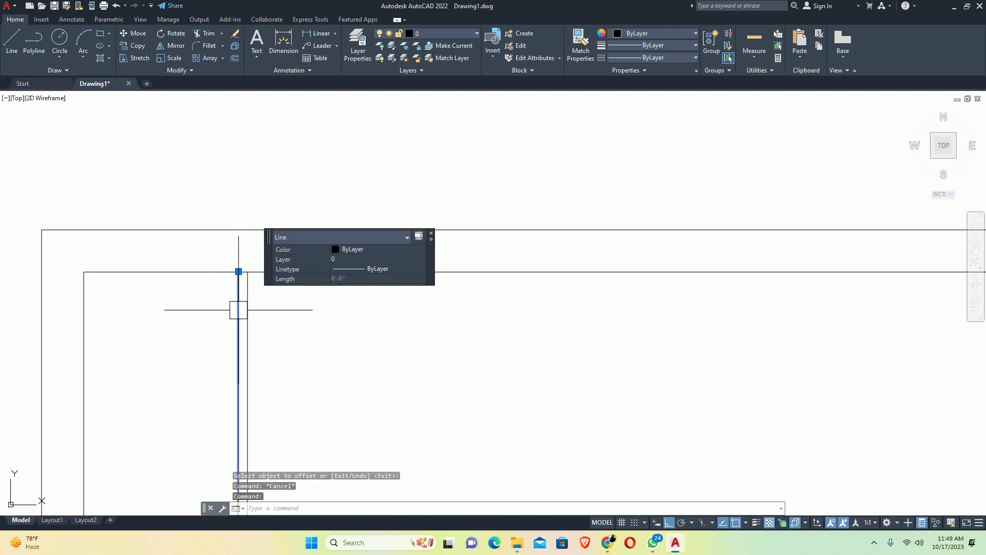
pyautogui.press('Delete')
# Check the distance from the left wall's inner face to the vertical line with a linear dimension, without placing it
pyautogui.scroll(-5, 231, 308)
pyautogui.moveTo(231, 303); pyautogui.dragTo(231, 294, button='middle')
pyautogui.scroll(3, 232, 334)
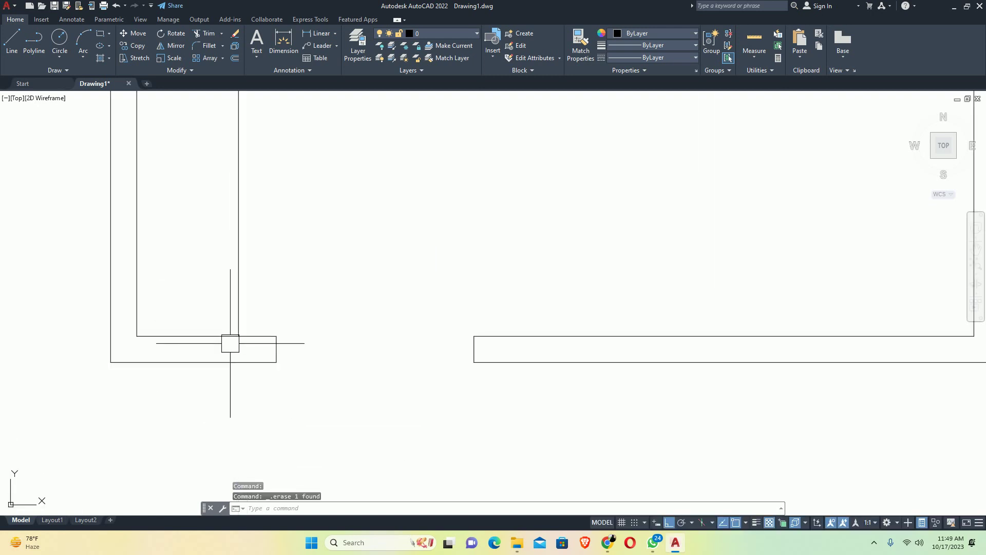
pyautogui.scroll(1, 255, 355)
pyautogui.press('Escape')
pyautogui.write('dli')
pyautogui.press('Return')
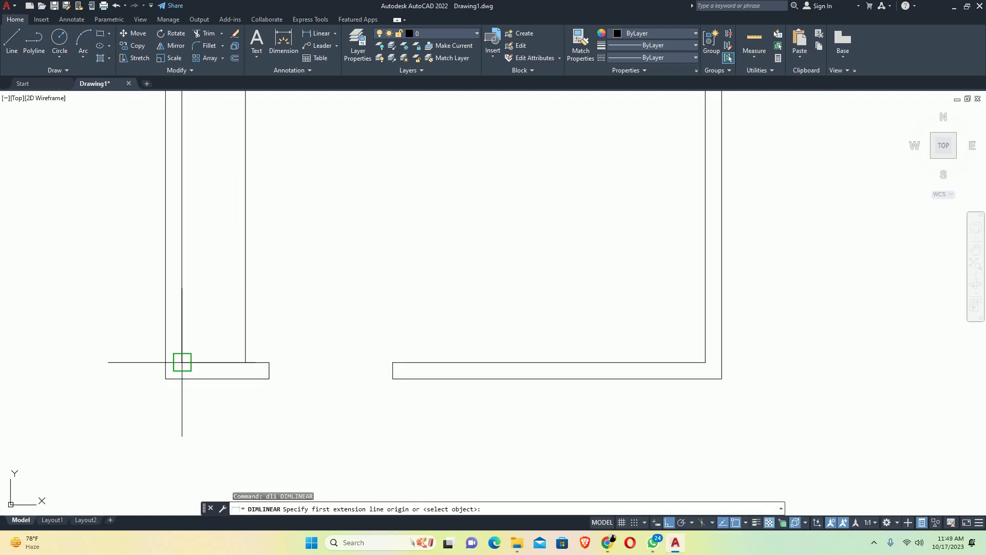
pyautogui.click(182, 362)
pyautogui.click(245, 362)
pyautogui.press('Escape')
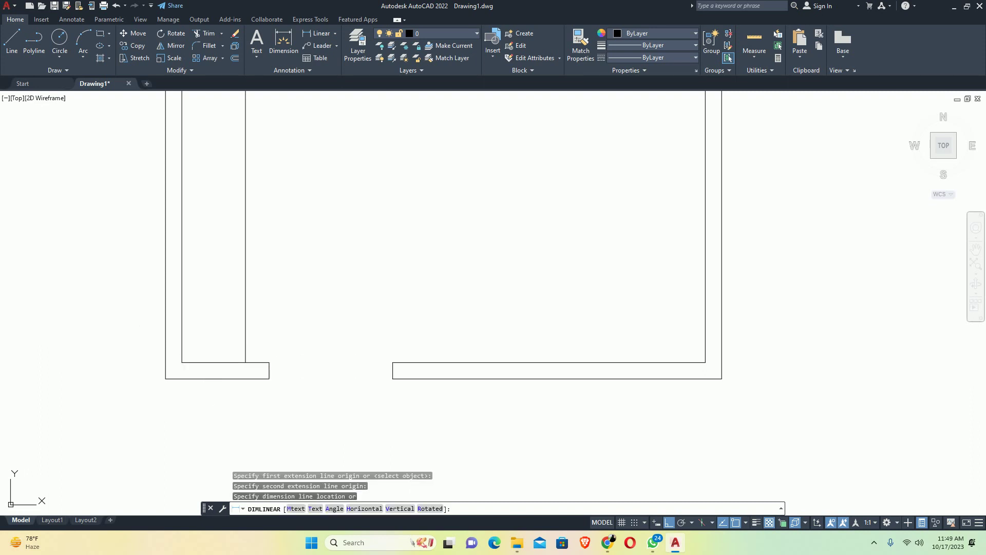
# Delete the vertical line inside the room near the left wall
pyautogui.scroll(-3, 210, 357)
pyautogui.write('o')
pyautogui.press('Return')
pyautogui.press('Escape')
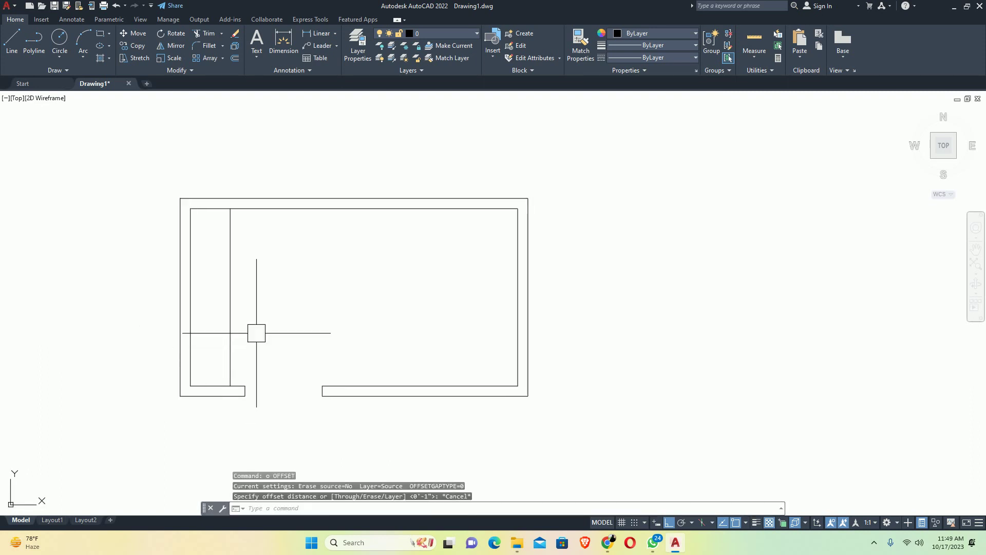
pyautogui.click(241, 329)
pyautogui.click(218, 314)
pyautogui.press('Delete')
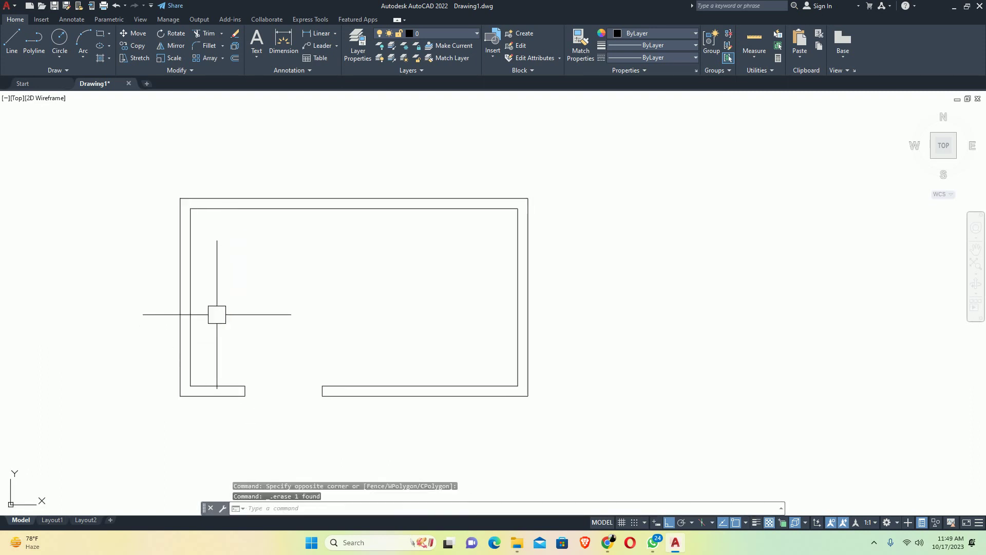
# Offset the left wall's inner line 1'10" to the right into the room
pyautogui.write('o')
pyautogui.press('Return')
pyautogui.write("1'10")
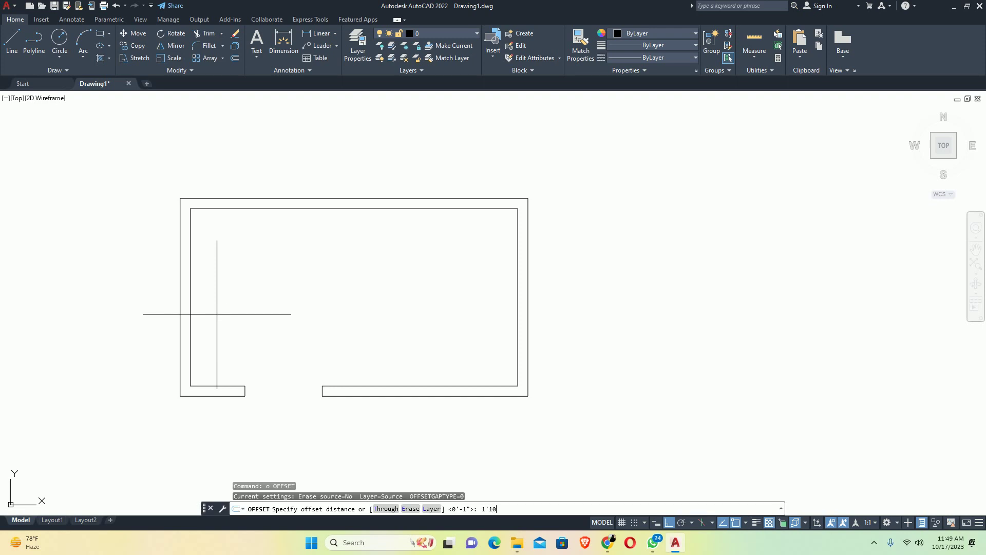
pyautogui.press('Return')
pyautogui.click(190, 322)
pyautogui.click(206, 322)
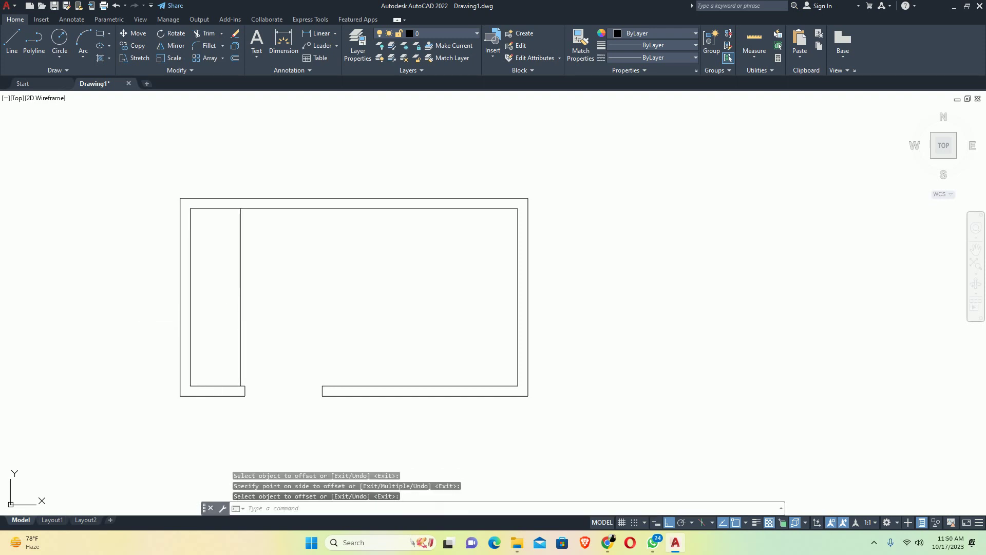
pyautogui.press('Escape')
pyautogui.moveTo(209, 312); pyautogui.dragTo(199, 321, button='middle')
pyautogui.press('Escape')
pyautogui.press('Escape')
# Offset the right wall's inner line 3'6" to the left into the room
pyautogui.write('o')
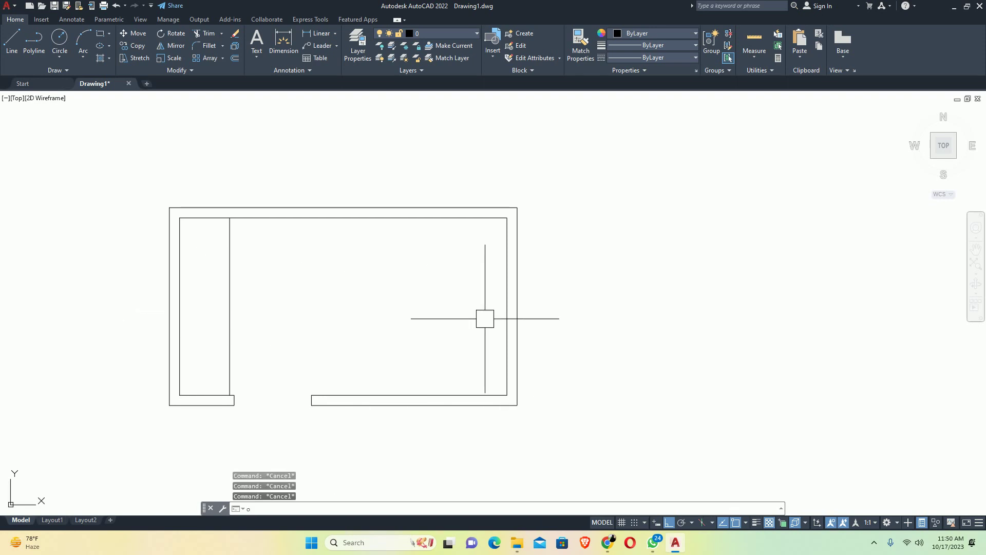
pyautogui.press('Return')
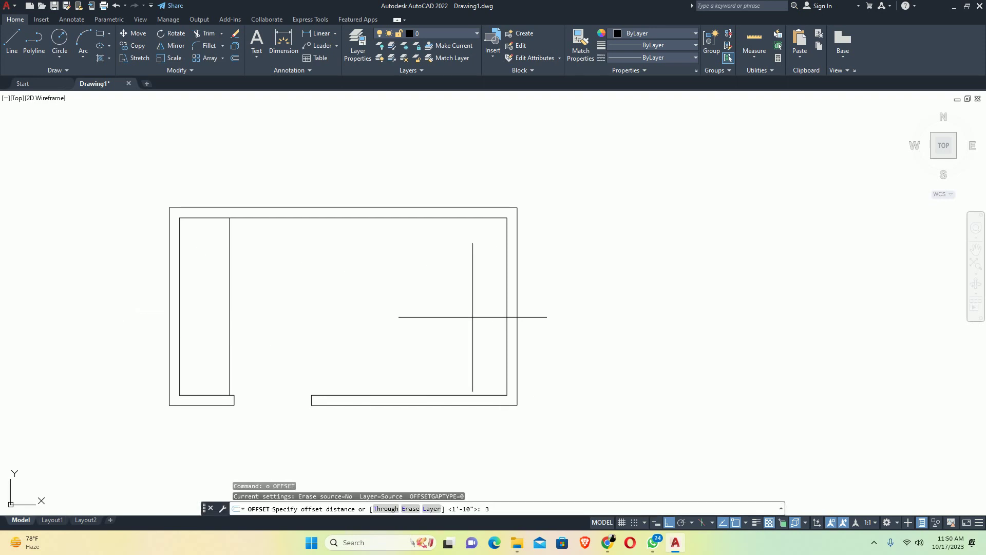
pyautogui.write("3'6")
pyautogui.press('Return')
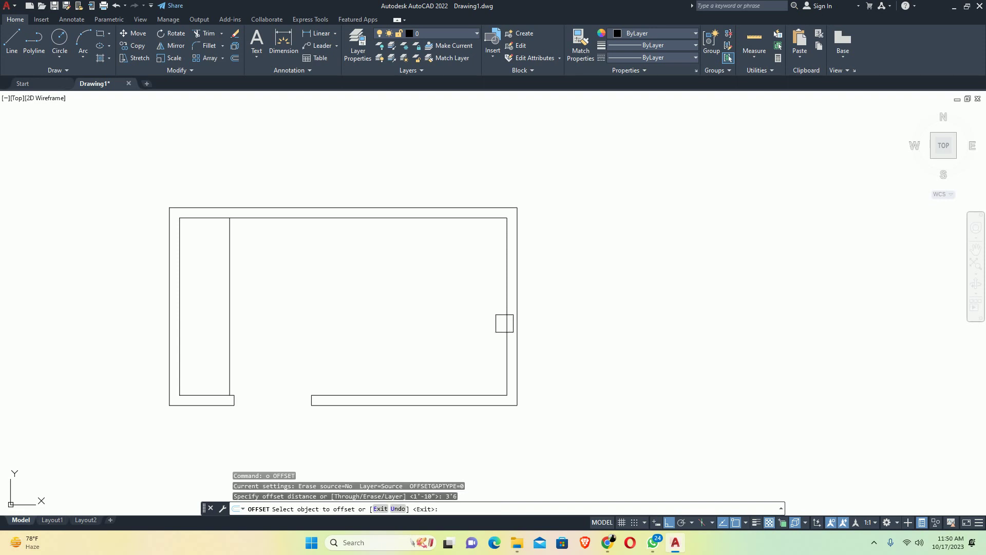
pyautogui.click(506, 324)
pyautogui.click(415, 324)
pyautogui.press('Escape')
pyautogui.press('Escape')
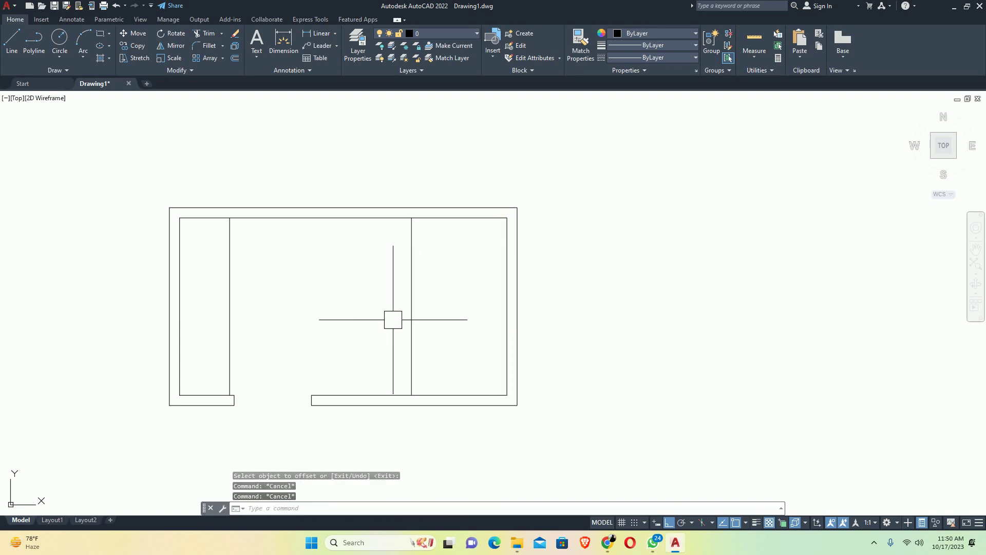
# Draw a rectangle with length 6' and width 8' in the empty space right of the room plan
pyautogui.moveTo(392, 320); pyautogui.dragTo(403, 363, button='middle')
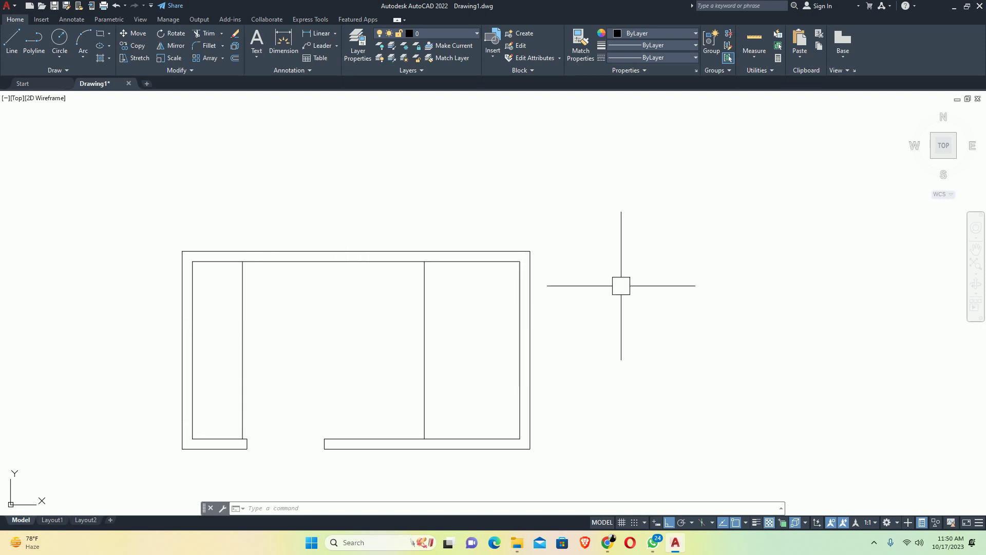
pyautogui.scroll(-4, 469, 302)
pyautogui.moveTo(420, 294); pyautogui.dragTo(340, 269, button='middle')
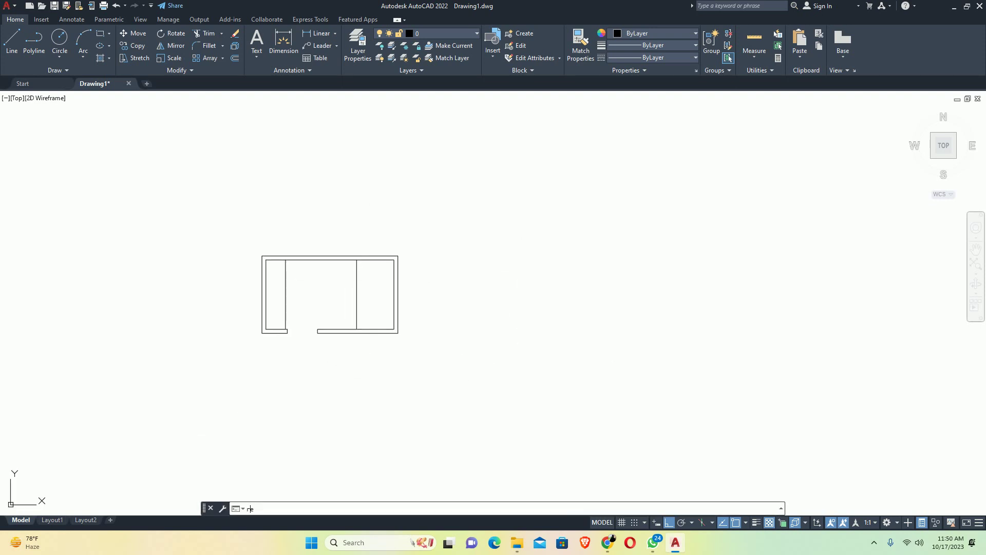
pyautogui.write('rec')
pyautogui.press('Return')
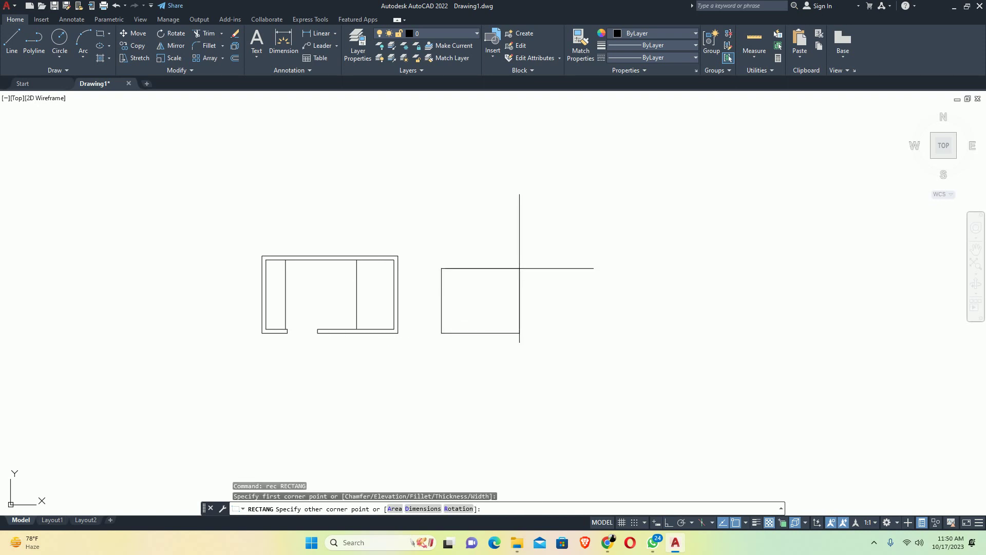
pyautogui.press('Return')
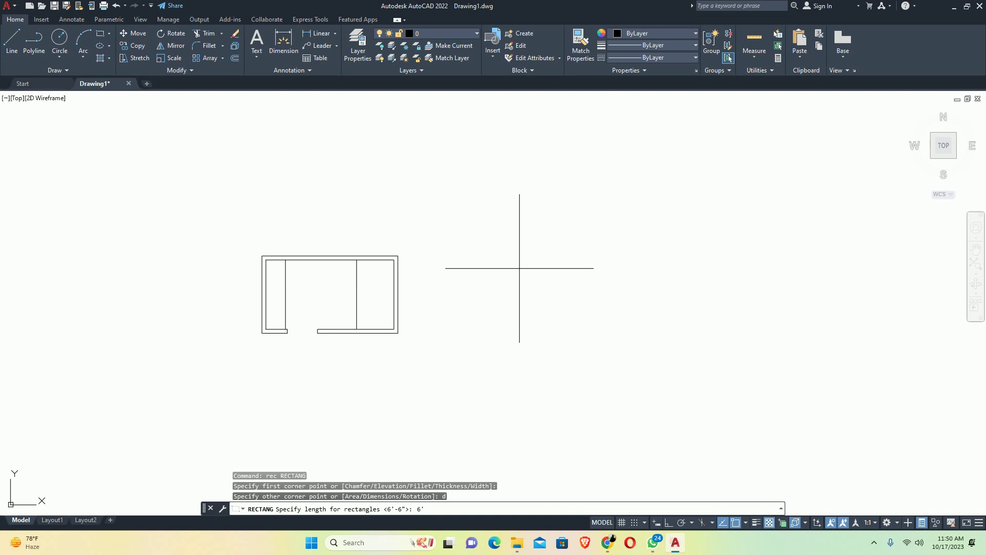
pyautogui.write("6'")
pyautogui.press('Return')
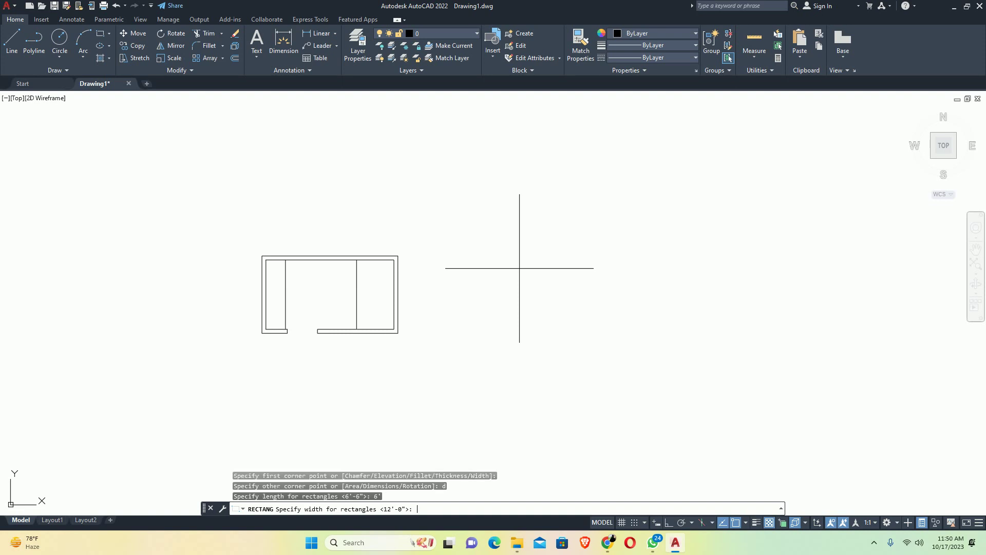
pyautogui.write("8'")
pyautogui.press('Return')
pyautogui.click(529, 268)
pyautogui.press('Escape')
pyautogui.press('Escape')
# Rotate the new rectangle 90 degrees clockwise about its lower-right corner so it lies horizontally
pyautogui.write('r')
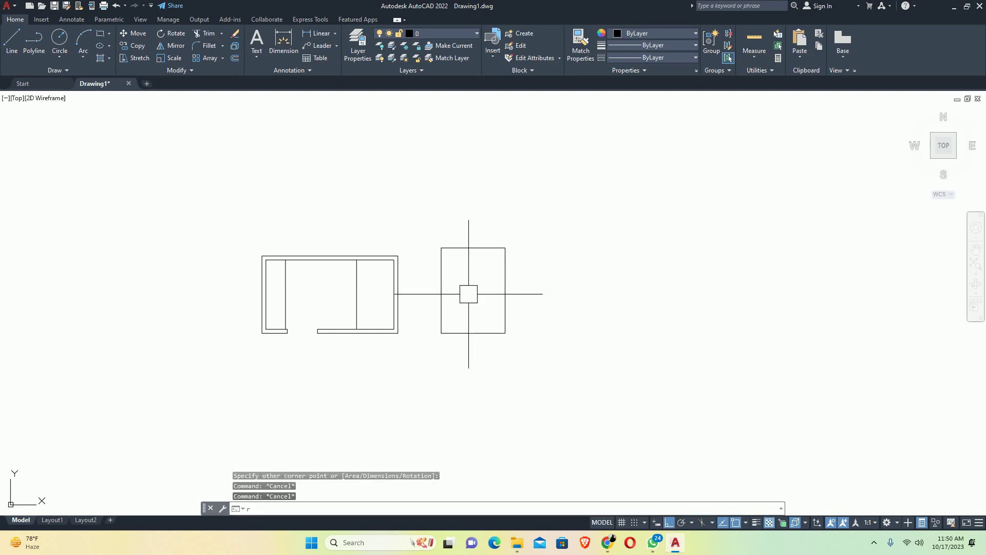
pyautogui.write('o')
pyautogui.press('Return')
pyautogui.click(441, 323)
pyautogui.press('Return')
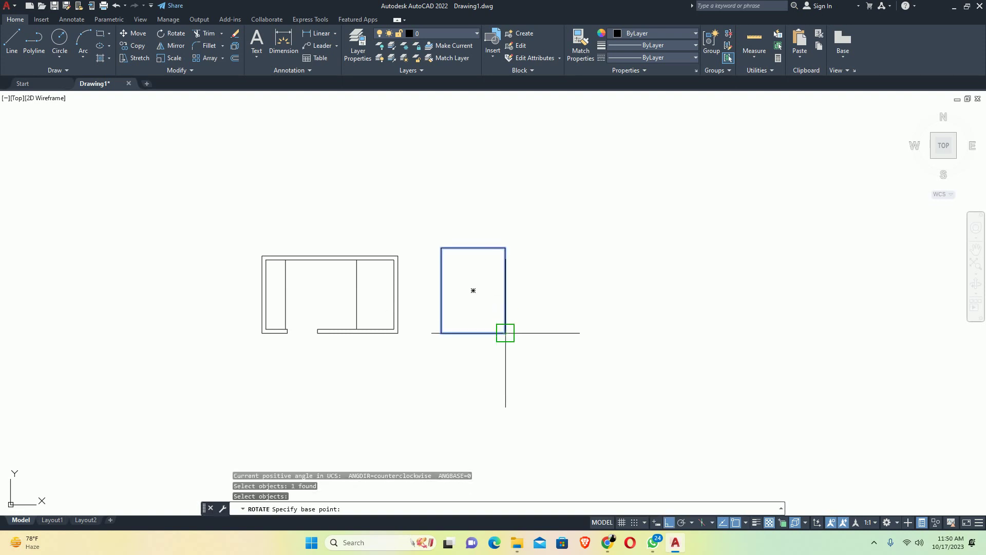
pyautogui.click(506, 333)
pyautogui.click(503, 369)
pyautogui.press('Escape')
pyautogui.press('Escape')
pyautogui.press('Escape')
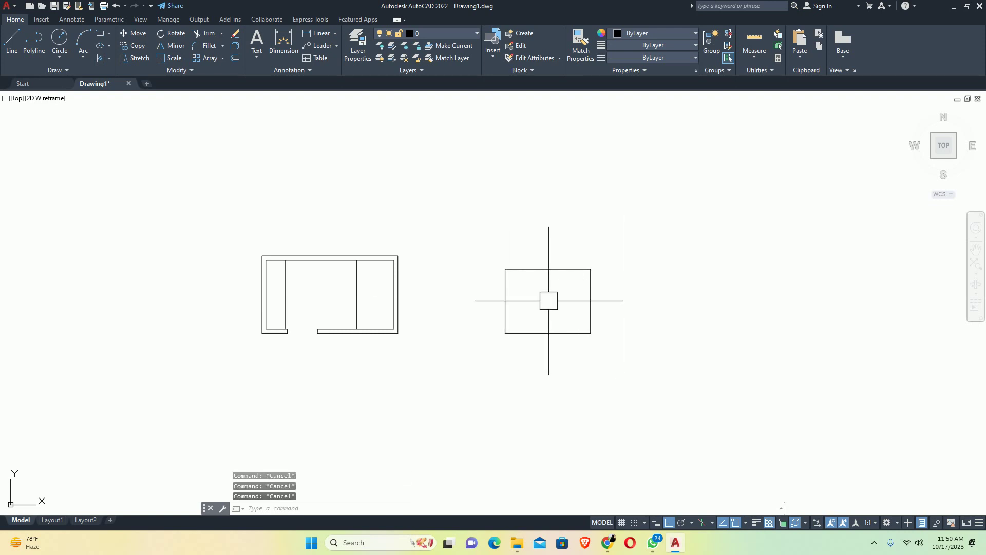
# Stretch the right side of the separate rectangle 12 inches to the right
pyautogui.moveTo(549, 300); pyautogui.dragTo(502, 304, button='middle')
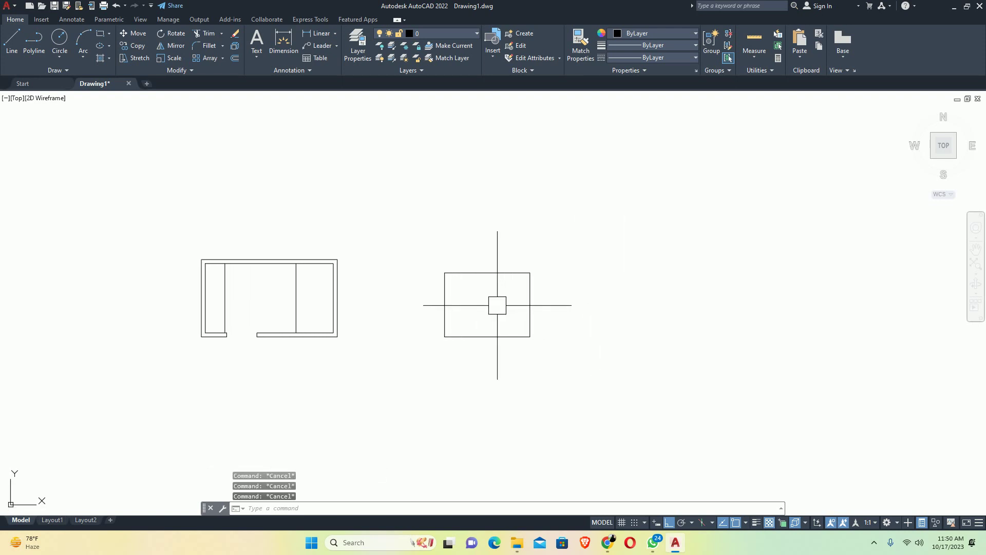
pyautogui.write('s')
pyautogui.press('Return')
pyautogui.click(566, 249)
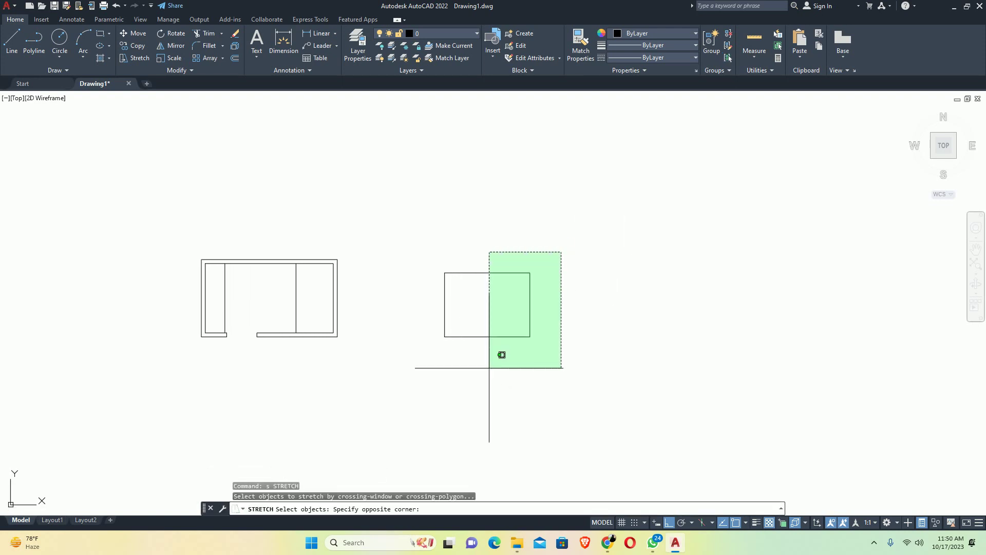
pyautogui.click(502, 353)
pyautogui.press('Return')
pyautogui.click(488, 304)
pyautogui.write('12')
pyautogui.press('Escape')
pyautogui.press('Escape')
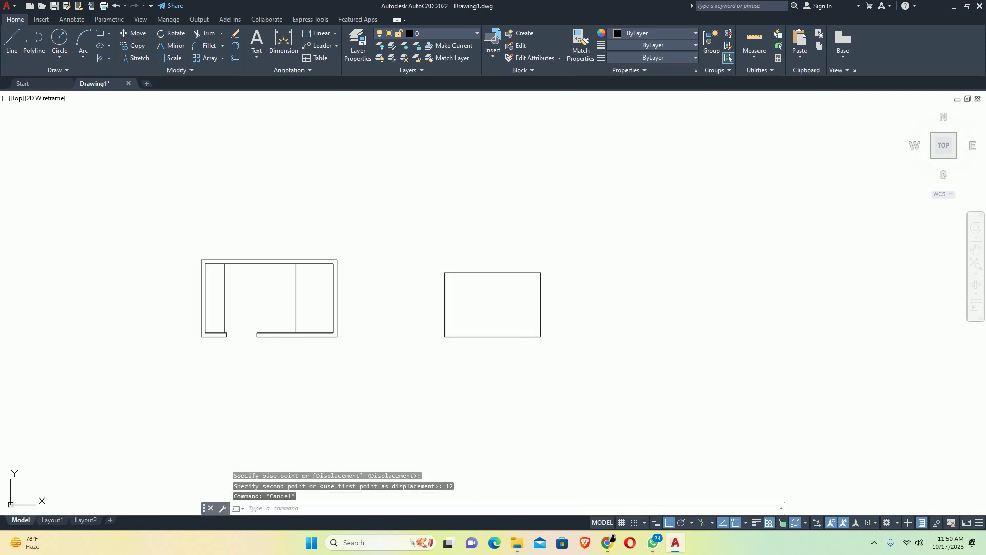
# Explode the stretched rectangle into separate lines
pyautogui.write('x')
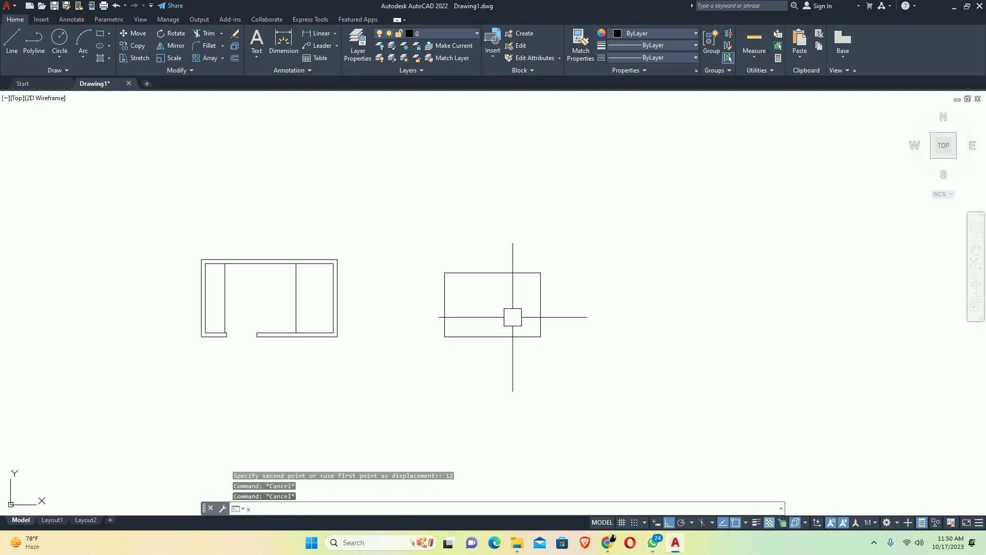
pyautogui.press('Return')
pyautogui.click(612, 281)
pyautogui.click(512, 321)
pyautogui.press('Return')
pyautogui.press('Escape')
pyautogui.press('Escape')
# Offset the exploded rectangle's right side 3' inward
pyautogui.write('o')
pyautogui.press('Return')
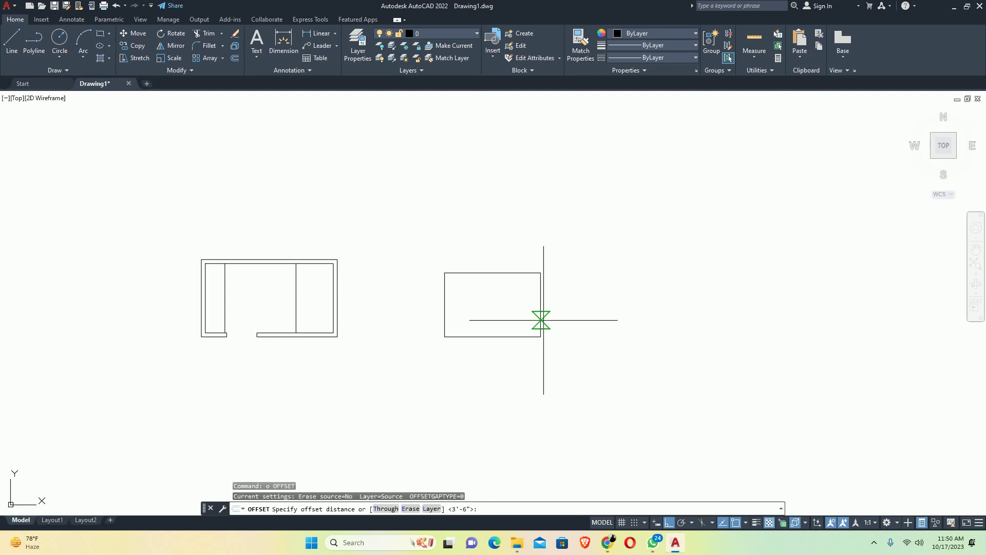
pyautogui.write("3'")
pyautogui.press('Return')
pyautogui.click(540, 320)
pyautogui.click(521, 302)
pyautogui.press('Escape')
pyautogui.press('Escape')
pyautogui.press('Escape')
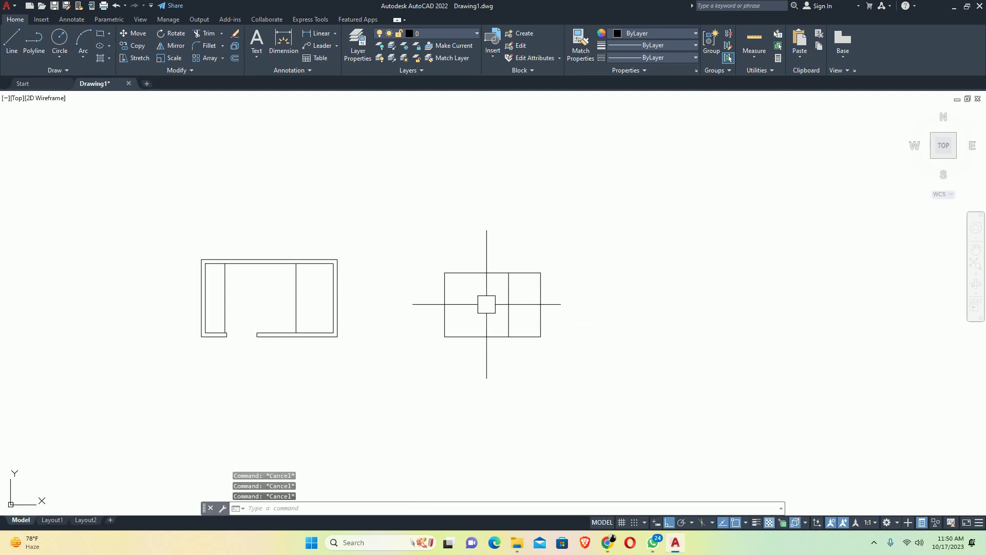
# Offset the exploded rectangle's left side 2' inward
pyautogui.press('Return')
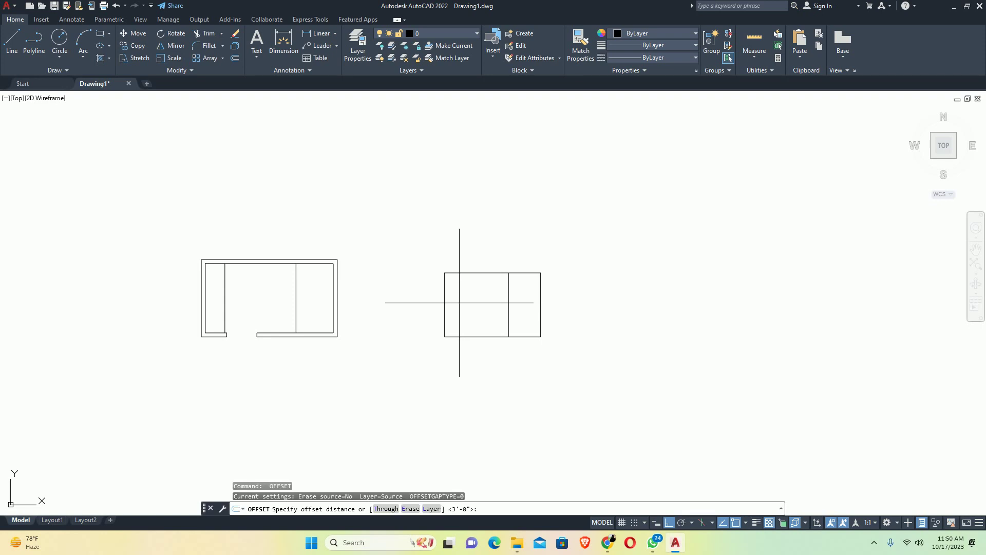
pyautogui.write('2')
pyautogui.press('Return')
pyautogui.click(444, 308)
pyautogui.click(469, 308)
pyautogui.press('Escape')
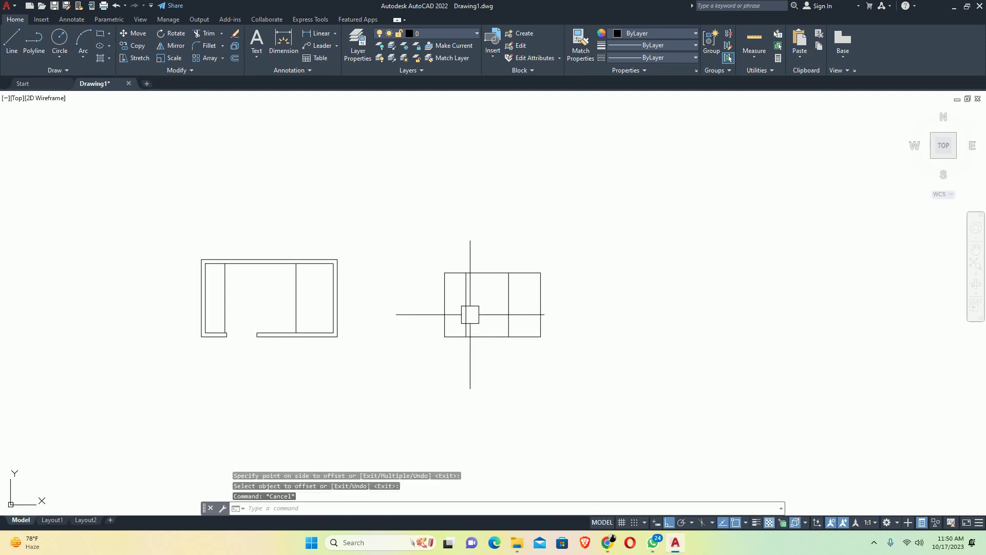
# Measure the gap between the second layout's two dividers along its bottom edge with a temporary linear dimension
pyautogui.scroll(2, 469, 309)
pyautogui.moveTo(471, 321); pyautogui.dragTo(418, 293, button='middle')
pyautogui.write('dli')
pyautogui.press('Return')
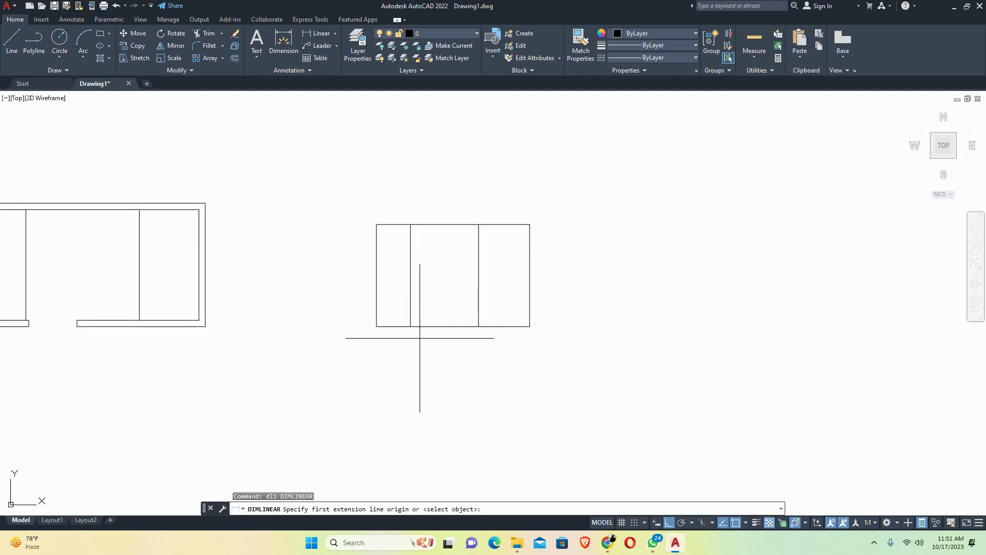
pyautogui.click(410, 326)
pyautogui.click(478, 326)
pyautogui.scroll(6, 433, 344)
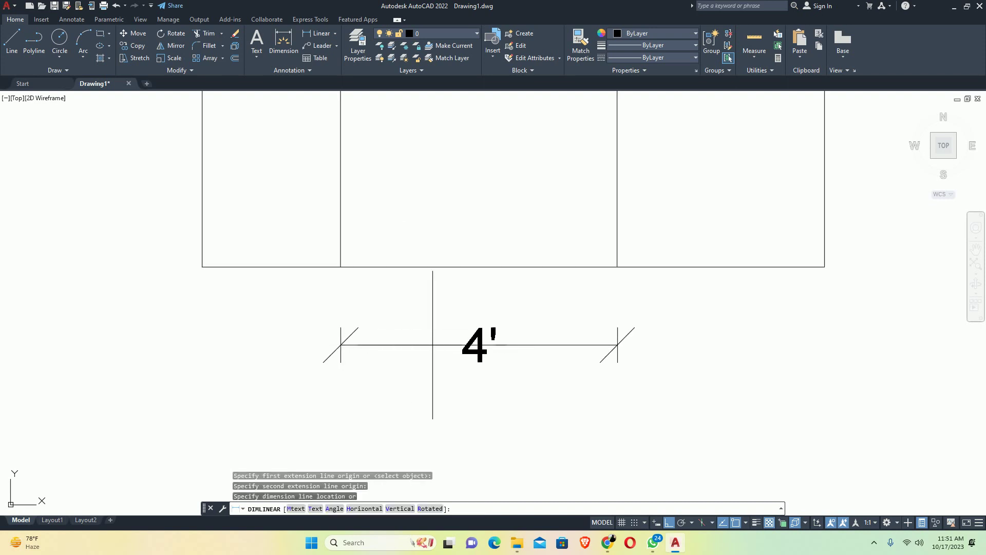
pyautogui.press('Escape')
pyautogui.press('Escape')
pyautogui.scroll(-4, 465, 329)
pyautogui.moveTo(465, 326); pyautogui.dragTo(439, 366, button='middle')
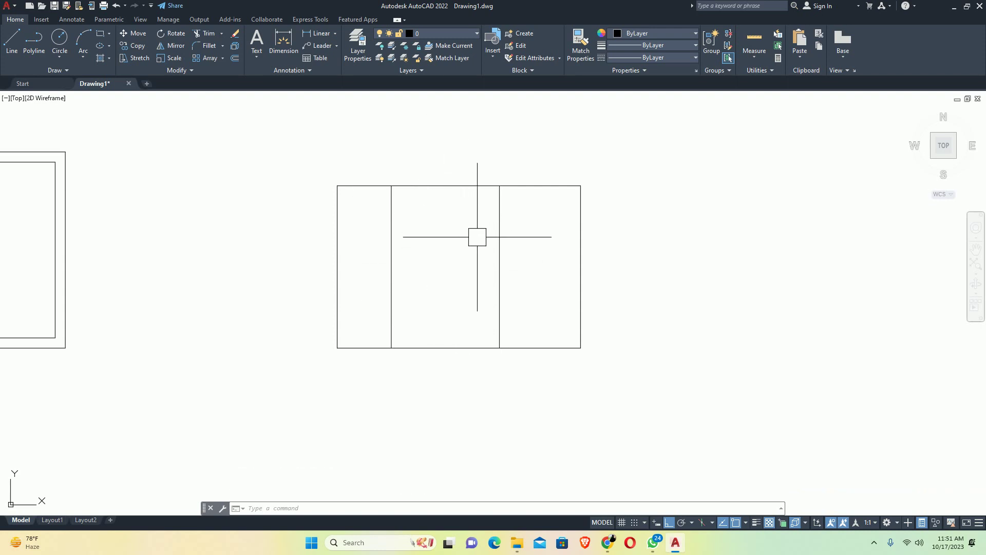
pyautogui.press('Escape')
pyautogui.press('Escape')
pyautogui.press('Escape')
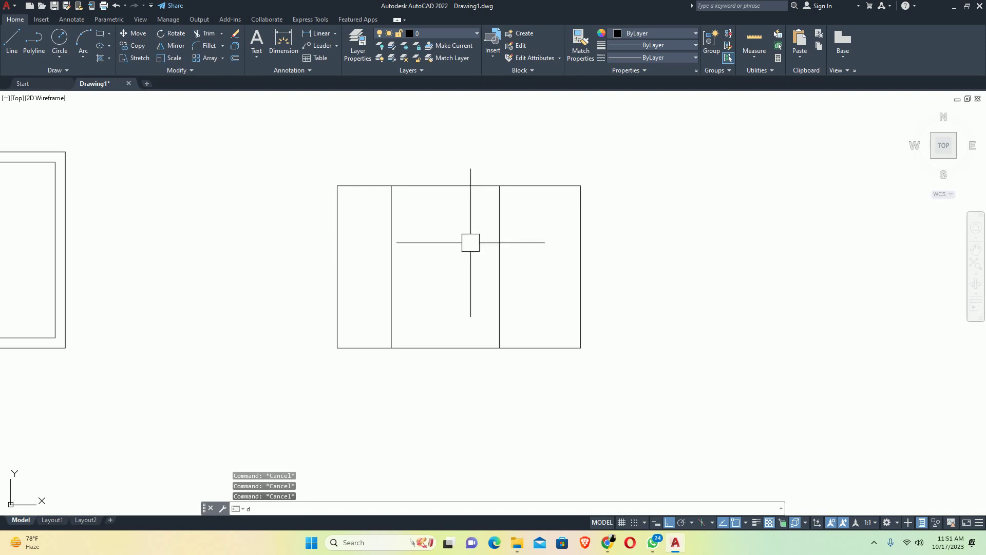
# Stretch the second layout's right divider 6 inches to the left
pyautogui.press('BackSpace')
pyautogui.write('s')
pyautogui.press('Return')
pyautogui.click(527, 382)
pyautogui.click(473, 139)
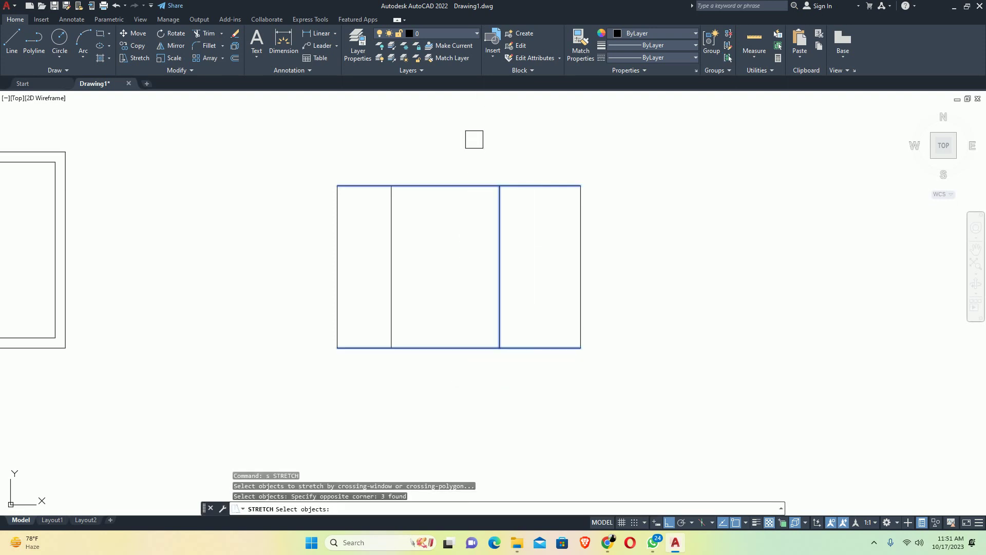
pyautogui.press('Return')
pyautogui.click(445, 262)
pyautogui.write('6')
pyautogui.press('Return')
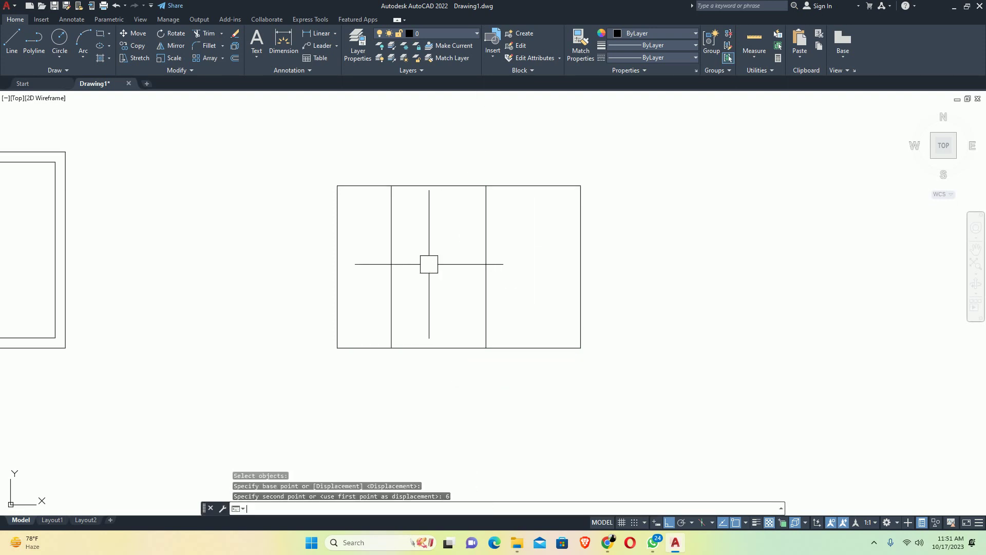
pyautogui.press('Escape')
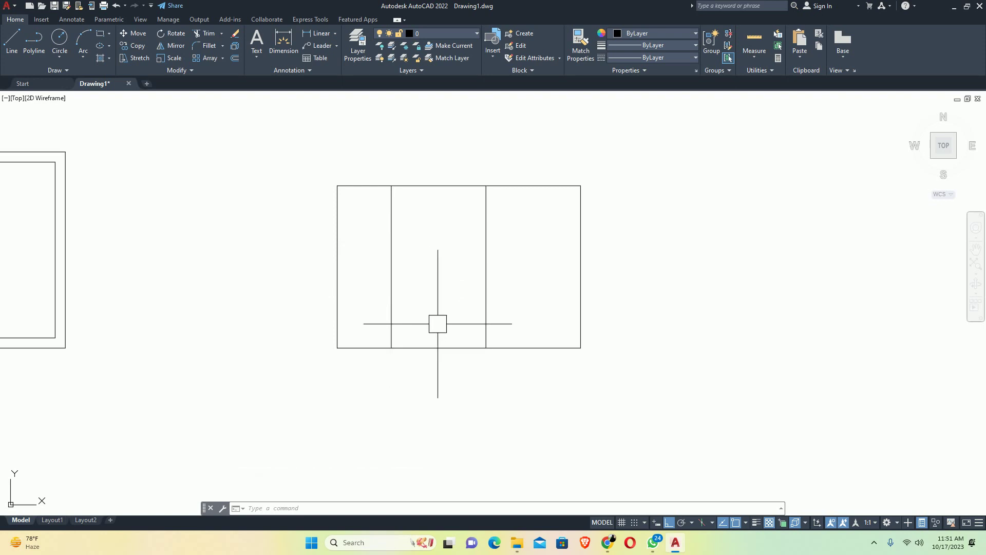
# Offset both dividers of the second layout 1 inch toward each other
pyautogui.press('Return')
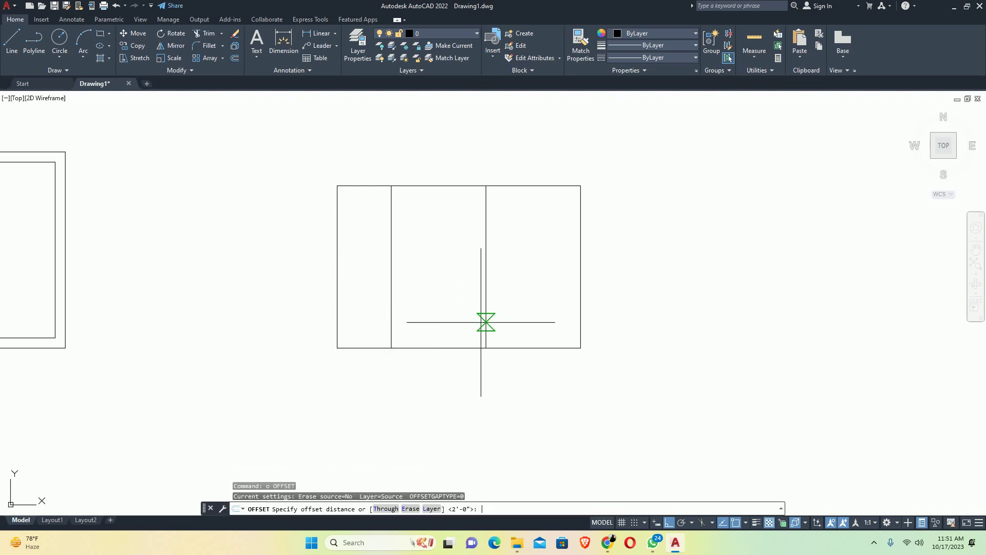
pyautogui.write('1')
pyautogui.press('Return')
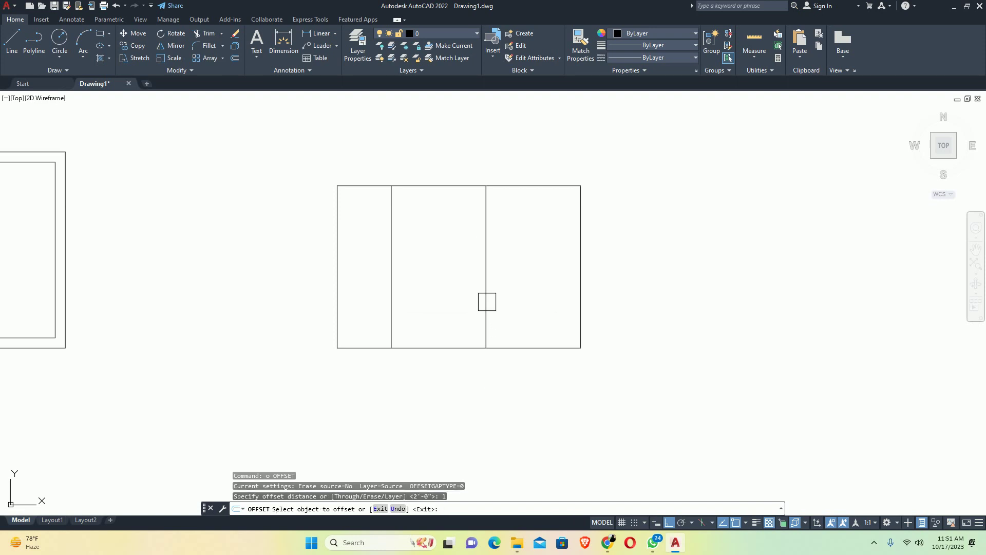
pyautogui.click(486, 301)
pyautogui.click(399, 307)
pyautogui.click(383, 299)
pyautogui.click(398, 303)
pyautogui.click(398, 303)
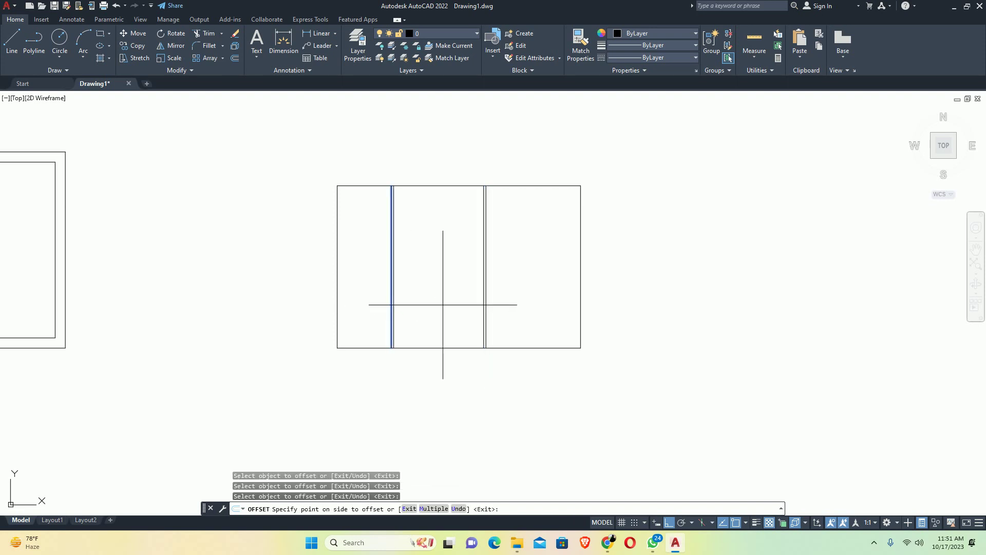
pyautogui.click(447, 304)
pyautogui.press('Return')
# Trim the second layout's bottom edge between the two offset lines to open a doorway
pyautogui.write('tr')
pyautogui.press('Return')
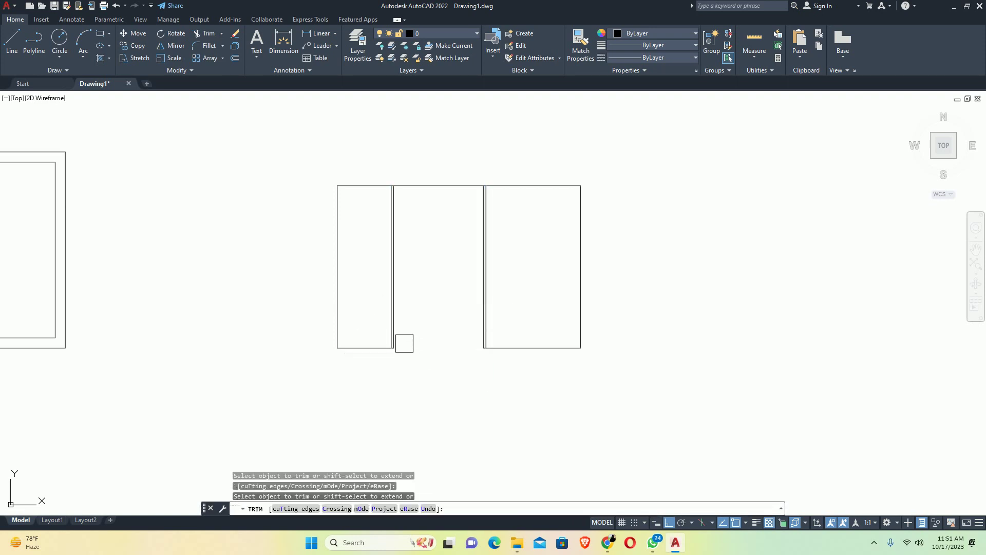
pyautogui.scroll(4, 404, 343)
pyautogui.press('Escape')
pyautogui.press('Escape')
# Delete the two 1-inch offset lines beside the doorway opening
pyautogui.click(378, 337)
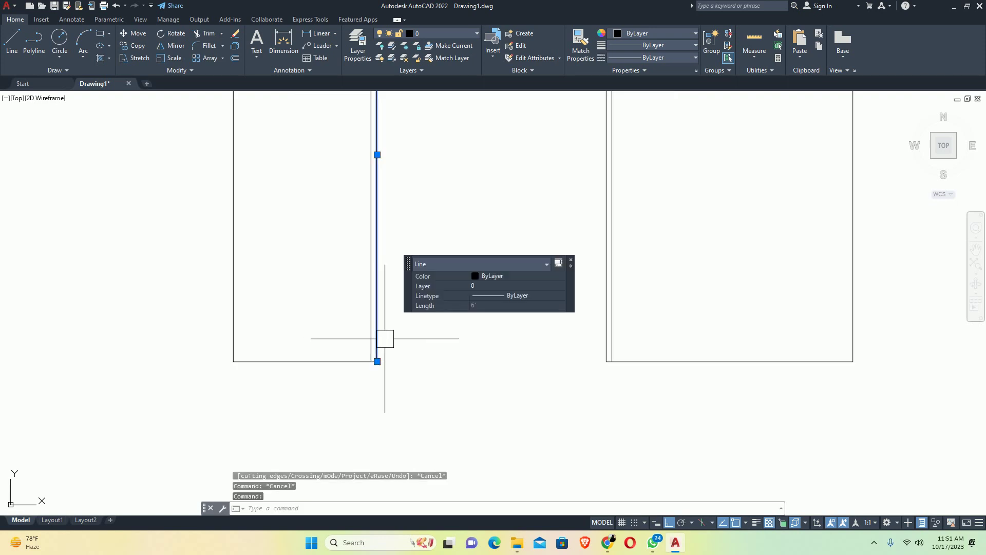
pyautogui.click(599, 336)
pyautogui.press('Delete')
pyautogui.scroll(-4, 508, 319)
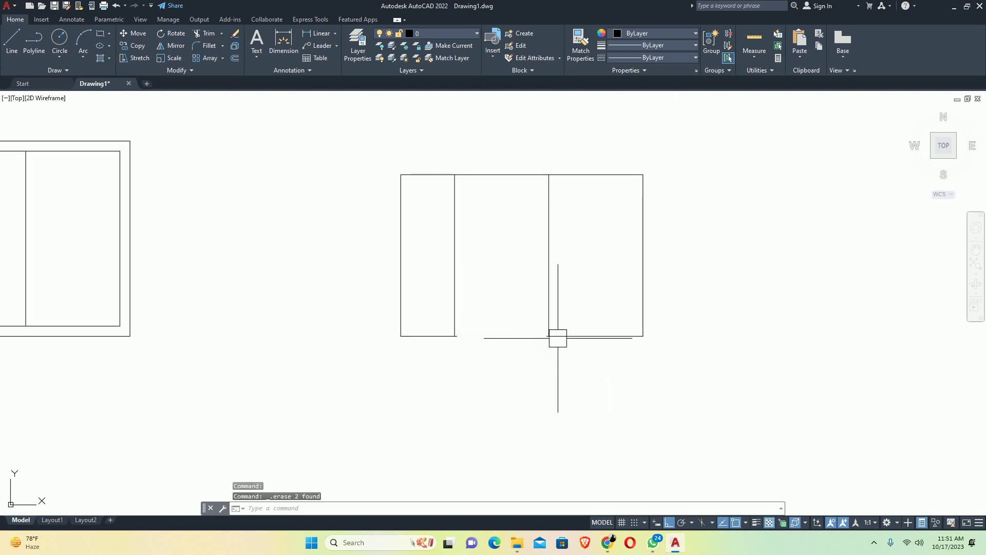
# Join the second layout's perimeter lines into one continuous outline, leaving out the two dividers
pyautogui.write('j')
pyautogui.press('Return')
pyautogui.click(746, 383)
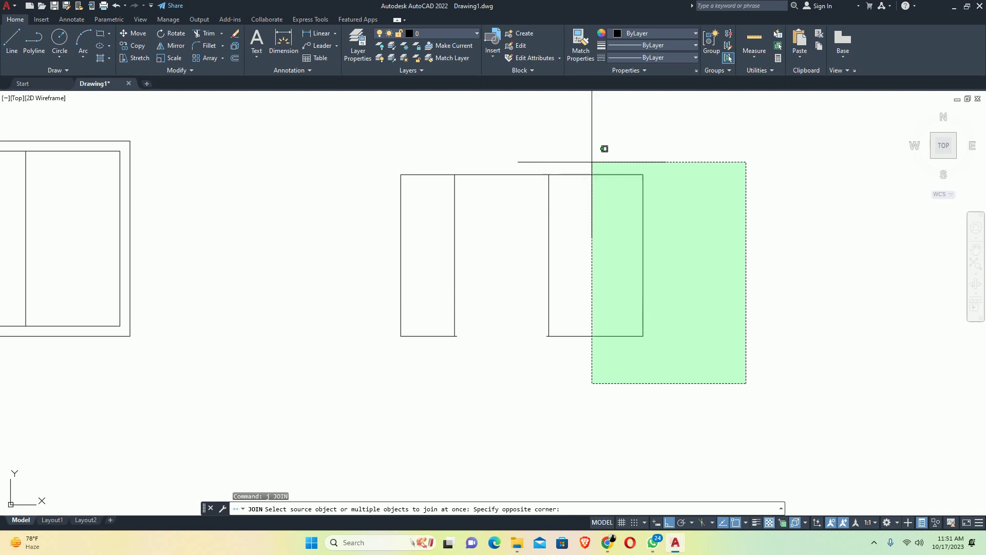
pyautogui.click(592, 161)
pyautogui.click(429, 277)
pyautogui.click(362, 344)
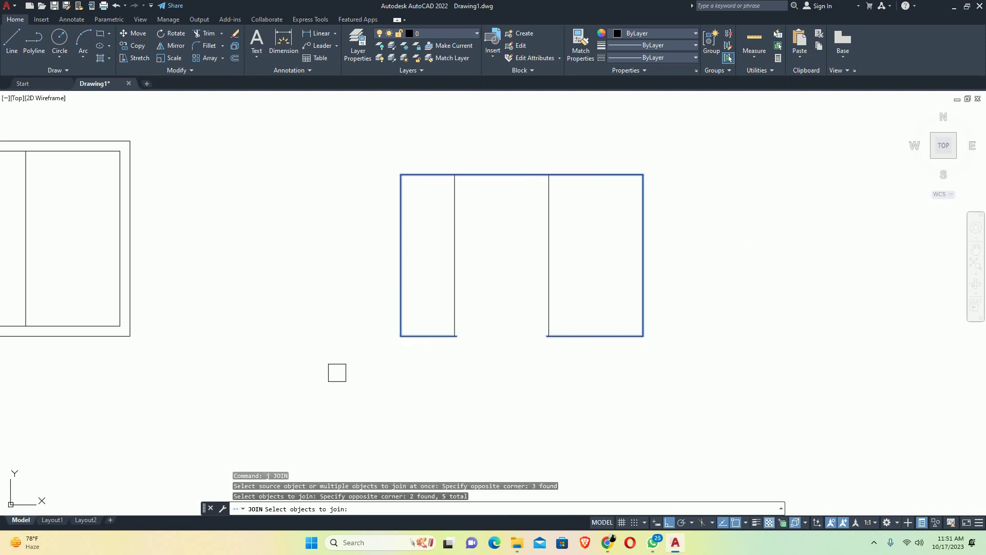
pyautogui.press('Return')
pyautogui.press('Escape')
# Offset the second layout's joined outline outward to form the outer wall face
pyautogui.write('o')
pyautogui.press('Return')
pyautogui.write('4.')
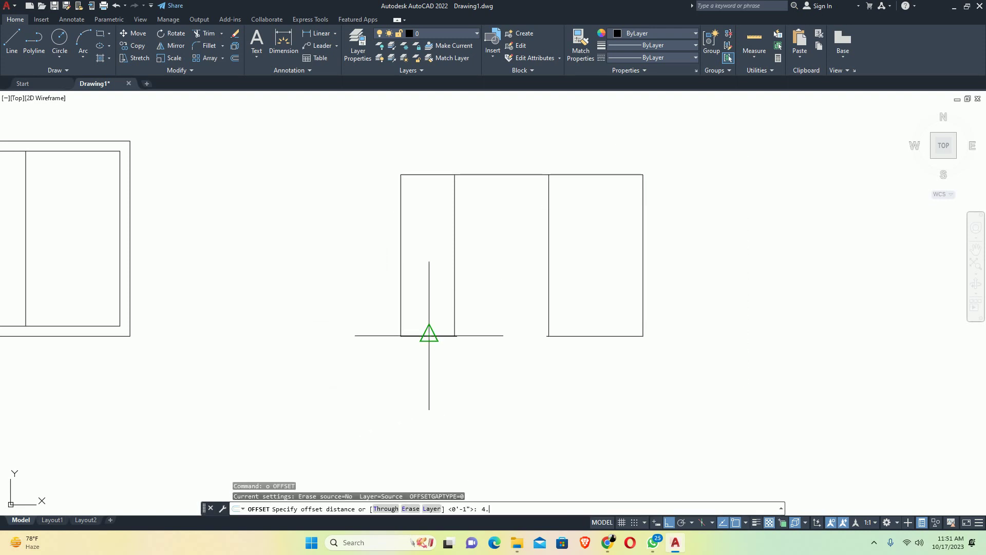
pyautogui.press('Return')
pyautogui.click(434, 336)
pyautogui.click(399, 363)
pyautogui.press('Escape')
pyautogui.press('Escape')
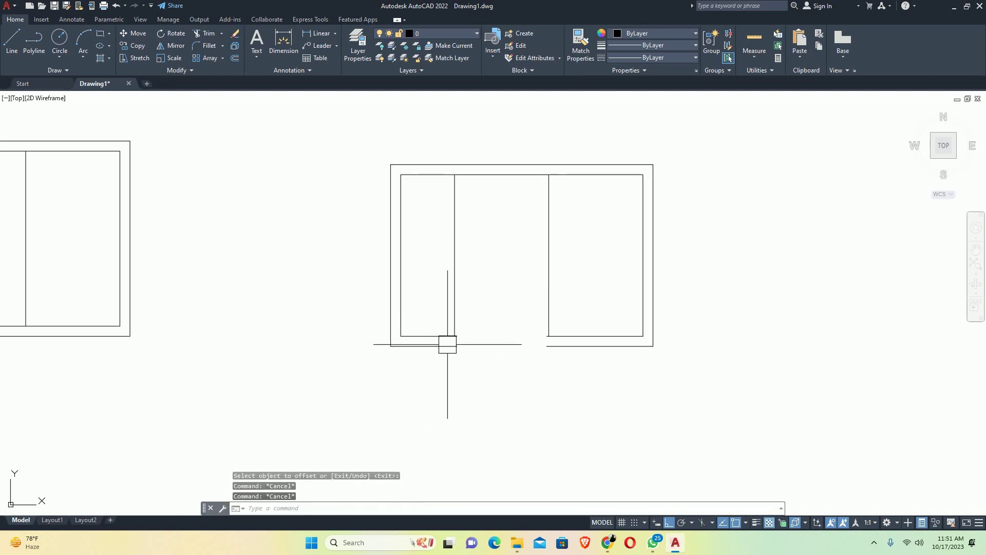
# Close the wall ends on both sides of the second layout's door opening with short vertical lines
pyautogui.press('Return')
pyautogui.scroll(3, 447, 341)
pyautogui.click(456, 353)
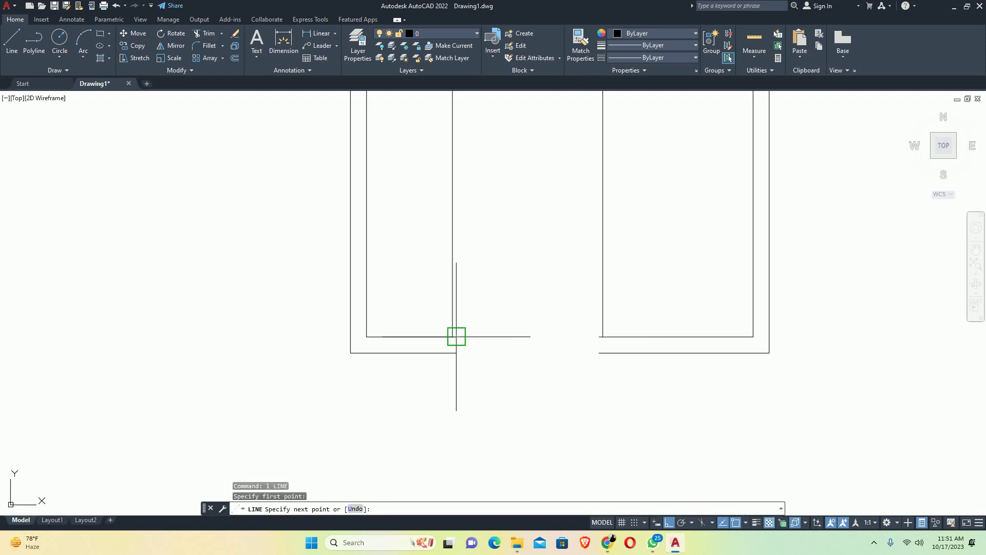
pyautogui.press('Return')
pyautogui.press('Return')
pyautogui.click(598, 353)
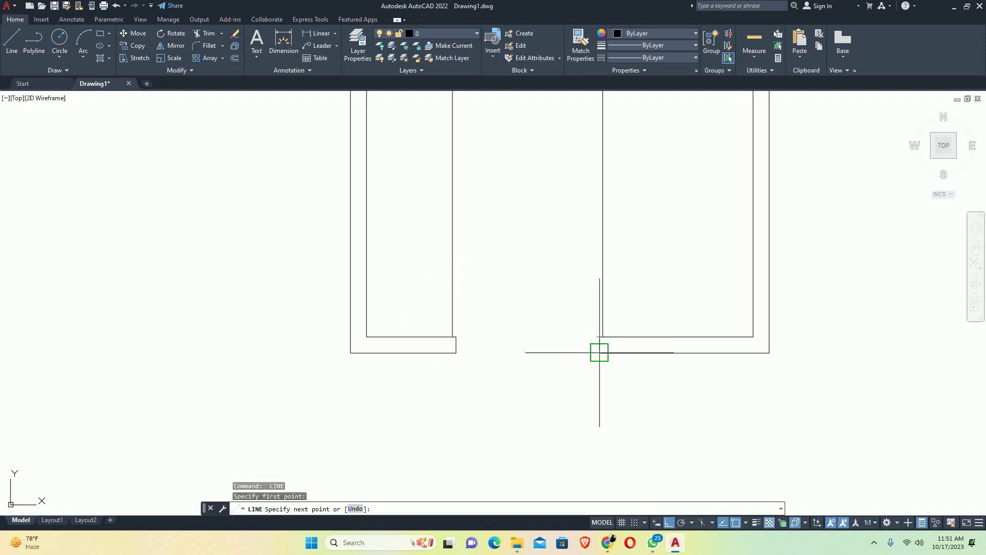
pyautogui.press('Escape')
pyautogui.press('Escape')
pyautogui.scroll(-3, 552, 317)
pyautogui.scroll(-1, 616, 260)
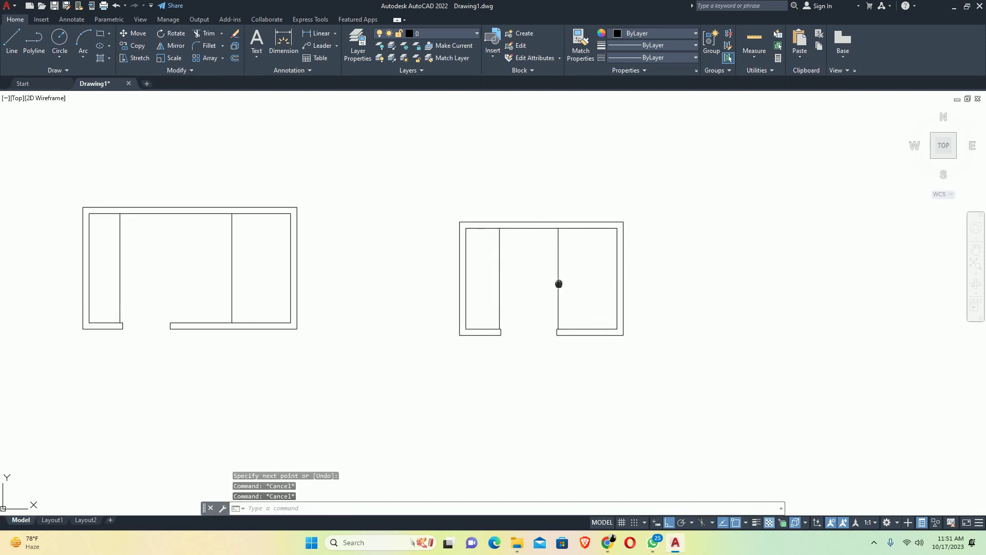
# Add linear dimensions for the second plan's interior width above it and interior height to its right
pyautogui.write('dli')
pyautogui.press('Return')
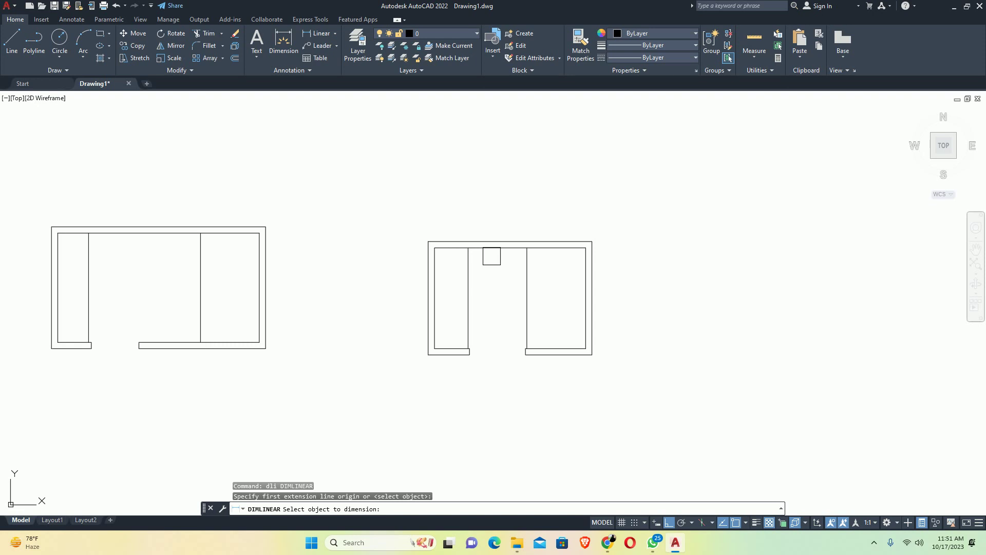
pyautogui.click(492, 249)
pyautogui.click(493, 211)
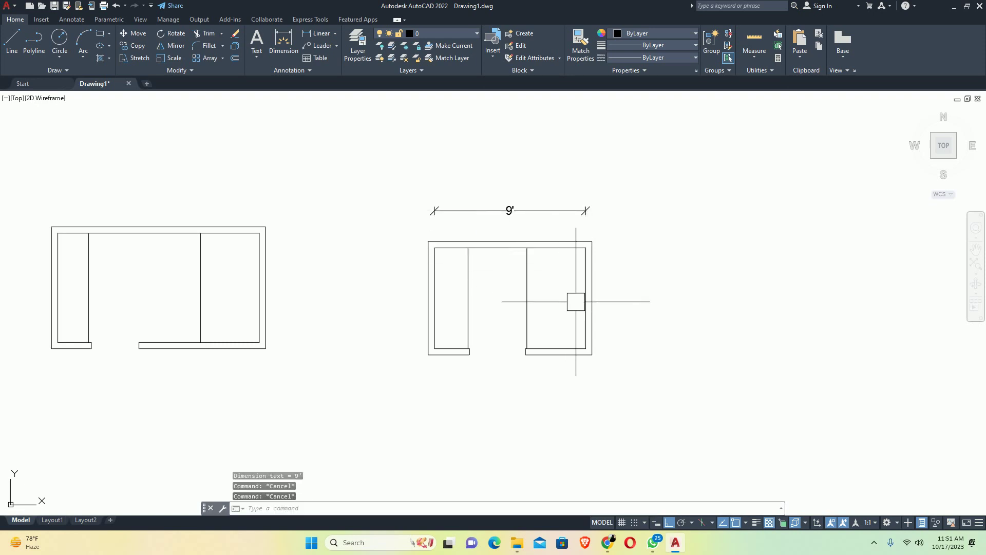
pyautogui.press('Return')
pyautogui.press('Return')
pyautogui.click(585, 297)
pyautogui.click(612, 297)
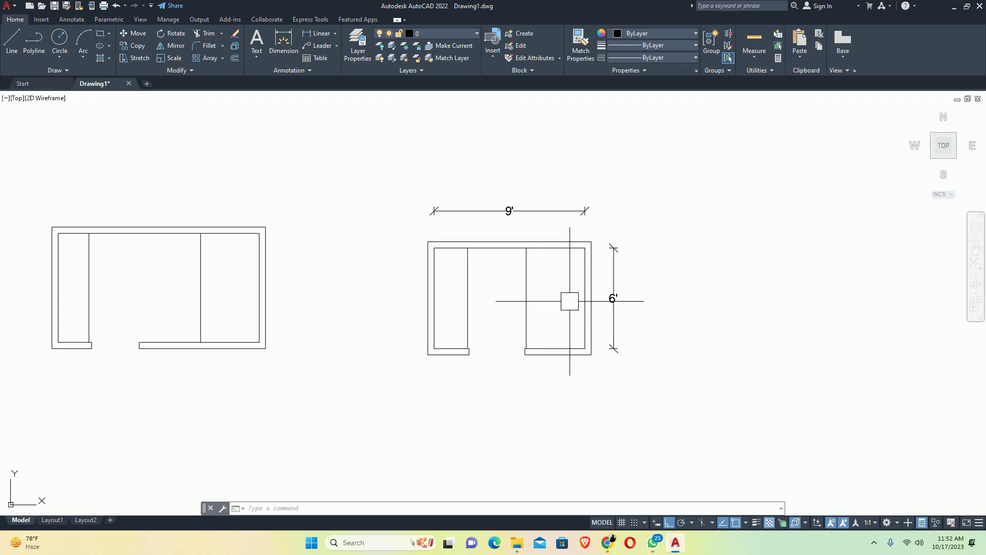
# Add linear dimensions for the first plan's interior width above it and interior height to its right
pyautogui.moveTo(274, 287); pyautogui.dragTo(401, 288, button='middle')
pyautogui.write('dli')
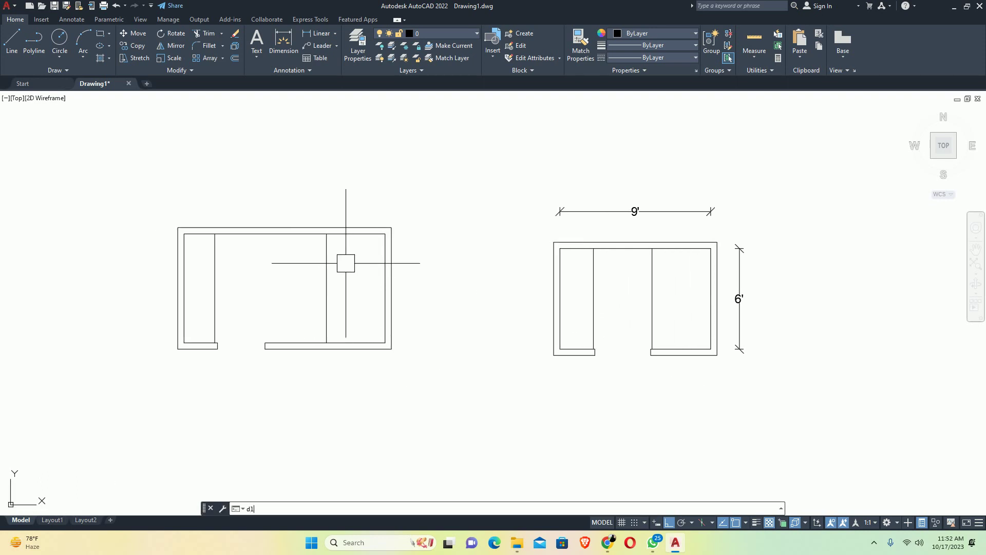
pyautogui.press('Return')
pyautogui.press('Return')
pyautogui.click(293, 230)
pyautogui.scroll(4, 303, 205)
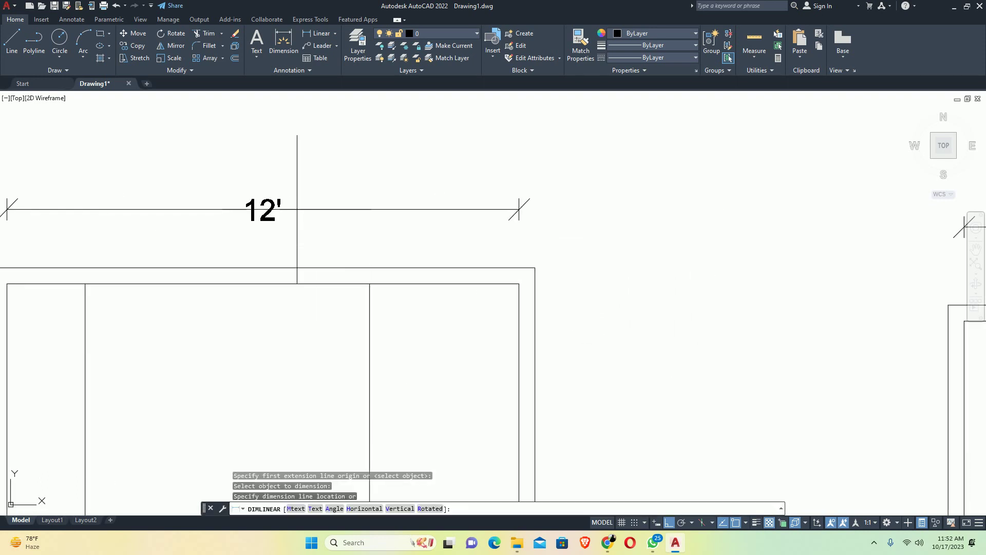
pyautogui.press('Return')
pyautogui.press('Return')
pyautogui.click(508, 344)
pyautogui.click(516, 352)
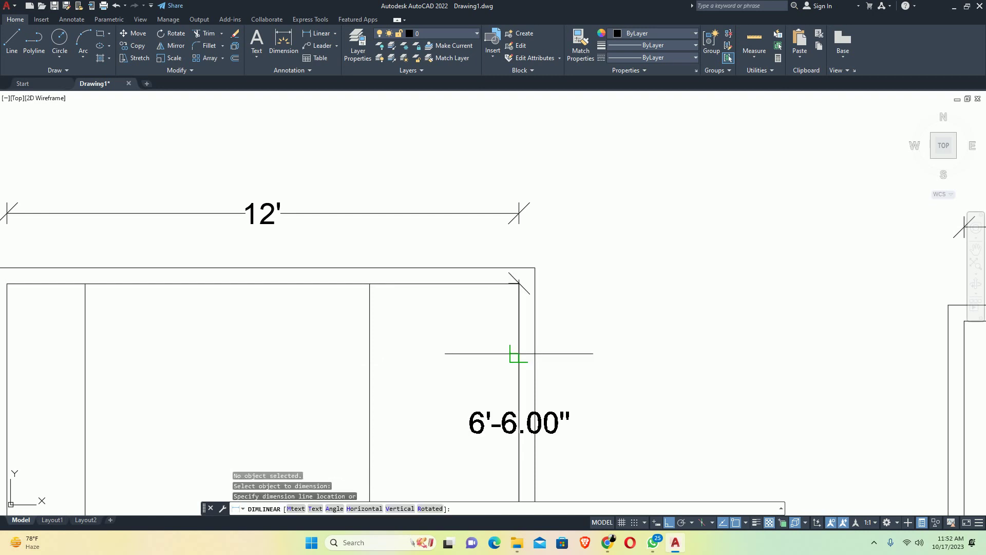
pyautogui.scroll(-2, 555, 363)
pyautogui.click(576, 381)
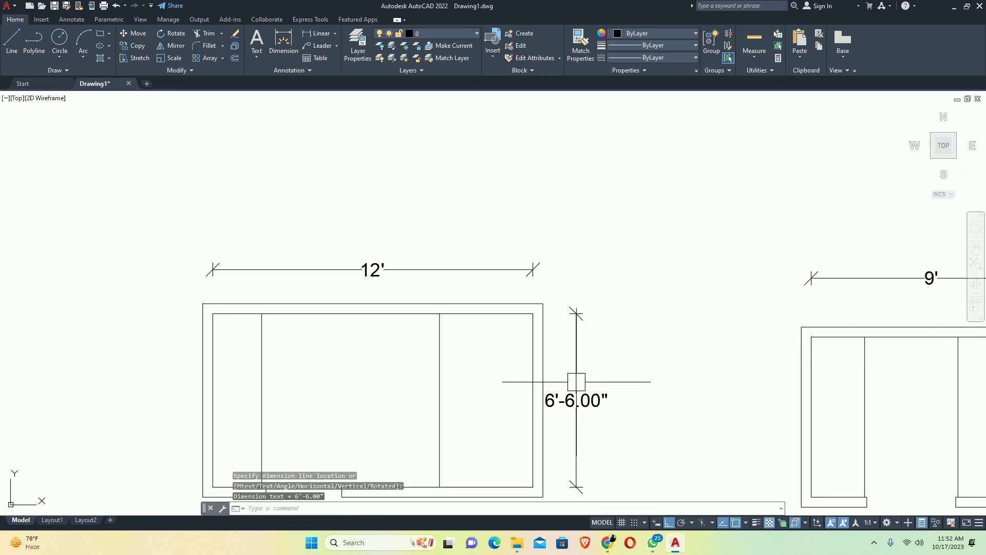
pyautogui.press('Escape')
pyautogui.press('Escape')
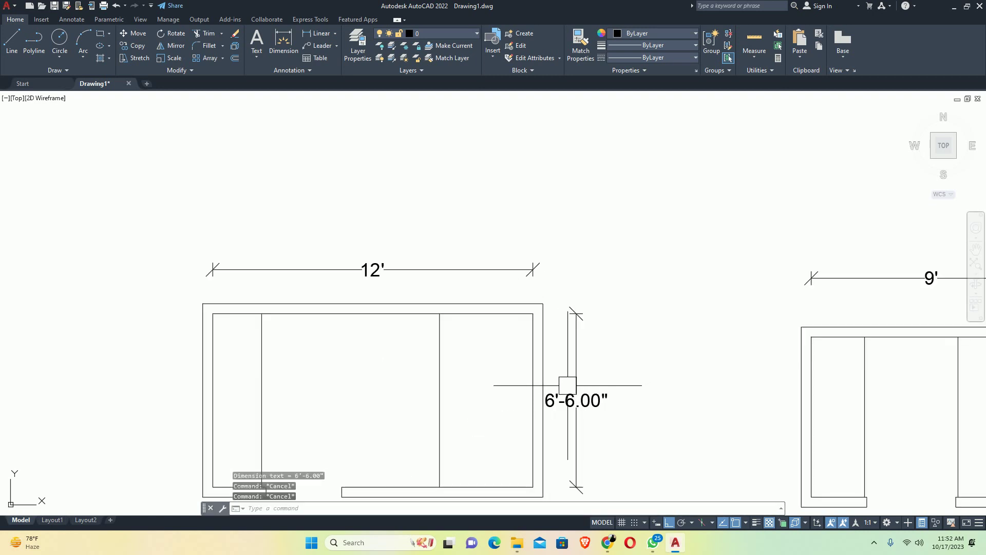
pyautogui.moveTo(566, 384); pyautogui.dragTo(545, 357, button='middle')
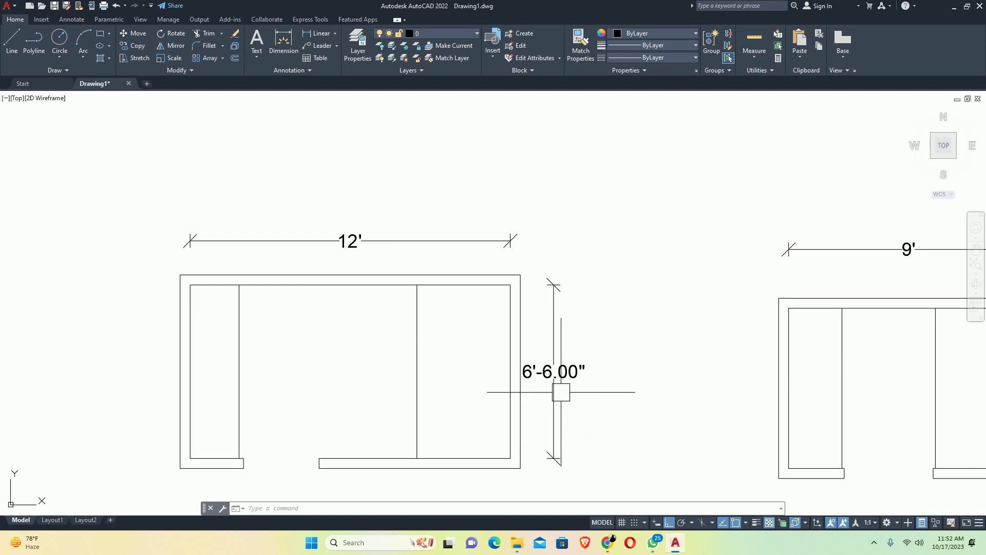
pyautogui.press('super')
pyautogui.press('super')
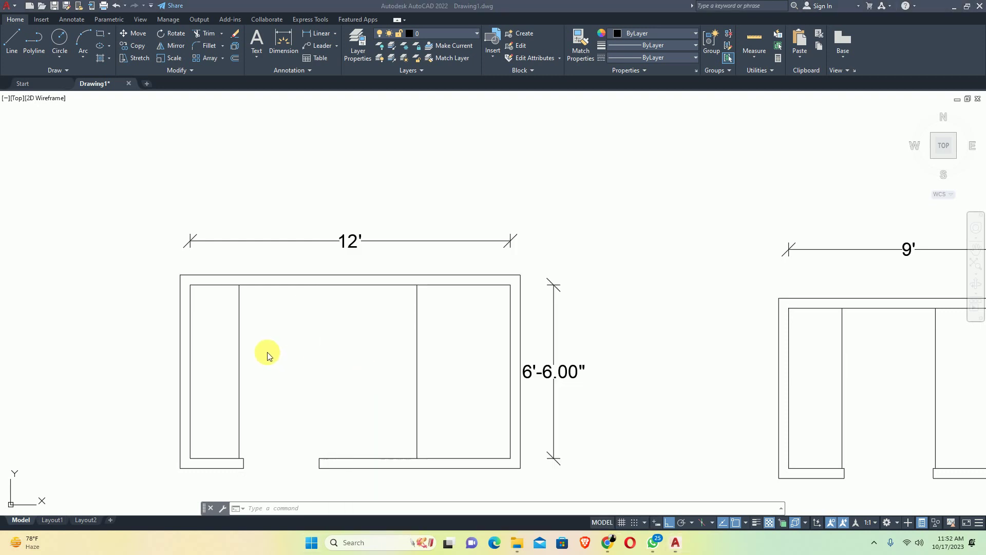
# Delete the four width and height dimensions around both plans
pyautogui.scroll(-4, 382, 341)
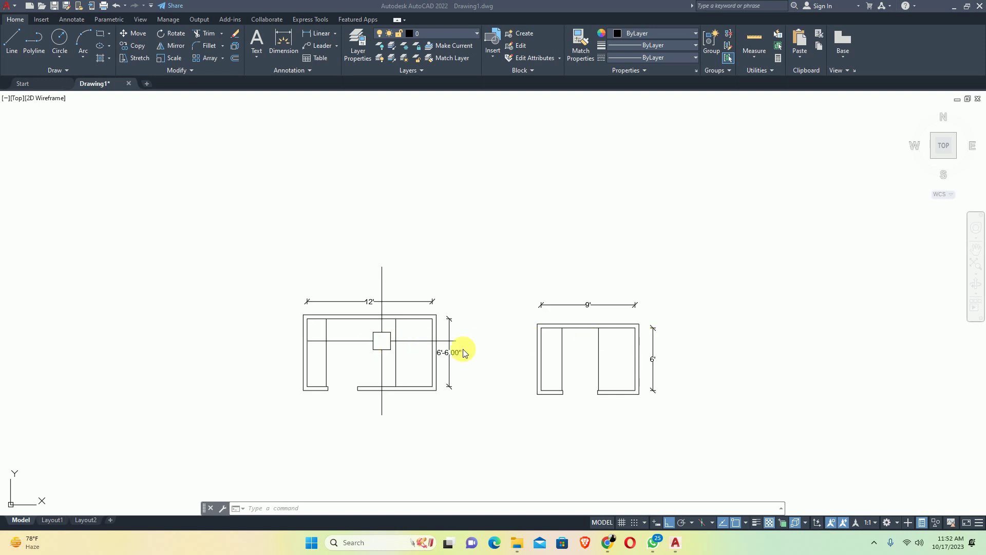
pyautogui.click(463, 350)
pyautogui.click(447, 314)
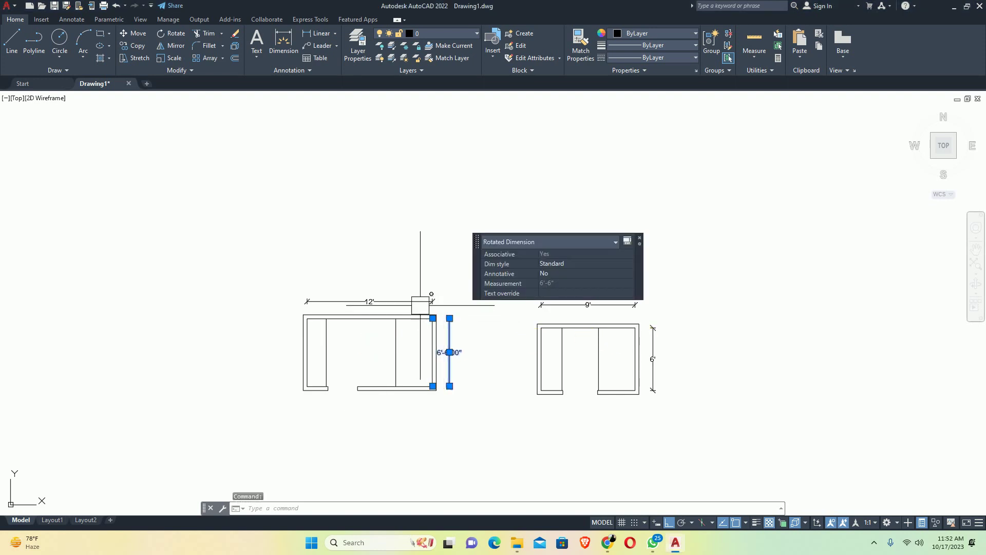
pyautogui.click(414, 301)
pyautogui.moveTo(656, 319); pyautogui.dragTo(587, 339, button='middle')
pyautogui.click(556, 319)
pyautogui.click(586, 361)
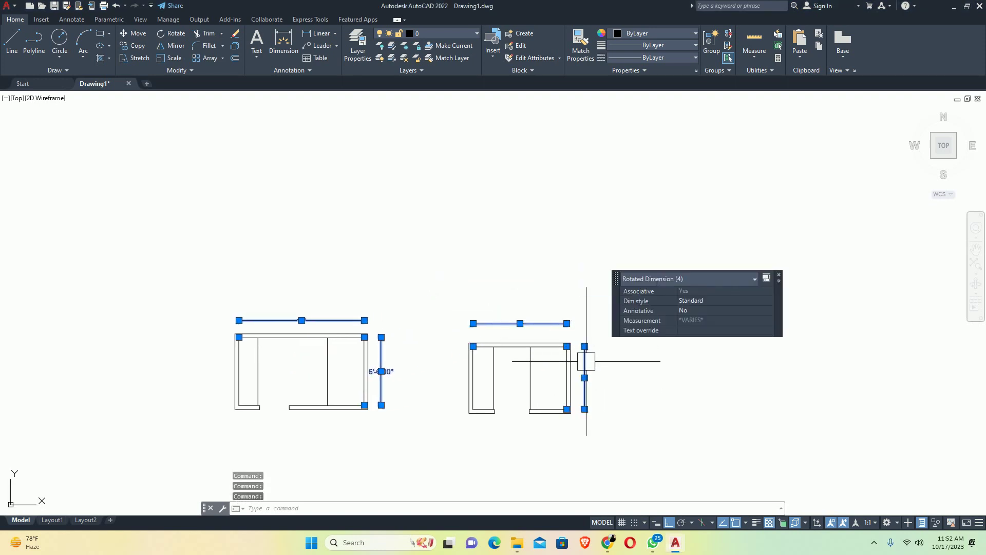
pyautogui.press('Delete')
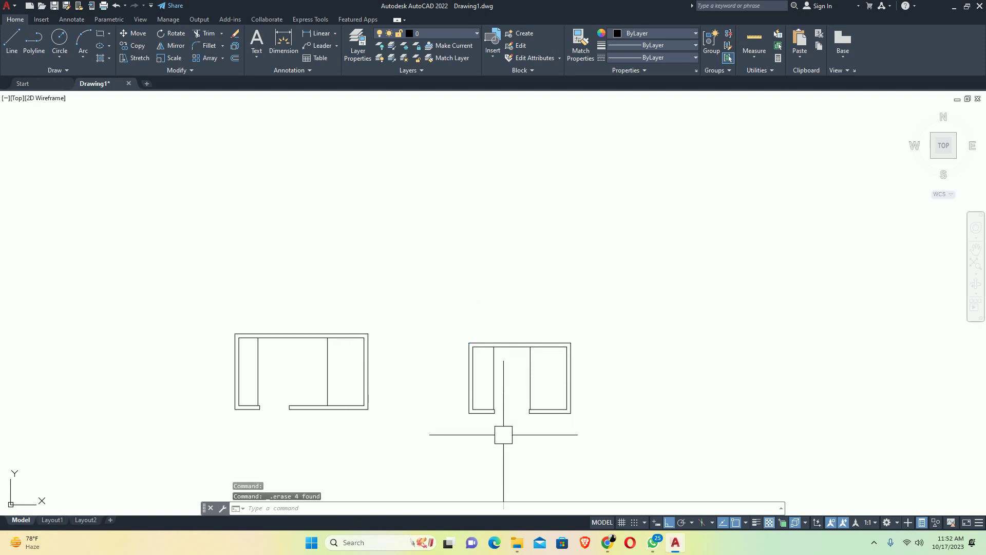
pyautogui.scroll(6, 525, 381)
pyautogui.scroll(-2, 595, 364)
pyautogui.moveTo(580, 368); pyautogui.dragTo(541, 379, button='middle')
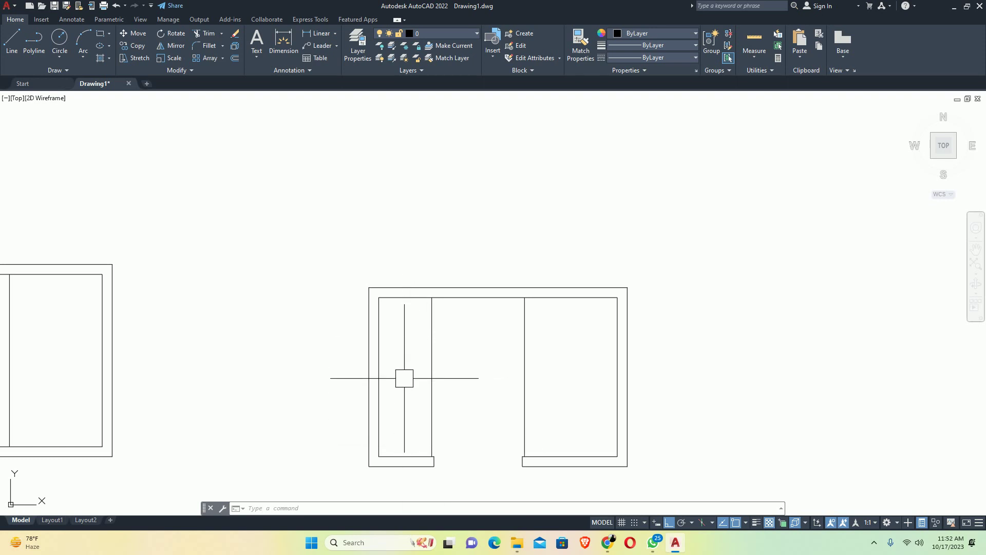
# Delete the entire smaller 9' by 6' room plan, keeping only the larger one
pyautogui.scroll(-2, 445, 377)
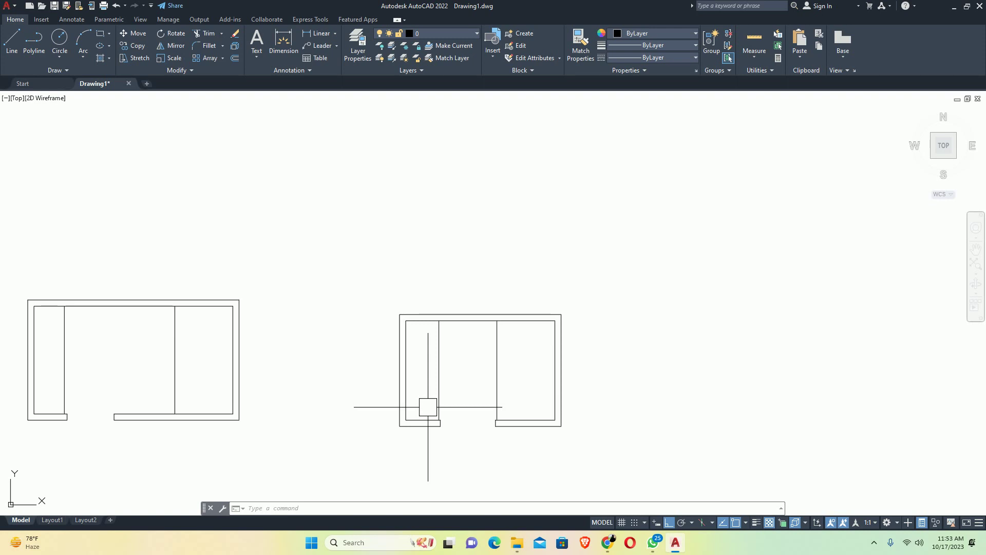
pyautogui.click(374, 268)
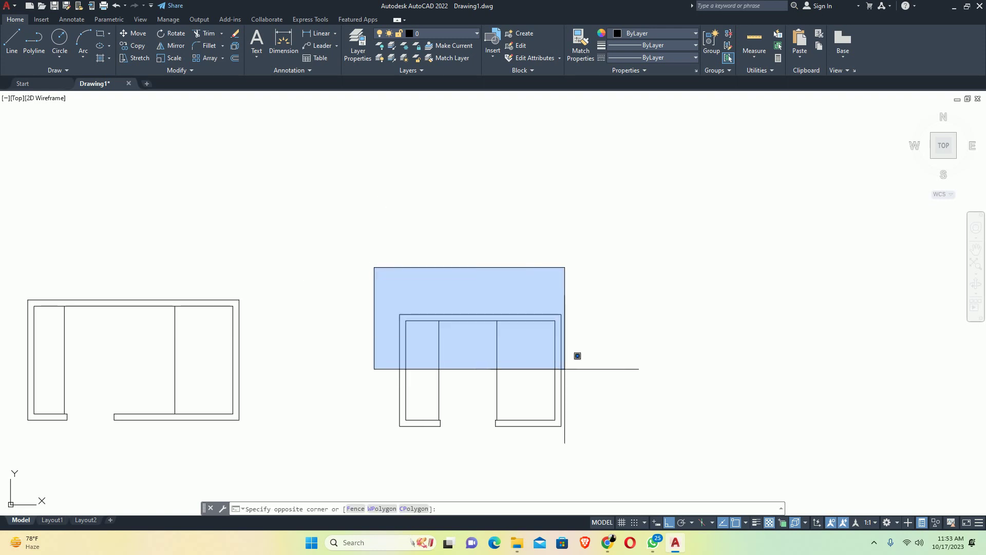
pyautogui.click(627, 451)
pyautogui.press('Delete')
pyautogui.scroll(-5, 360, 311)
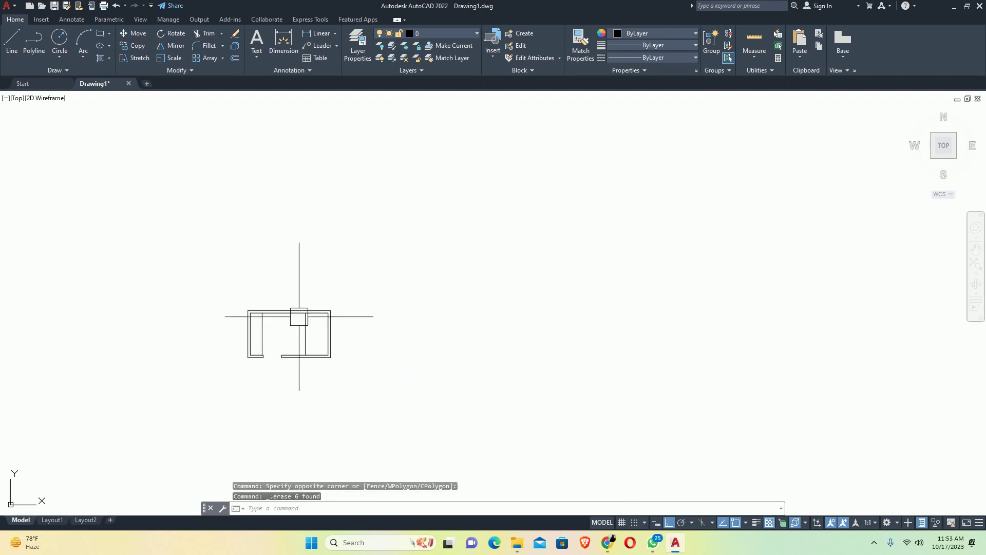
pyautogui.scroll(2, 270, 343)
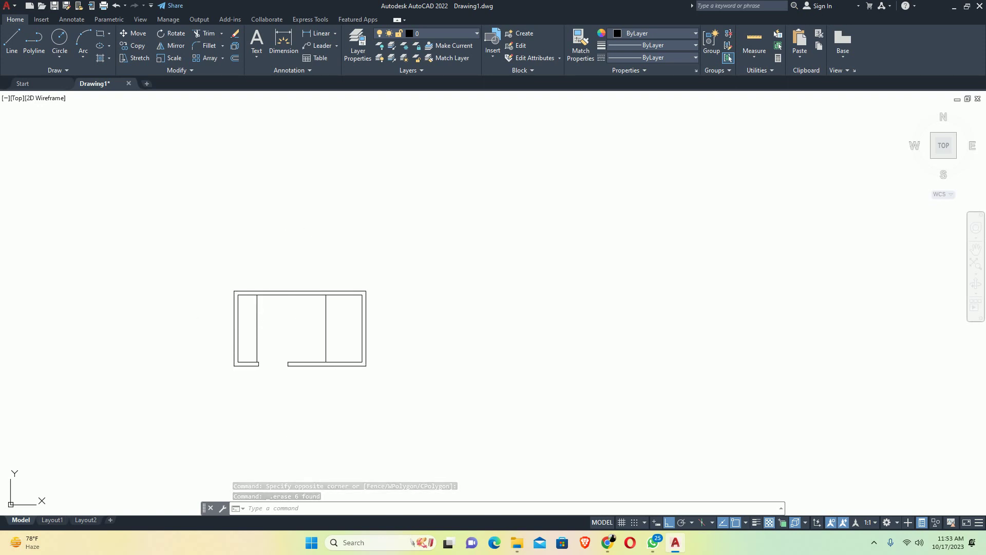
pyautogui.moveTo(272, 339); pyautogui.dragTo(406, 335, button='middle')
pyautogui.scroll(2, 412, 331)
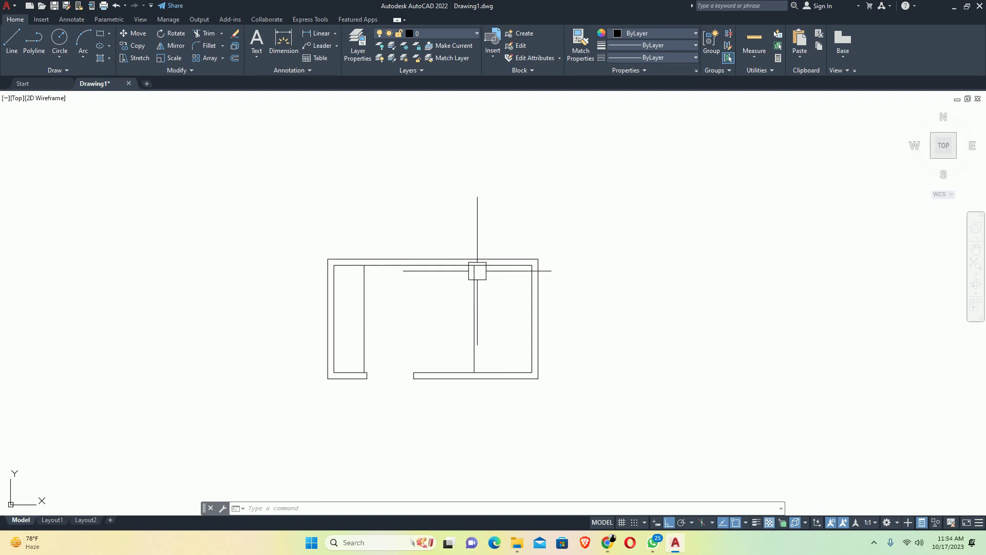
pyautogui.scroll(-2, 379, 283)
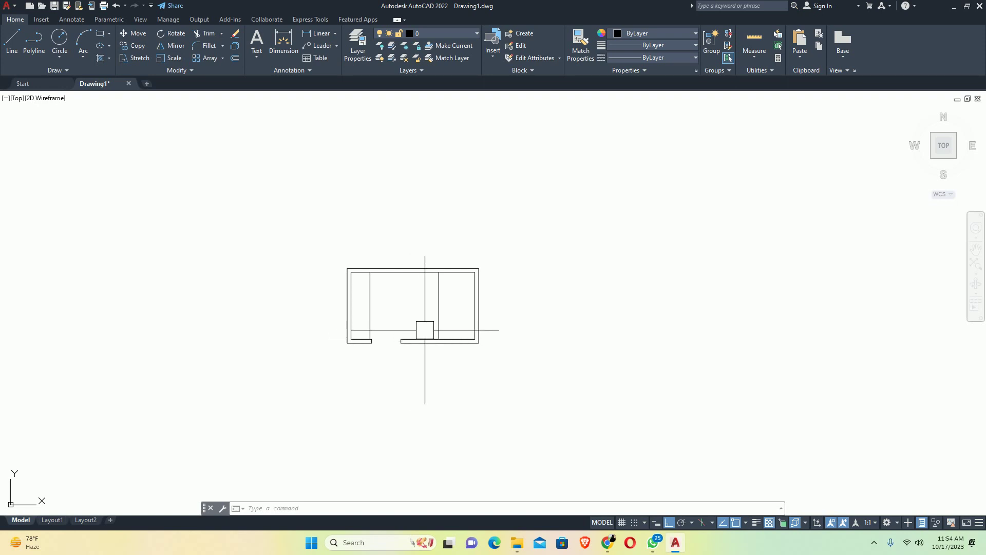
pyautogui.scroll(2, 403, 303)
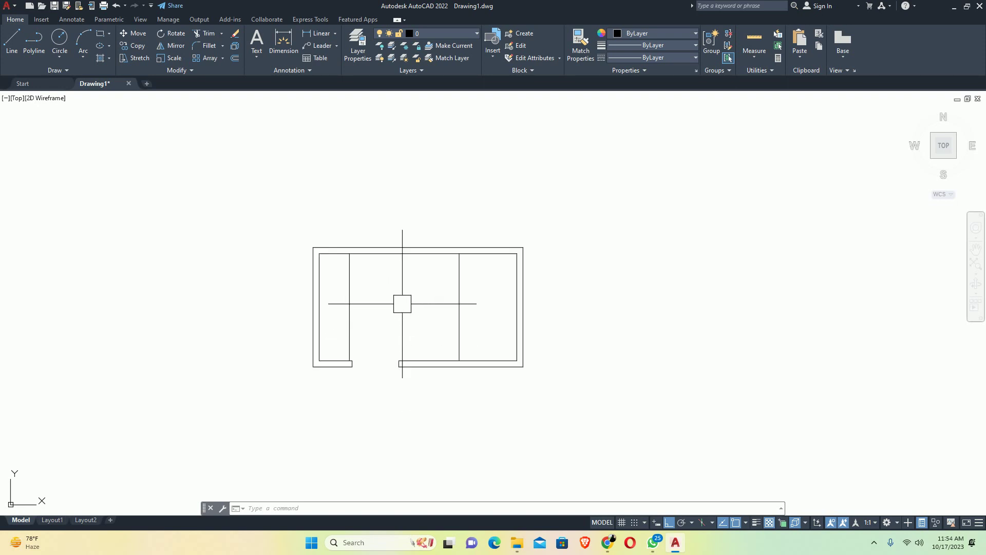
pyautogui.press('Escape')
pyautogui.press('Escape')
pyautogui.moveTo(387, 311); pyautogui.dragTo(389, 316, button='middle')
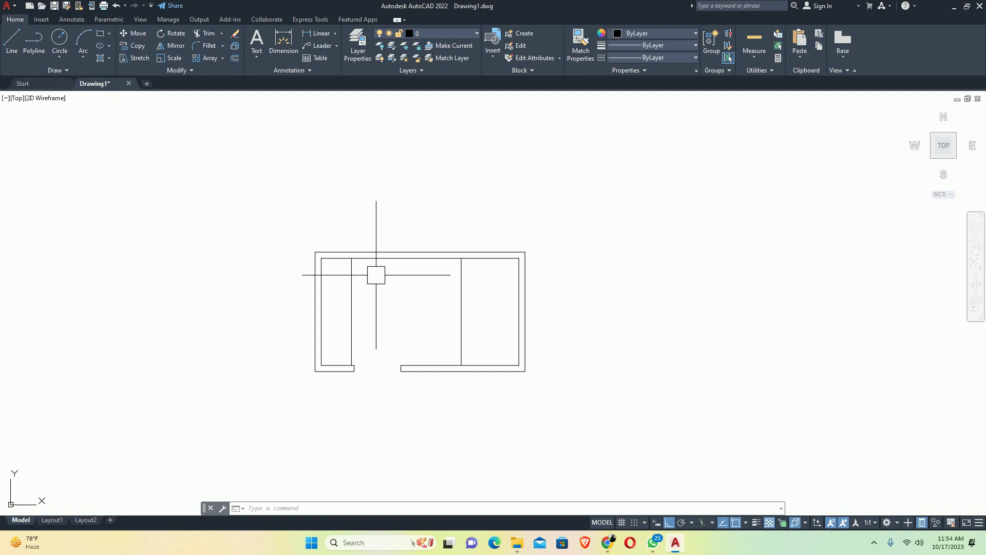
# Offset the inner line of the plan's upper wall 20 inches down into the room
pyautogui.write('o')
pyautogui.press('Return')
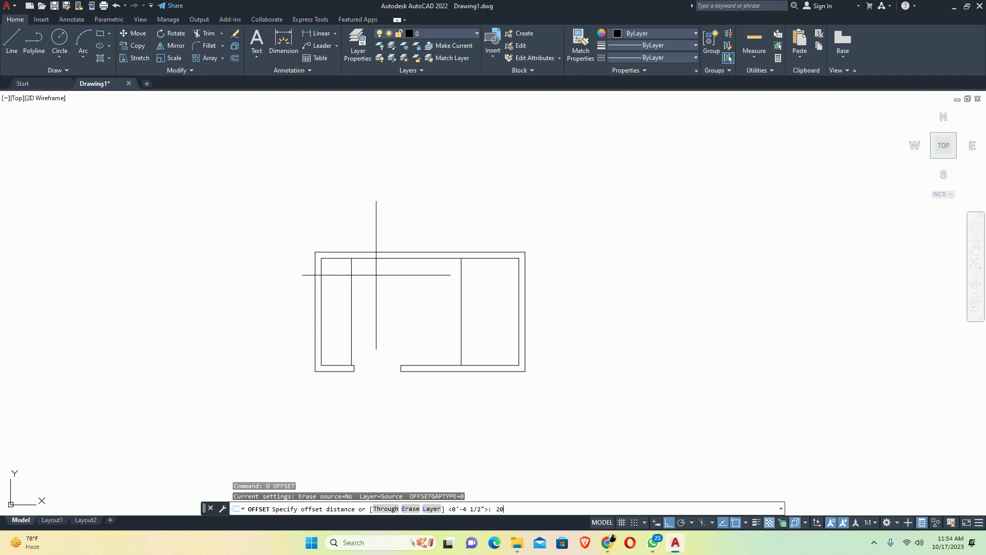
pyautogui.press('Return')
pyautogui.click(386, 260)
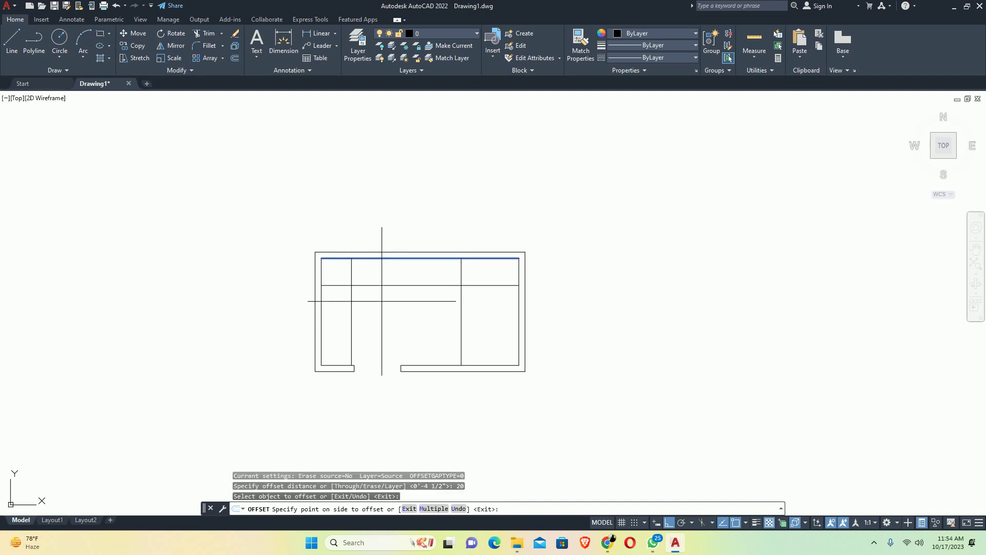
pyautogui.click(384, 299)
pyautogui.press('Escape')
# Trim the new horizontal line back to the two vertical division lines, removing both outer pieces
pyautogui.write('tr')
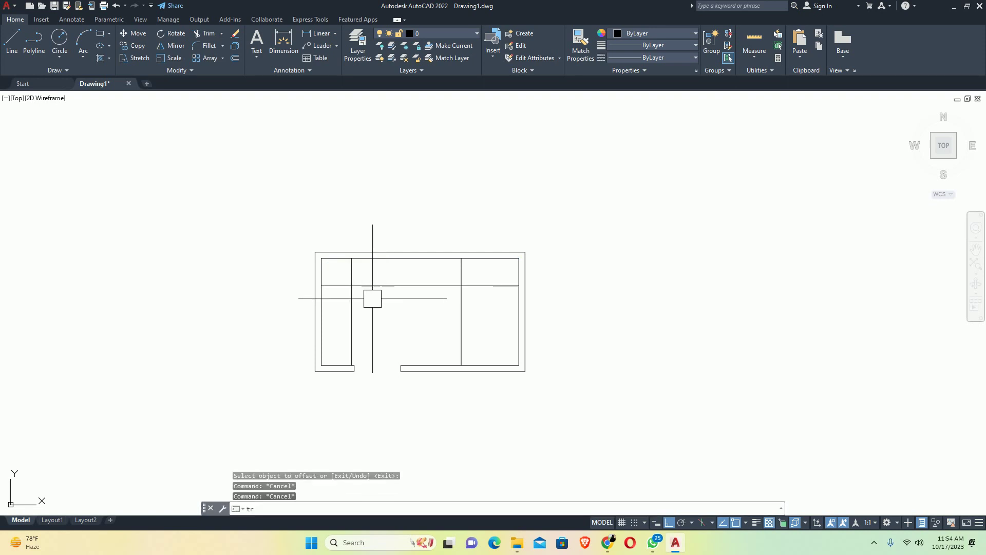
pyautogui.press('Return')
pyautogui.scroll(4, 384, 300)
pyautogui.moveTo(395, 289); pyautogui.dragTo(181, 293, button='middle')
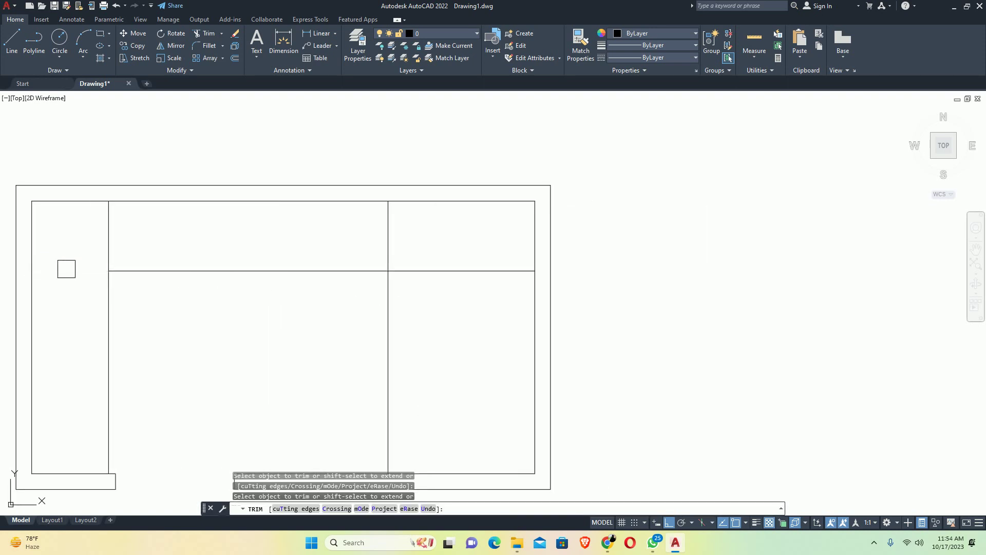
pyautogui.press('Escape')
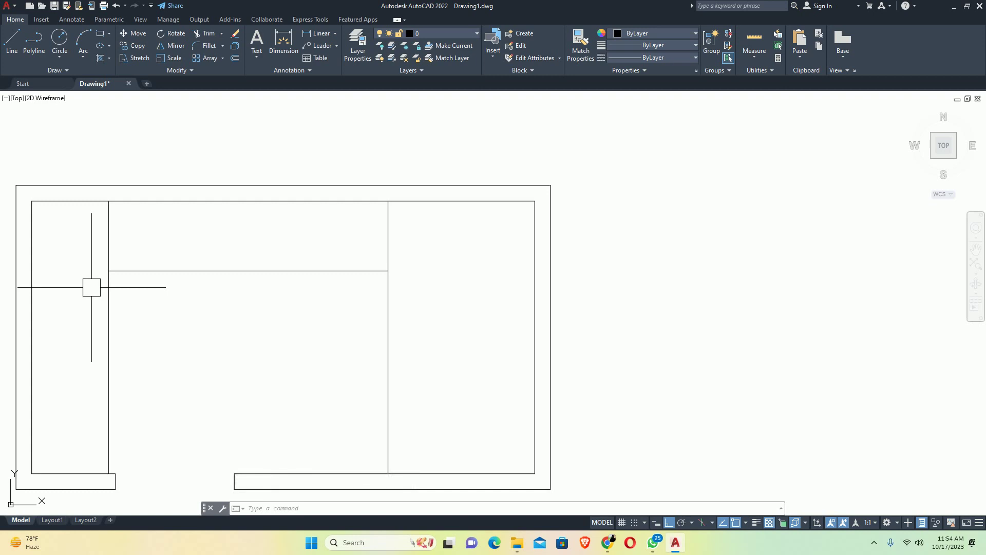
# Measure the distance along the lower wall between the door opening's right end and the right division line
pyautogui.moveTo(260, 331); pyautogui.dragTo(236, 290, button='middle')
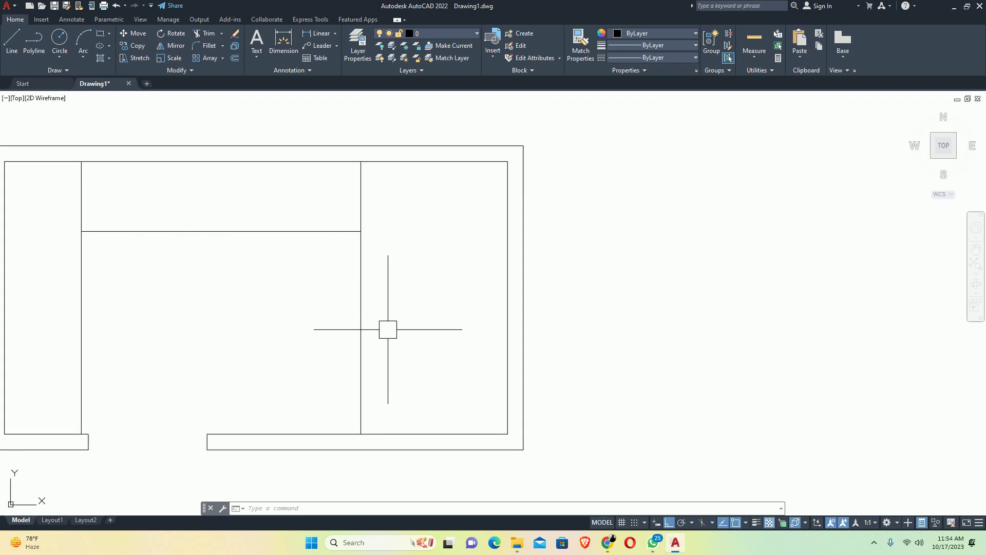
pyautogui.moveTo(224, 427); pyautogui.dragTo(236, 390, button='middle')
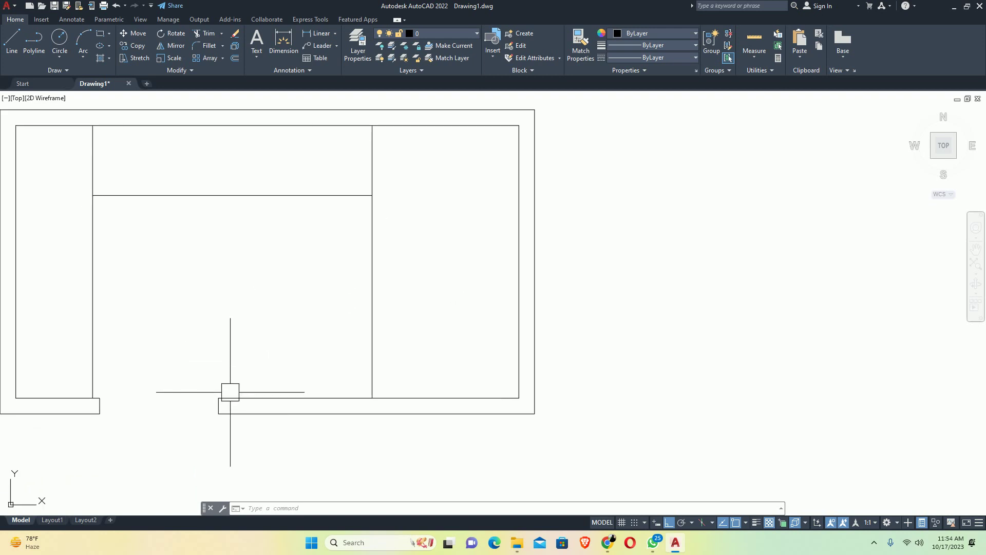
pyautogui.write('dli')
pyautogui.press('Return')
pyautogui.click(219, 398)
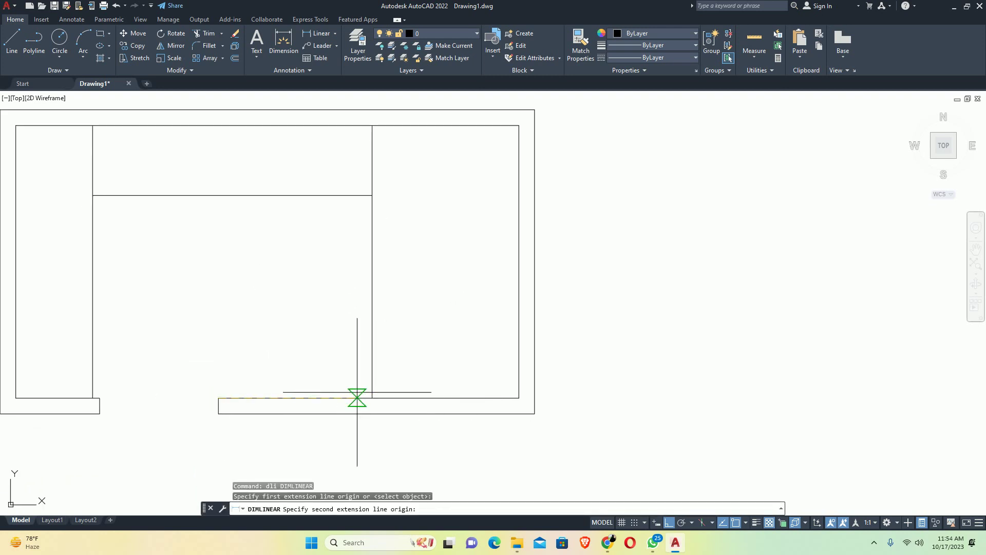
pyautogui.click(370, 398)
pyautogui.press('Escape')
pyautogui.press('Return')
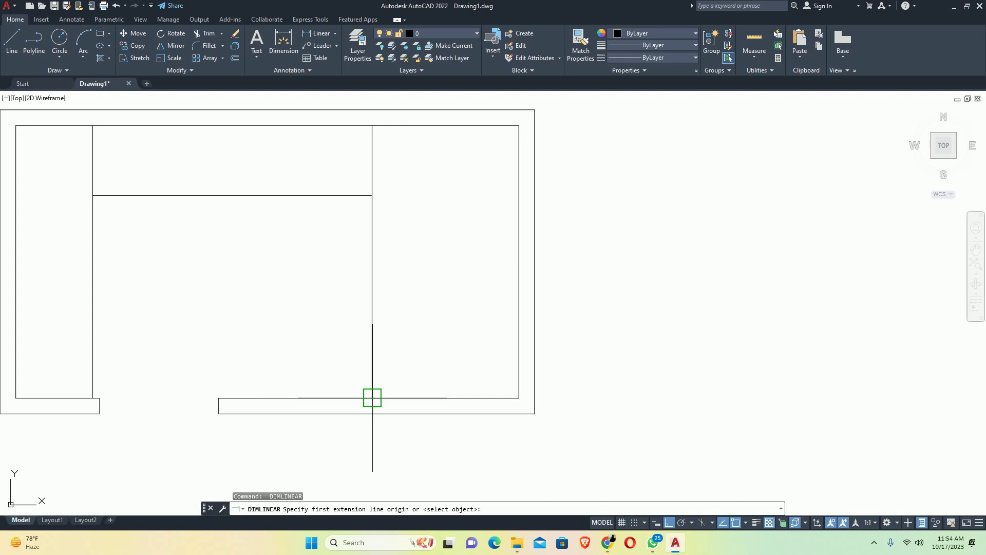
pyautogui.click(373, 398)
pyautogui.click(219, 397)
pyautogui.press('Escape')
pyautogui.press('Escape')
# Offset the right vertical division line 1.5 inches to its left to form a thin partition
pyautogui.scroll(-2, 390, 366)
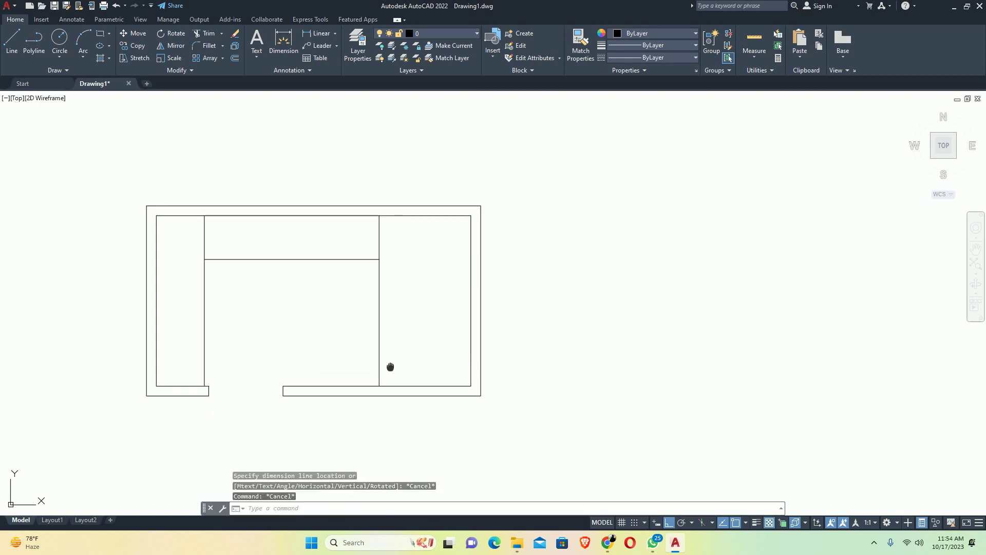
pyautogui.write('o')
pyautogui.press('Return')
pyautogui.write('1.5')
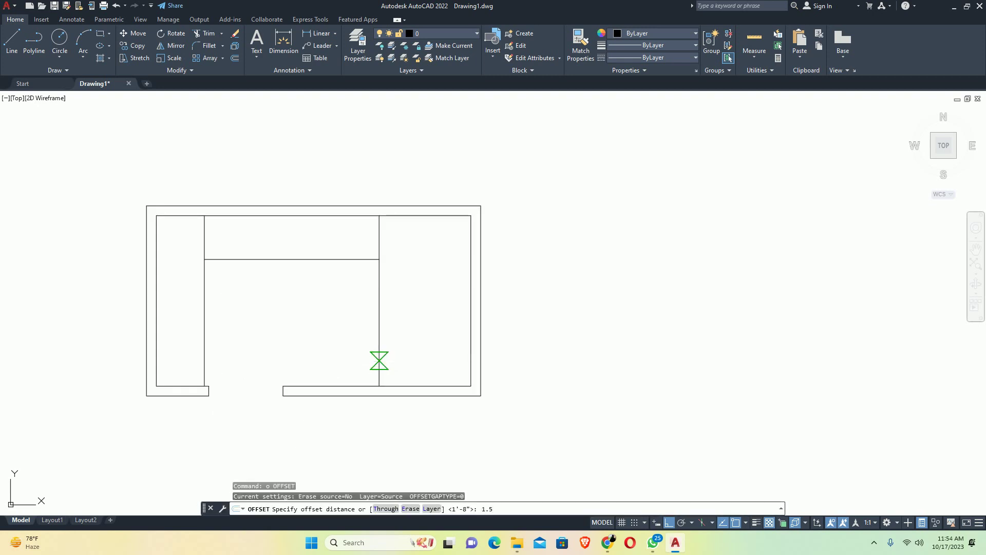
pyautogui.press('Return')
pyautogui.click(379, 346)
pyautogui.click(320, 337)
pyautogui.press('Escape')
pyautogui.press('Escape')
pyautogui.scroll(2, 370, 276)
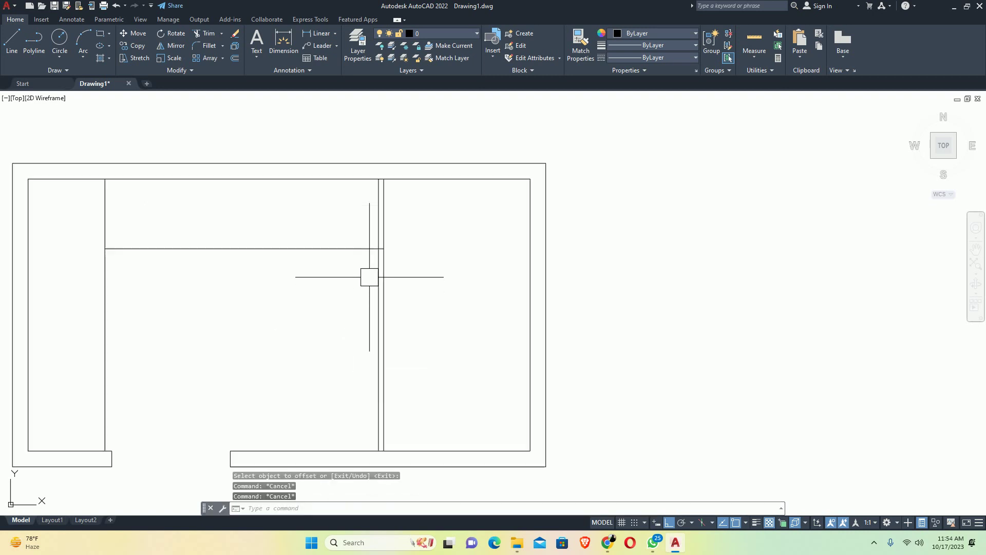
# Trim the piece of the horizontal counter line that lies between the two lines of the thin partition
pyautogui.write('tr')
pyautogui.press('Return')
pyautogui.scroll(6, 375, 257)
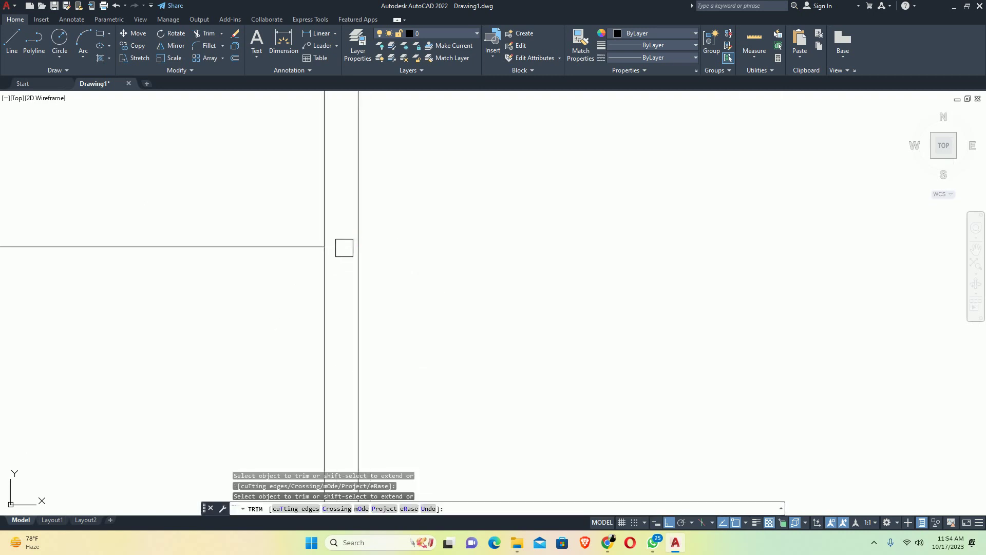
pyautogui.press('Escape')
pyautogui.press('Escape')
pyautogui.press('Escape')
pyautogui.scroll(-6, 344, 247)
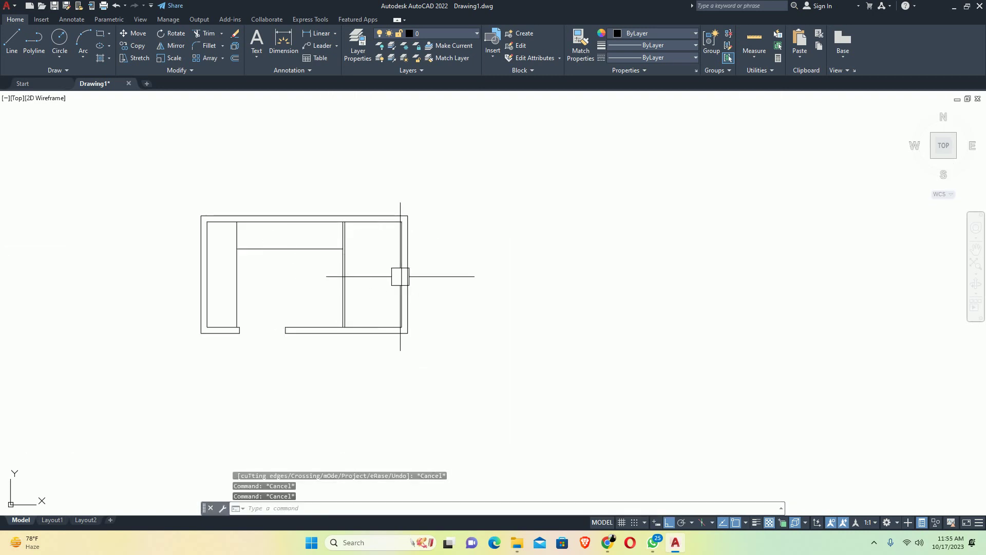
pyautogui.press('Escape')
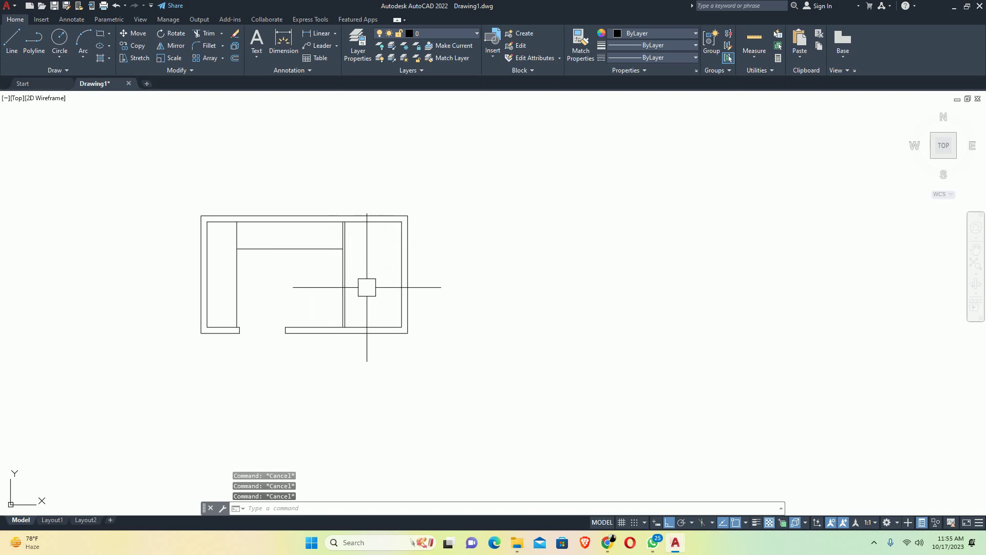
# Offset the inner line of the lower wall right of the door opening 6 inches up into the room
pyautogui.scroll(2, 357, 275)
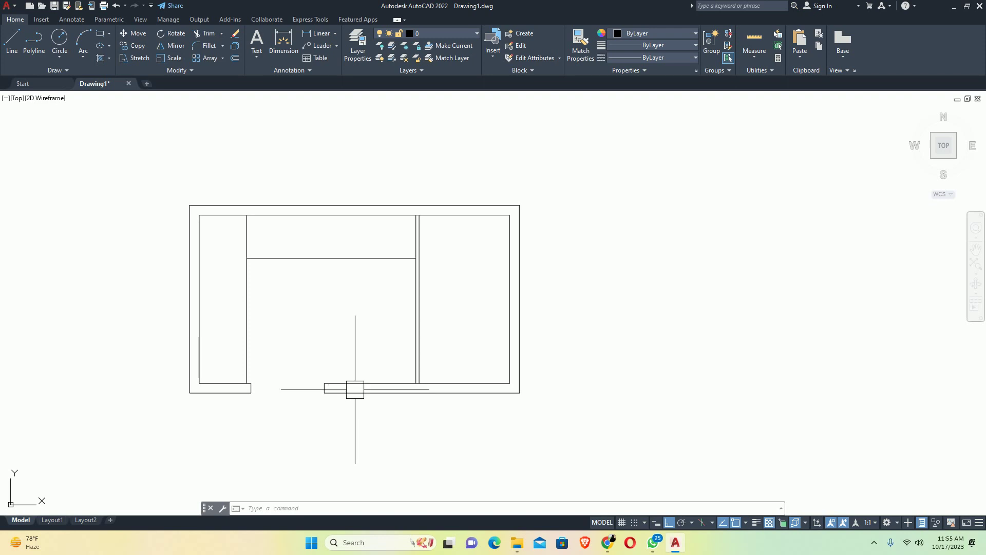
pyautogui.moveTo(380, 382); pyautogui.dragTo(423, 410, button='middle')
pyautogui.write('o')
pyautogui.press('Return')
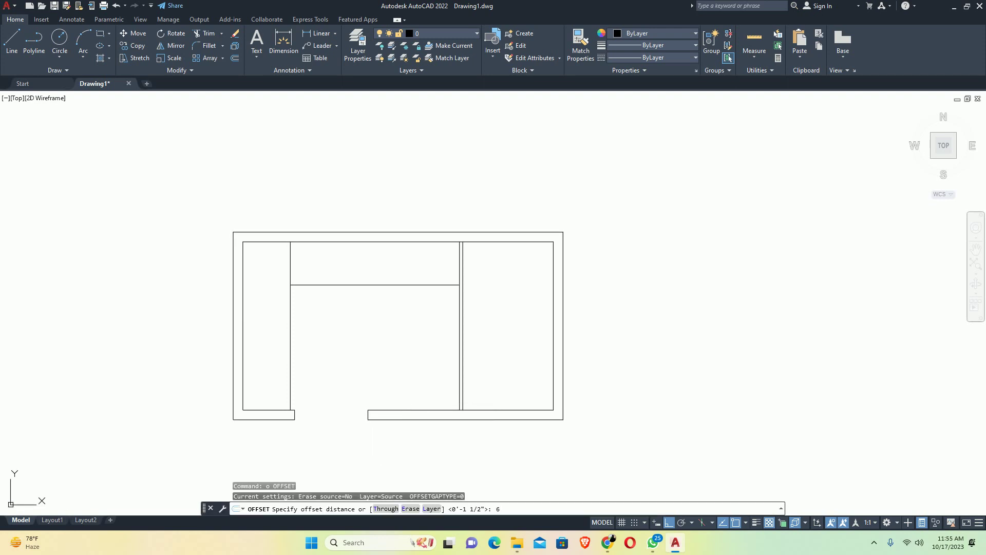
pyautogui.write('6')
pyautogui.press('Return')
pyautogui.scroll(2, 404, 409)
pyautogui.click(404, 410)
pyautogui.click(388, 351)
pyautogui.press('Escape')
pyautogui.press('Escape')
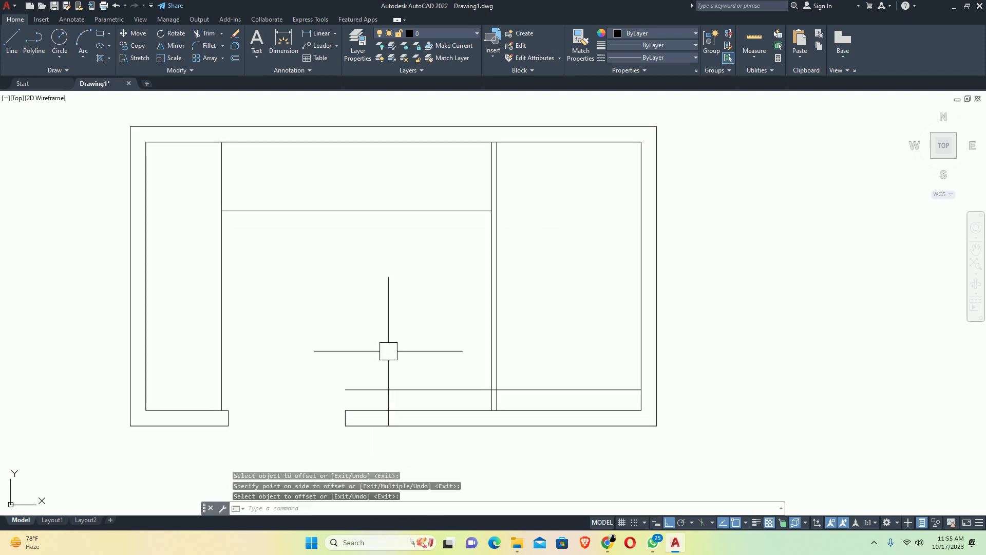
# Extend the wall-end line at the door opening's right side up to the new 6-inch offset line
pyautogui.write('ex')
pyautogui.press('Return')
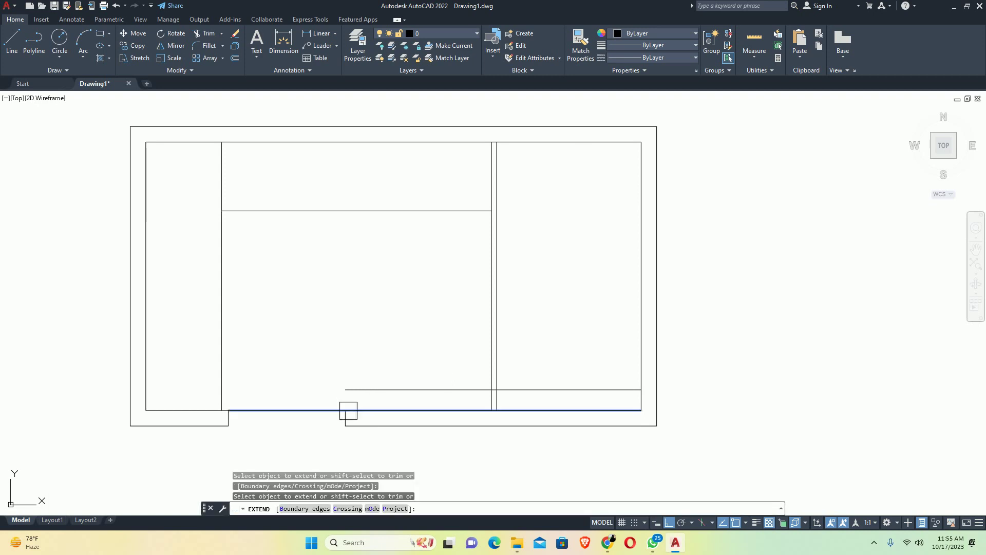
pyautogui.scroll(4, 349, 410)
pyautogui.click(336, 423)
pyautogui.click(337, 423)
pyautogui.scroll(-4, 351, 380)
pyautogui.moveTo(351, 379); pyautogui.dragTo(249, 379, button='middle')
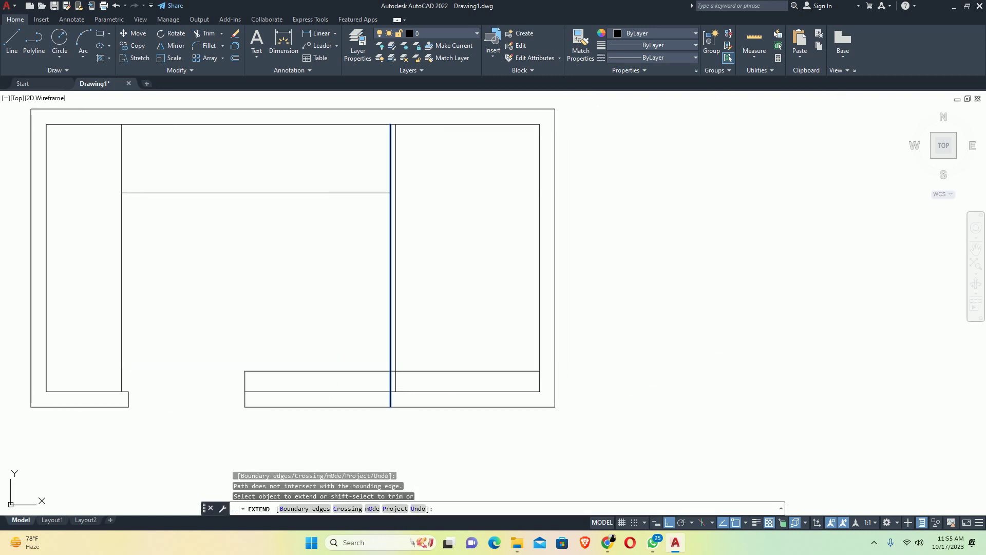
# Trim both partition lines below the 6-inch offset line above the lower wall
pyautogui.scroll(2, 400, 390)
pyautogui.keyDown('shift'); pyautogui.click(398, 372); pyautogui.keyUp('shift')
pyautogui.keyDown('shift'); pyautogui.click(374, 374); pyautogui.keyUp('shift')
pyautogui.keyDown('shift'); pyautogui.click(411, 377); pyautogui.keyUp('shift')
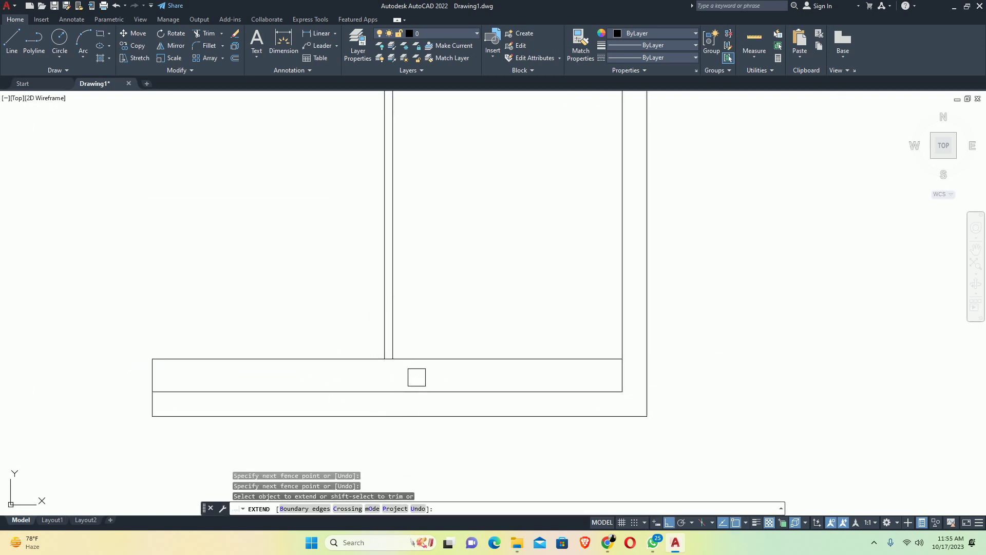
pyautogui.press('Escape')
pyautogui.scroll(-4, 480, 377)
pyautogui.moveTo(498, 377); pyautogui.dragTo(476, 395, button='middle')
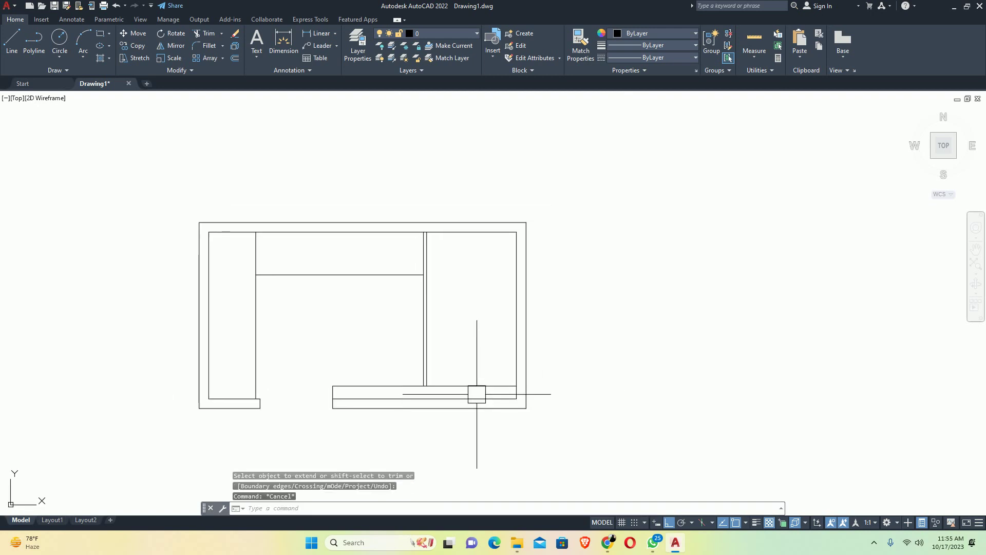
# Offset the inner line of the right wall 8 inches left into the room
pyautogui.scroll(2, 484, 389)
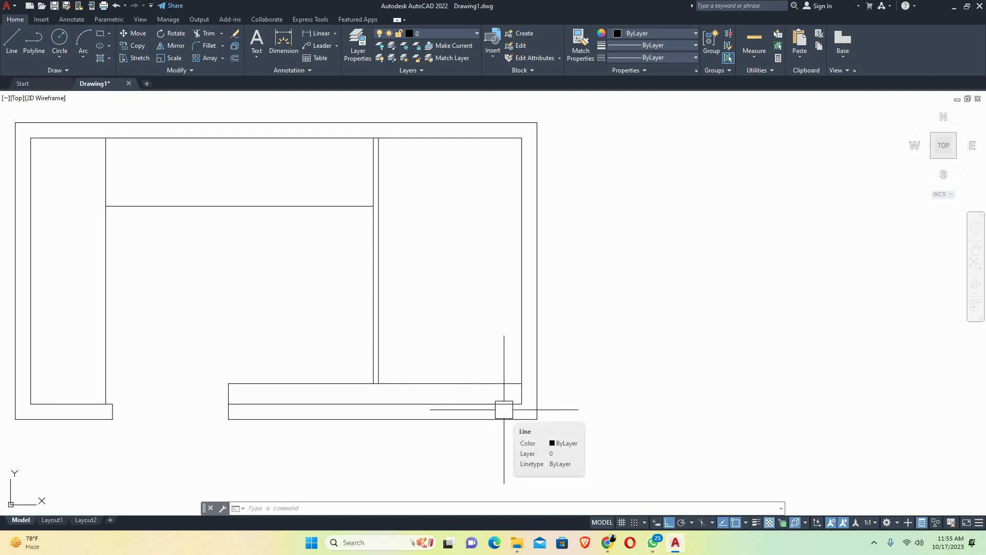
pyautogui.write('o')
pyautogui.press('Return')
pyautogui.write('8')
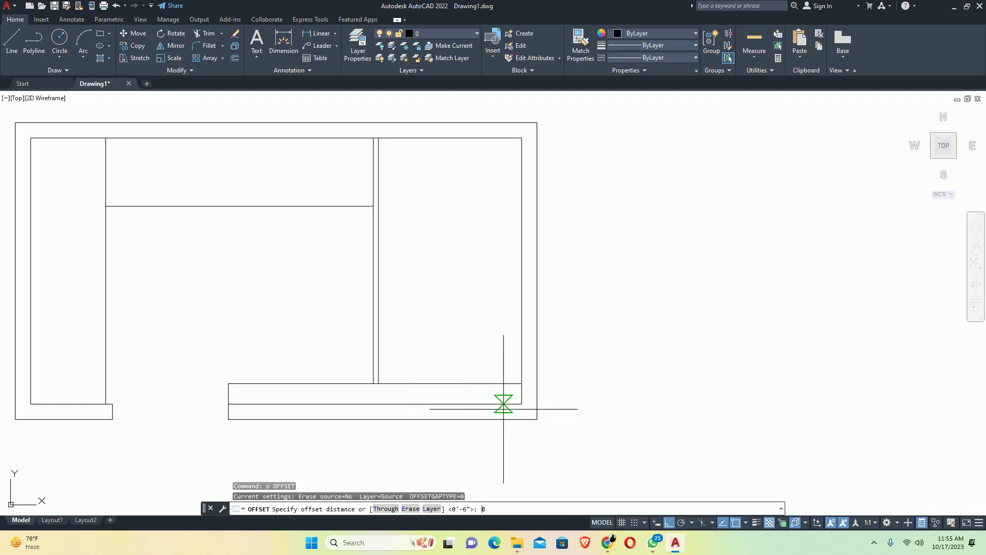
pyautogui.press('Return')
pyautogui.click(521, 366)
pyautogui.click(518, 360)
pyautogui.press('Return')
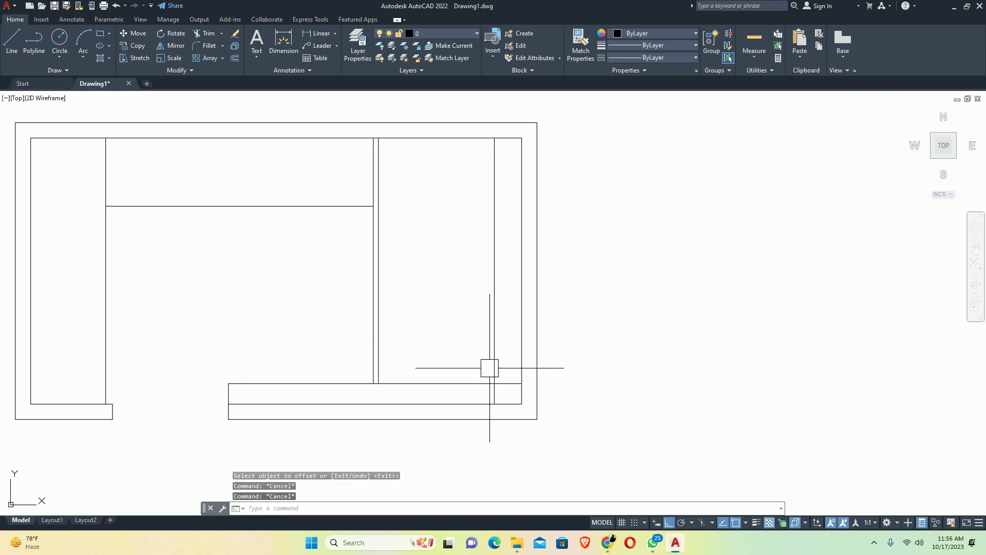
# Trim the surplus offset and inner wall lines to leave a thickened lower wall with an 8-inch-wide recess in the right corner
pyautogui.write('tr')
pyautogui.press('Return')
pyautogui.click(502, 359)
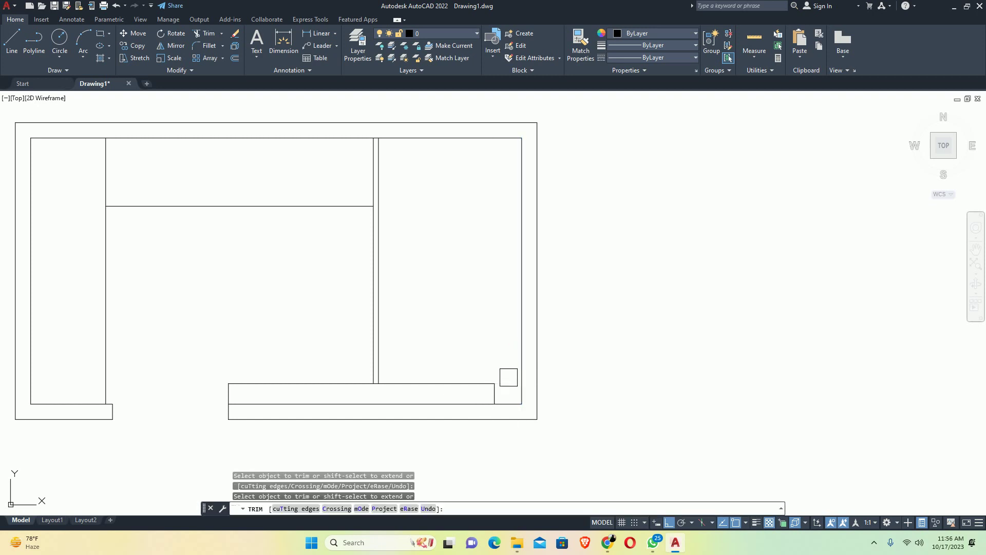
pyautogui.press('Escape')
pyautogui.press('Escape')
pyautogui.scroll(-2, 409, 370)
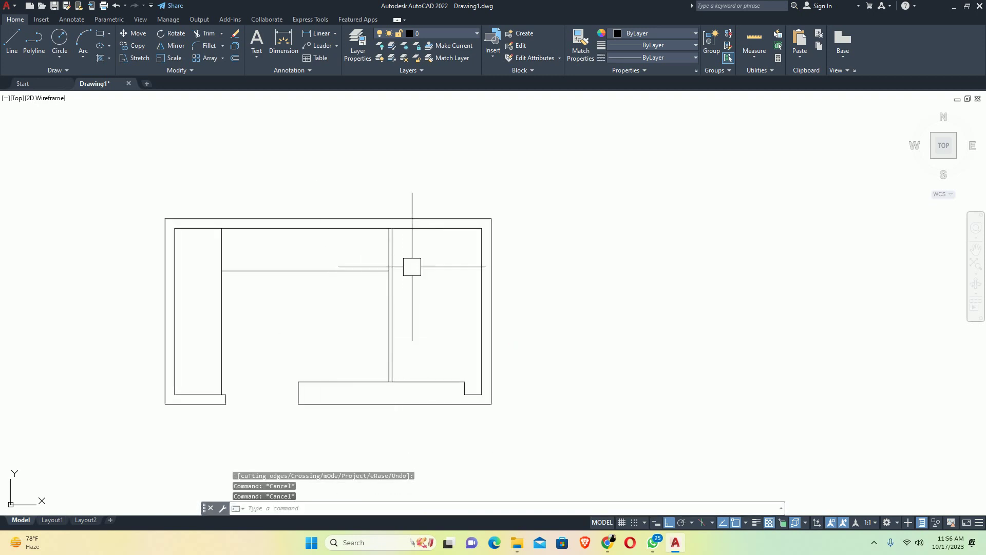
# Hatch the walls of the room plan with the ANSI31 pattern at scale 25
pyautogui.moveTo(325, 339); pyautogui.dragTo(362, 347, button='middle')
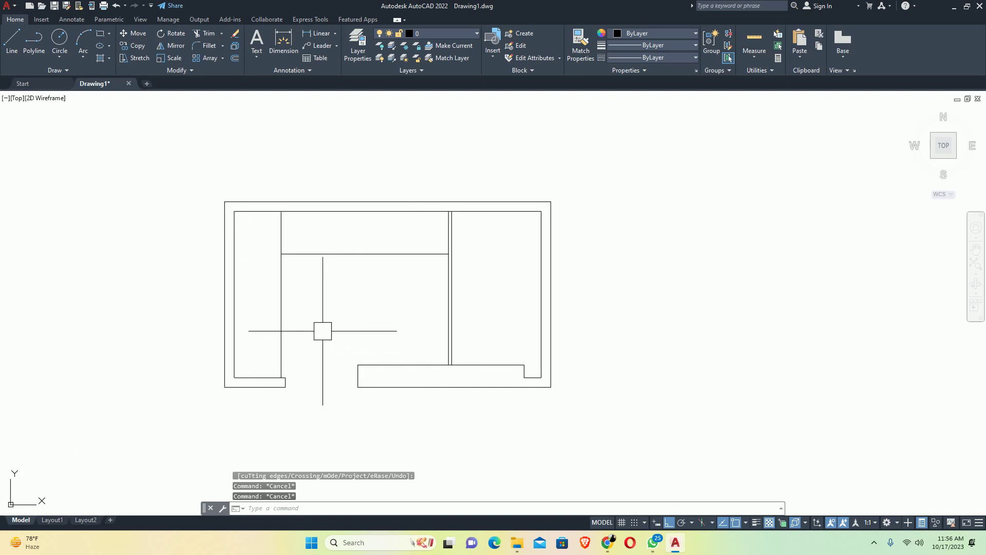
pyautogui.write('h')
pyautogui.press('Return')
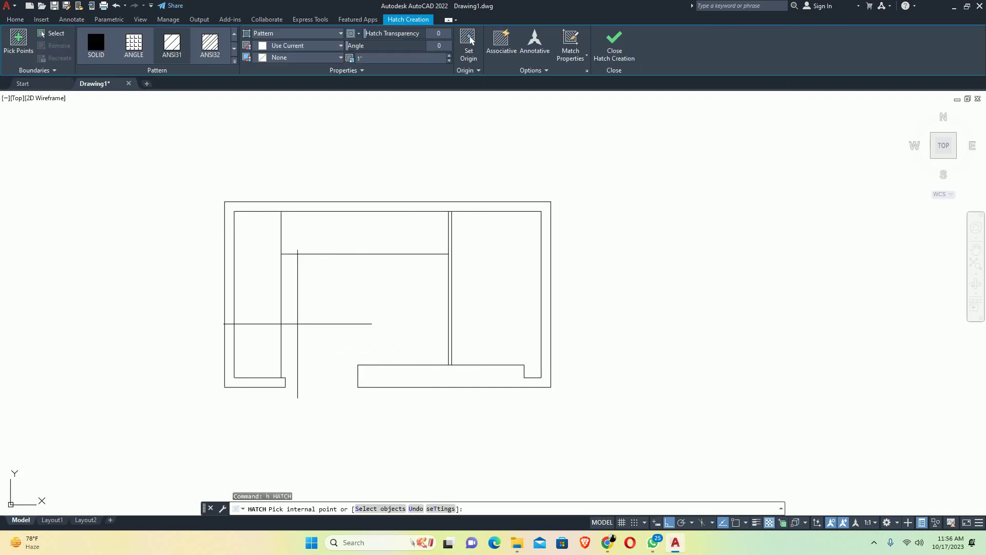
pyautogui.click(179, 47)
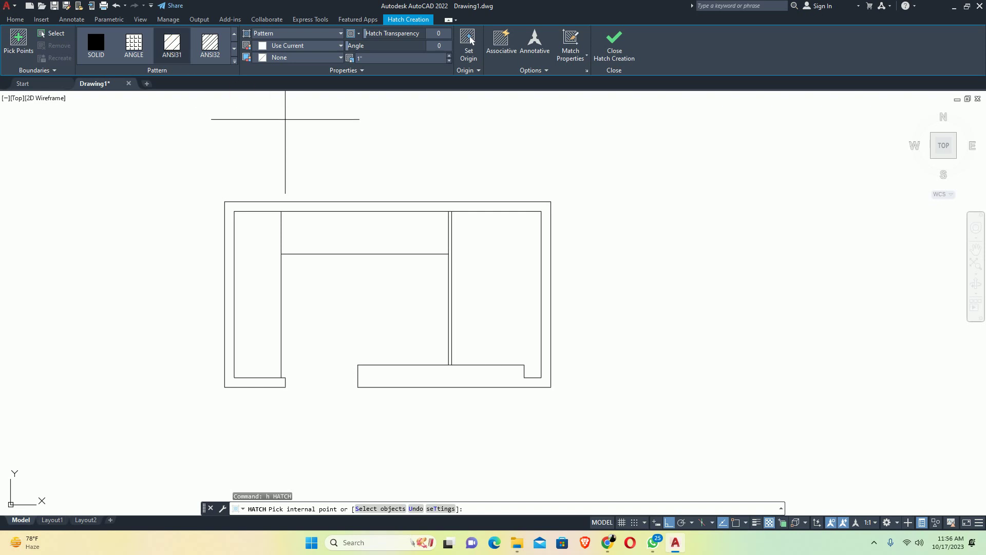
pyautogui.click(230, 221)
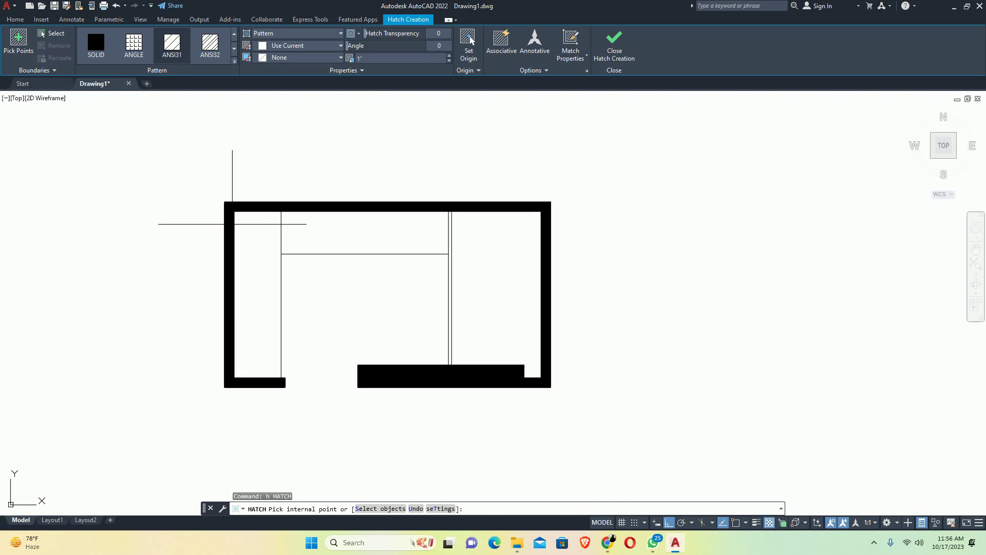
pyautogui.click(412, 67)
pyautogui.write('25')
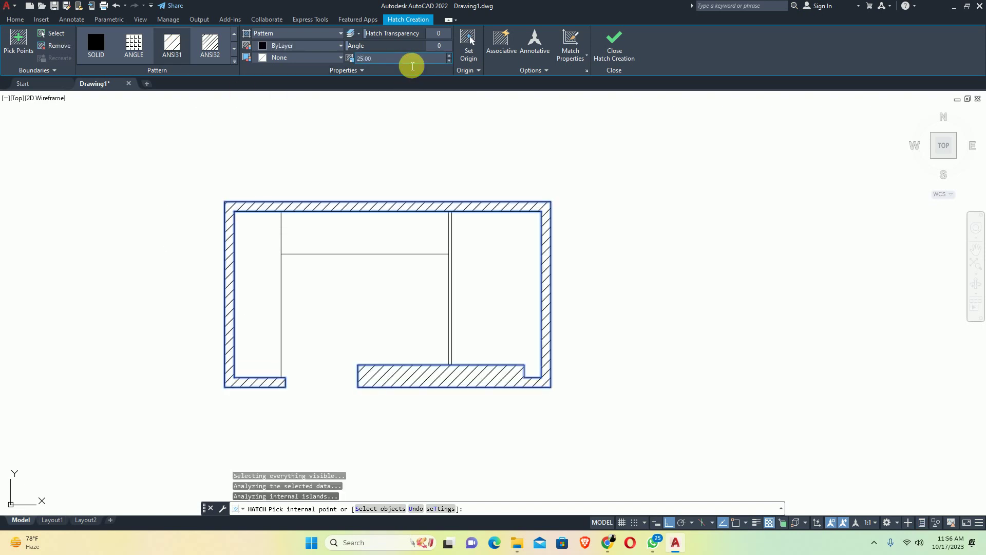
pyautogui.press('Escape')
pyautogui.press('Escape')
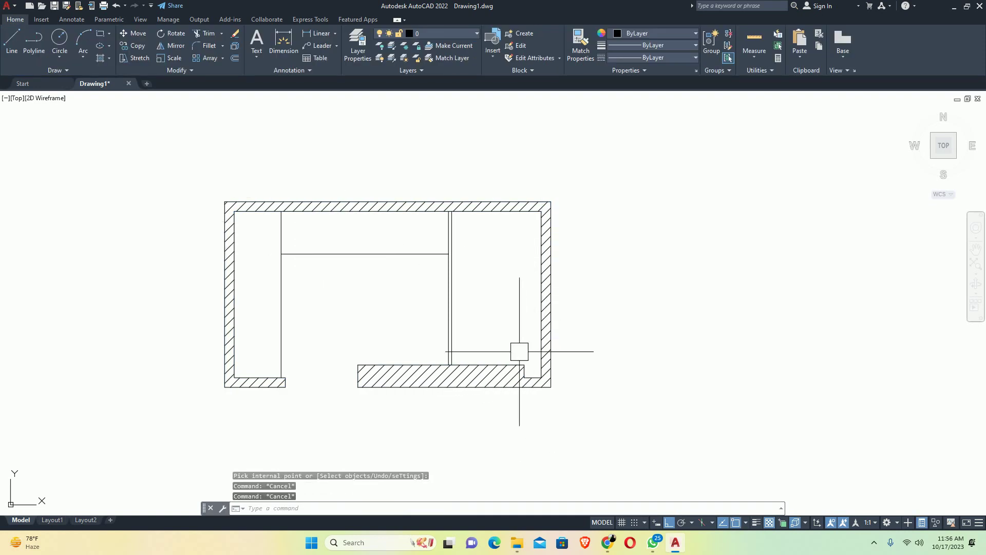
# Measure the thickness of the lower wall's end at the right side of the door opening with a linear dimension
pyautogui.scroll(2, 519, 351)
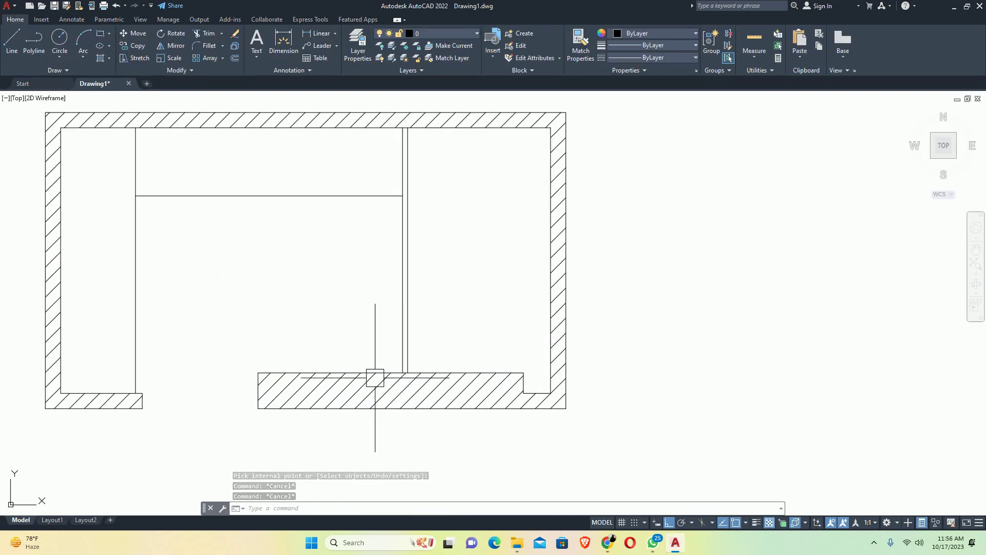
pyautogui.moveTo(279, 384); pyautogui.dragTo(441, 366, button='middle')
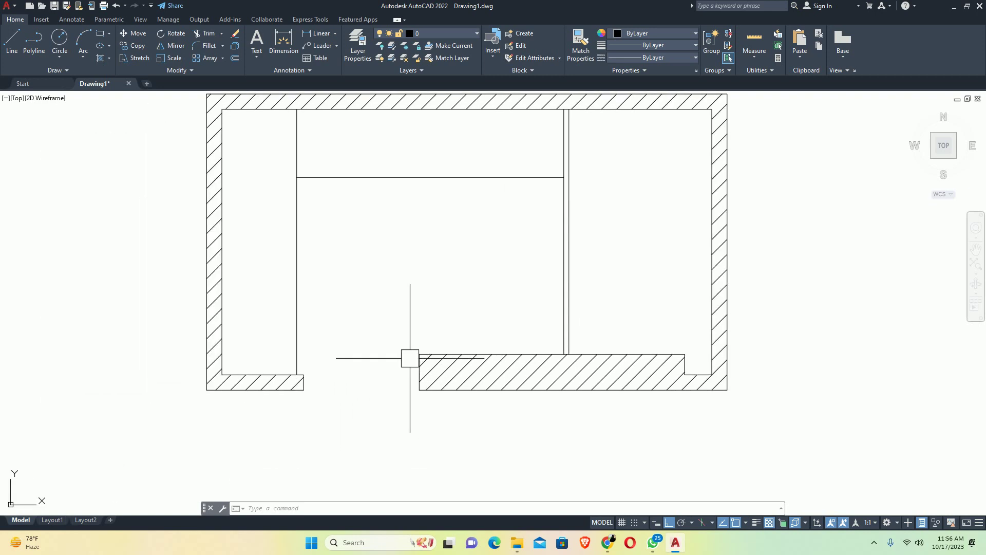
pyautogui.press('Escape')
pyautogui.press('Escape')
pyautogui.press('Escape')
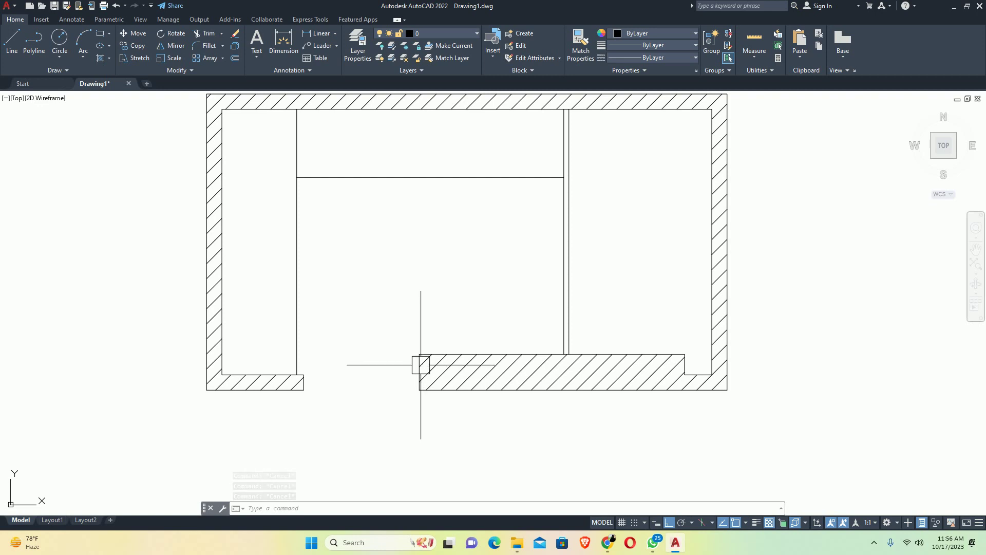
pyautogui.write('dli')
pyautogui.press('Return')
pyautogui.scroll(2, 422, 374)
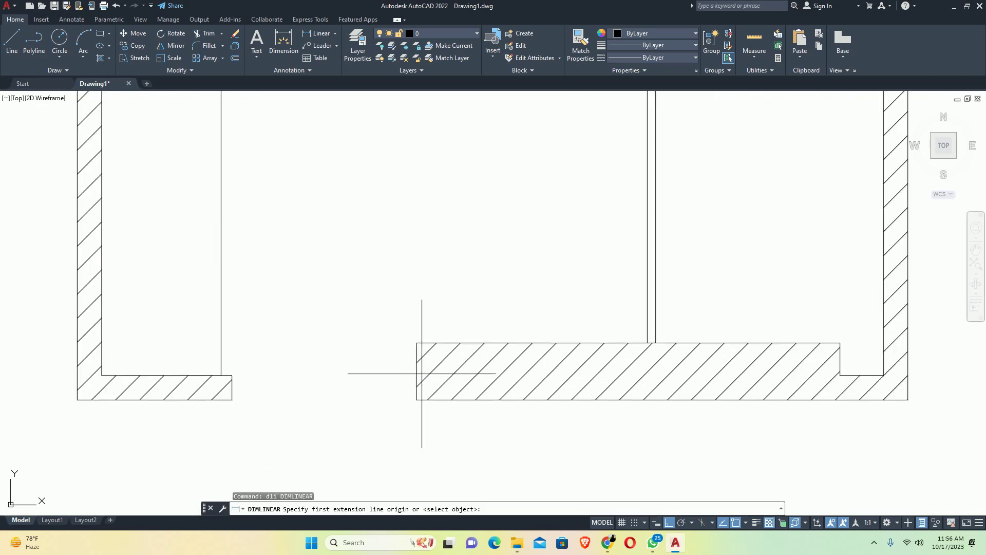
pyautogui.scroll(5, 416, 374)
pyautogui.press('Return')
pyautogui.click(408, 375)
pyautogui.scroll(-7, 367, 309)
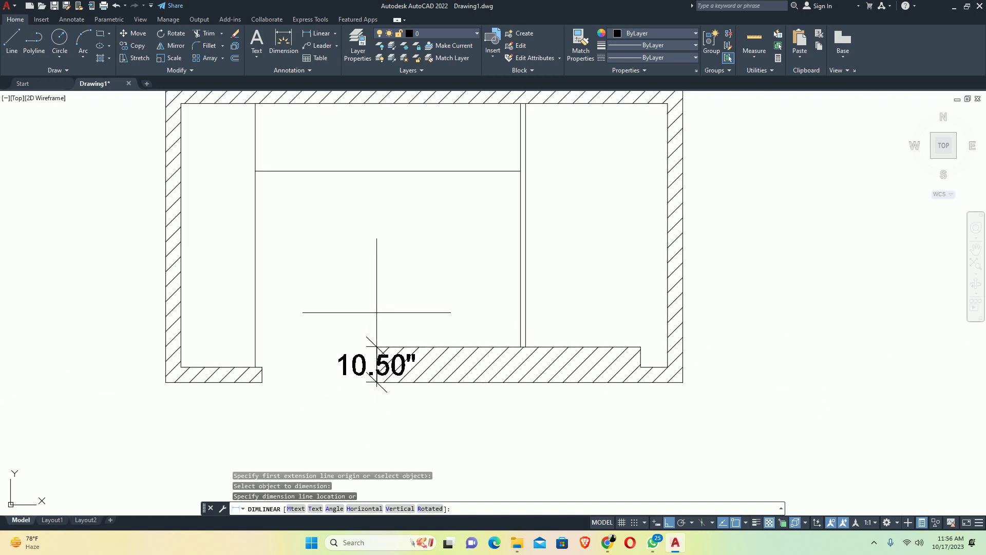
pyautogui.press('Escape')
pyautogui.press('Escape')
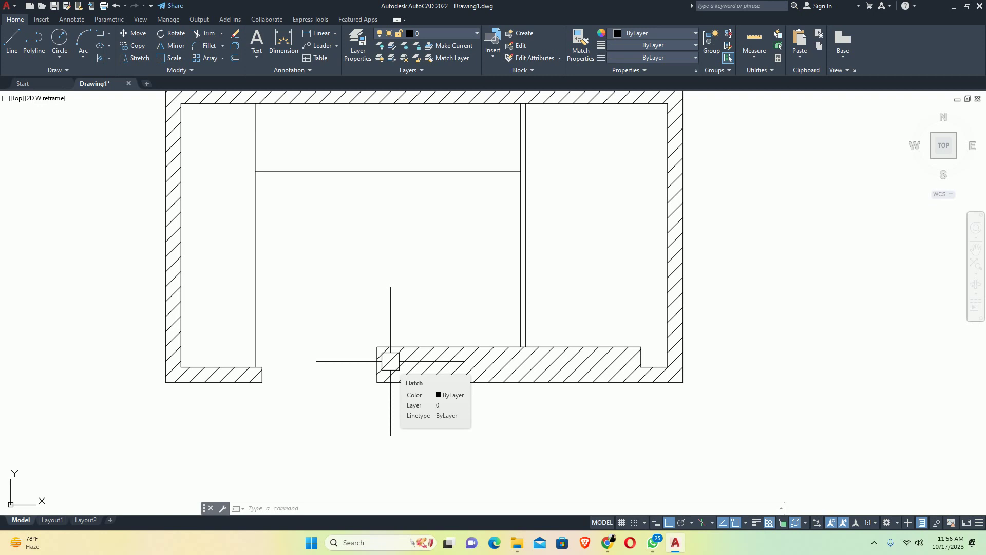
pyautogui.press('Escape')
pyautogui.press('Escape')
pyautogui.press('Escape')
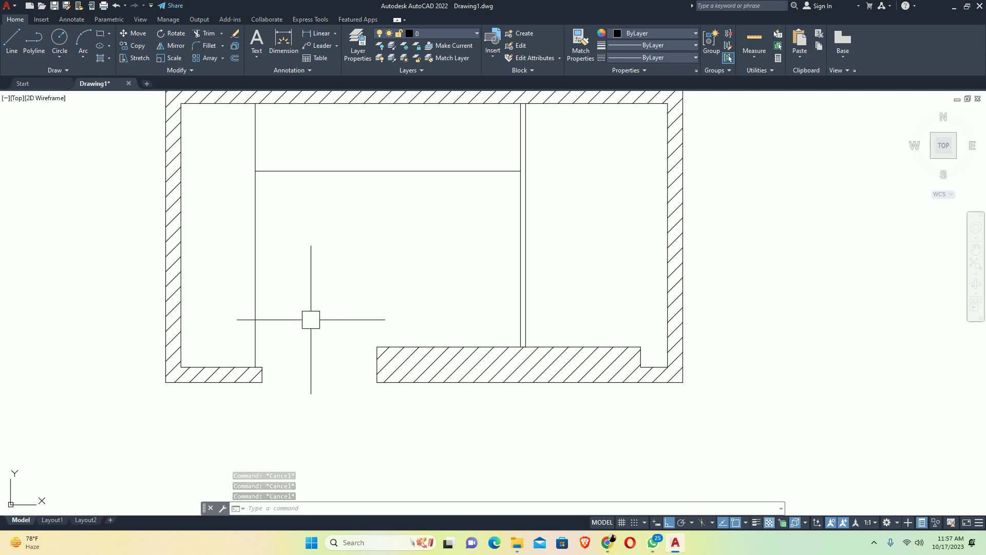
pyautogui.moveTo(342, 329); pyautogui.dragTo(257, 345)
pyautogui.press('Escape')
pyautogui.press('Escape')
pyautogui.press('Escape')
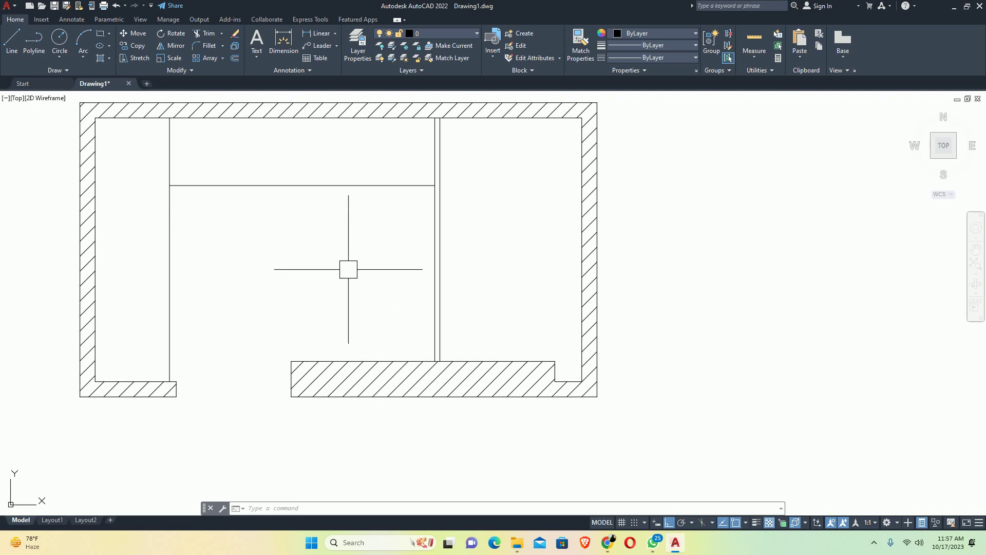
# Draw a rectangle 20 inches long and 16 inches wide across the counter line in the middle part of the room
pyautogui.moveTo(348, 269); pyautogui.dragTo(353, 330, button='middle')
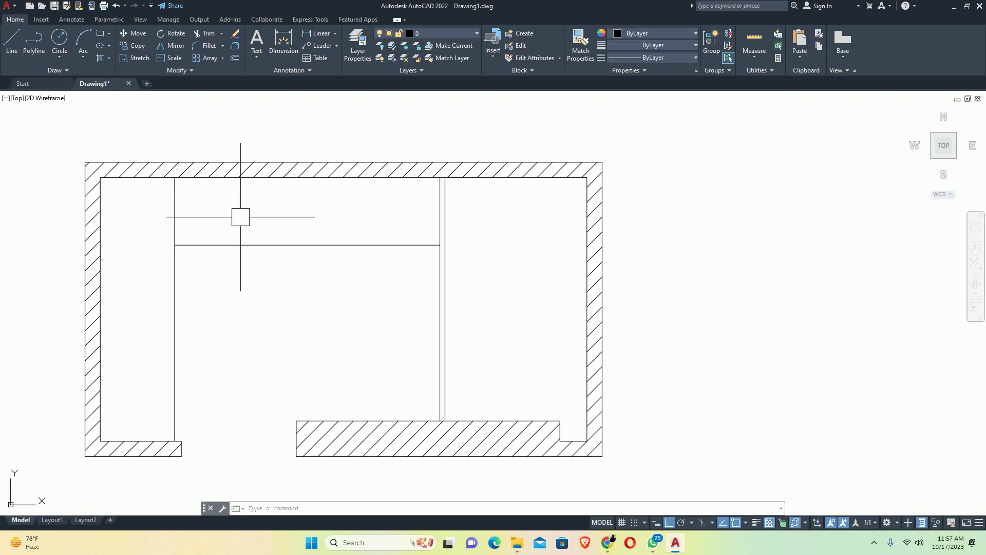
pyautogui.scroll(-2, 248, 225)
pyautogui.write('rec')
pyautogui.press('Return')
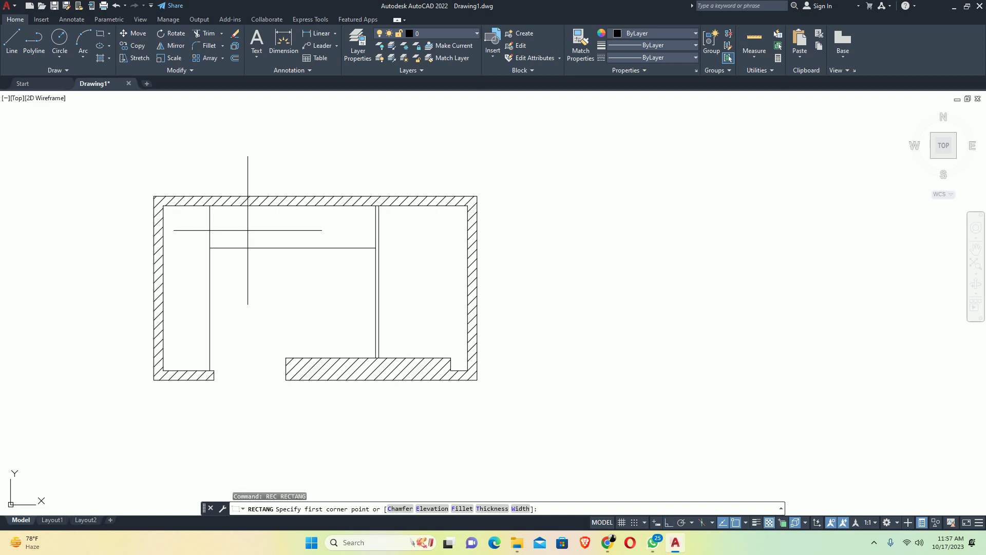
pyautogui.scroll(4, 246, 227)
pyautogui.click(226, 214)
pyautogui.write('d')
pyautogui.press('Return')
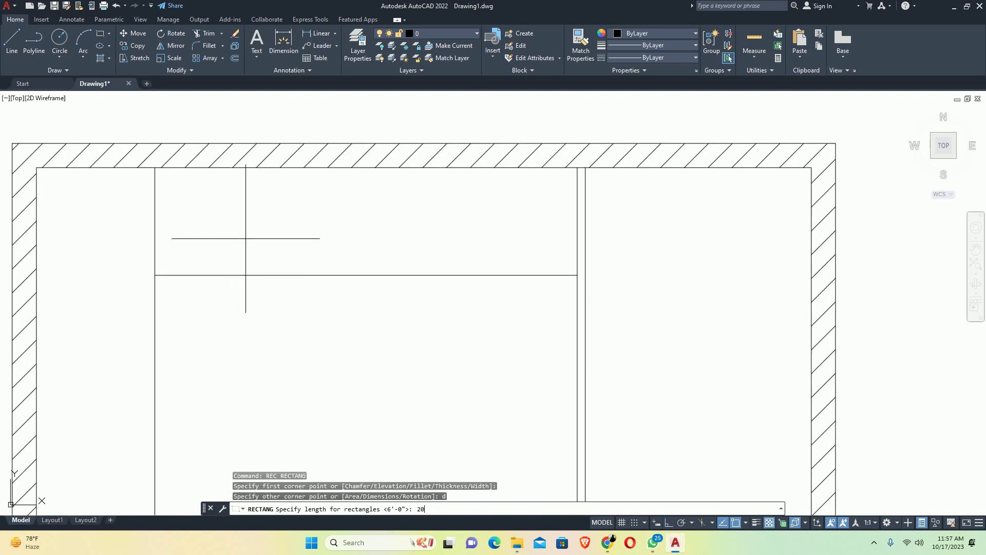
pyautogui.write('20')
pyautogui.press('Return')
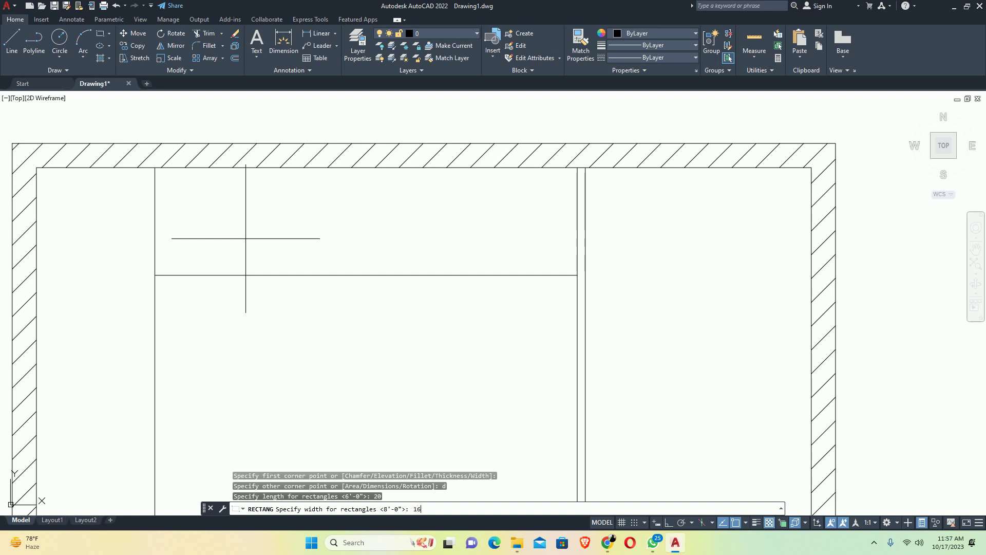
pyautogui.press('Return')
pyautogui.click(334, 225)
pyautogui.press('Escape')
pyautogui.press('Escape')
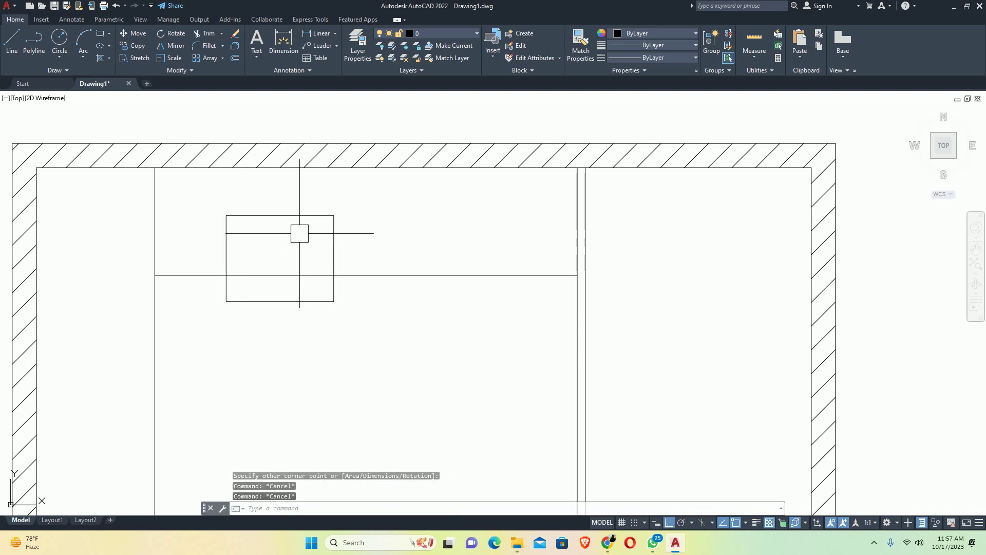
# Fillet all four corners of the rectangle as a polyline with a 3-inch radius
pyautogui.write('f')
pyautogui.press('Return')
pyautogui.write('r')
pyautogui.press('Return')
pyautogui.write('3')
pyautogui.press('Return')
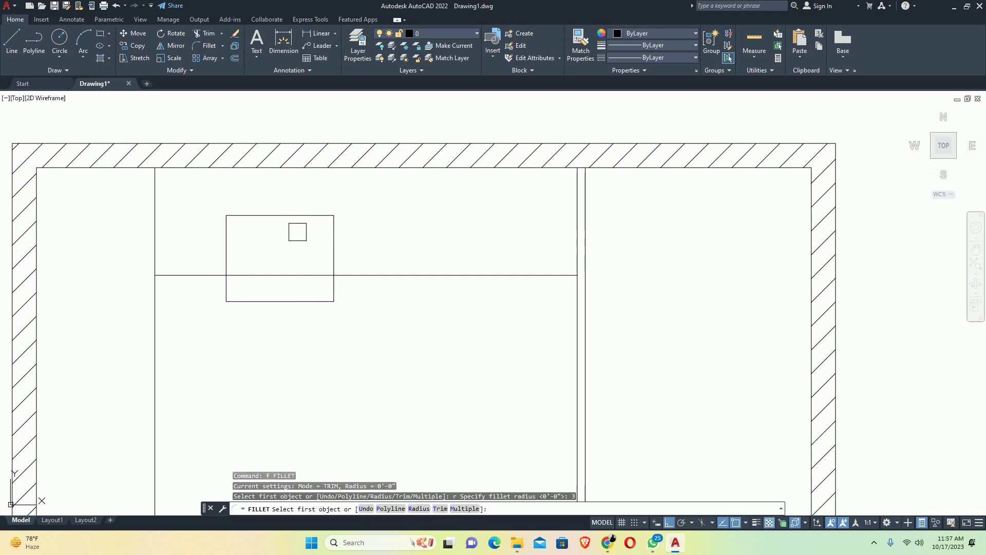
pyautogui.write('p')
pyautogui.press('Return')
pyautogui.click(286, 215)
pyautogui.press('Escape')
pyautogui.press('Escape')
pyautogui.press('Escape')
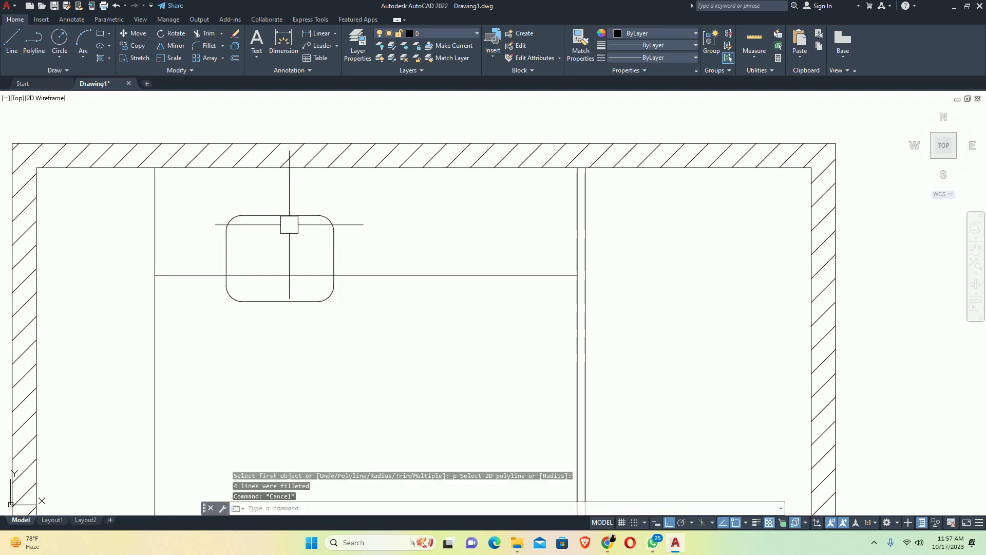
# Offset the rounded rectangle 0.5 inch inward
pyautogui.write('o')
pyautogui.press('Return')
pyautogui.write('.5')
pyautogui.press('Return')
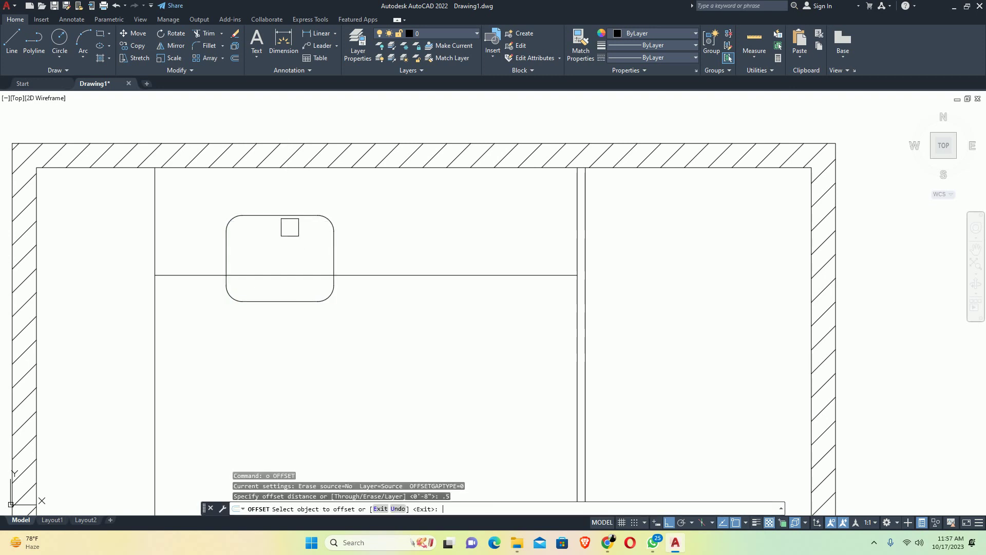
pyautogui.click(282, 216)
pyautogui.click(280, 257)
pyautogui.press('Escape')
pyautogui.press('Escape')
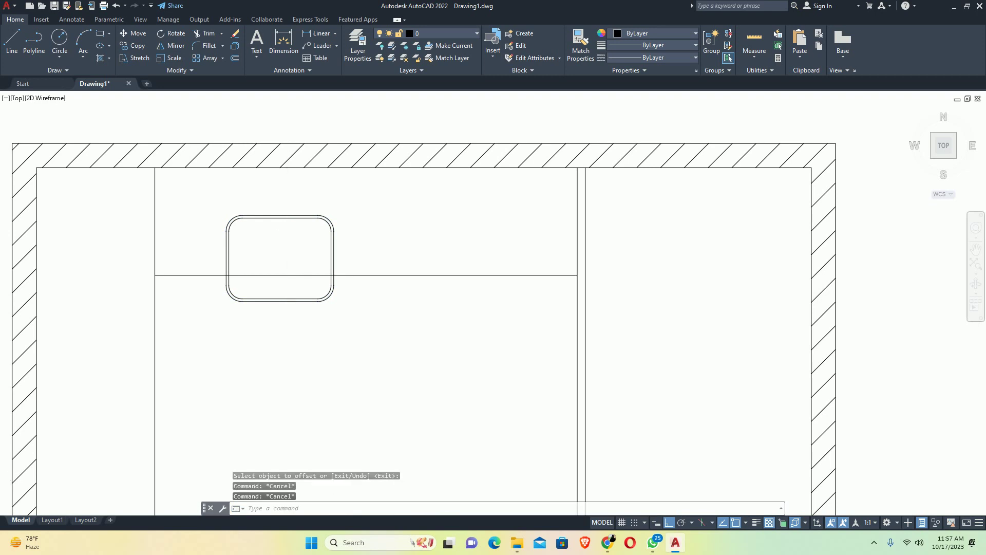
# Stretch the right side of both rounded rectangles 2 inches to the right
pyautogui.scroll(2, 291, 240)
pyautogui.moveTo(292, 239); pyautogui.dragTo(316, 243, button='middle')
pyautogui.write('s')
pyautogui.press('Return')
pyautogui.click(409, 183)
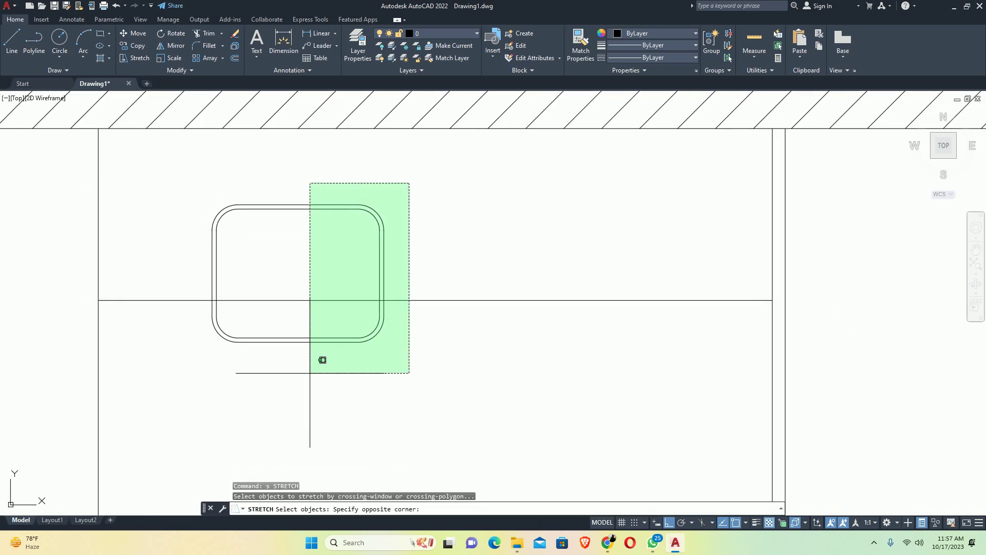
pyautogui.click(310, 374)
pyautogui.press('Return')
pyautogui.click(310, 271)
pyautogui.write('2')
pyautogui.press('Return')
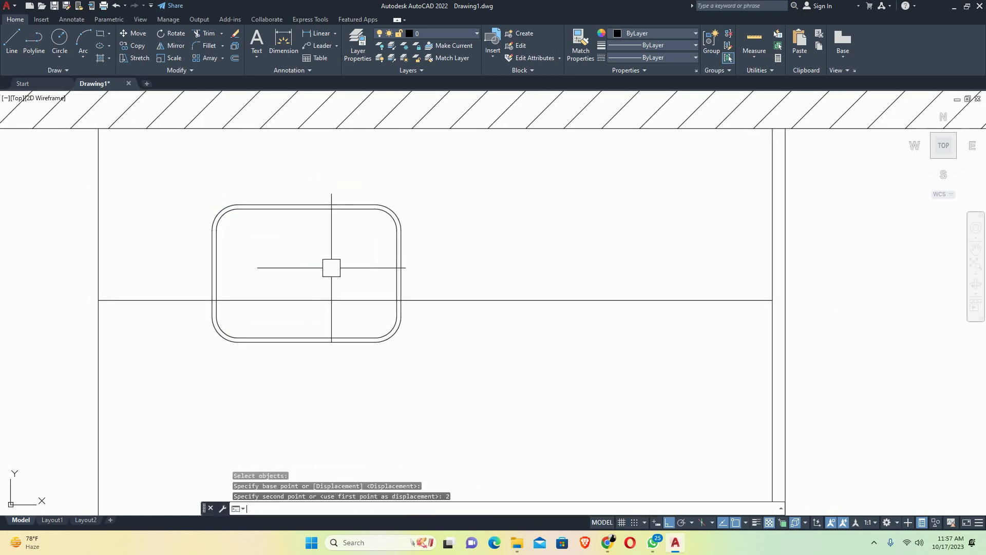
pyautogui.press('Escape')
# Stretch only the inner rounded rectangle's upper edge 1.5 inches down, leaving the outer one out of the selection
pyautogui.press('Return')
pyautogui.click(439, 264)
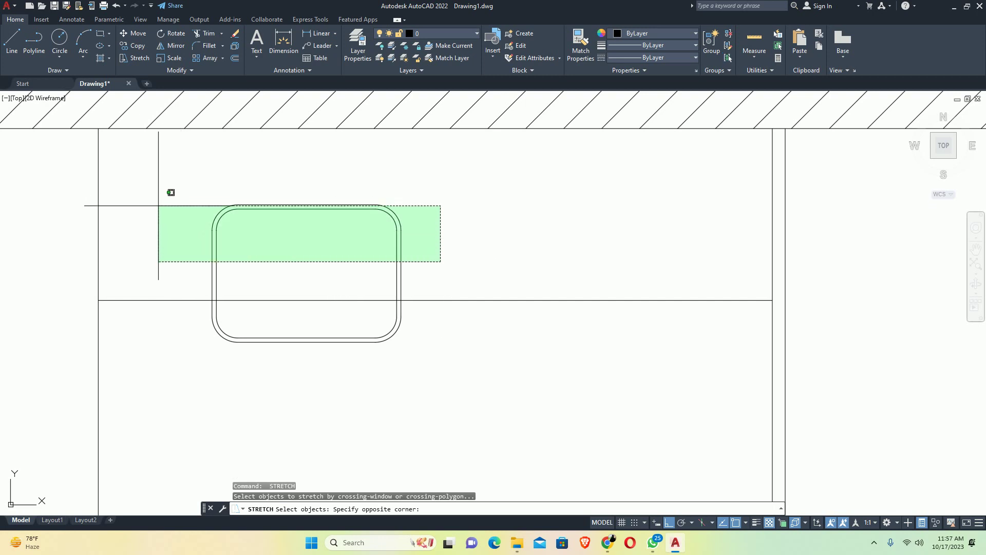
pyautogui.click(159, 206)
pyautogui.scroll(4, 290, 208)
pyautogui.keyDown('shift'); pyautogui.click(286, 201); pyautogui.keyUp('shift')
pyautogui.press('Return')
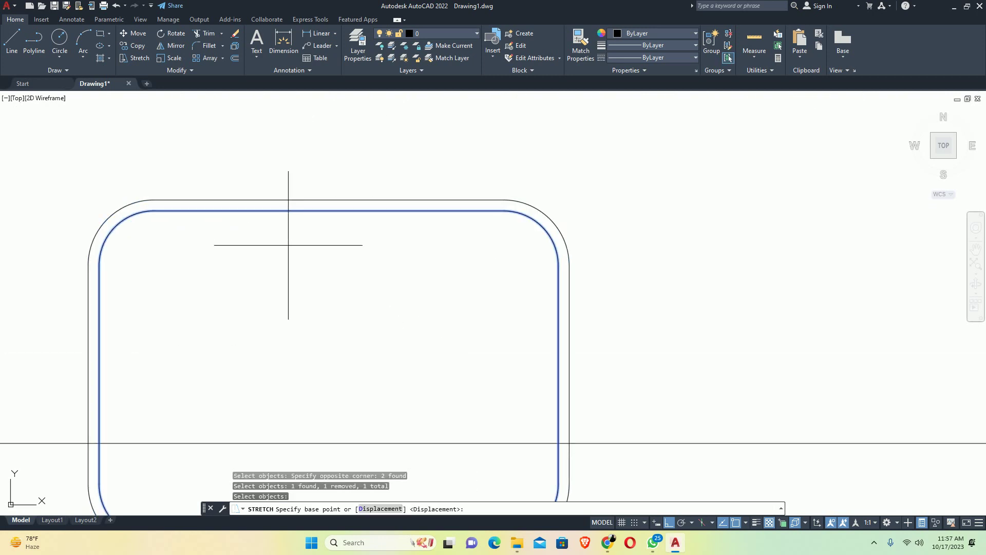
pyautogui.click(288, 244)
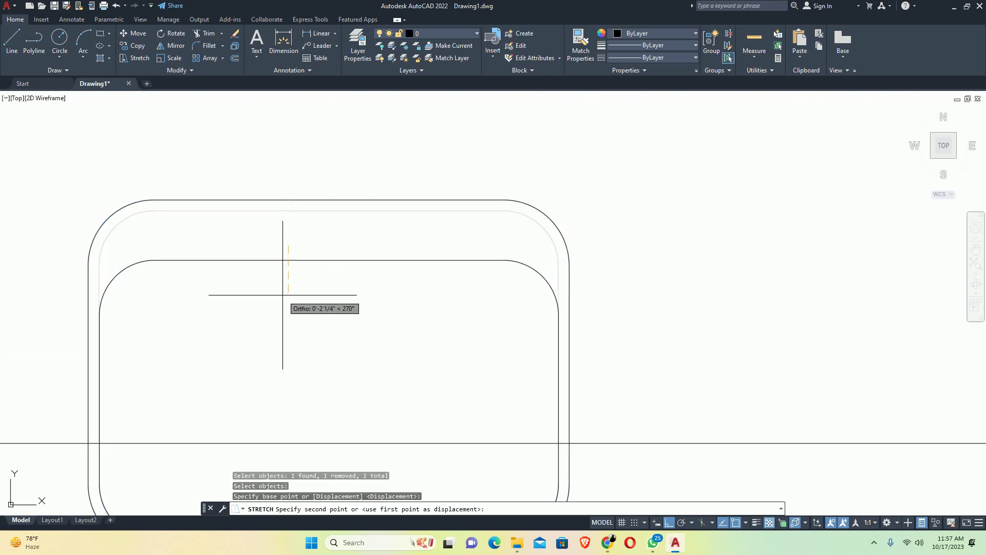
pyautogui.press('Return')
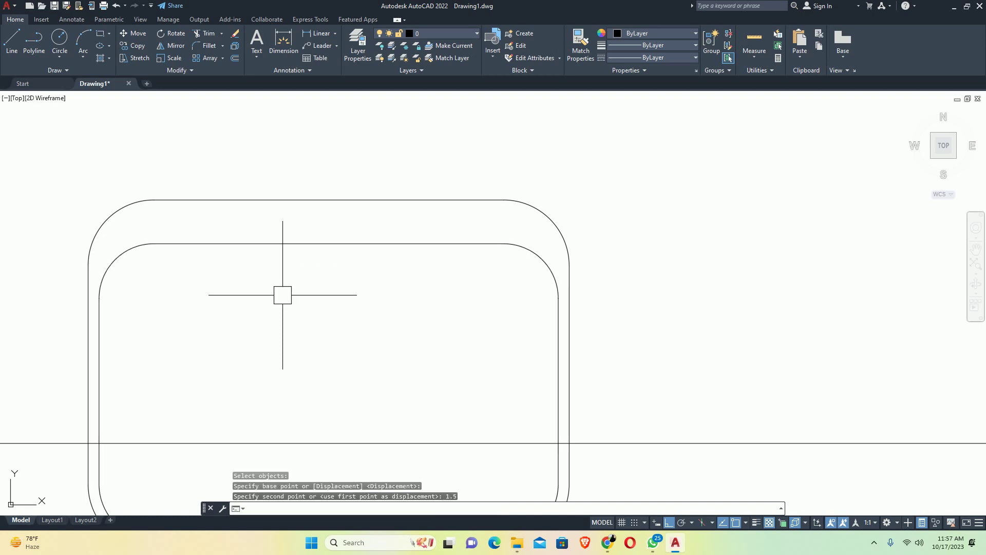
# Stretch the inner rounded rectangle's upper edge down by another 1 inch, excluding the outer rectangle
pyautogui.scroll(-6, 374, 256)
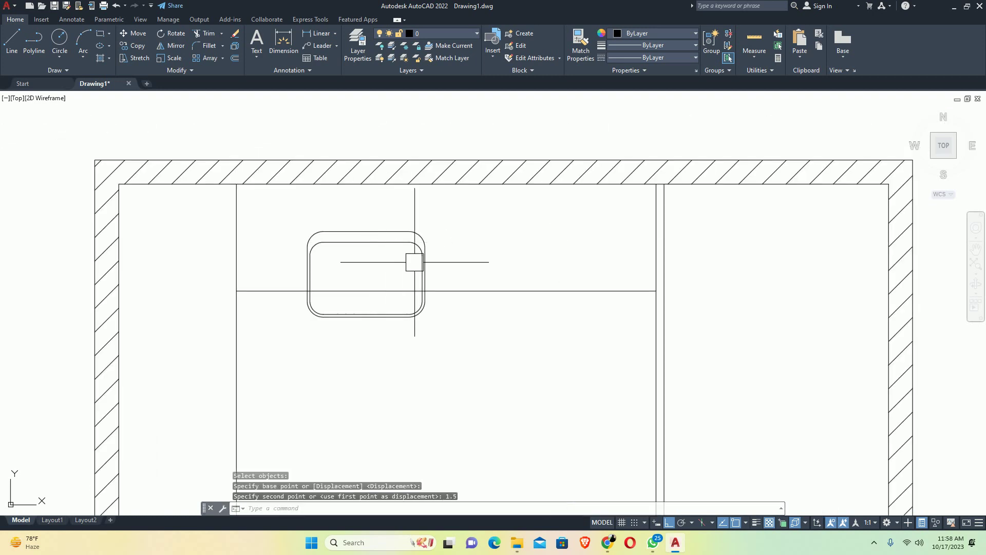
pyautogui.click(451, 270)
pyautogui.click(282, 236)
pyautogui.scroll(4, 372, 218)
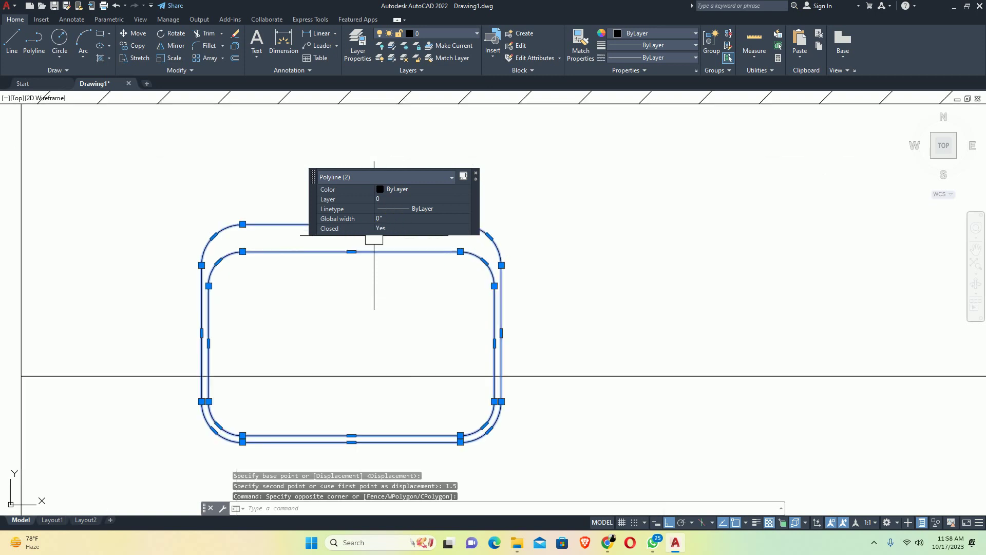
pyautogui.moveTo(359, 278); pyautogui.dragTo(362, 291, button='middle')
pyautogui.keyDown('shift'); pyautogui.click(288, 284); pyautogui.keyUp('shift')
pyautogui.keyDown('shift'); pyautogui.click(214, 235); pyautogui.keyUp('shift')
pyautogui.press('Return')
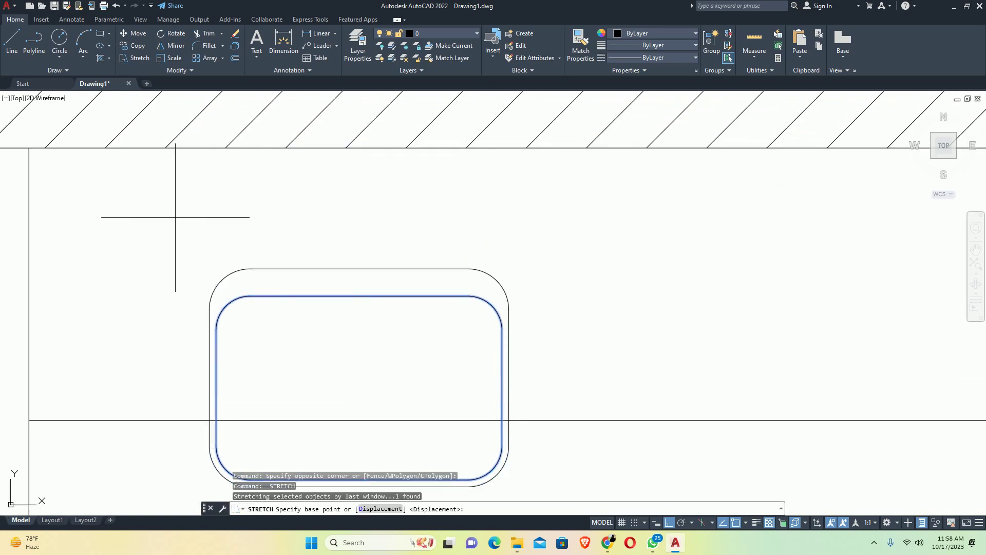
pyautogui.click(171, 218)
pyautogui.write('1')
pyautogui.press('Return')
pyautogui.press('Escape')
pyautogui.press('Escape')
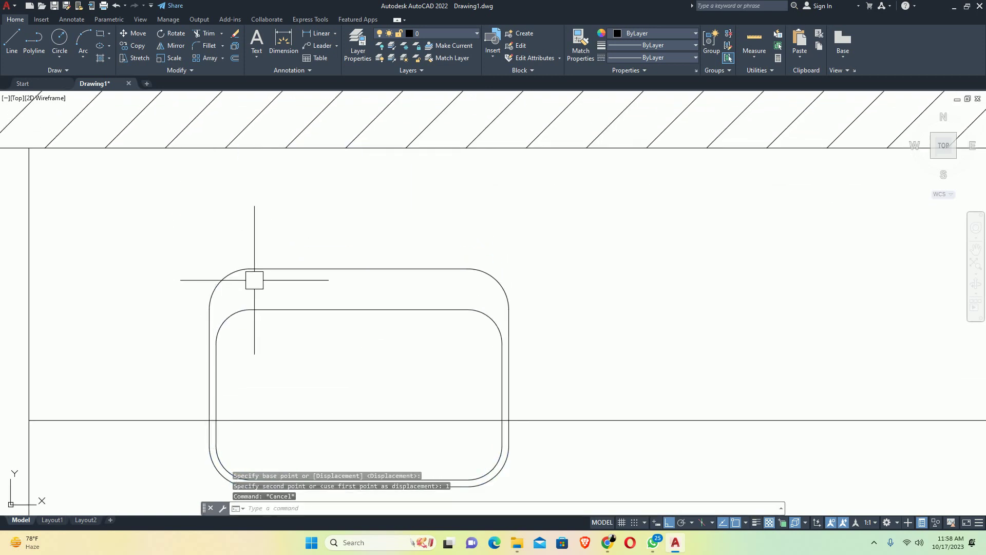
# Draw a narrow upright rectangle 0.75 inch long and 8 inches wide inside the inner rounded rectangle
pyautogui.scroll(-2, 370, 214)
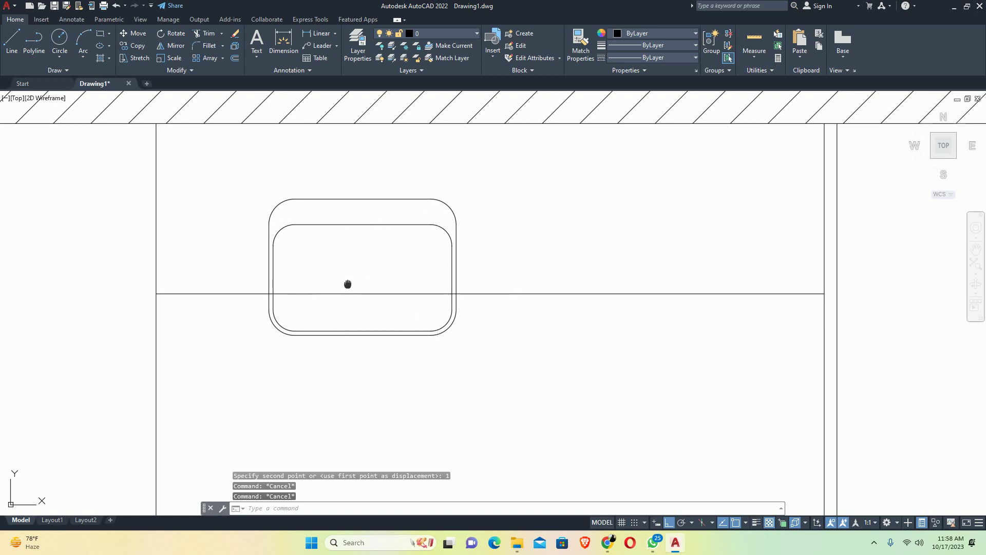
pyautogui.moveTo(347, 284); pyautogui.dragTo(332, 315, button='middle')
pyautogui.write('rec')
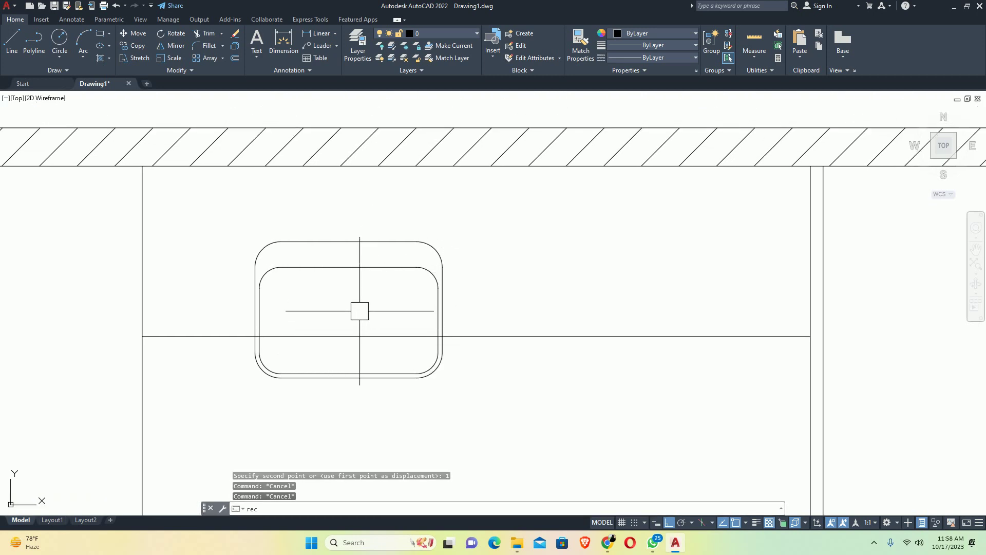
pyautogui.press('Return')
pyautogui.scroll(2, 352, 309)
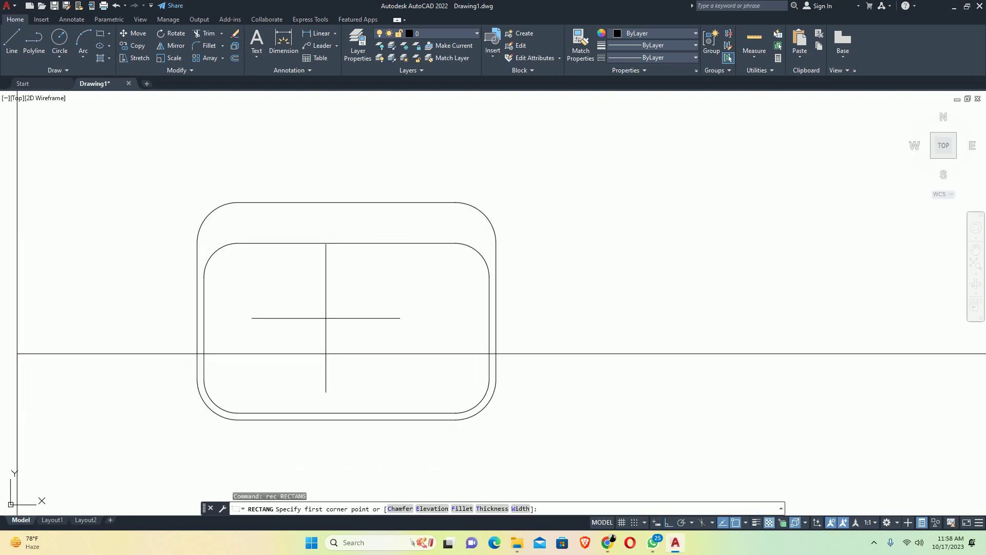
pyautogui.click(323, 318)
pyautogui.press('Return')
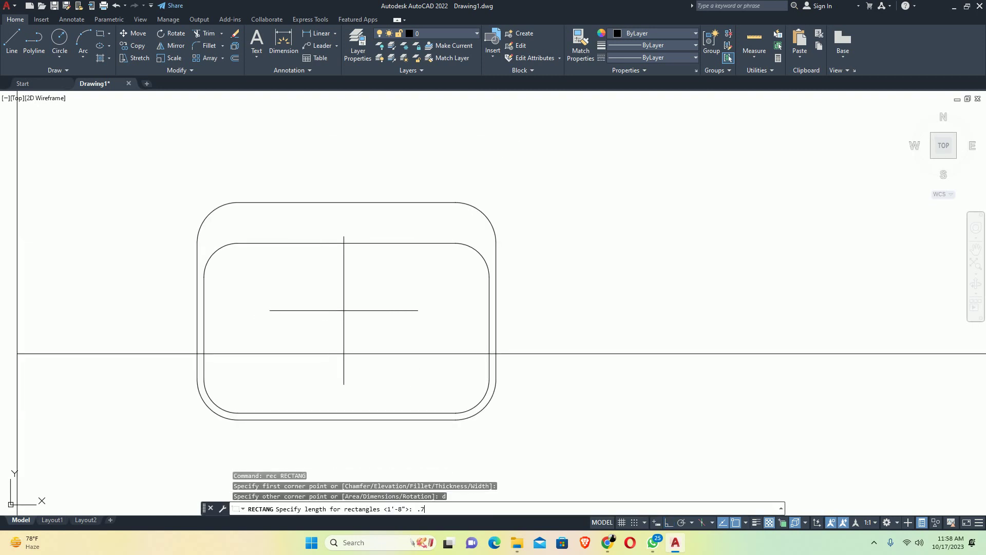
pyautogui.press('Return')
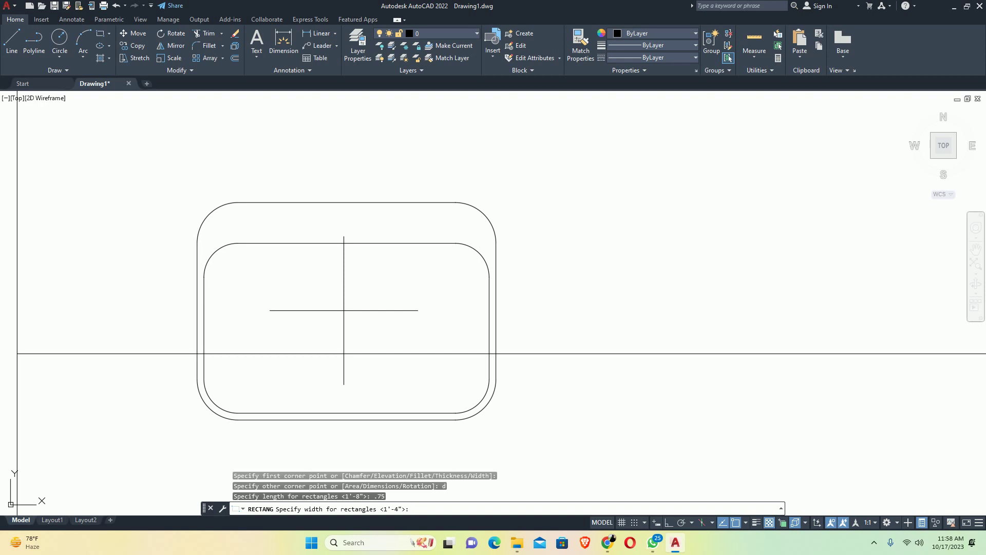
pyautogui.press('Return')
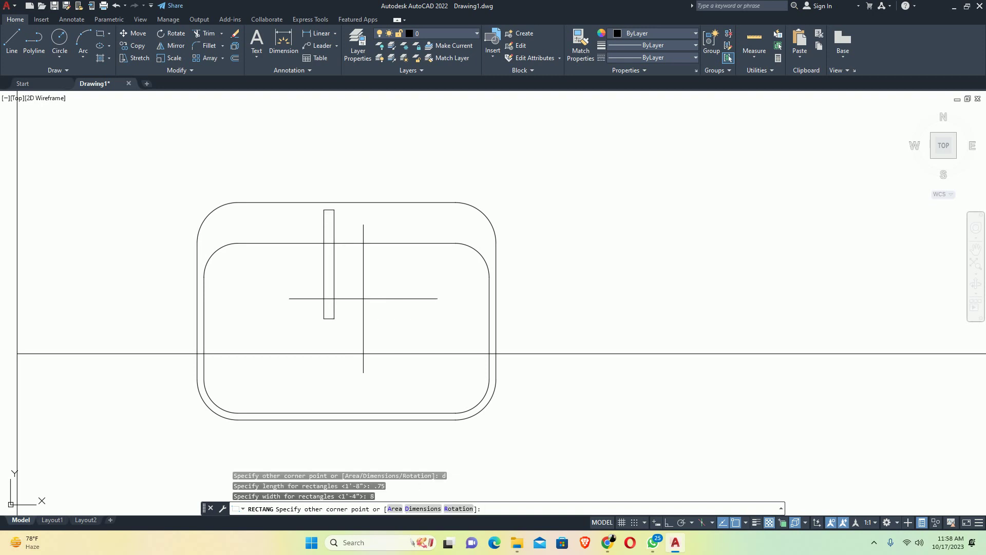
pyautogui.click(363, 299)
pyautogui.press('Escape')
pyautogui.press('Escape')
# Move the narrow rectangle to the middle of the outer rounded rectangle, with its top end on the outer upper edge
pyautogui.write('m')
pyautogui.press('Return')
pyautogui.click(356, 300)
pyautogui.click(312, 285)
pyautogui.press('Return')
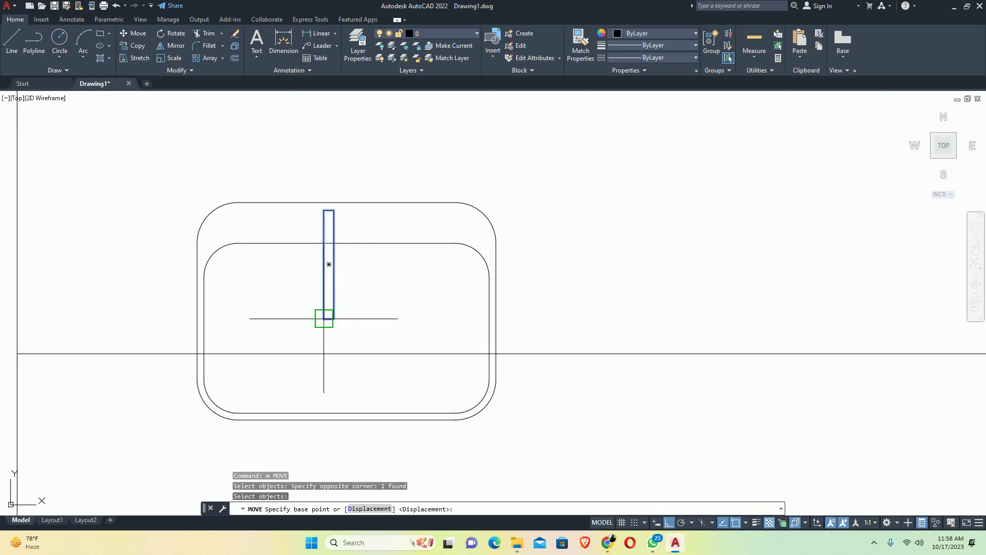
pyautogui.scroll(2, 324, 318)
pyautogui.click(324, 318)
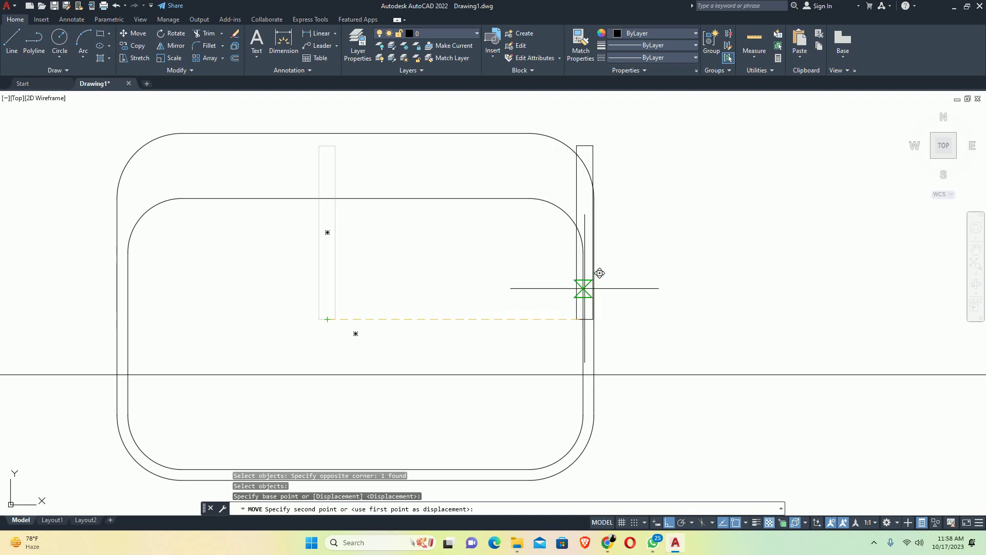
pyautogui.click(369, 289)
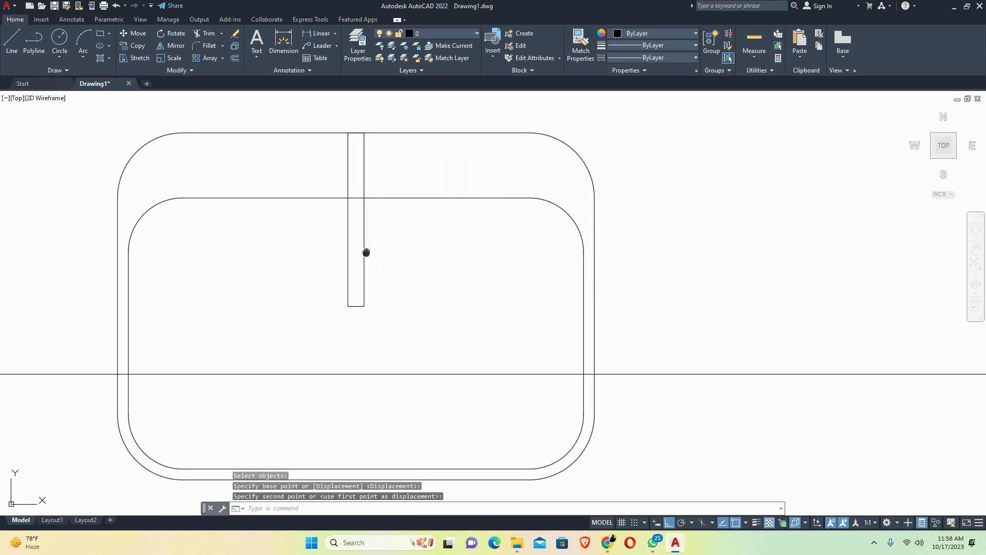
pyautogui.moveTo(366, 253); pyautogui.dragTo(376, 351, button='middle')
pyautogui.press('Escape')
# Stretch the narrow rectangle's top edge down by 1 inch
pyautogui.click(382, 256)
pyautogui.scroll(4, 383, 225)
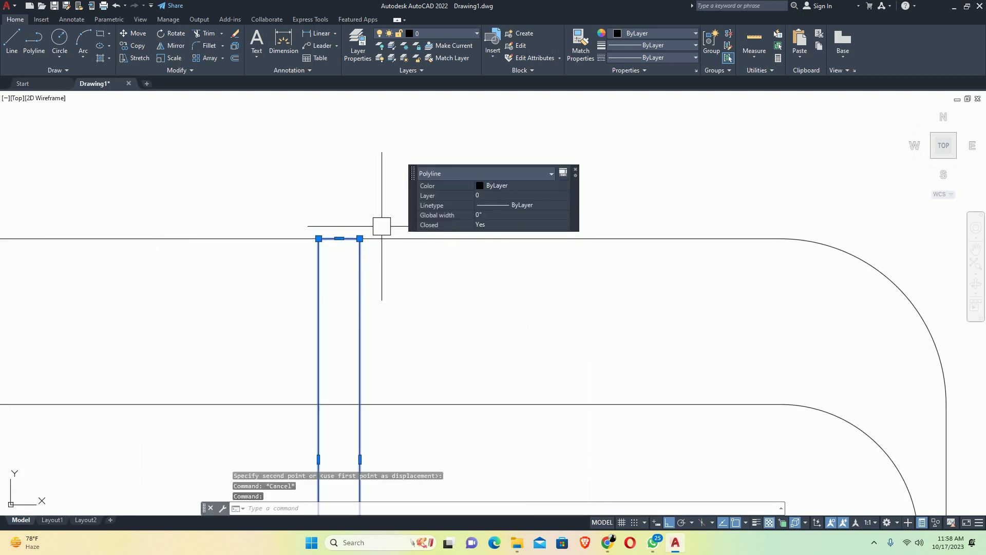
pyautogui.click(339, 238)
pyautogui.write('1')
pyautogui.press('Return')
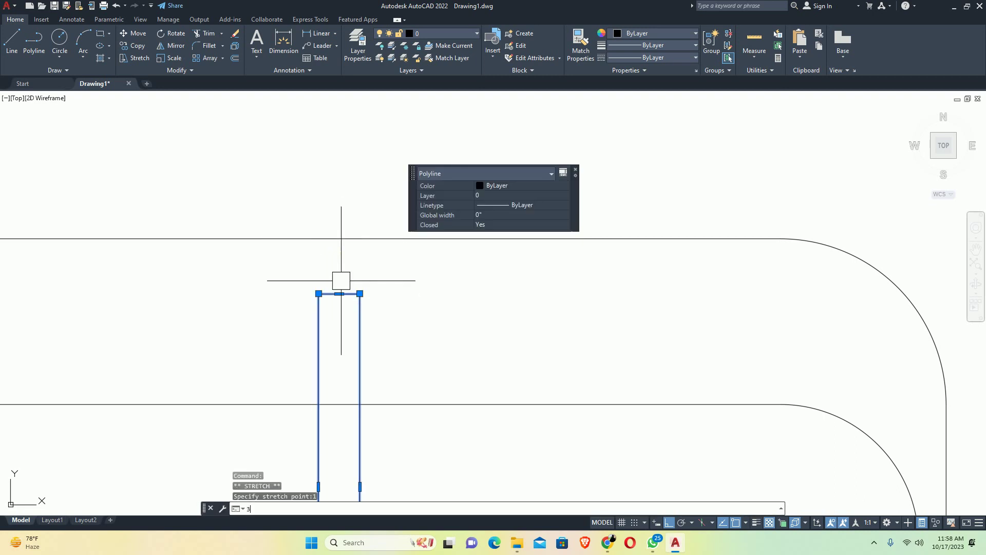
pyautogui.press('Escape')
pyautogui.press('Escape')
pyautogui.scroll(-3, 310, 315)
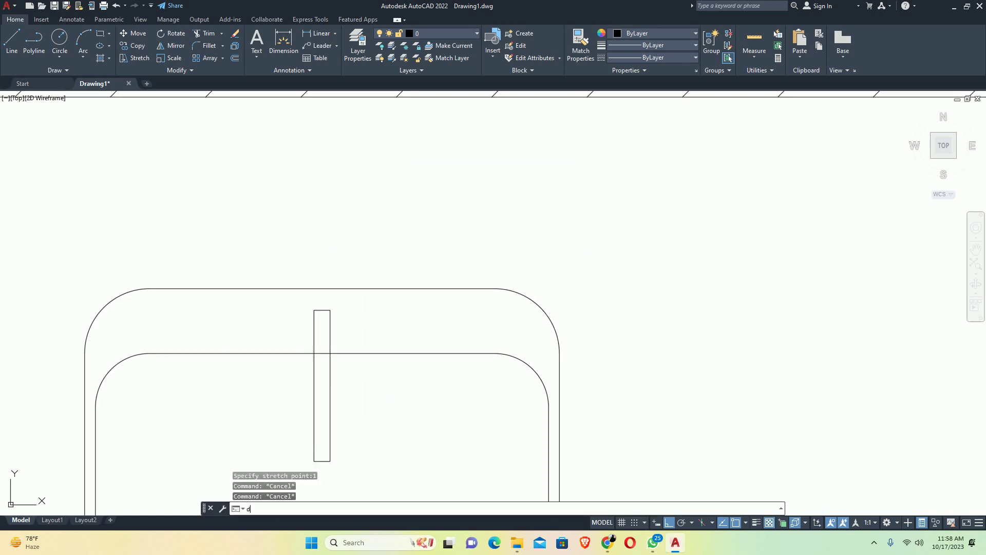
# Measure the vertical distance from the inner rounded rectangle's upper edge to the top of the narrow rectangle
pyautogui.write('DLI')
pyautogui.press('Return')
pyautogui.click(315, 353)
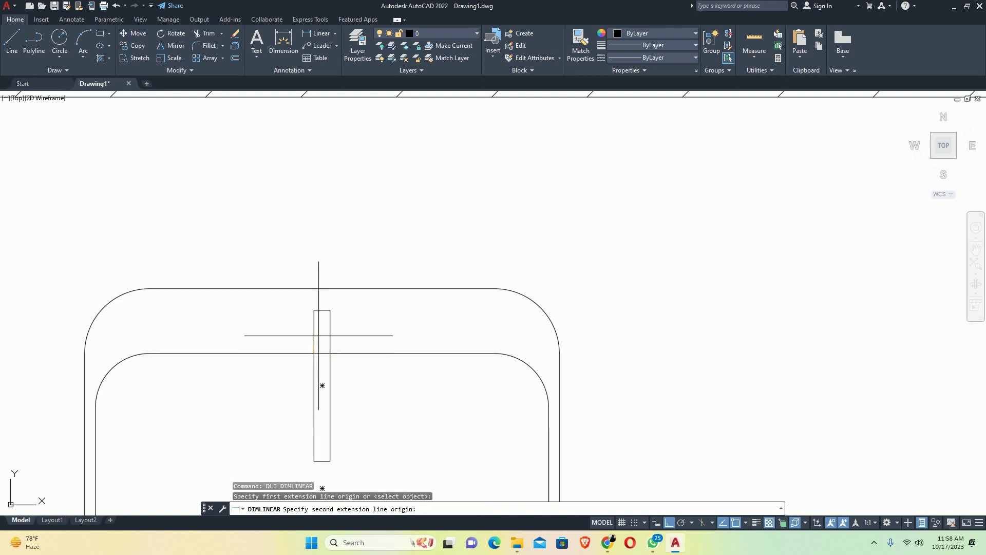
pyautogui.click(322, 310)
pyautogui.press('Escape')
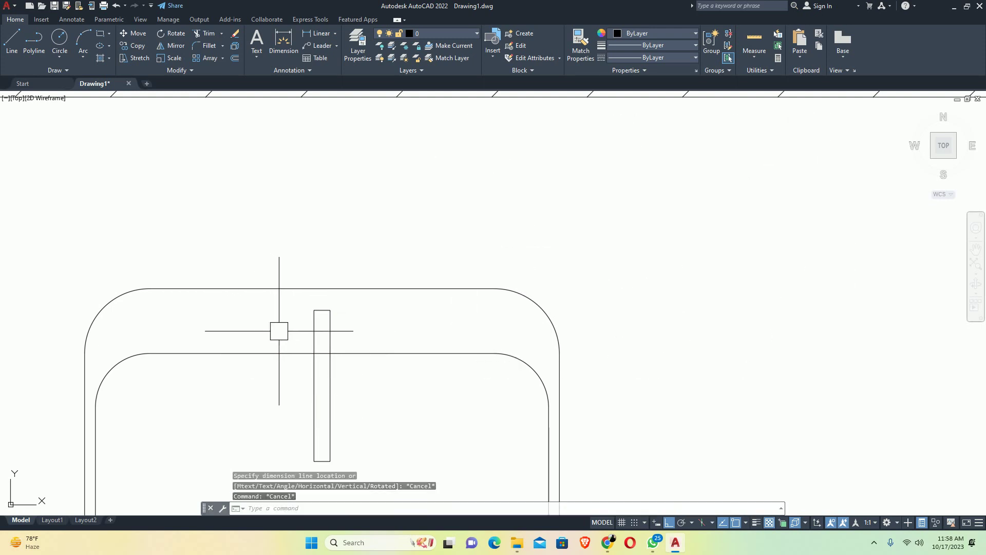
pyautogui.write('REC')
pyautogui.press('Return')
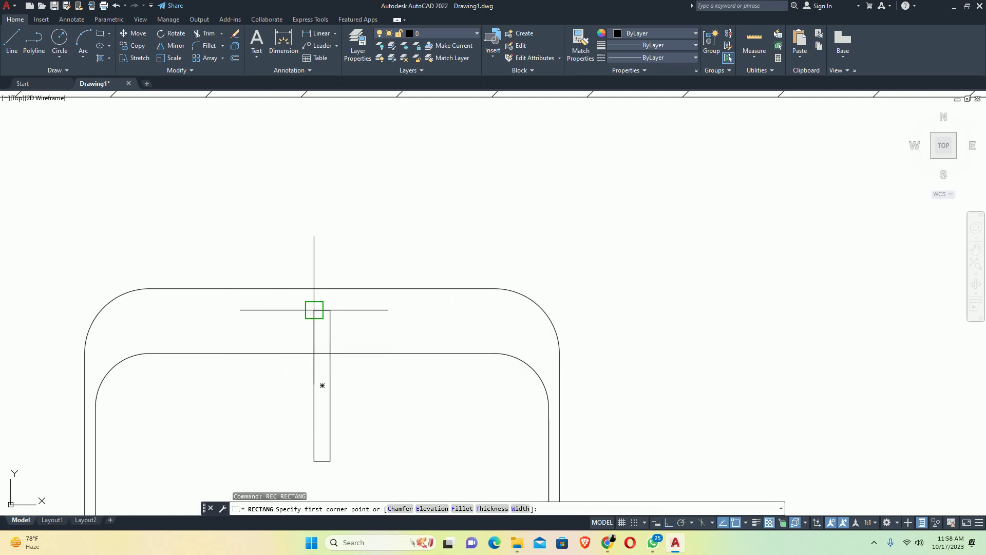
pyautogui.click(314, 311)
pyautogui.write('d')
pyautogui.press('Return')
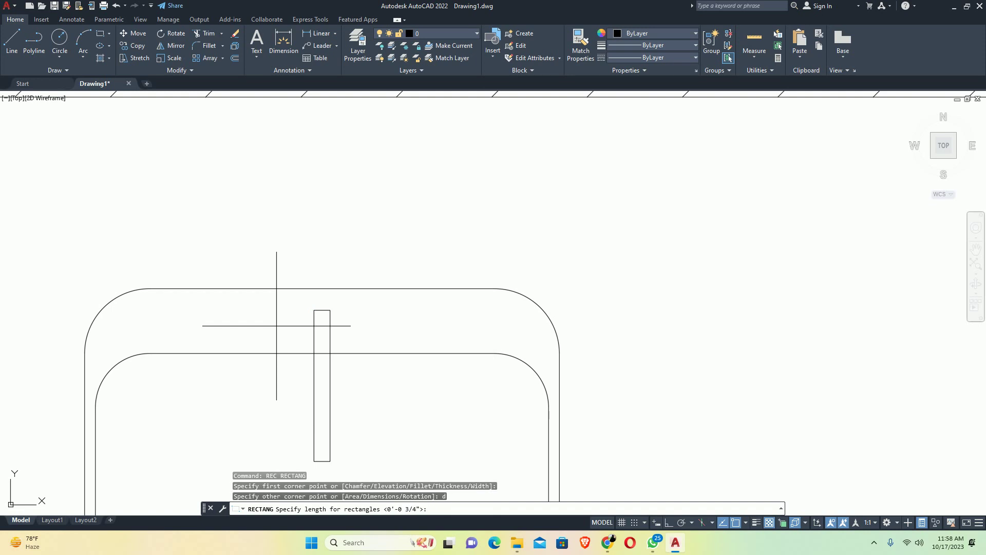
pyautogui.write('1.5')
pyautogui.press('Return')
pyautogui.write('1.5')
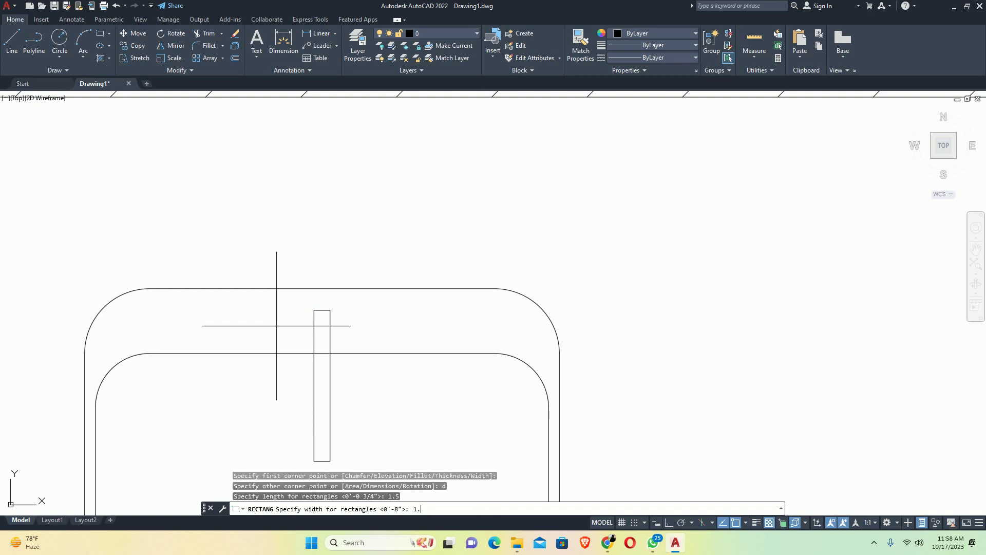
pyautogui.press('Return')
pyautogui.press('Escape')
pyautogui.press('Escape')
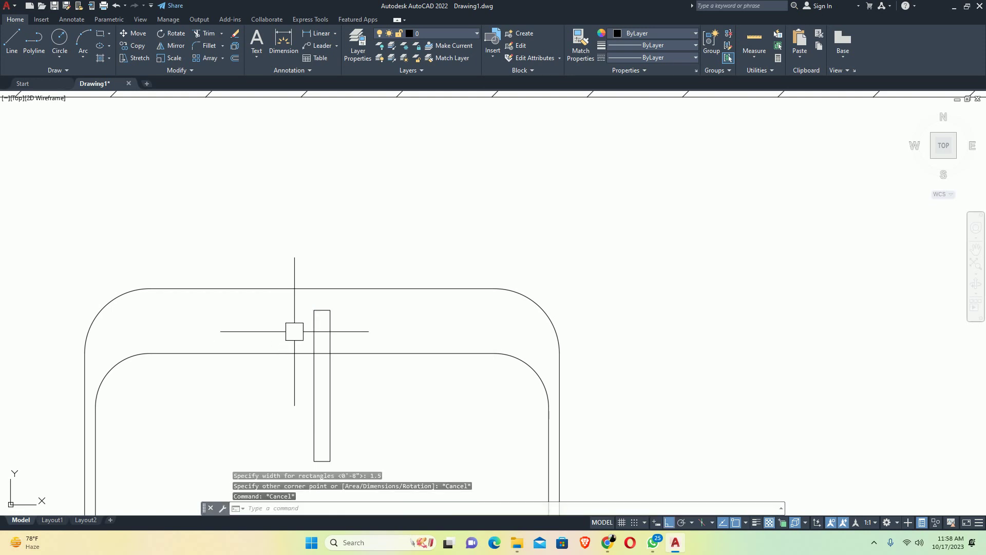
# Draw a 1.5 by 1.5 inch square extending left and down from the narrow rectangle's upper-left corner
pyautogui.press('Return')
pyautogui.click(315, 309)
pyautogui.write('d')
pyautogui.press('Return')
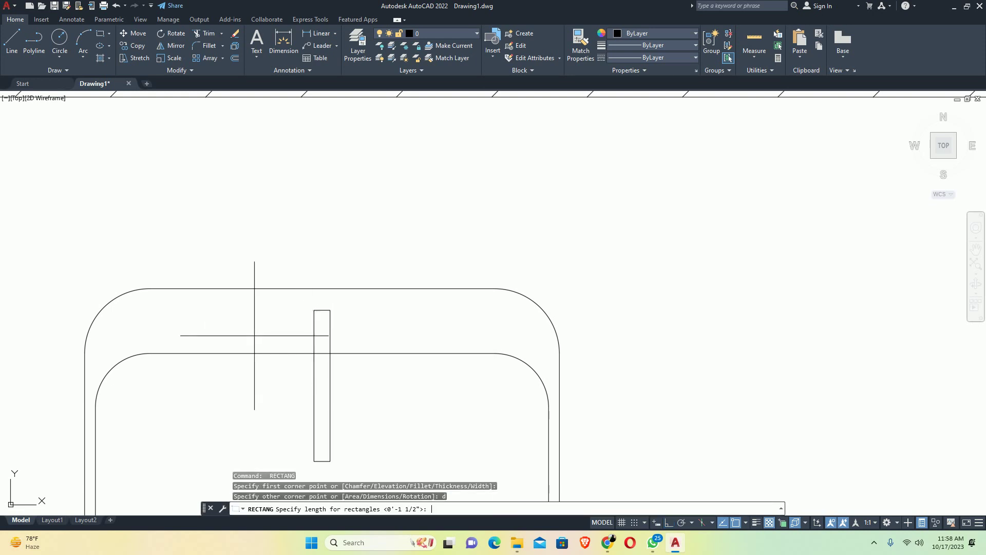
pyautogui.write('1.5')
pyautogui.press('Return')
pyautogui.write('1.5')
pyautogui.press('Return')
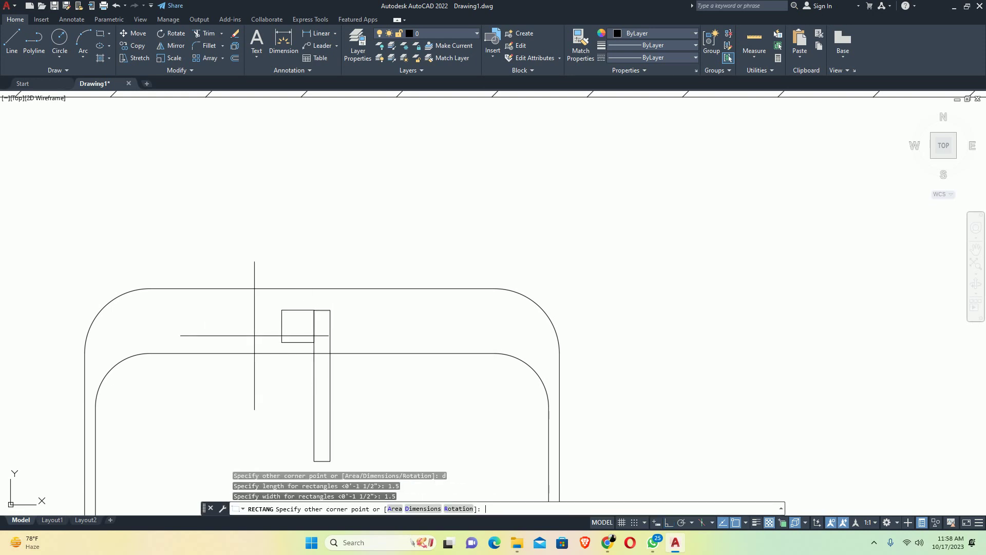
pyautogui.press('Escape')
pyautogui.press('Escape')
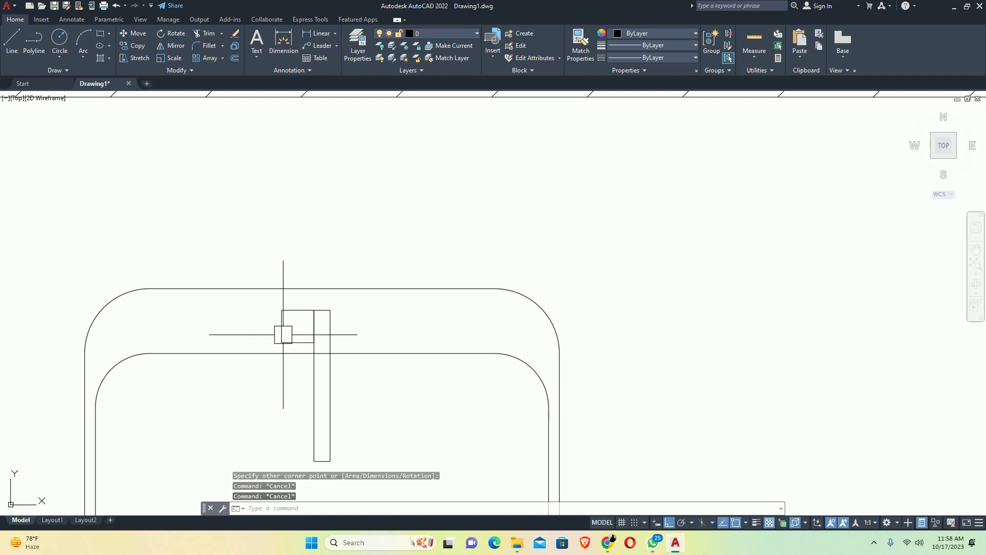
# Draw a rectangle 0.5 inch long and 2 inches wide, extending left and down from the square's upper-left corner
pyautogui.write('rec')
pyautogui.press('Return')
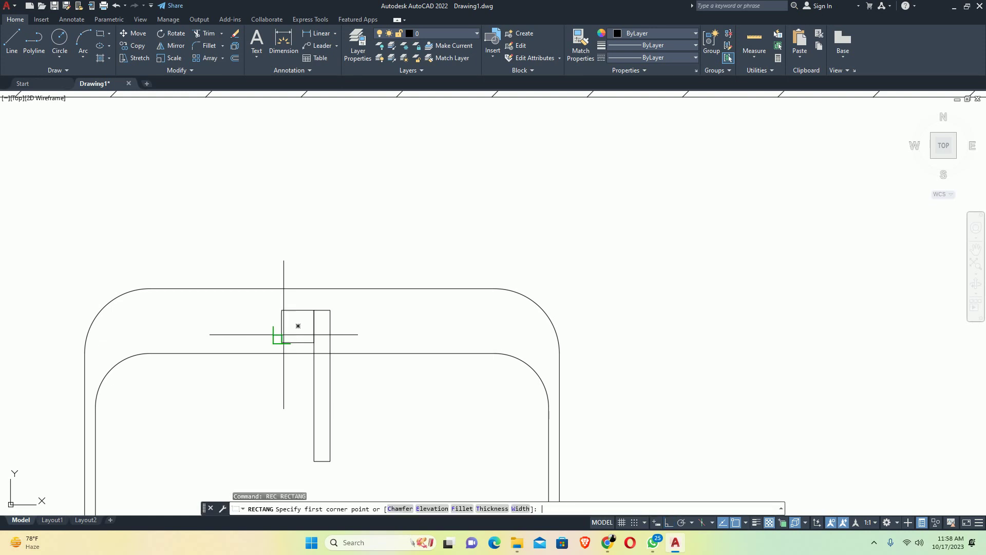
pyautogui.click(282, 310)
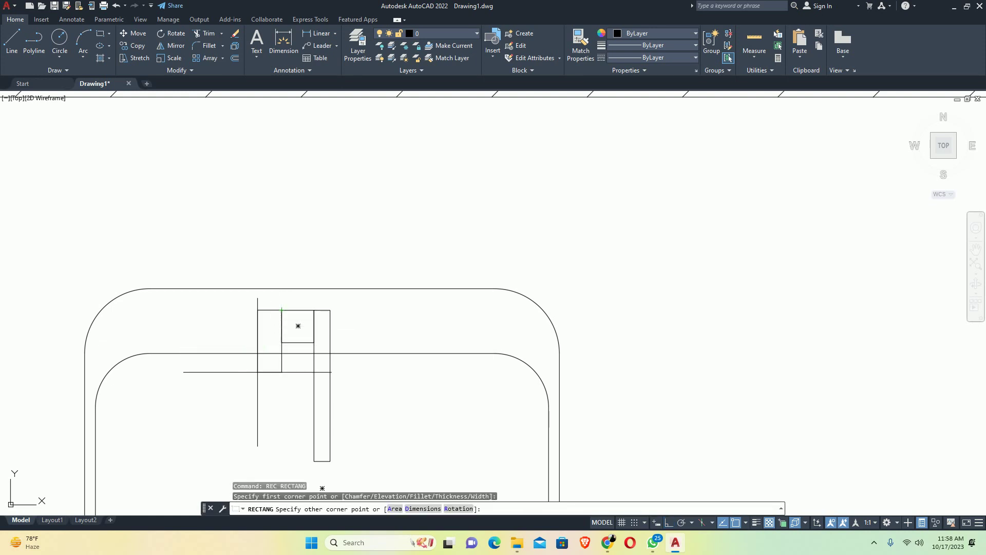
pyautogui.write('d')
pyautogui.press('Return')
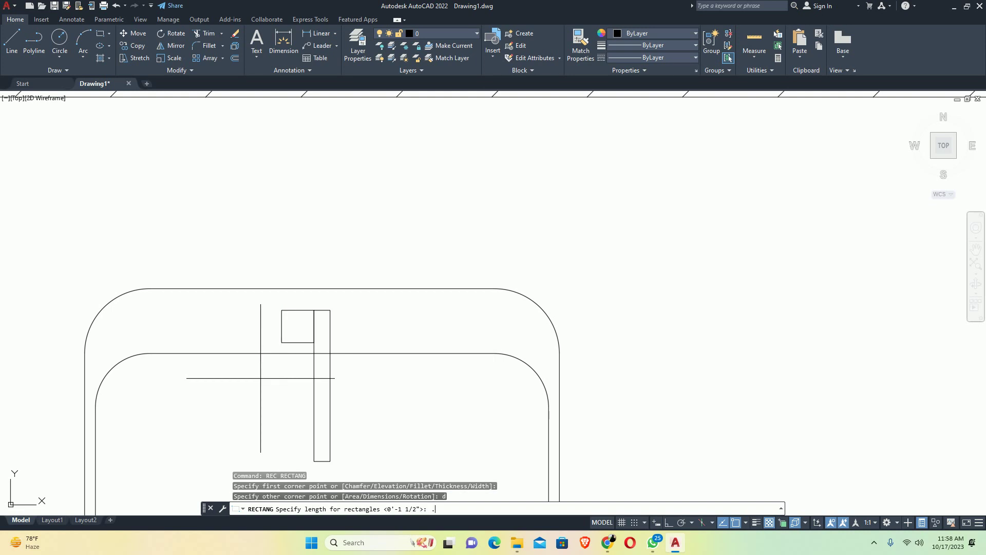
pyautogui.write('.5')
pyautogui.press('Return')
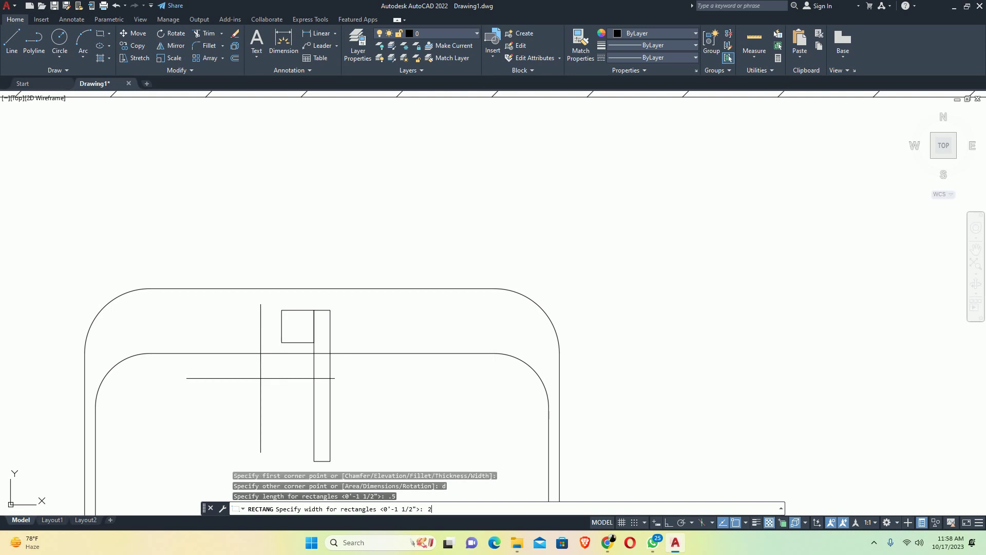
pyautogui.press('Return')
pyautogui.click(277, 389)
pyautogui.scroll(5, 289, 344)
pyautogui.press('Escape')
pyautogui.press('Escape')
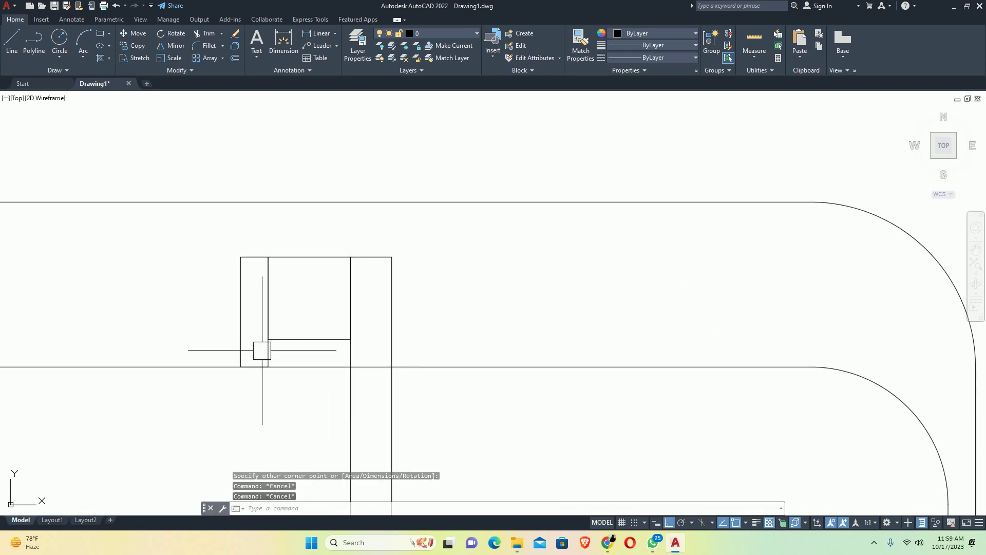
# Stretch the bottom edge of the 0.5 inch rectangle down by 0.5 inch
pyautogui.click(263, 351)
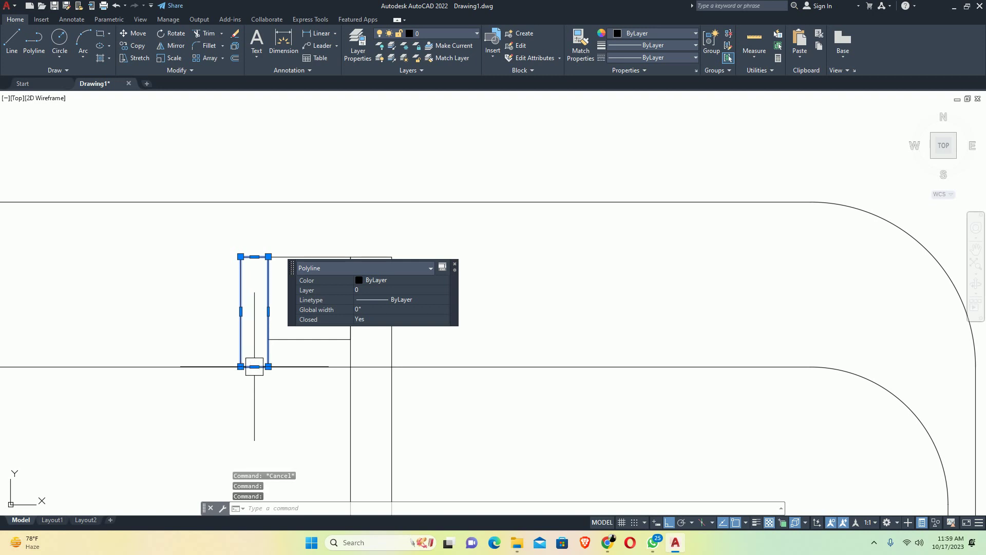
pyautogui.click(254, 366)
pyautogui.click(254, 397)
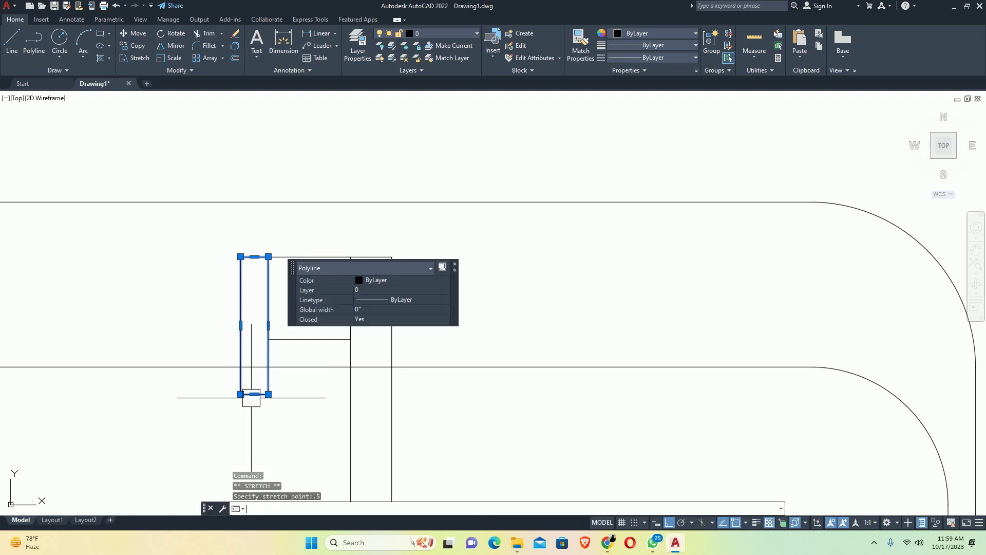
pyautogui.press('Escape')
pyautogui.press('Escape')
pyautogui.scroll(-3, 272, 334)
# Trim the inner rounded rectangle's upper edge where it crosses the left handle bar and the central narrow rectangle
pyautogui.write('tr')
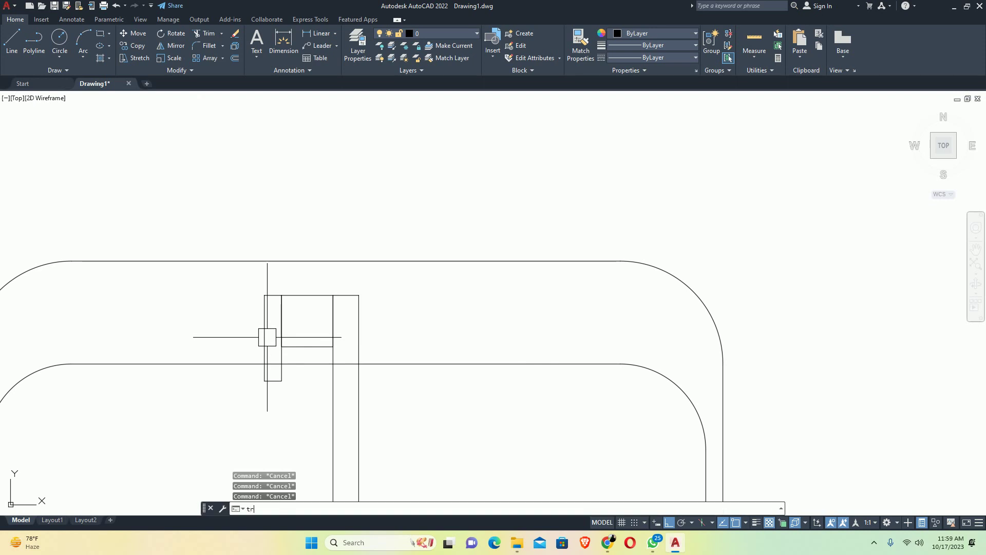
pyautogui.press('Return')
pyautogui.scroll(4, 272, 365)
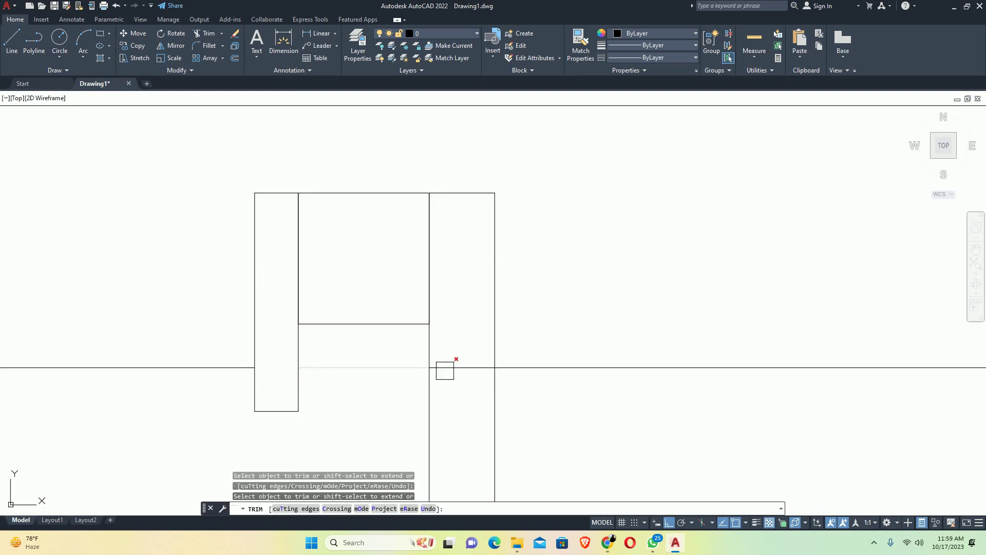
pyautogui.press('Escape')
pyautogui.press('Escape')
pyautogui.scroll(-3, 388, 308)
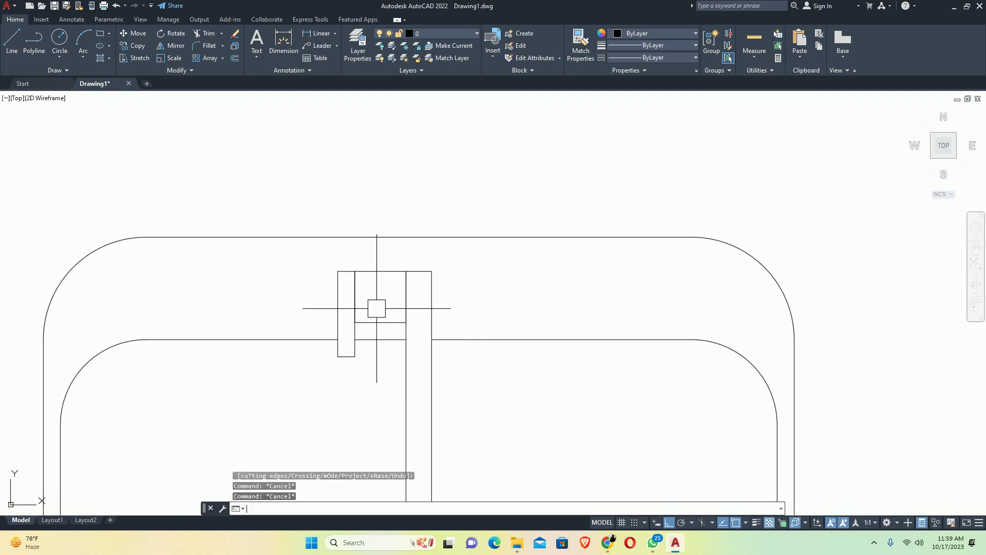
# Mirror the square and left handle bar about the vertical centreline of the narrow rectangle, keeping the originals
pyautogui.write('mi')
pyautogui.press('Return')
pyautogui.scroll(2, 377, 308)
pyautogui.click(374, 346)
pyautogui.click(276, 299)
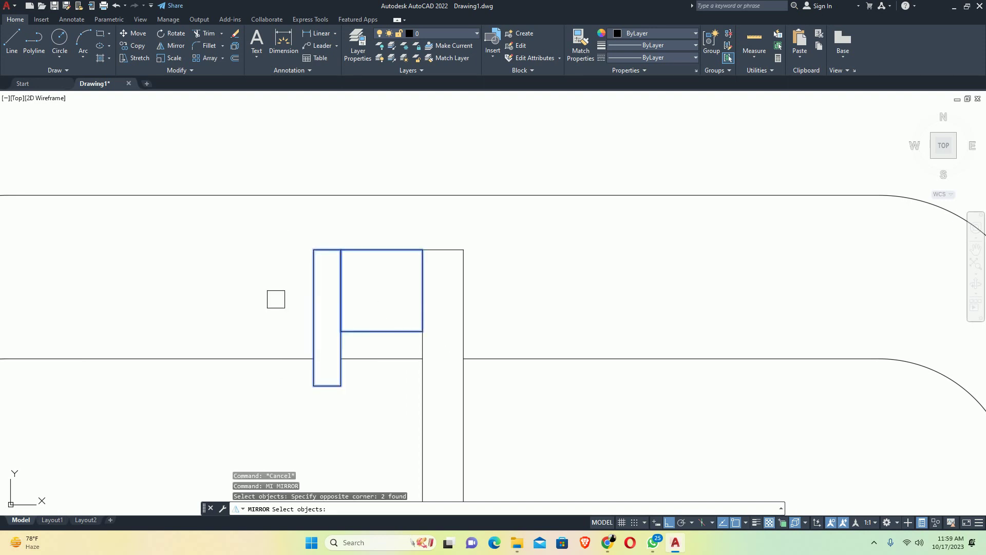
pyautogui.click(443, 250)
pyautogui.click(443, 154)
pyautogui.press('Return')
pyautogui.press('Escape')
pyautogui.scroll(-5, 442, 159)
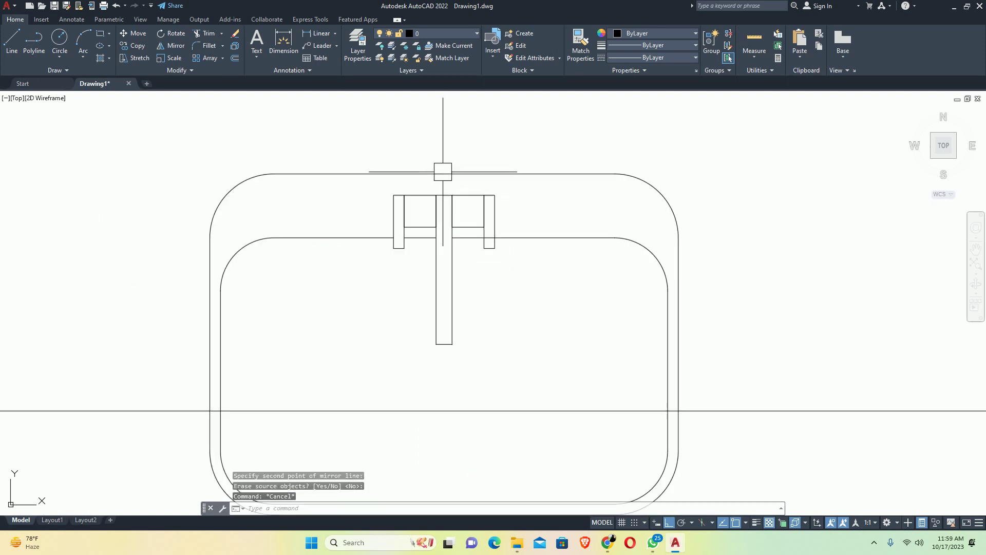
# Trim the inner rounded rectangle's upper edge where it crosses the mirrored right handle bar
pyautogui.scroll(5, 483, 235)
pyautogui.moveTo(471, 233); pyautogui.dragTo(432, 362, button='middle')
pyautogui.write('tr')
pyautogui.press('Return')
pyautogui.scroll(3, 404, 247)
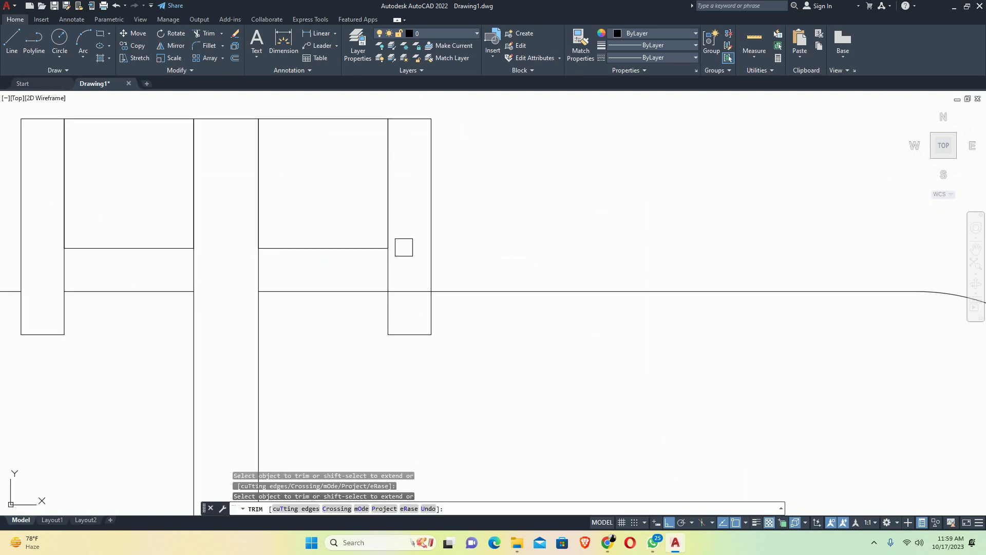
pyautogui.press('Escape')
pyautogui.scroll(-5, 412, 286)
pyautogui.scroll(4, 354, 319)
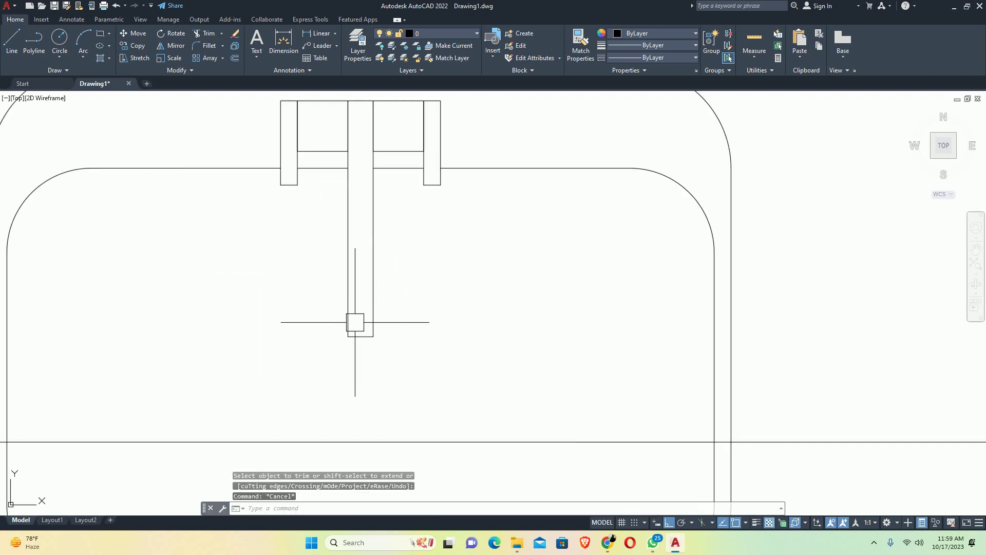
# Draw a 3/4 inch diameter circle centred on the lower end of the narrow spout rectangle, matching its width
pyautogui.write('c')
pyautogui.press('Return')
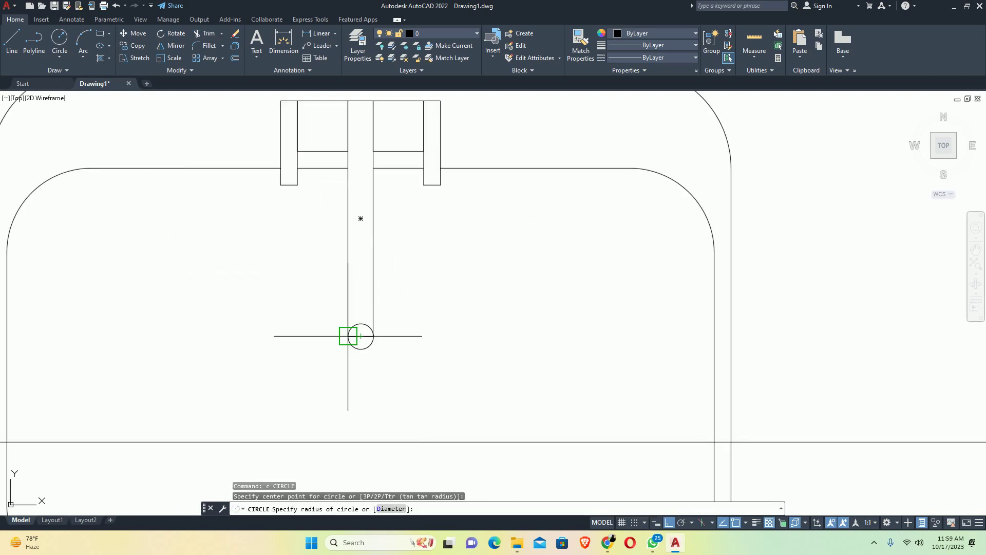
pyautogui.press('Escape')
pyautogui.press('Escape')
# Trim the circle's upper half and the spout's straight bottom edge to leave a rounded spout end
pyautogui.scroll(4, 363, 330)
pyautogui.write('tr')
pyautogui.press('Return')
pyautogui.click(362, 311)
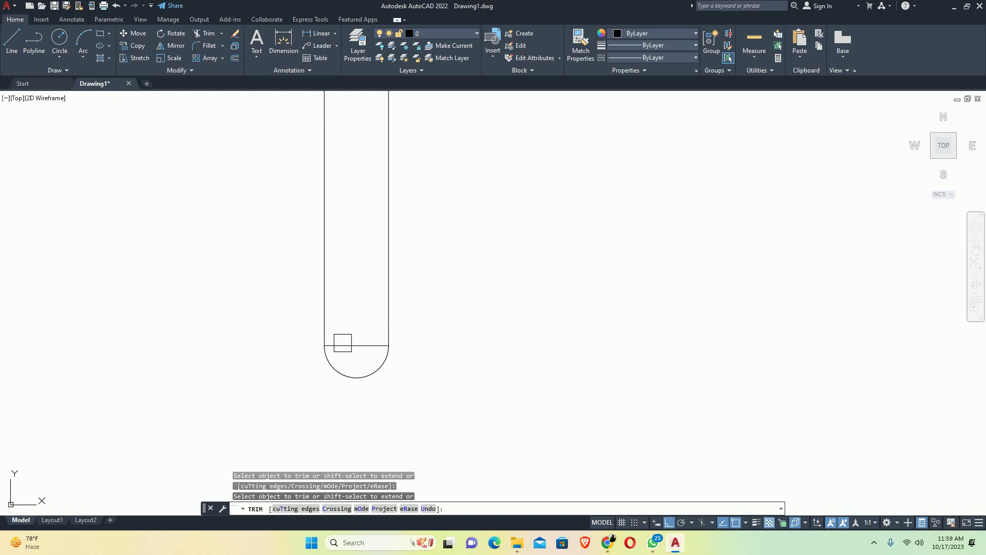
pyautogui.click(342, 343)
pyautogui.press('Return')
pyautogui.press('Escape')
# Draw a 2 inch diameter circle concentric with the spout's rounded end
pyautogui.scroll(-5, 359, 306)
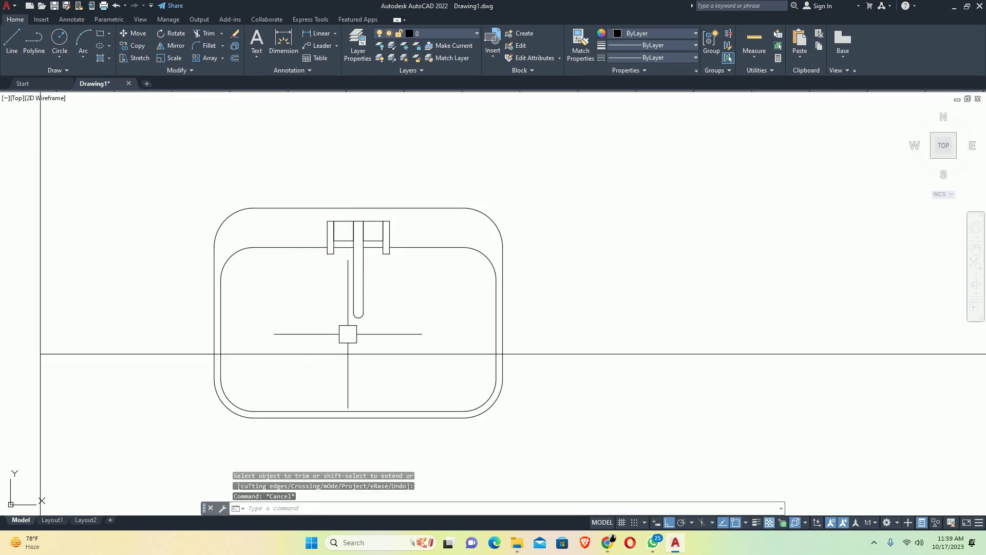
pyautogui.write('c')
pyautogui.press('Return')
pyautogui.scroll(4, 343, 330)
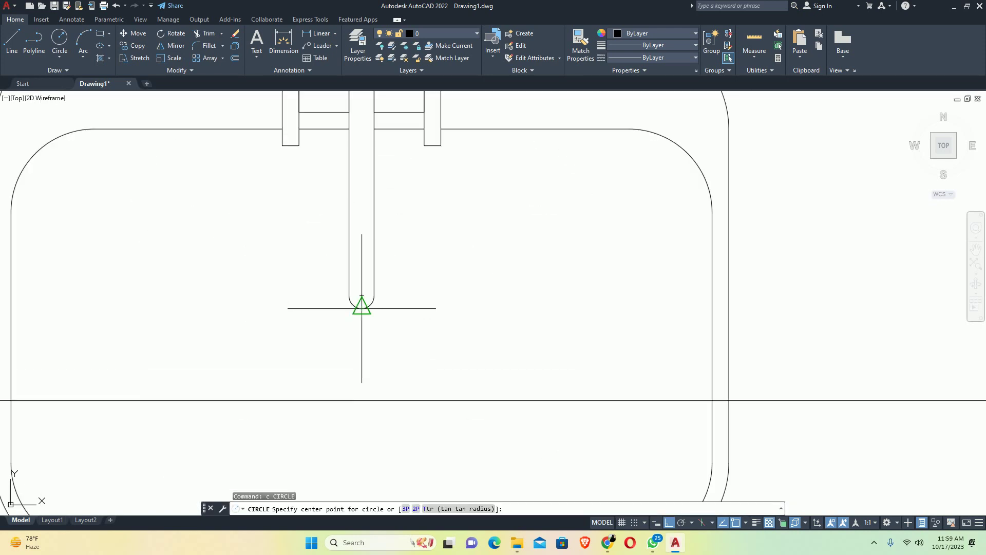
pyautogui.click(362, 296)
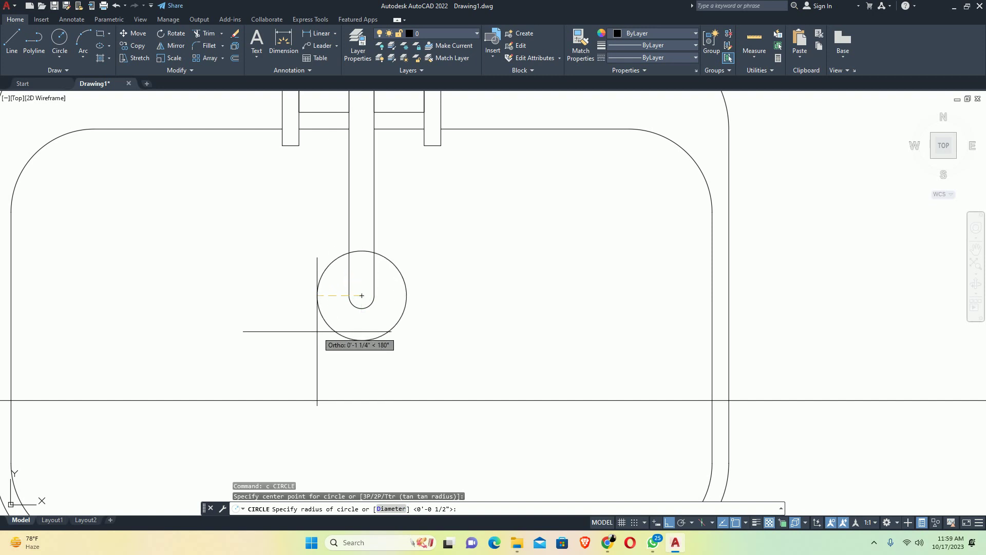
pyautogui.write('d')
pyautogui.press('Return')
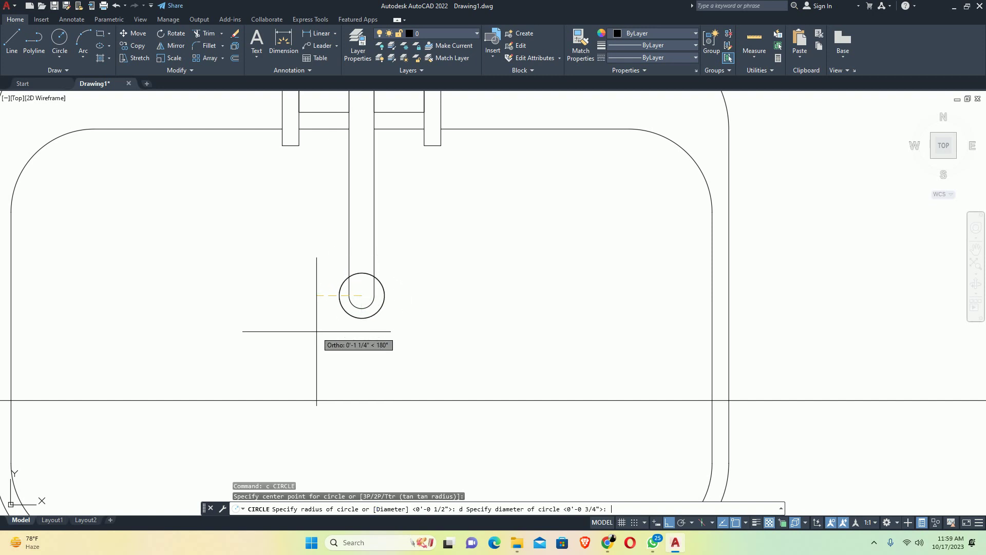
pyautogui.write('2')
pyautogui.press('Return')
pyautogui.press('Escape')
pyautogui.press('Escape')
pyautogui.press('Return')
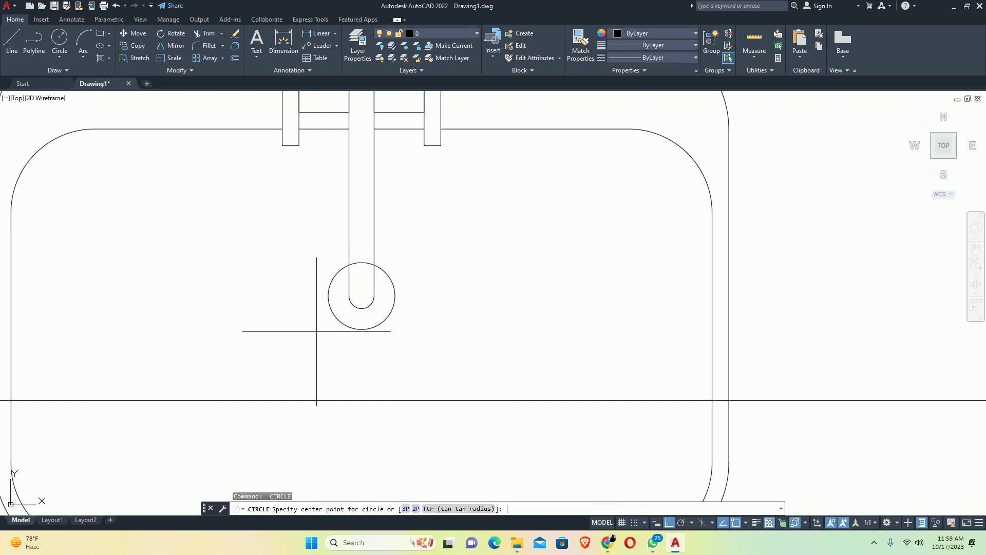
pyautogui.press('Escape')
pyautogui.press('Escape')
# Offset the 2 inch circle outward by 0.5 inch
pyautogui.write('o')
pyautogui.press('Return')
pyautogui.write('.5')
pyautogui.press('Return')
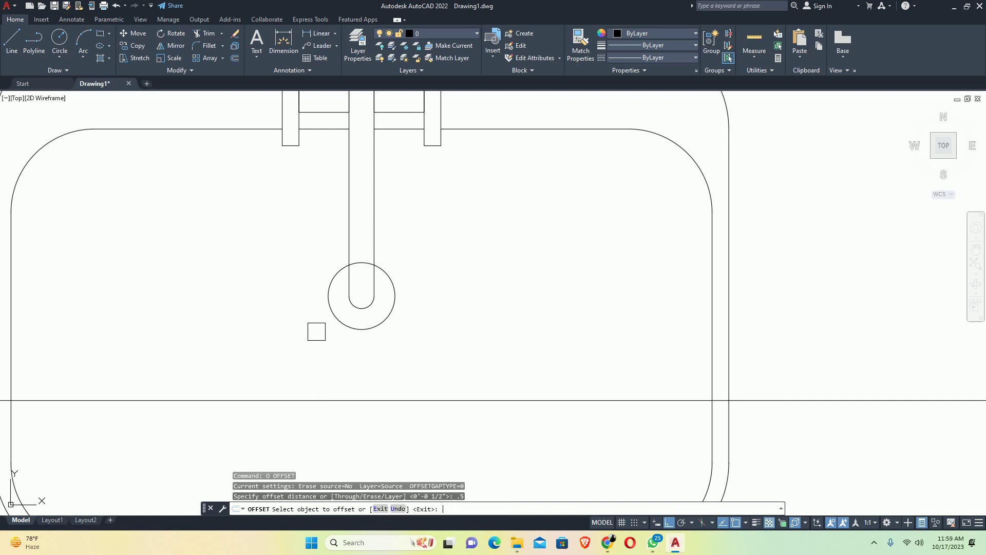
pyautogui.click(332, 325)
pyautogui.click(314, 330)
pyautogui.press('Escape')
pyautogui.press('Escape')
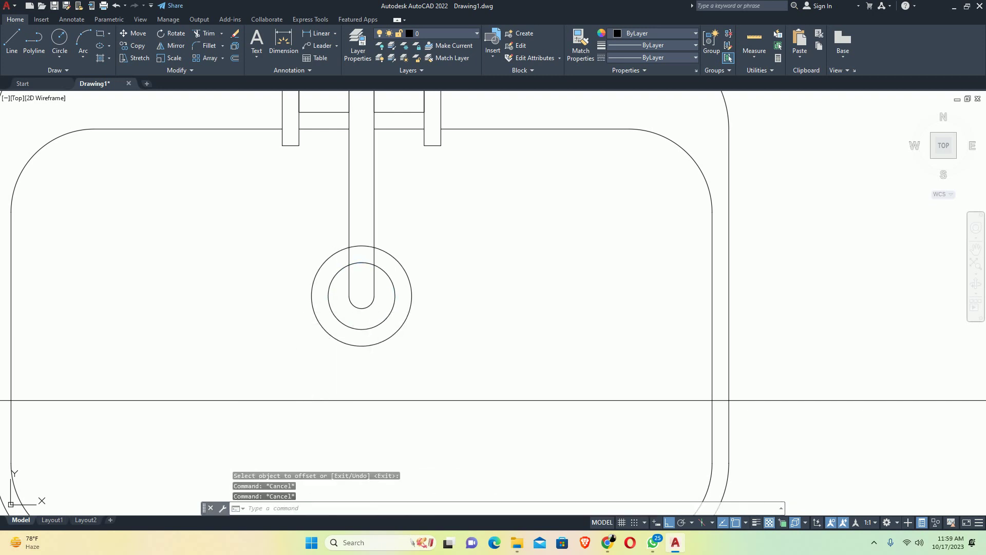
# Trim the portions of both drain circles that cross inside the faucet spout
pyautogui.write('ty')
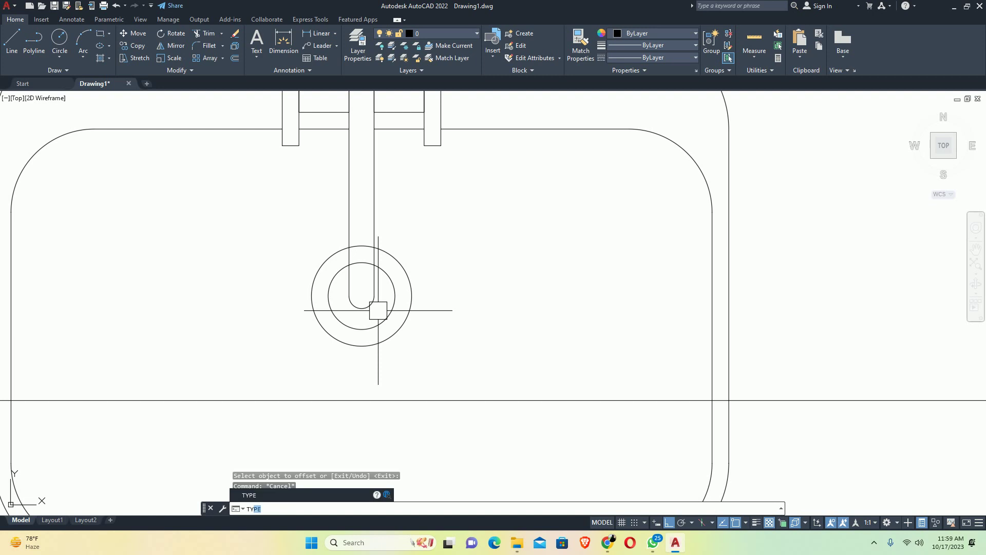
pyautogui.press('BackSpace')
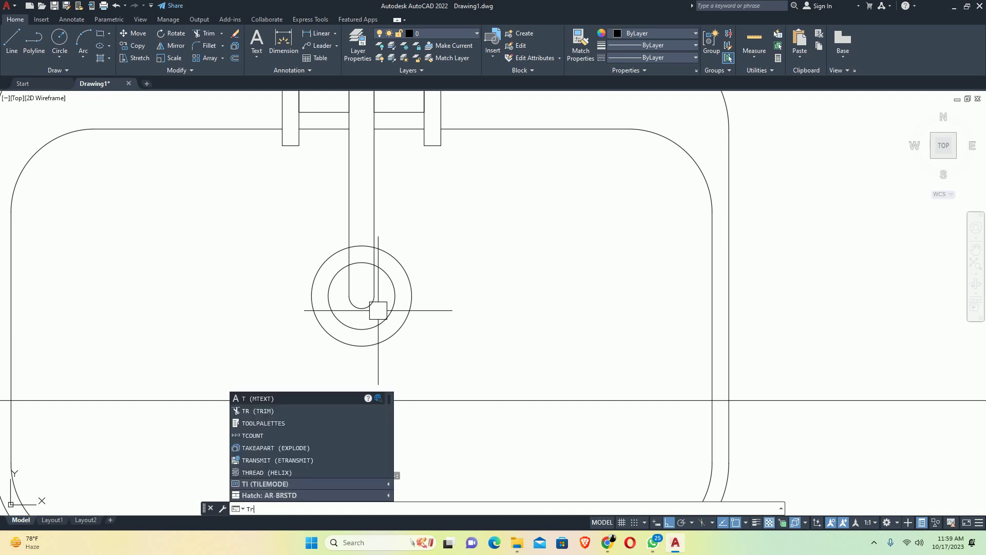
pyautogui.write('r')
pyautogui.press('Return')
pyautogui.scroll(2, 375, 270)
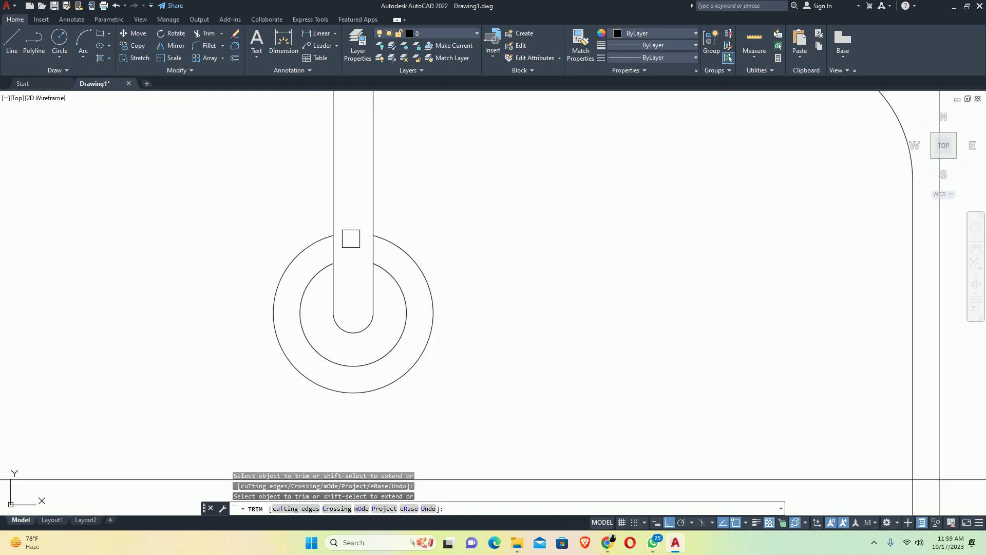
pyautogui.press('Escape')
# Move the whole sink from the midpoint of its inner bottom edge to the midpoint of the counter's front line
pyautogui.scroll(-3, 351, 238)
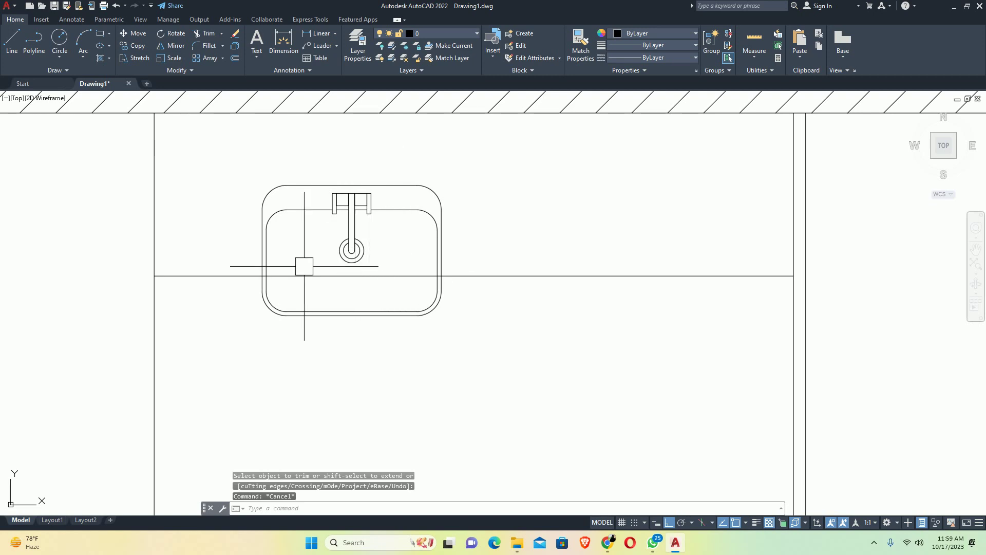
pyautogui.scroll(4, 337, 197)
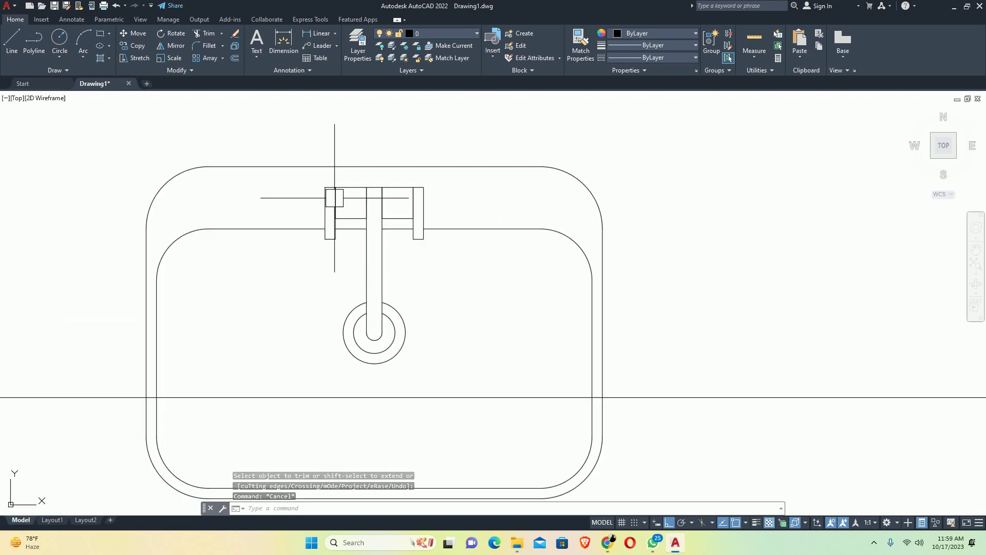
pyautogui.scroll(-4, 347, 230)
pyautogui.press('Escape')
pyautogui.press('Escape')
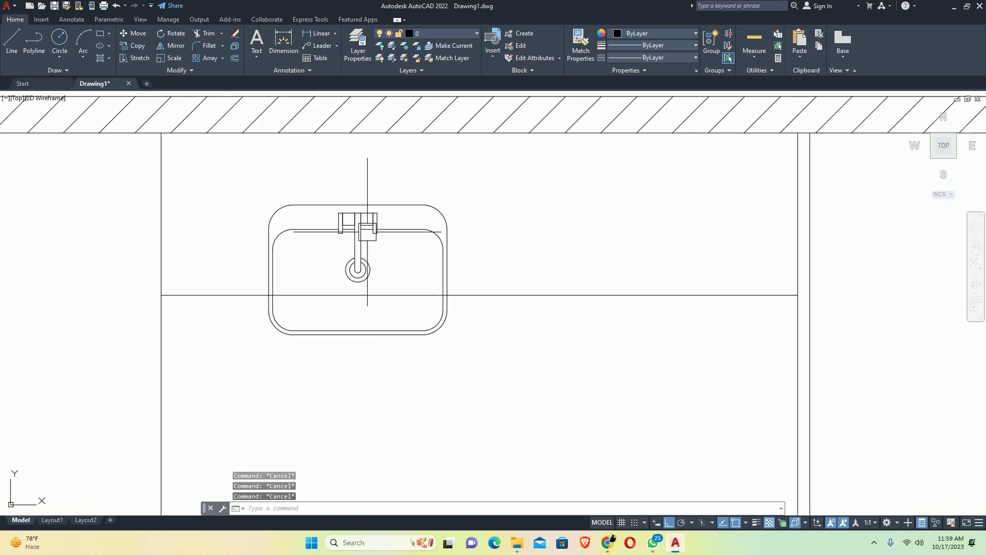
pyautogui.write('m')
pyautogui.press('Return')
pyautogui.click(238, 179)
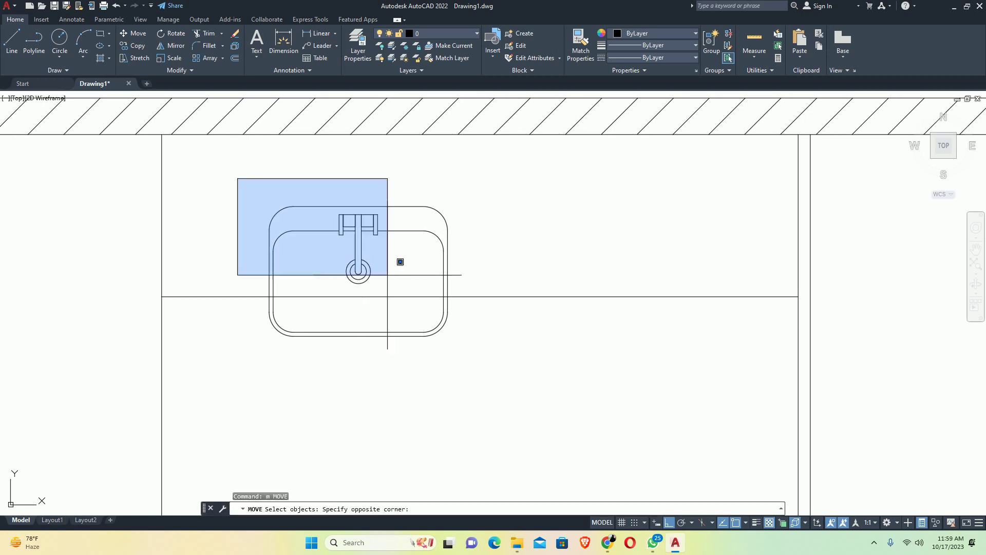
pyautogui.click(400, 262)
pyautogui.press('Return')
pyautogui.click(357, 332)
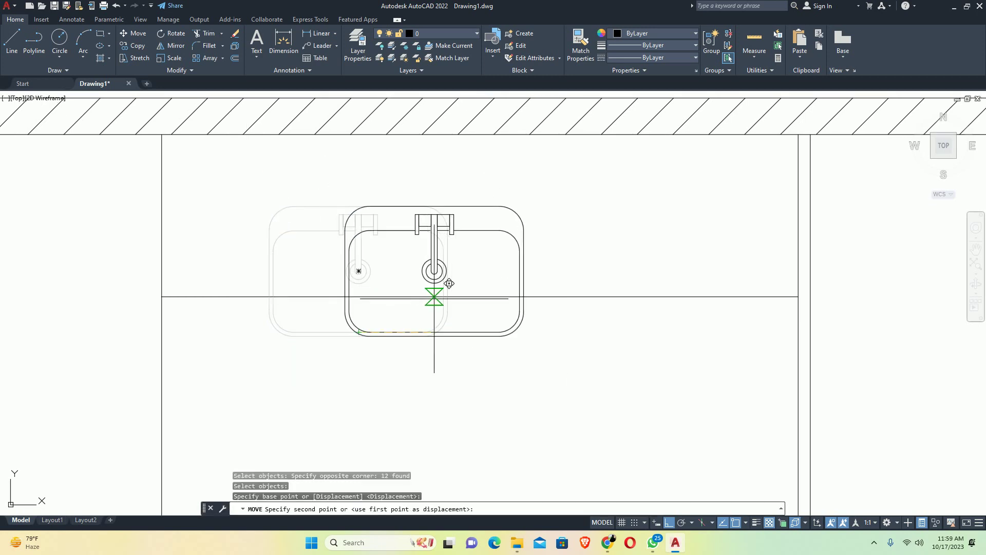
pyautogui.click(479, 296)
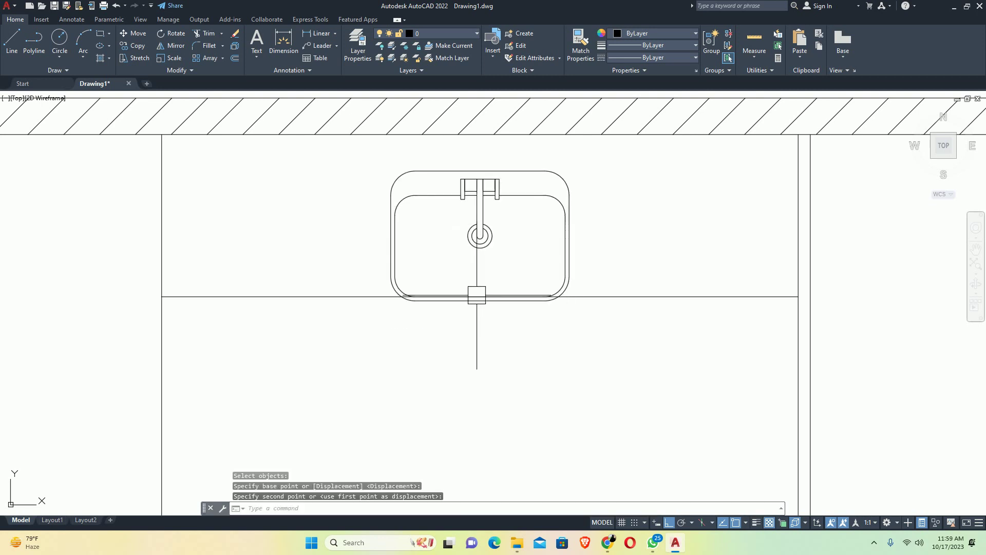
# Move the sink with its faucet 18 inches to the left along the counter
pyautogui.scroll(-2, 476, 295)
pyautogui.press('Return')
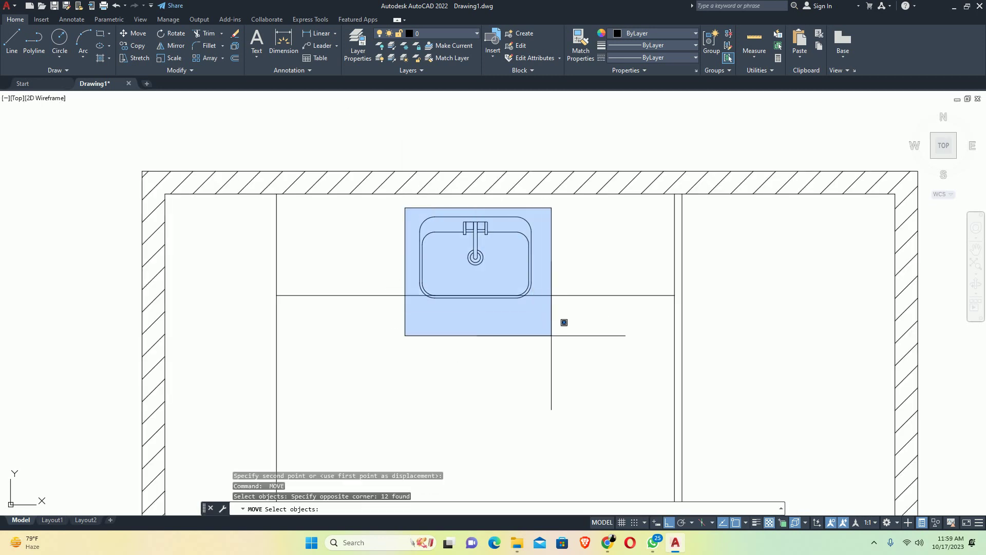
pyautogui.click(563, 324)
pyautogui.press('Return')
pyautogui.click(494, 349)
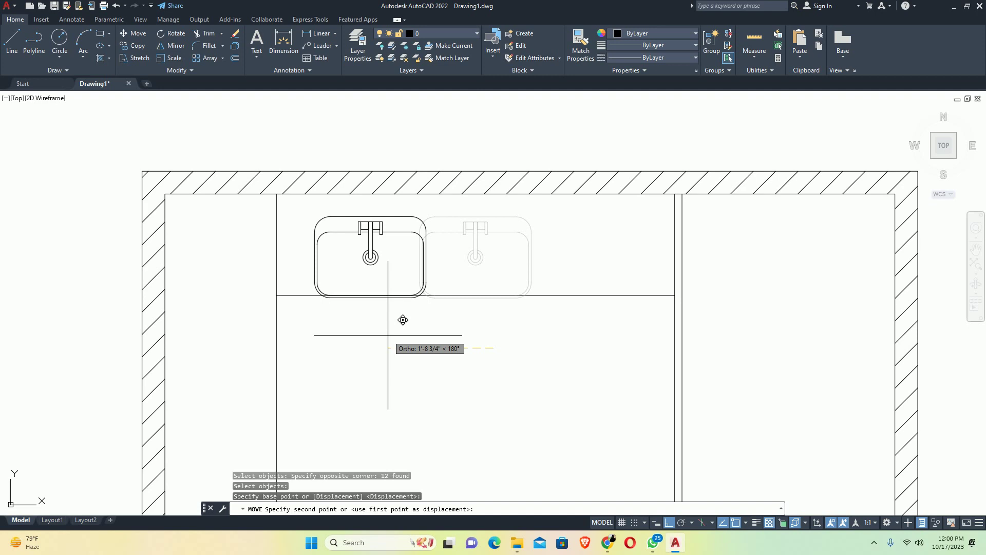
pyautogui.press('Return')
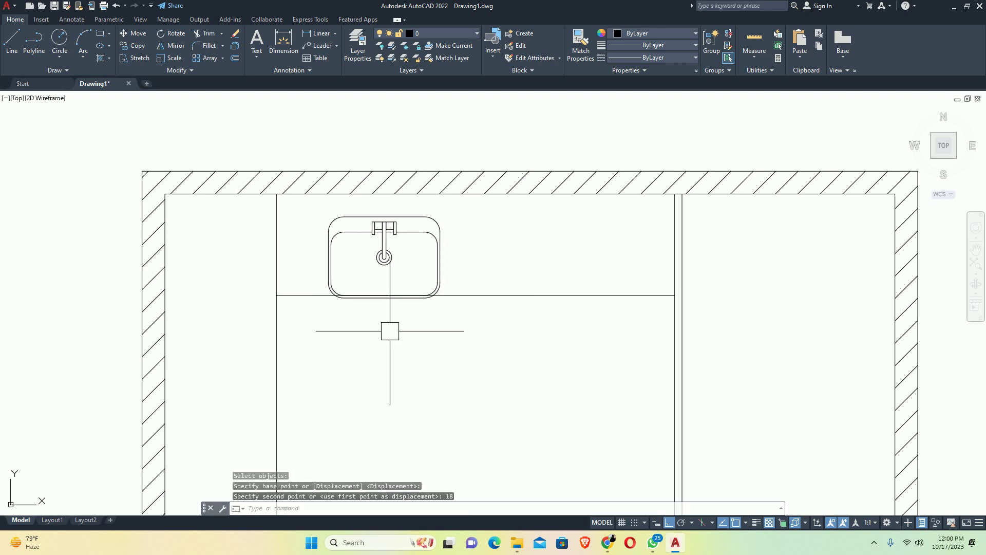
# Move the sink straight up so that its top edge touches the inner face of the upper wall
pyautogui.press('Return')
pyautogui.click(318, 210)
pyautogui.click(508, 384)
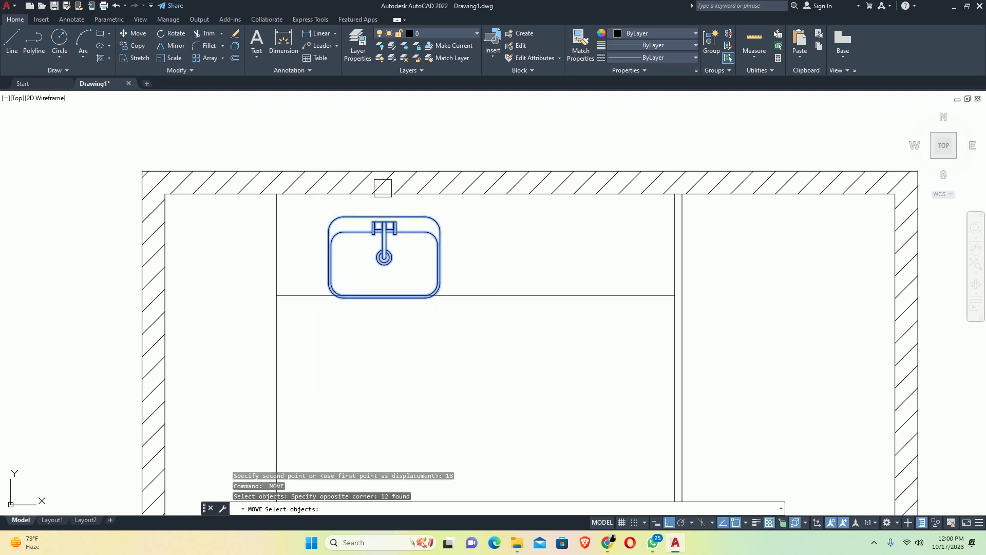
pyautogui.scroll(4, 386, 191)
pyautogui.press('Return')
pyautogui.click(379, 250)
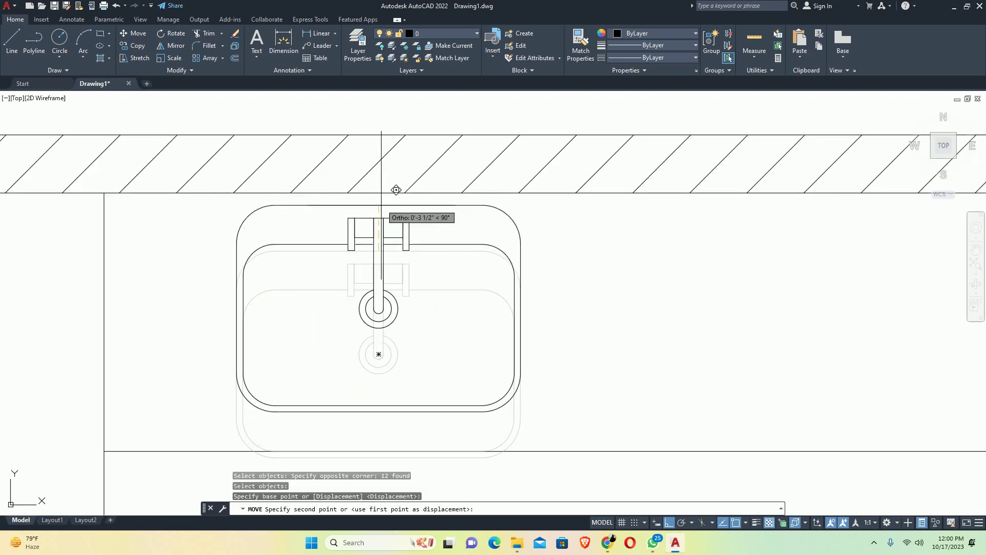
pyautogui.click(379, 193)
# Move the sink 3 inches down, away from the upper wall
pyautogui.scroll(-2, 378, 194)
pyautogui.scroll(-3, 379, 194)
pyautogui.press('Return')
pyautogui.click(316, 172)
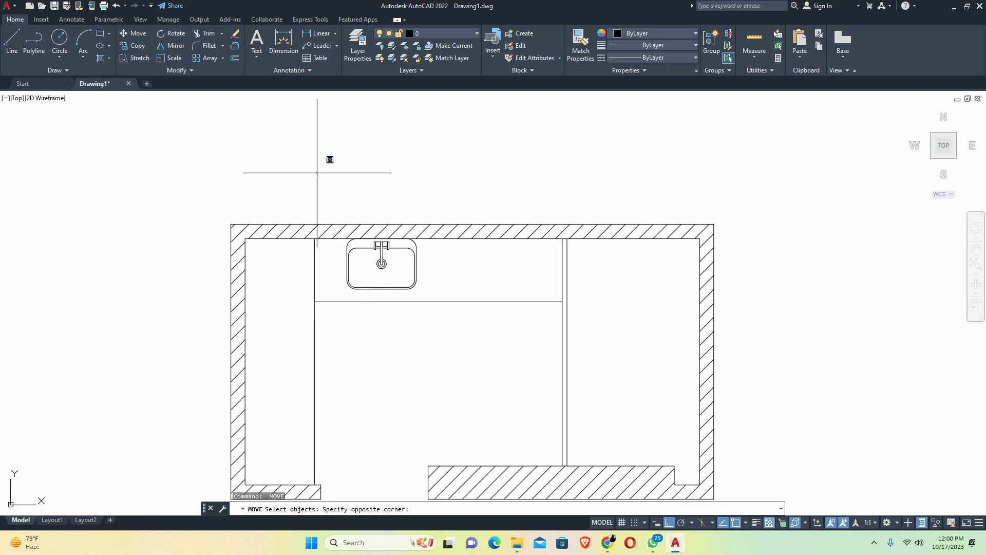
pyautogui.click(441, 325)
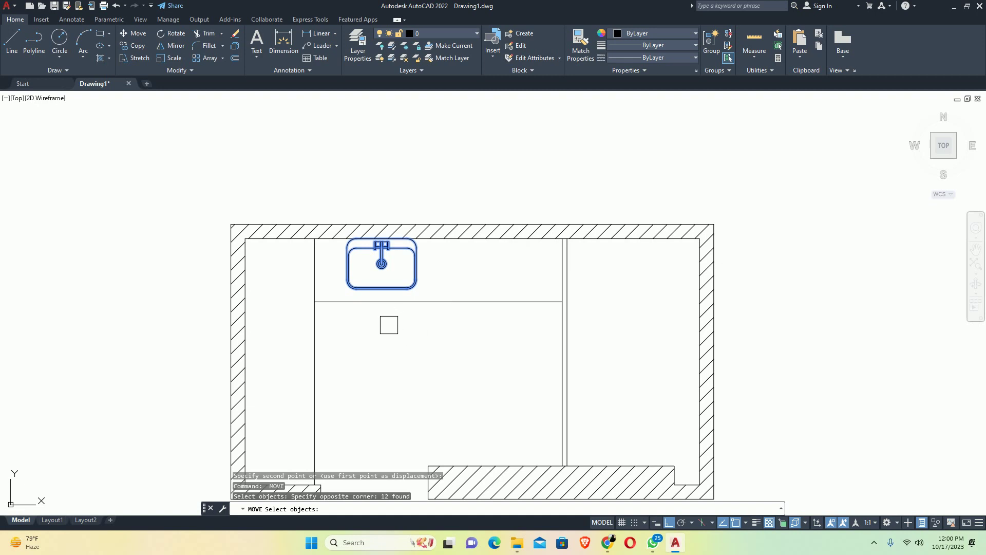
pyautogui.press('Return')
pyautogui.click(388, 325)
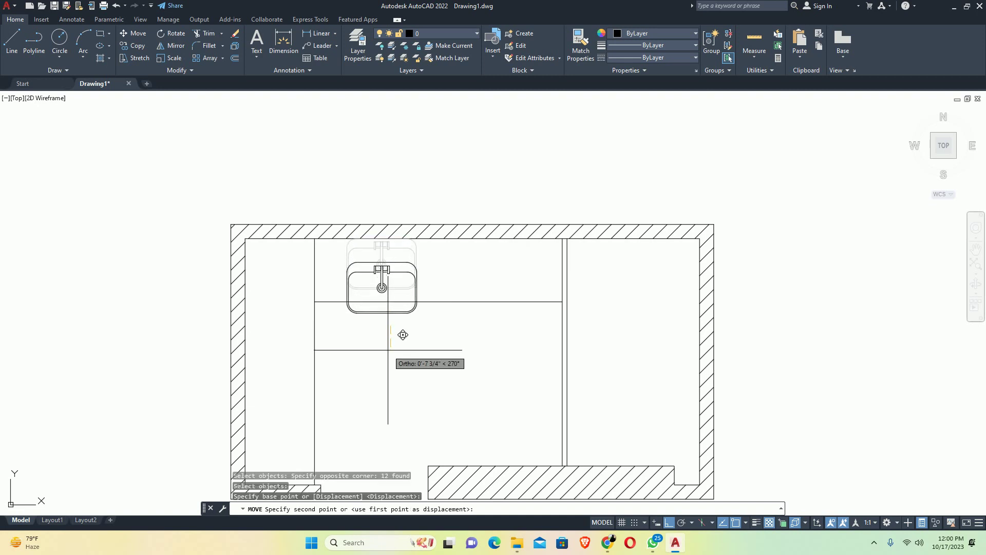
pyautogui.press('Return')
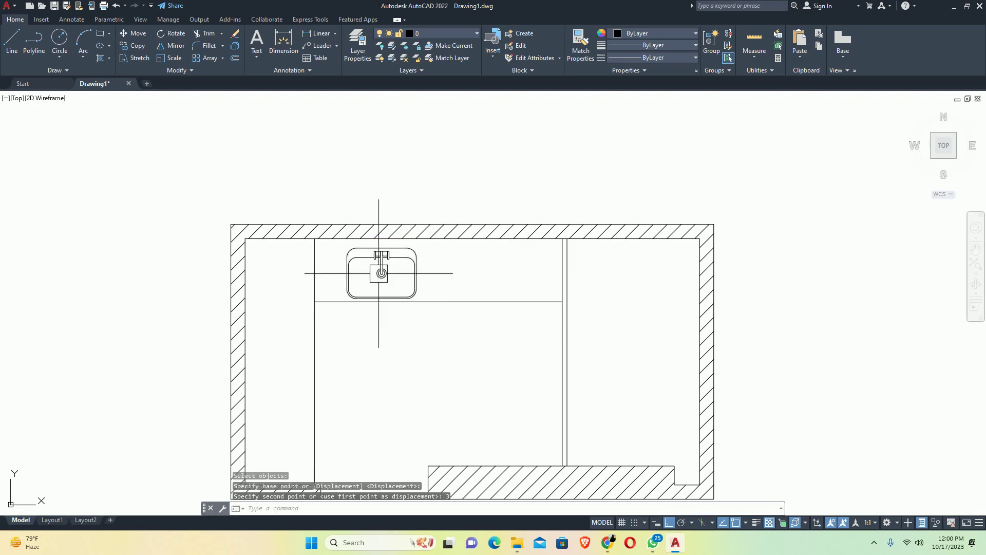
# Mirror the sink and faucet about a vertical line through the counter's midpoint, keeping the original
pyautogui.scroll(2, 361, 262)
pyautogui.scroll(1, 359, 262)
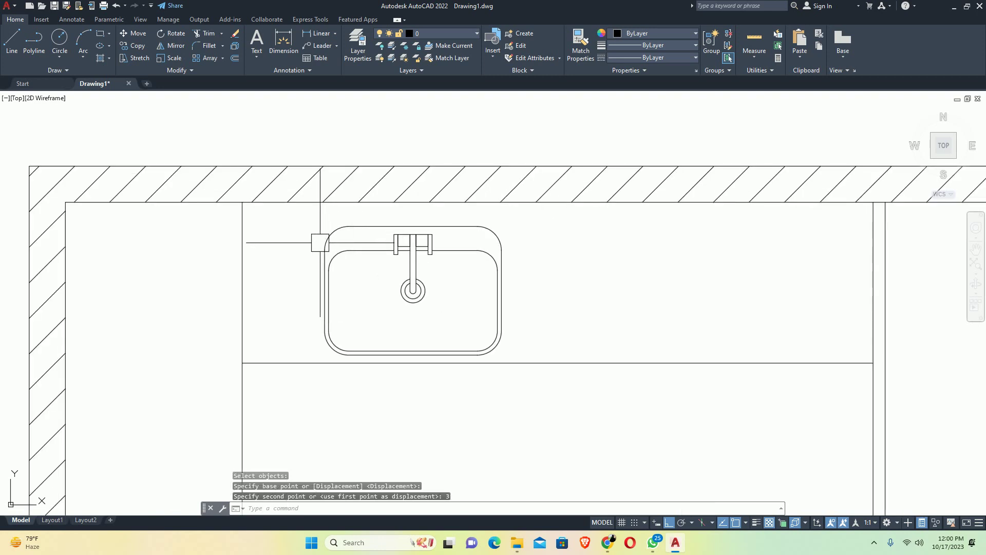
pyautogui.write('mi')
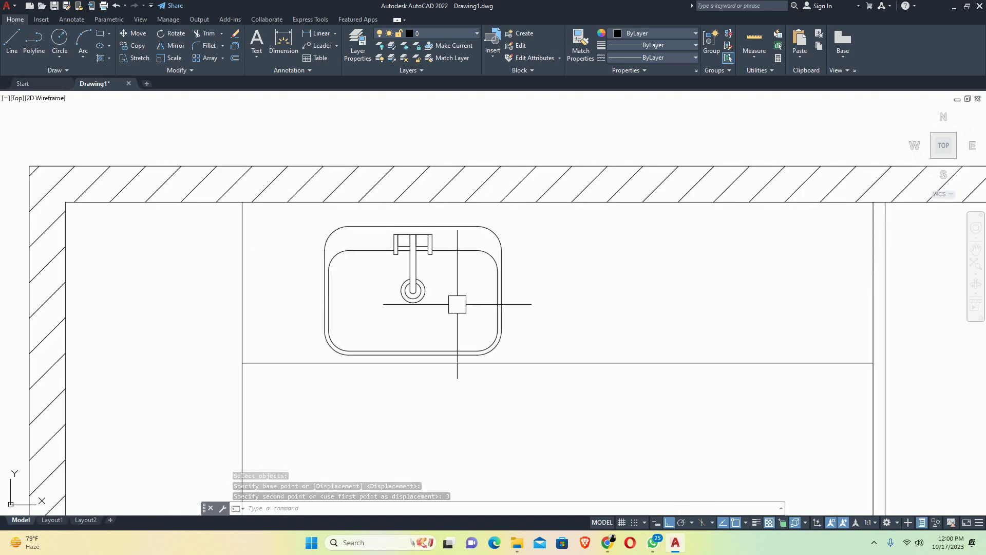
pyautogui.press('Return')
pyautogui.click(577, 437)
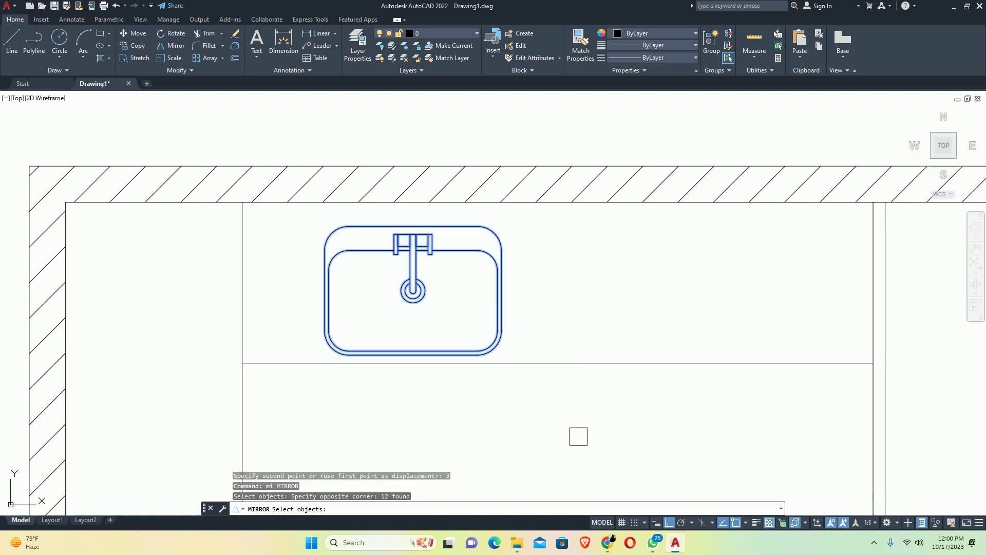
pyautogui.press('Return')
pyautogui.click(558, 364)
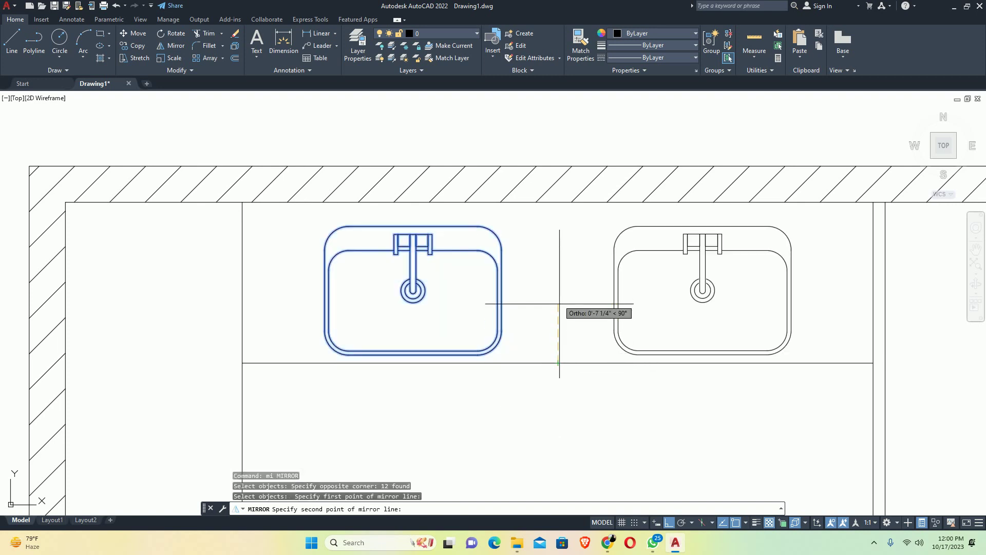
pyautogui.click(557, 293)
pyautogui.press('Return')
pyautogui.press('Escape')
pyautogui.scroll(-3, 557, 298)
pyautogui.scroll(-2, 557, 298)
pyautogui.press('Escape')
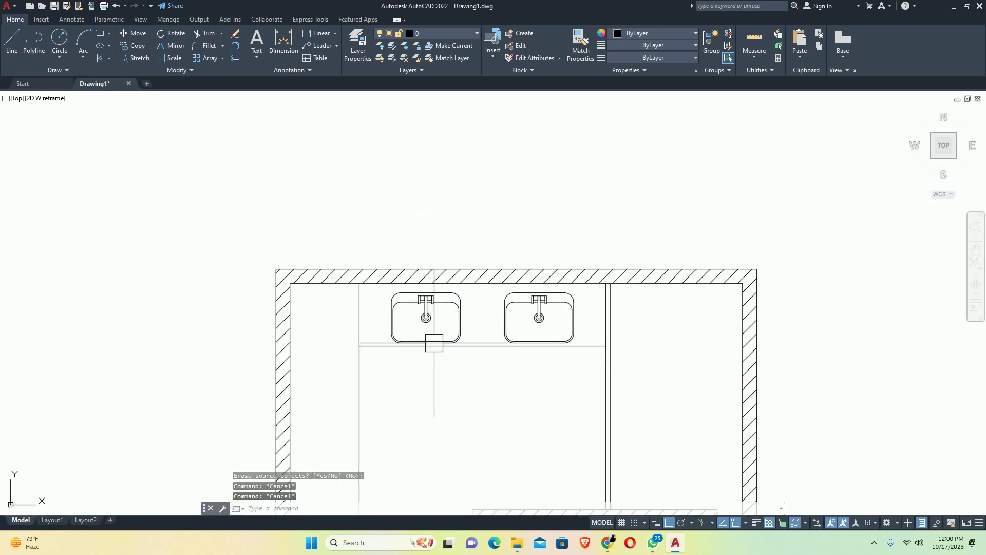
# Measure the horizontal gap between the counter's left edge and the left sink with a linear dimension, without placing it
pyautogui.scroll(-2, 434, 341)
pyautogui.scroll(4, 445, 341)
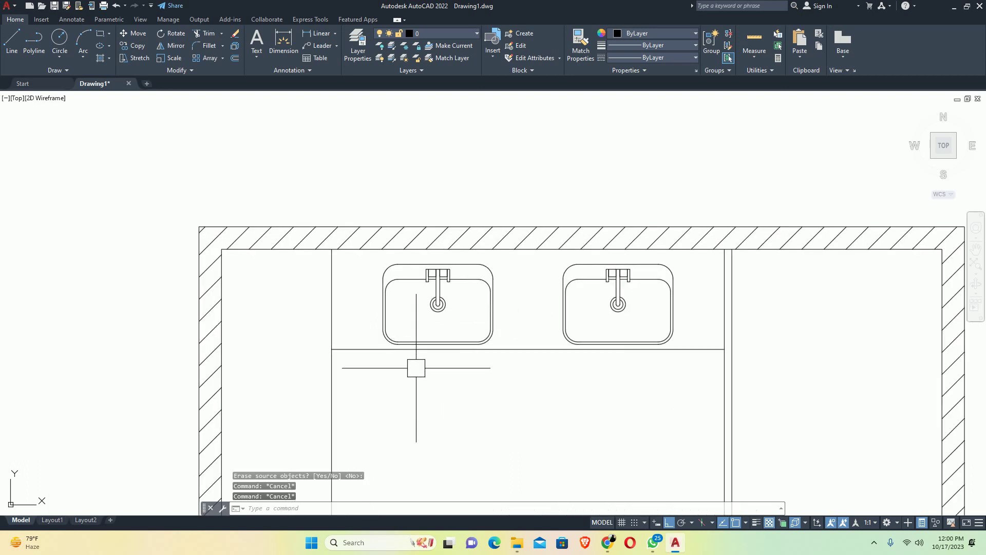
pyautogui.write('dli')
pyautogui.press('Return')
pyautogui.click(327, 305)
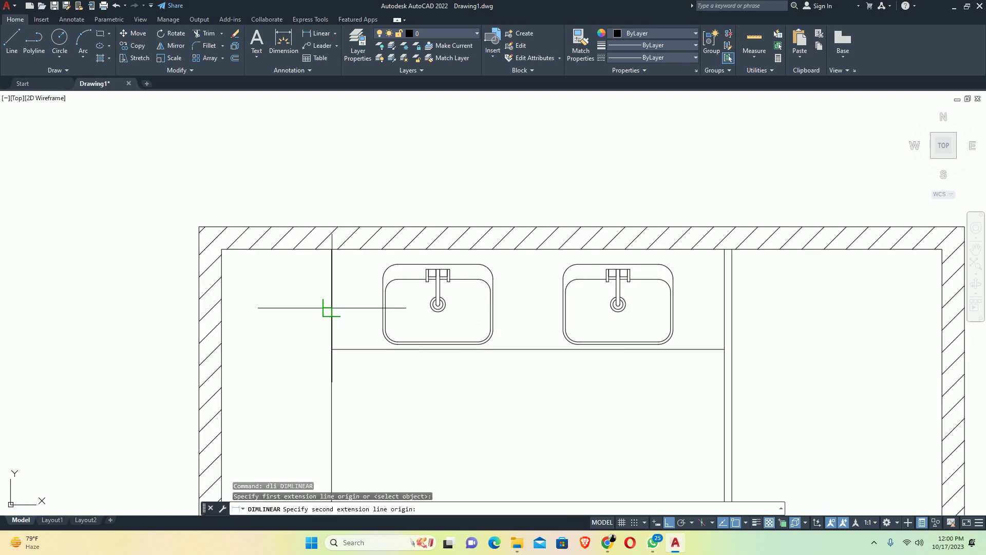
pyautogui.click(382, 280)
pyautogui.press('Escape')
# Move the left sink 4.25 inches to the left
pyautogui.scroll(2, 360, 328)
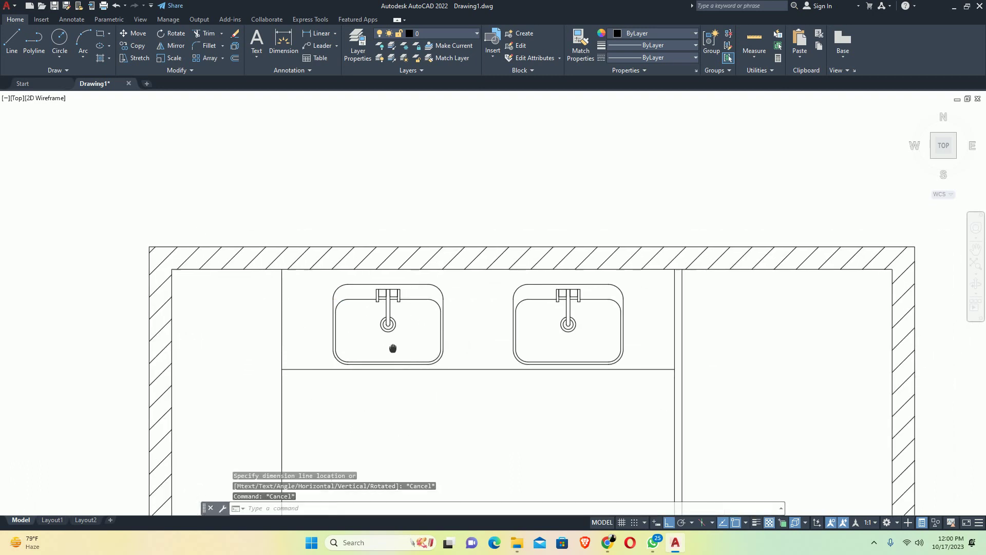
pyautogui.write('m')
pyautogui.press('Return')
pyautogui.scroll(2, 289, 282)
pyautogui.click(288, 281)
pyautogui.scroll(-2, 546, 429)
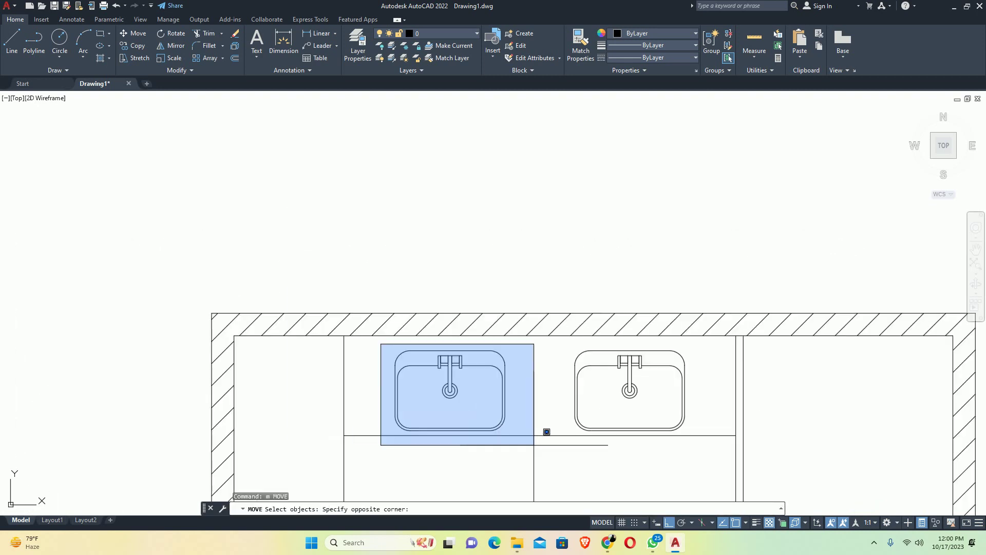
pyautogui.click(500, 403)
pyautogui.press('Return')
pyautogui.click(470, 438)
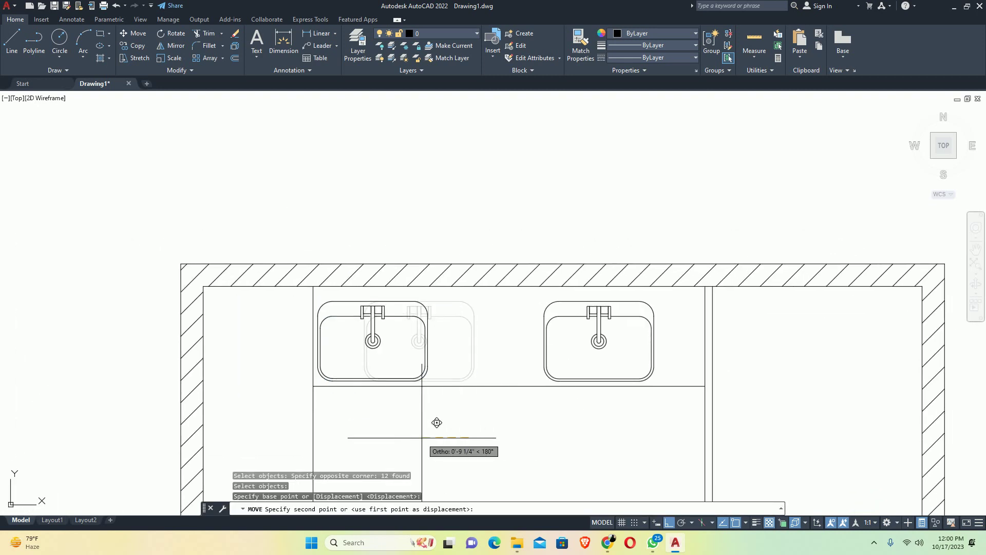
pyautogui.write('4.25')
pyautogui.press('Return')
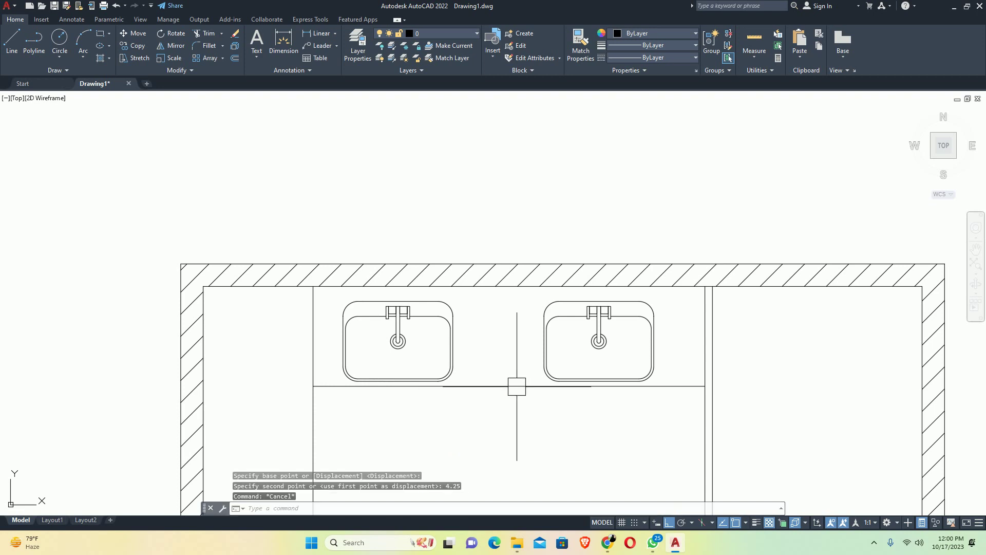
# Move the right sink 4.25 inches to the right
pyautogui.press('Return')
pyautogui.click(509, 224)
pyautogui.click(660, 414)
pyautogui.press('Return')
pyautogui.click(573, 423)
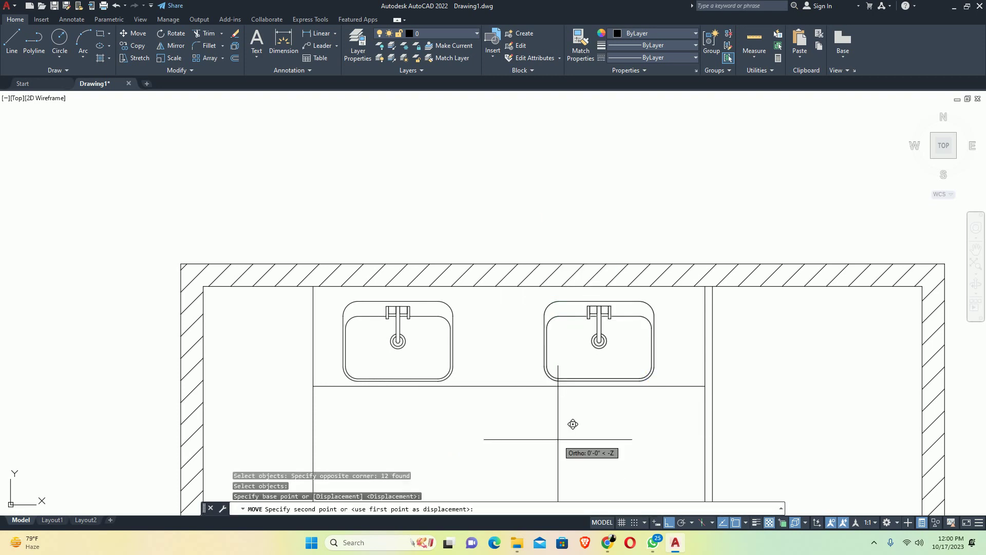
pyautogui.write('4.25')
pyautogui.press('Return')
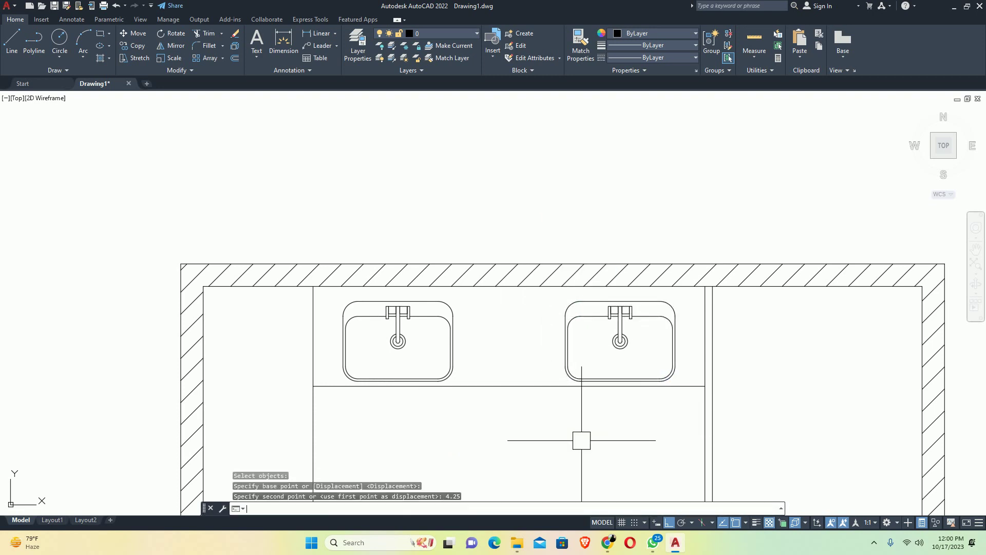
# Measure the horizontal gap between the facing edges of the two sinks with a linear dimension
pyautogui.press('Escape')
pyautogui.press('Escape')
pyautogui.scroll(-4, 556, 394)
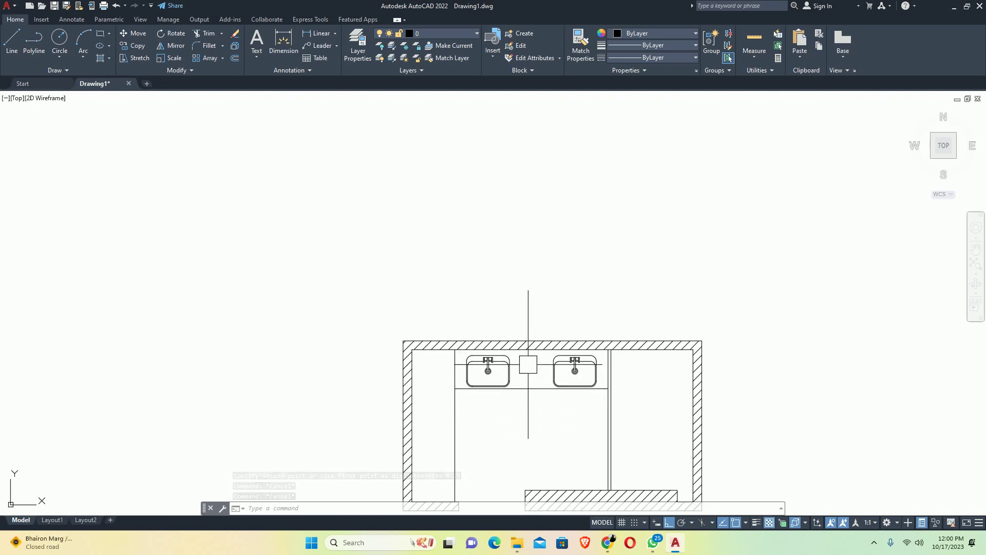
pyautogui.write('dli')
pyautogui.press('Return')
pyautogui.scroll(4, 529, 362)
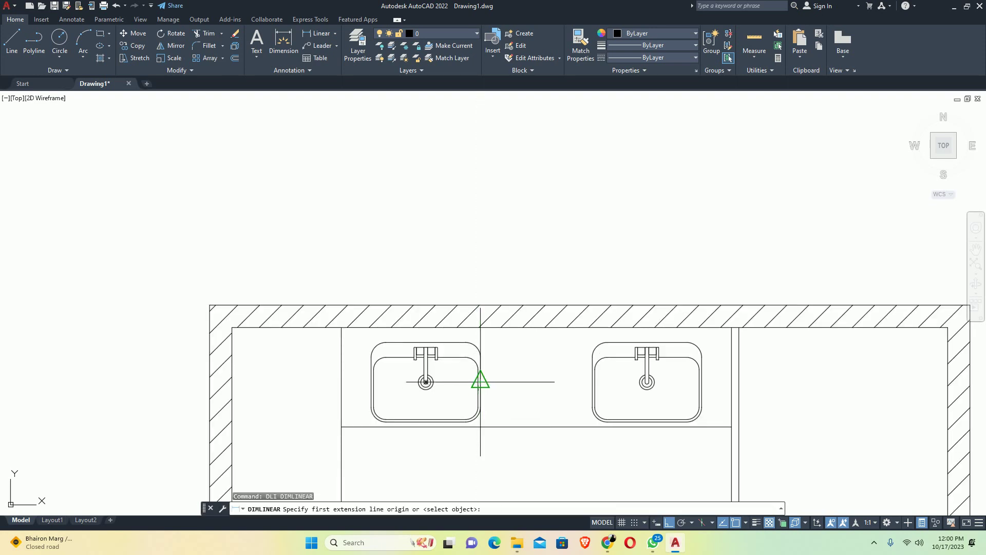
pyautogui.click(480, 381)
pyautogui.click(592, 381)
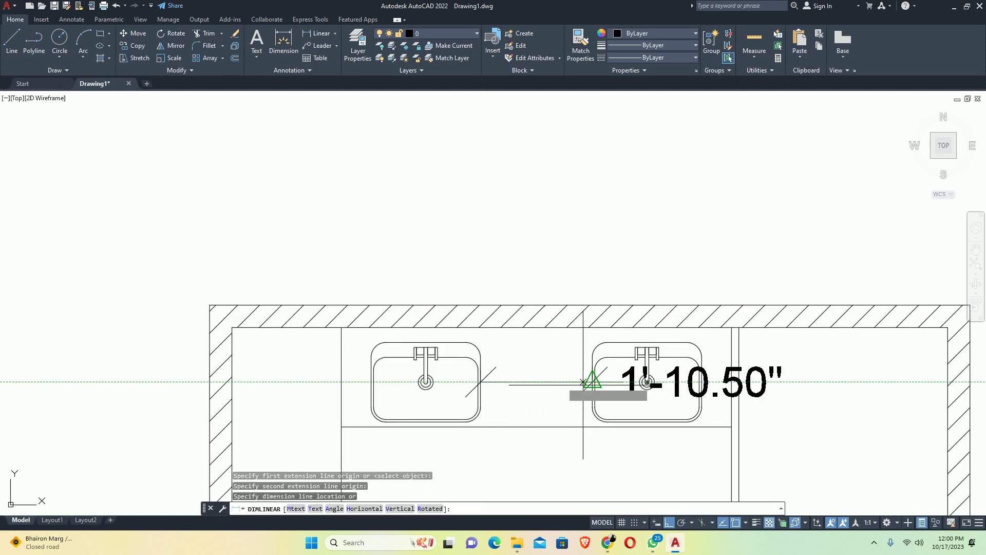
pyautogui.press('Escape')
pyautogui.press('Escape')
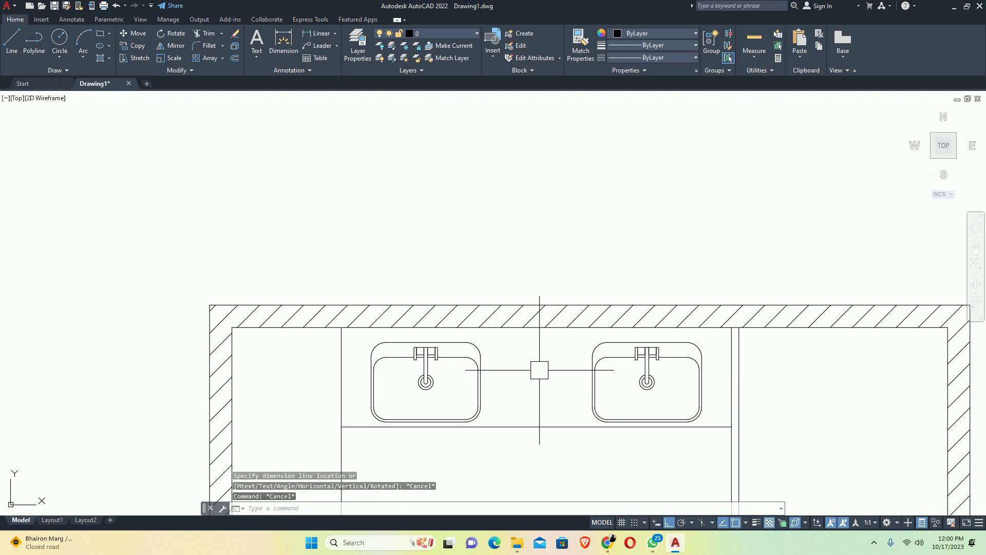
pyautogui.scroll(-6, 503, 364)
pyautogui.press('Escape')
pyautogui.press('Escape')
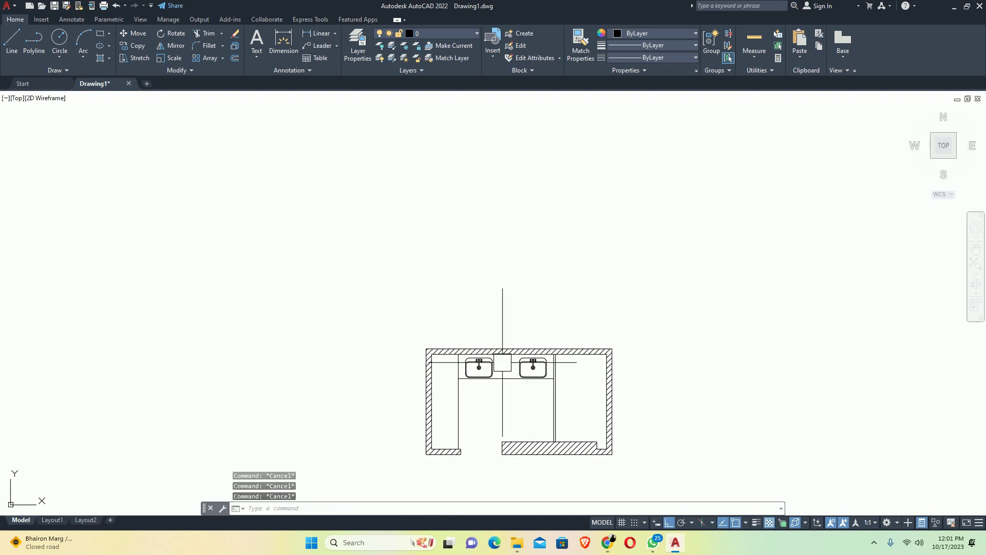
# Offset the inner face of the upper wall 1.5 inches down toward the sinks
pyautogui.scroll(7, 513, 357)
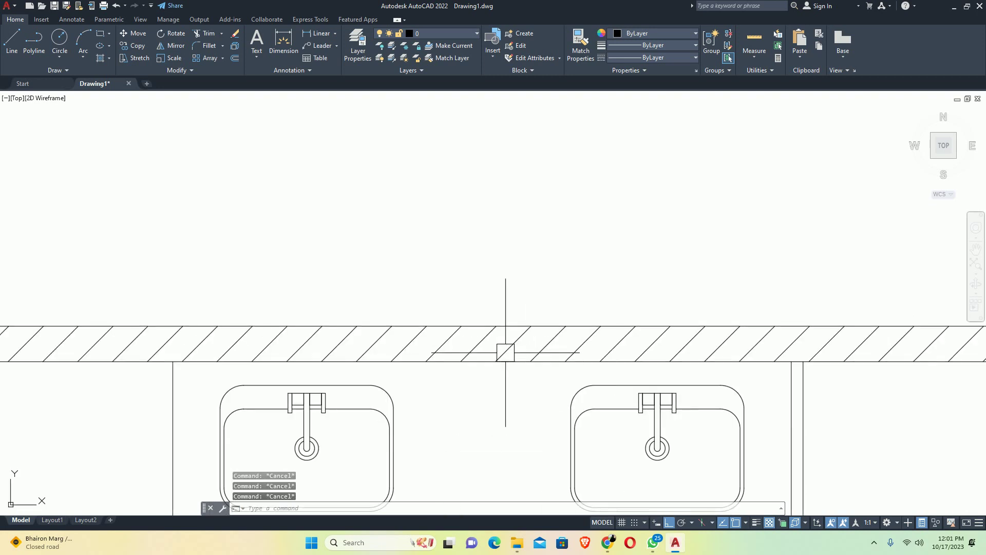
pyautogui.press('Return')
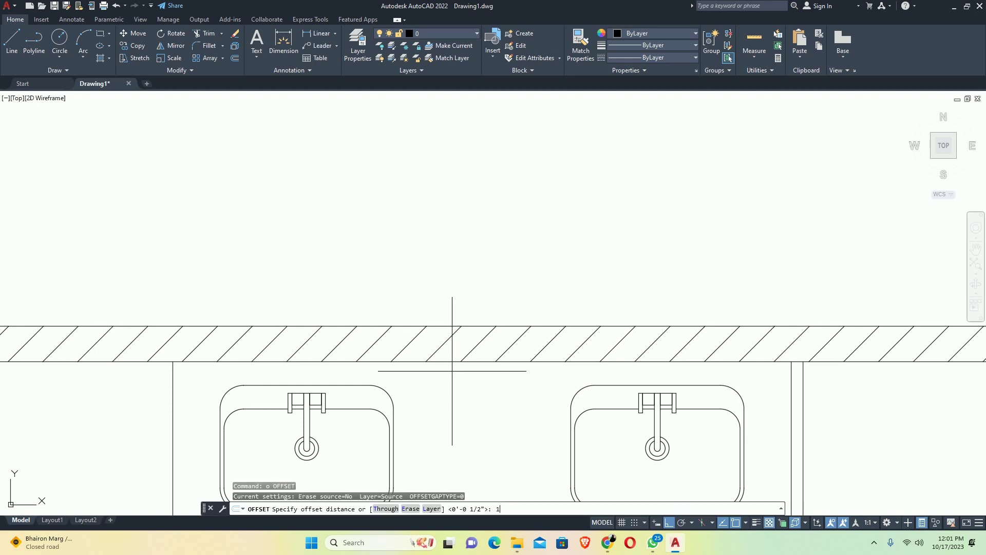
pyautogui.press('Return')
pyautogui.click(452, 368)
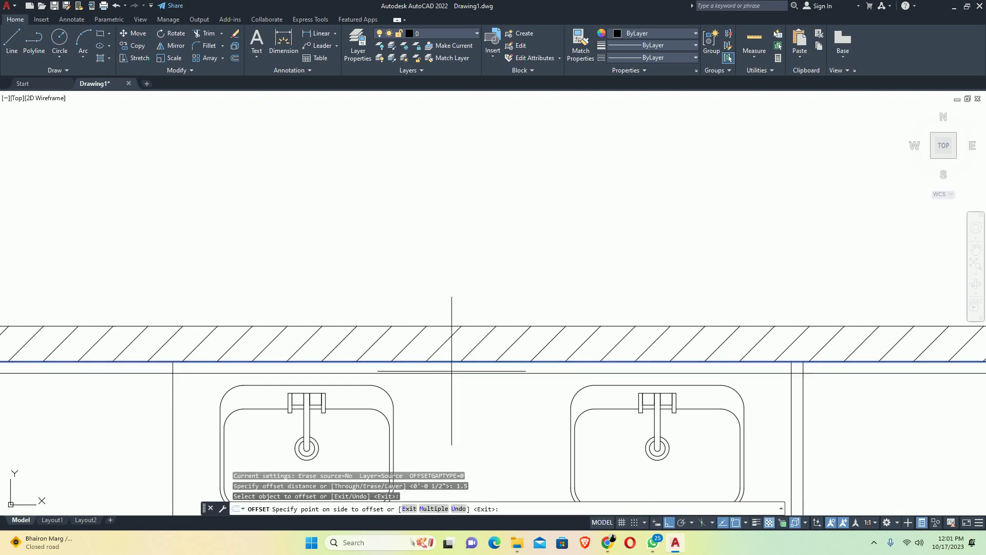
pyautogui.click(451, 390)
pyautogui.press('Escape')
pyautogui.press('Escape')
# Trim the offset line so it spans only the counter, between its left edge and the right partition
pyautogui.write('tr')
pyautogui.press('Return')
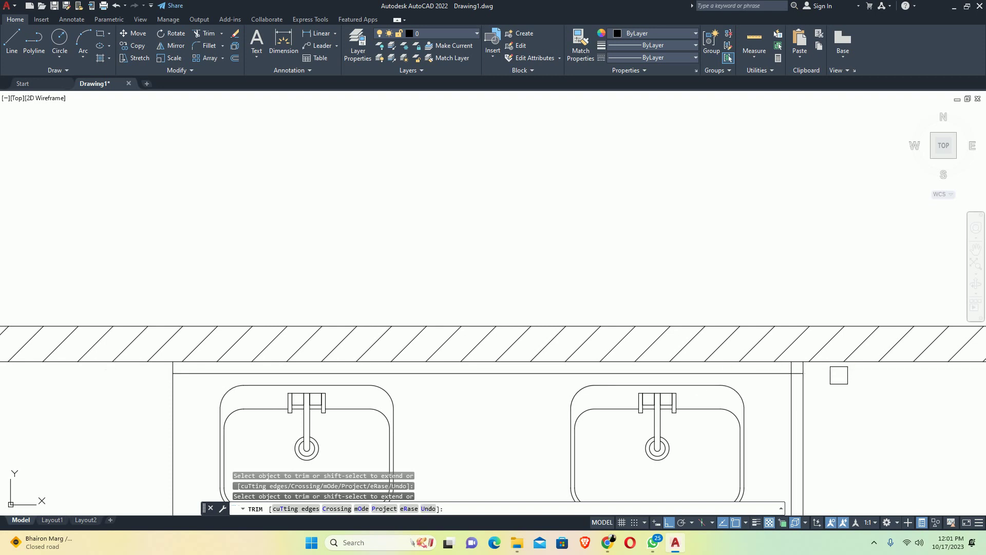
pyautogui.scroll(5, 838, 375)
pyautogui.press('Escape')
pyautogui.press('Escape')
pyautogui.scroll(-4, 626, 376)
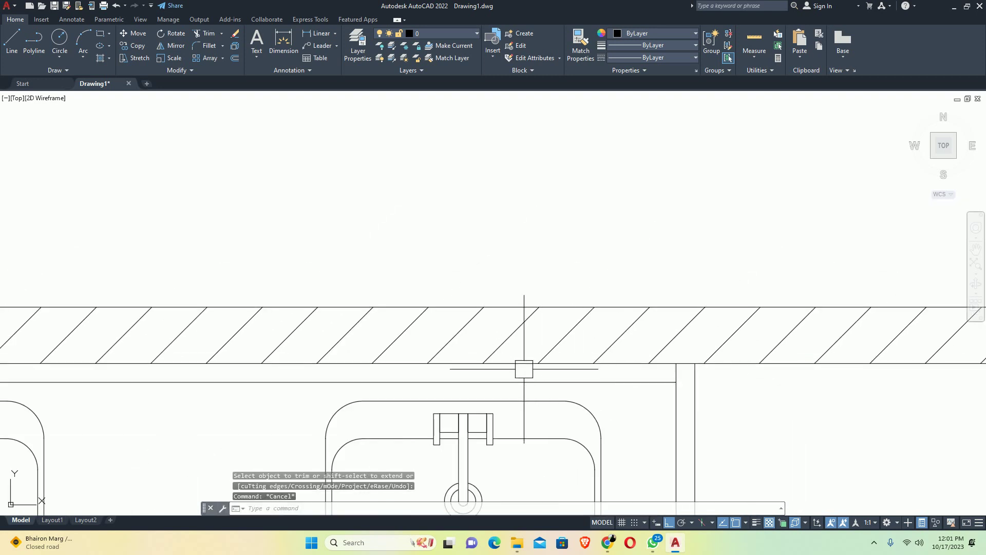
# Draw a vertical line through the middle of the narrow left bay, from the lower wall to the upper wall, using the mid-between-two-points snap
pyautogui.scroll(-2, 537, 371)
pyautogui.scroll(-2, 518, 432)
pyautogui.moveTo(518, 424); pyautogui.dragTo(503, 273, button='middle')
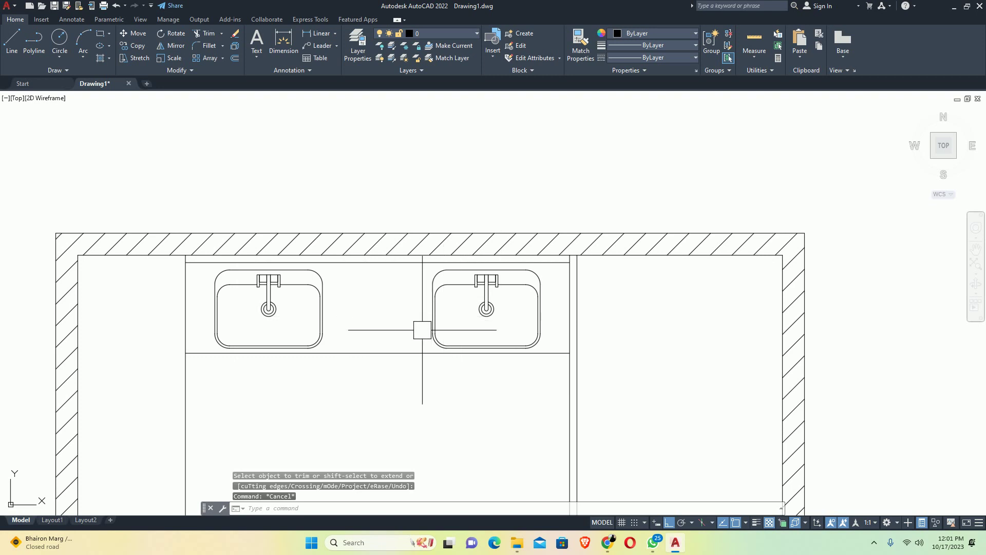
pyautogui.scroll(-2, 422, 330)
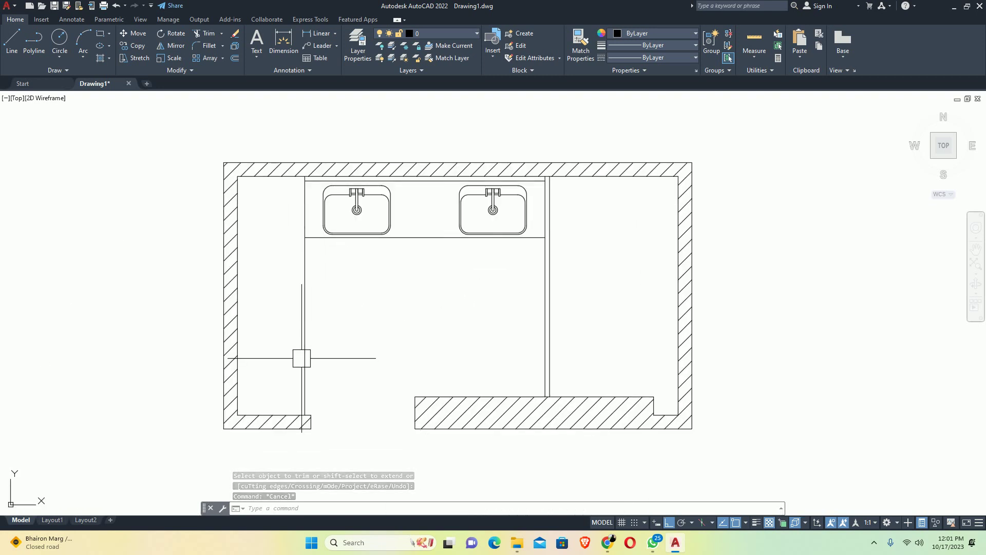
pyautogui.write('l')
pyautogui.press('Return')
pyautogui.write('mt')
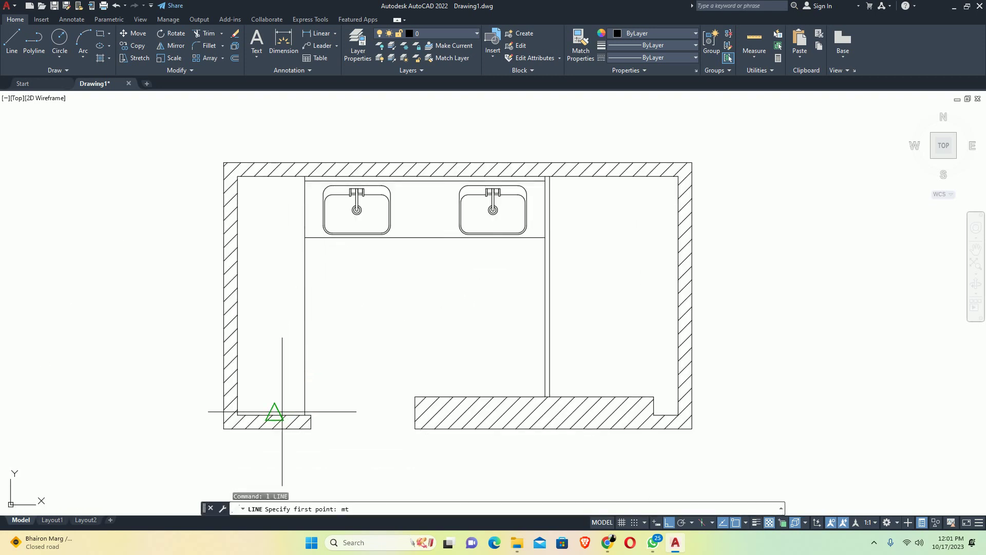
pyautogui.write('p')
pyautogui.press('Return')
pyautogui.click(237, 411)
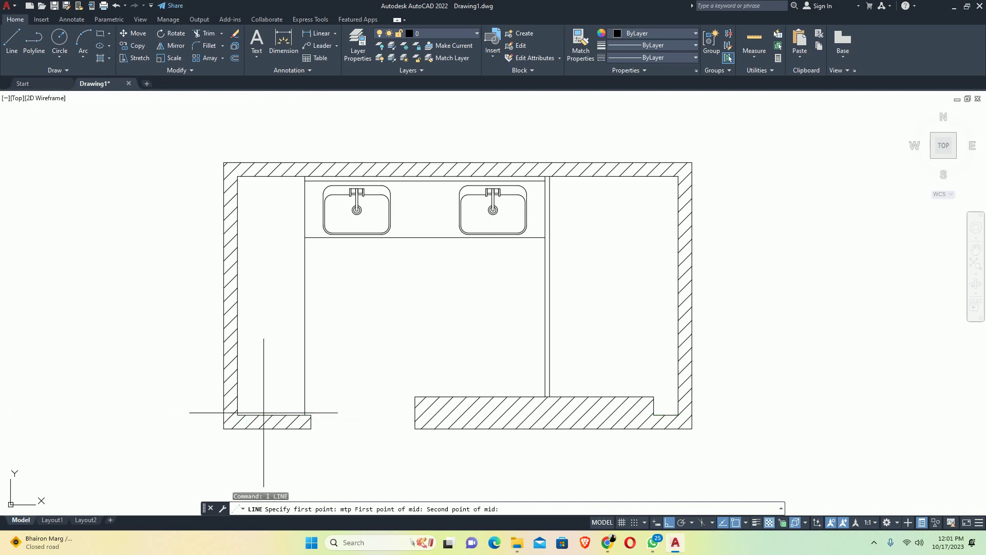
pyautogui.click(304, 414)
pyautogui.click(271, 177)
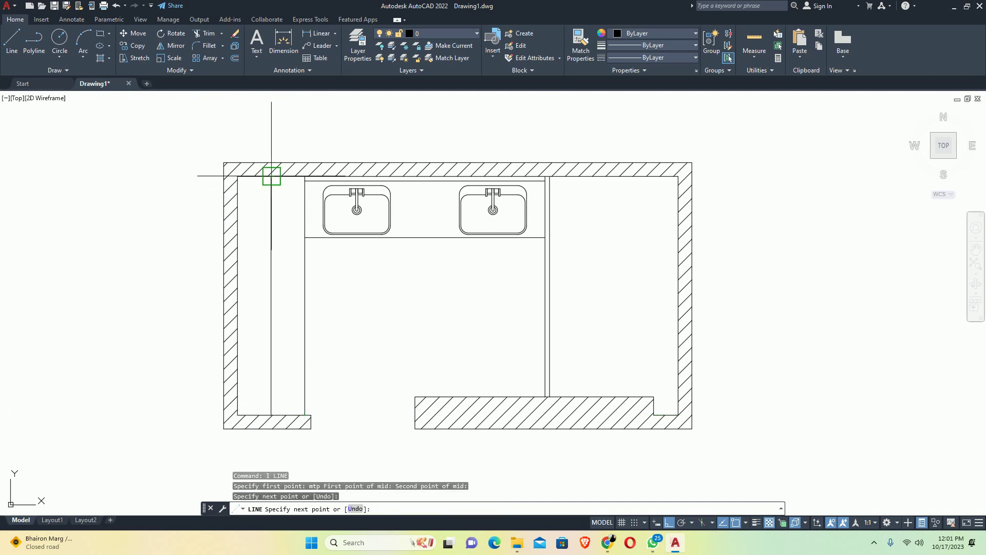
pyautogui.press('Escape')
# Offset the left bay's vertical centre line 0.25 inches to each side
pyautogui.moveTo(289, 302); pyautogui.dragTo(300, 298, button='middle')
pyautogui.write('o')
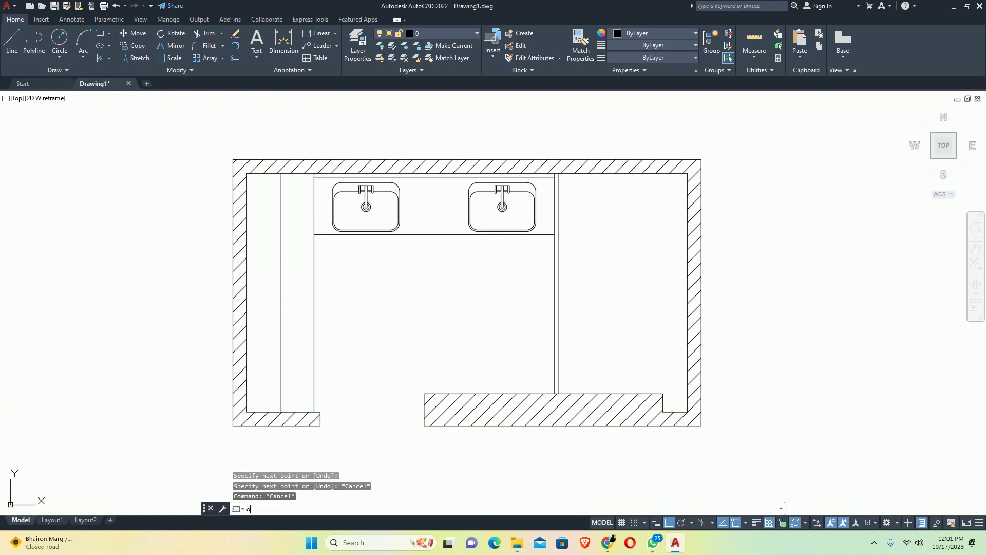
pyautogui.press('Return')
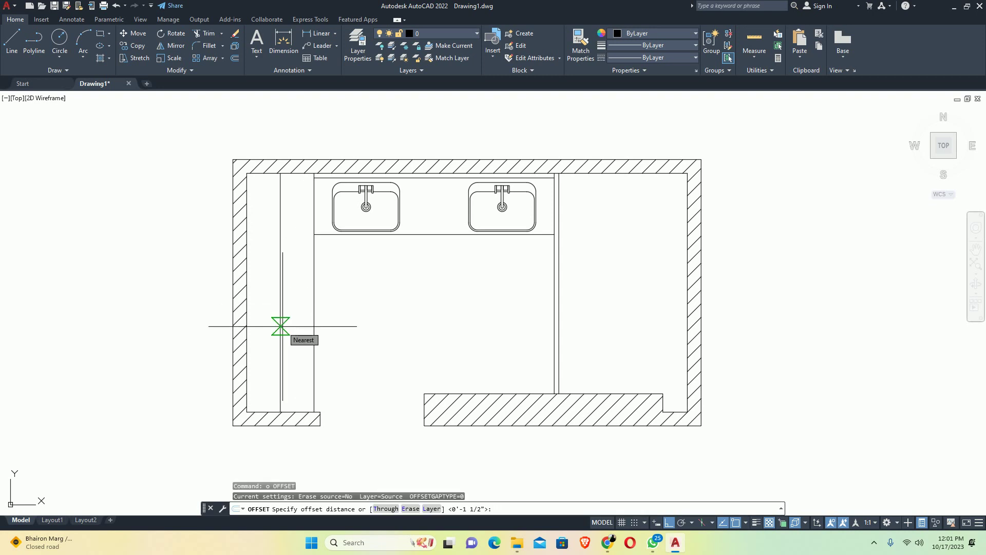
pyautogui.press('Return')
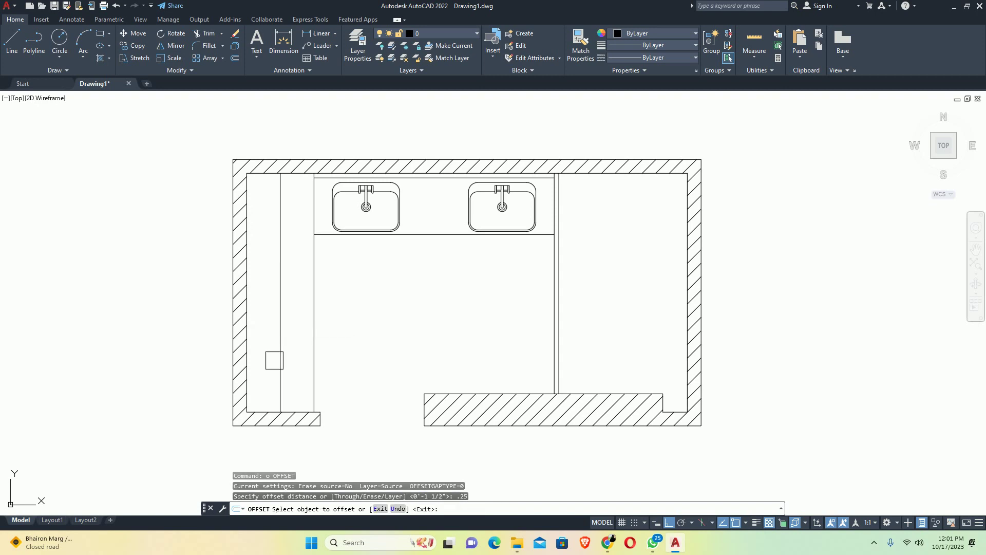
pyautogui.click(282, 360)
pyautogui.click(264, 363)
pyautogui.scroll(6, 284, 383)
pyautogui.moveTo(284, 385); pyautogui.dragTo(294, 273, button='middle')
pyautogui.scroll(3, 282, 345)
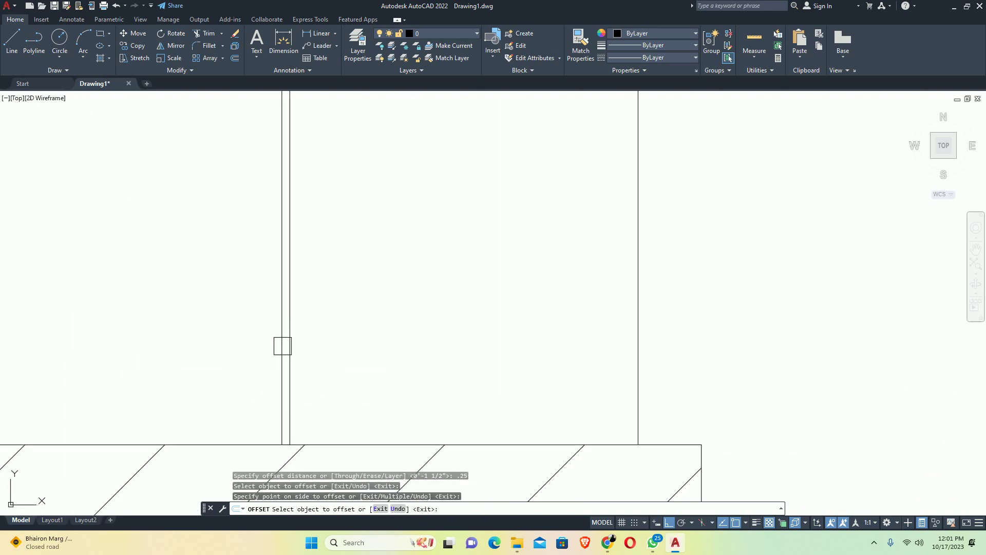
pyautogui.click(286, 356)
pyautogui.click(314, 356)
pyautogui.press('Escape')
# Delete the original centre line between the two offset lines in the left bay
pyautogui.click(292, 380)
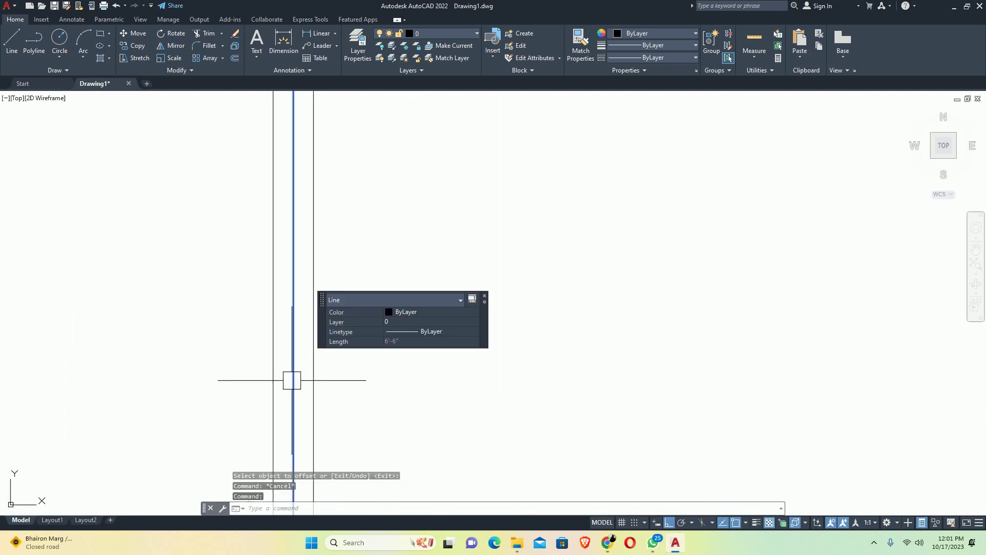
pyautogui.scroll(-3, 269, 362)
pyautogui.press('Delete')
# Offset the inner face of the lower-left wall 1.5 inches upward across the thin partition
pyautogui.scroll(-2, 346, 297)
pyautogui.moveTo(346, 297); pyautogui.dragTo(319, 359, button='middle')
pyautogui.write('o')
pyautogui.press('Return')
pyautogui.write('1')
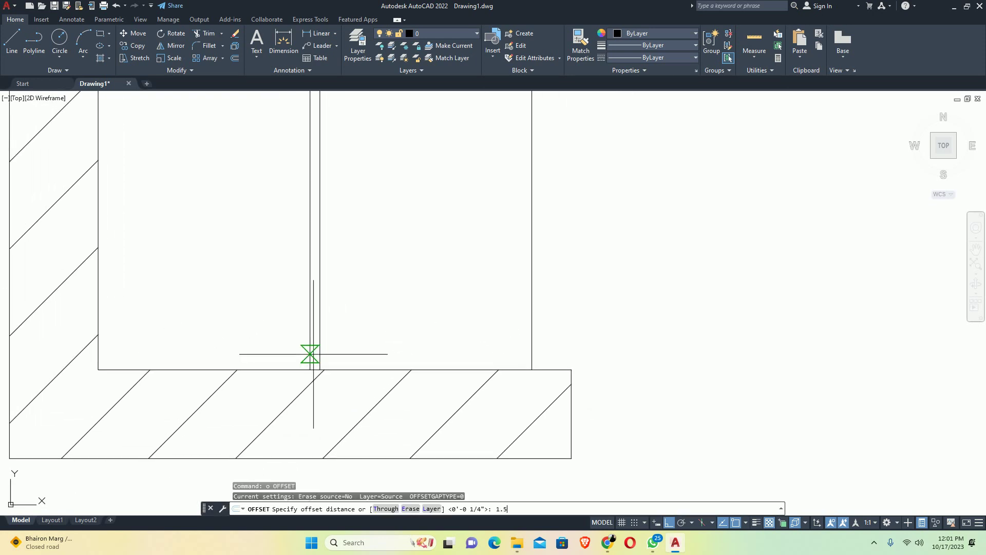
pyautogui.press('Return')
pyautogui.click(347, 368)
pyautogui.click(342, 340)
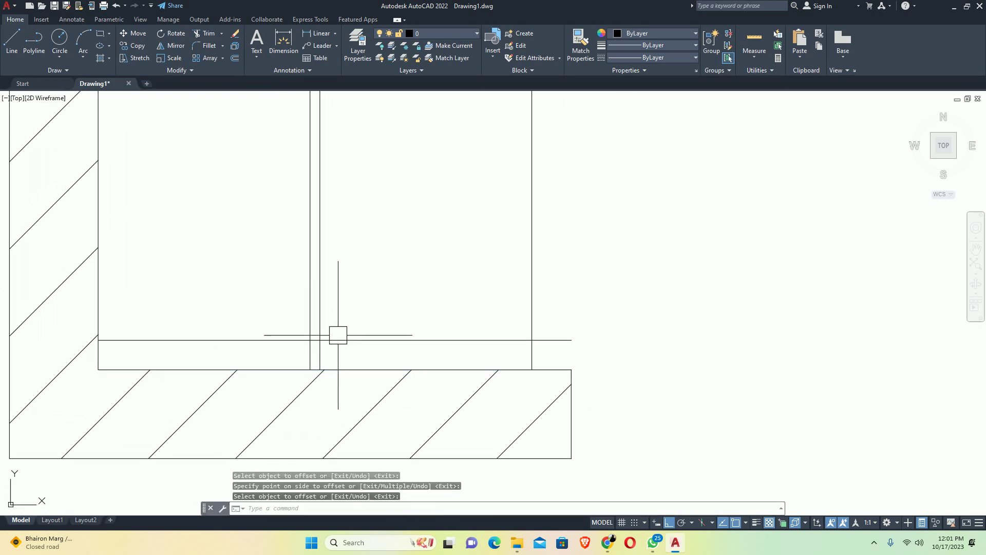
pyautogui.press('Escape')
pyautogui.press('Escape')
pyautogui.press('Escape')
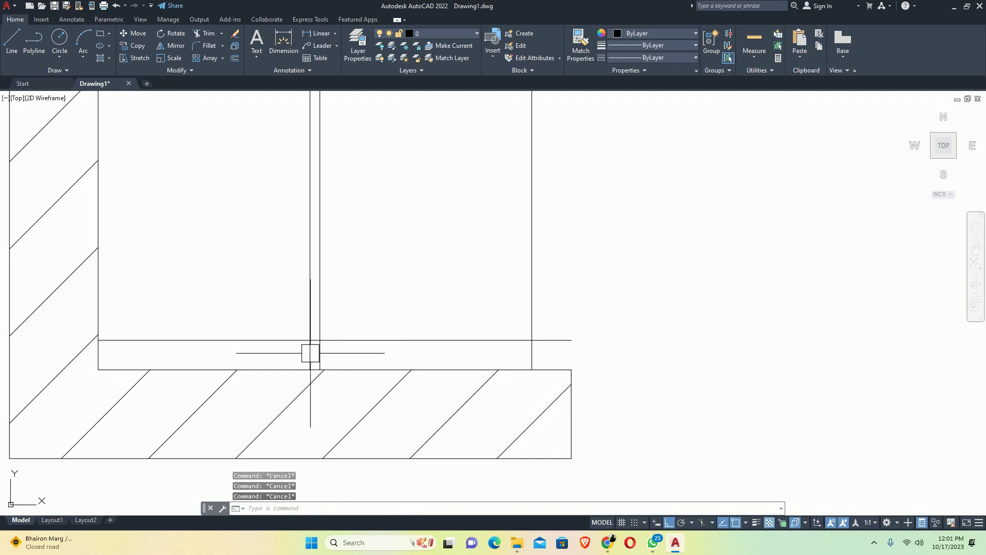
# Trim the horizontal offset line so only the piece between the thin partition's two lines is kept
pyautogui.press('Return')
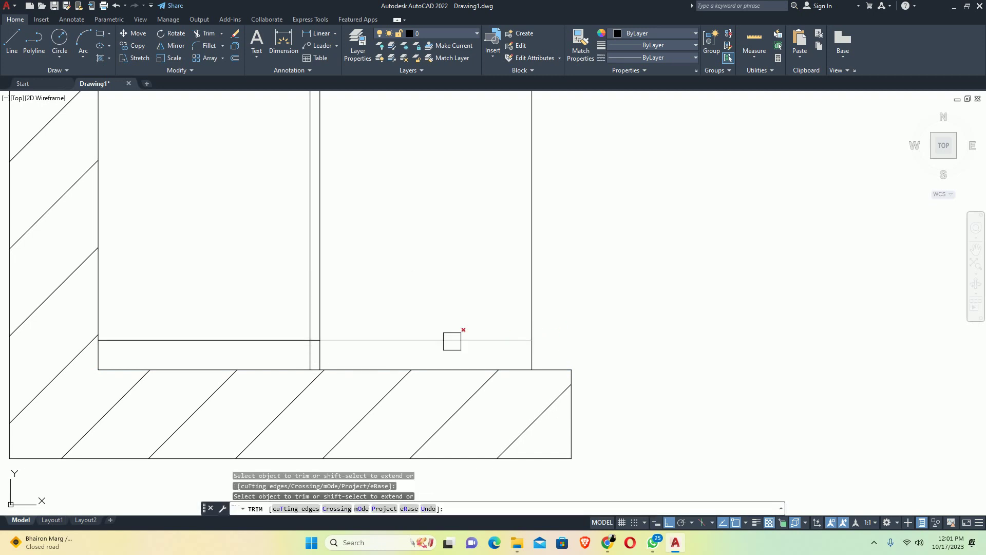
pyautogui.click(264, 339)
pyautogui.press('Escape')
# Draw a vertical line from the midpoint of the short horizontal segment down to the wall face
pyautogui.write('l')
pyautogui.press('Return')
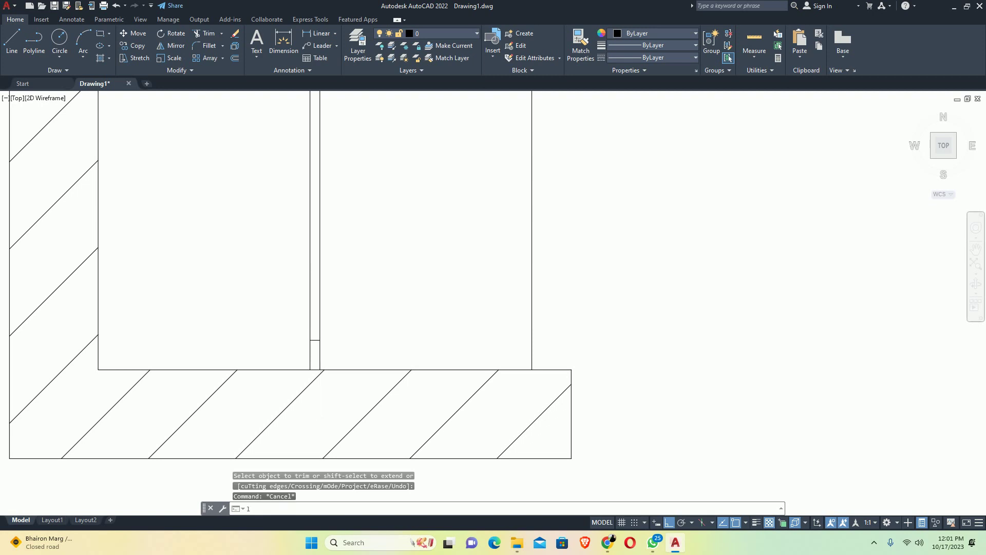
pyautogui.scroll(6, 318, 340)
pyautogui.click(302, 339)
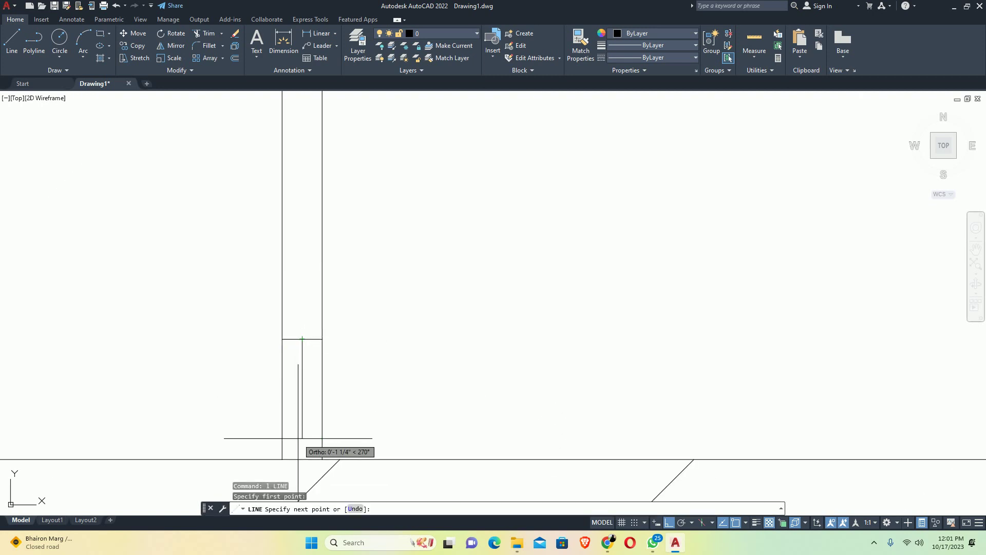
pyautogui.click(302, 462)
pyautogui.press('Escape')
# Offset the short vertical centre line 0.38 inches to both sides
pyautogui.write('o')
pyautogui.press('Return')
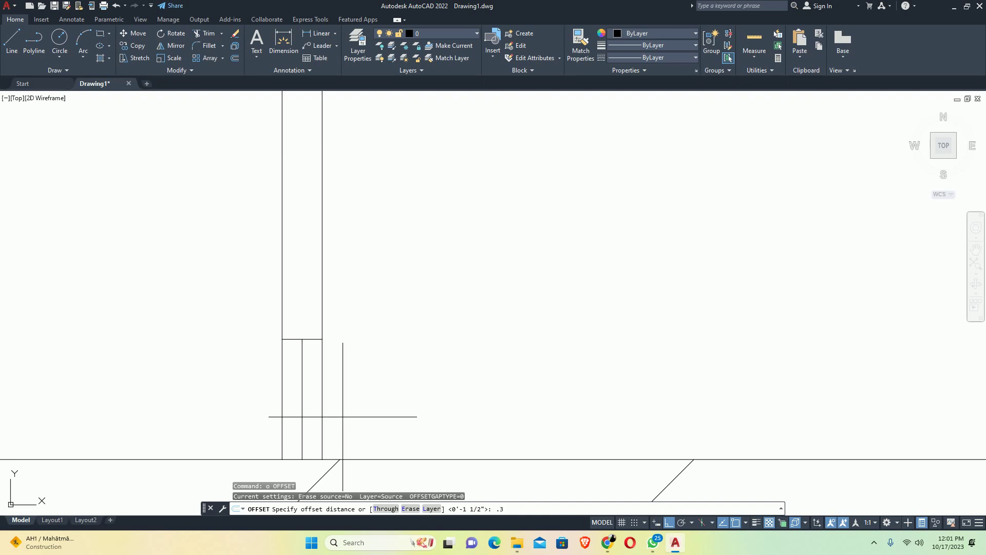
pyautogui.write('.38')
pyautogui.press('Return')
pyautogui.scroll(2, 315, 392)
pyautogui.click(302, 385)
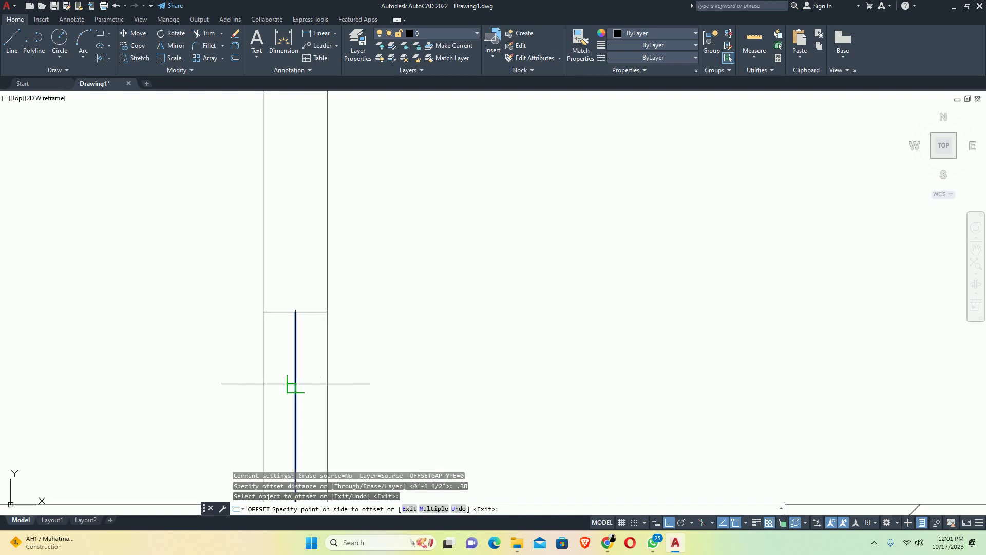
pyautogui.scroll(-4, 239, 359)
pyautogui.click(183, 342)
pyautogui.scroll(3, 227, 367)
pyautogui.click(222, 359)
pyautogui.click(284, 352)
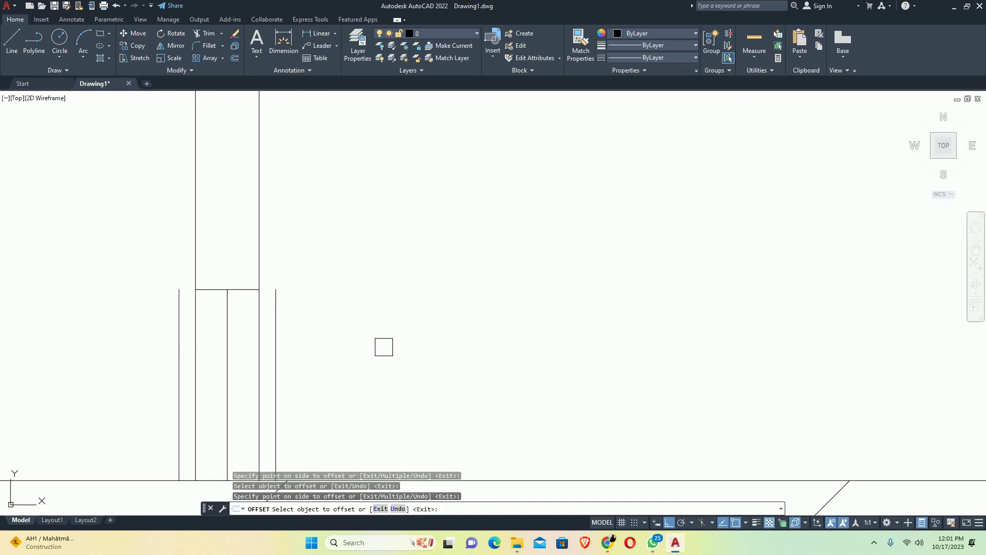
pyautogui.press('Escape')
# Extend the short horizontal segment to both outer offset lines and trim away the lines inside the resulting bracket
pyautogui.moveTo(303, 342); pyautogui.dragTo(430, 330, button='middle')
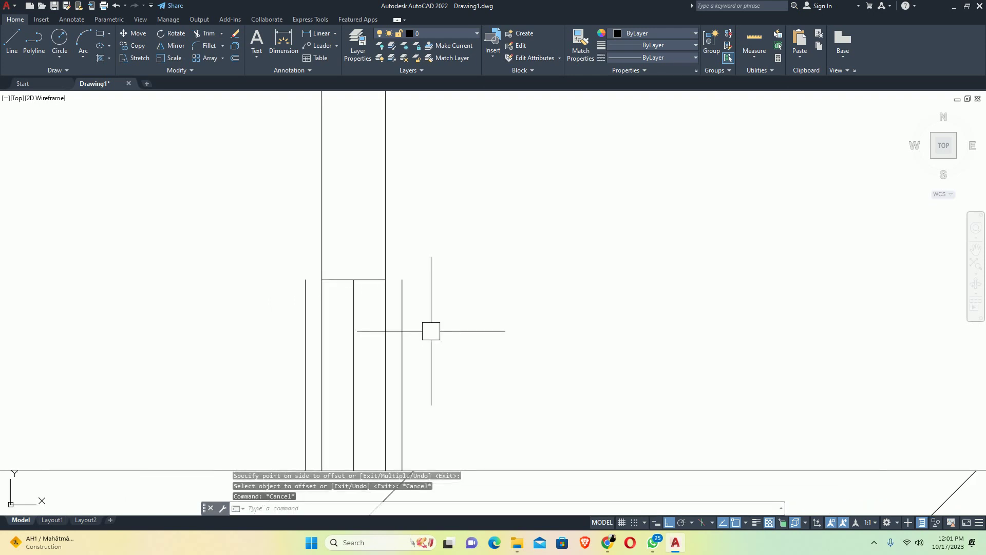
pyautogui.press('Return')
pyautogui.scroll(2, 380, 280)
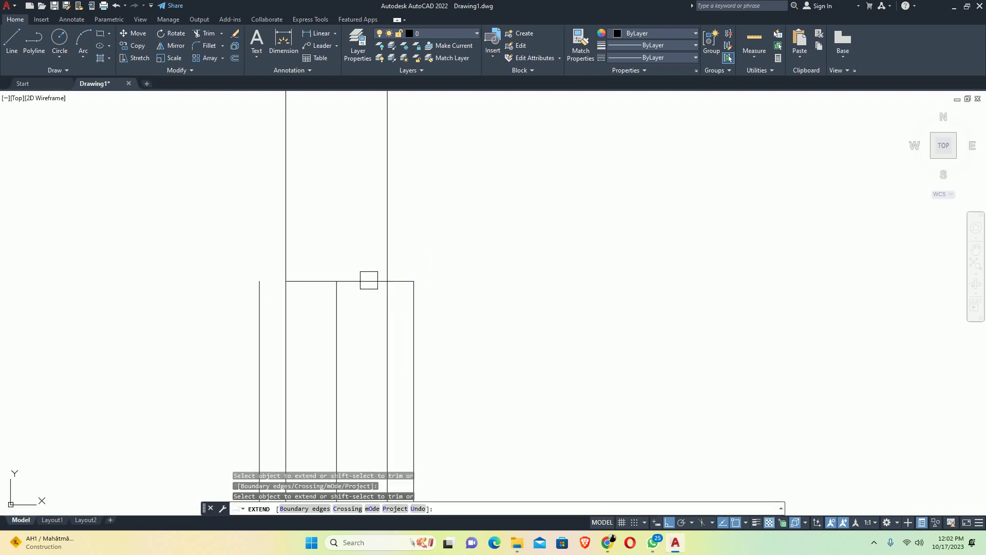
pyautogui.keyDown('shift'); pyautogui.click(293, 338); pyautogui.keyUp('shift')
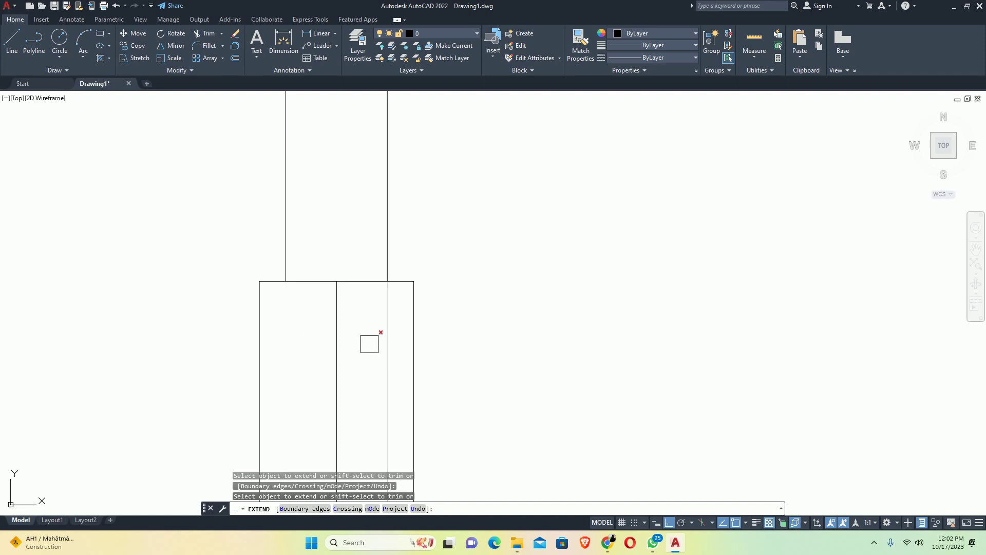
pyautogui.scroll(-12, 383, 295)
pyautogui.press('Escape')
pyautogui.press('Escape')
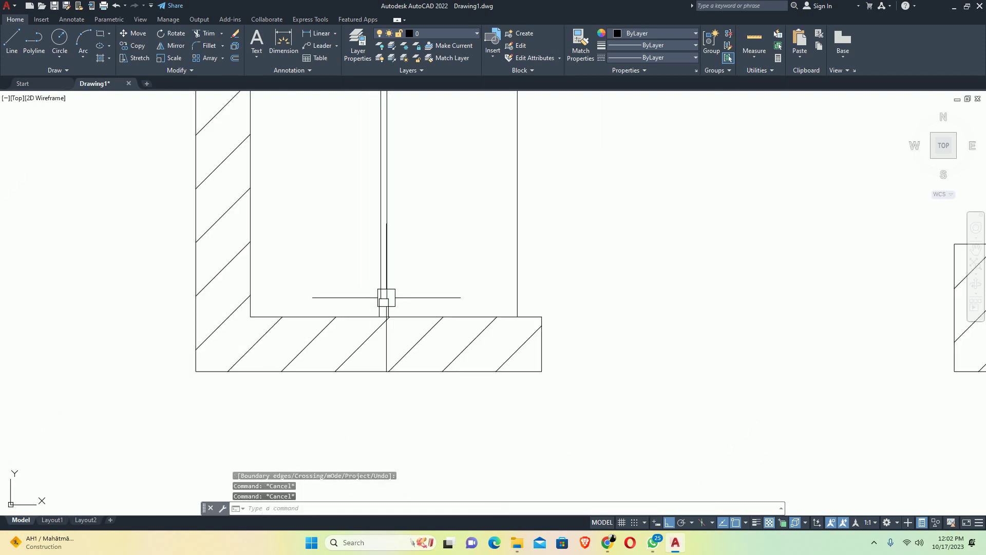
# Mirror the thin partition's lower bracket about the bay's horizontal mid-height axis to its upper end, keeping the original
pyautogui.scroll(4, 360, 297)
pyautogui.write('mi')
pyautogui.press('Return')
pyautogui.click(341, 269)
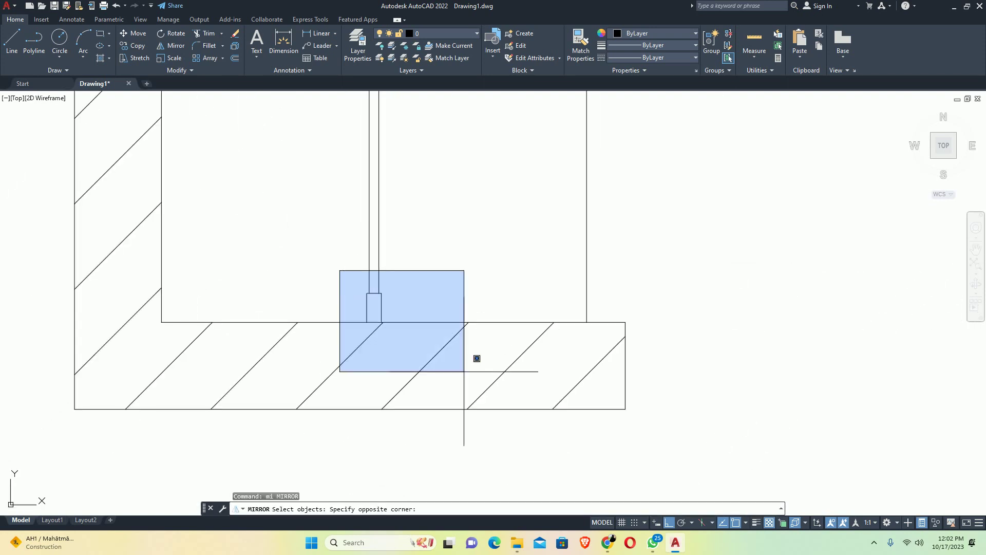
pyautogui.click(465, 362)
pyautogui.scroll(-6, 453, 297)
pyautogui.moveTo(431, 304); pyautogui.dragTo(417, 431, button='middle')
pyautogui.scroll(-4, 440, 389)
pyautogui.press('Return')
pyautogui.click(452, 330)
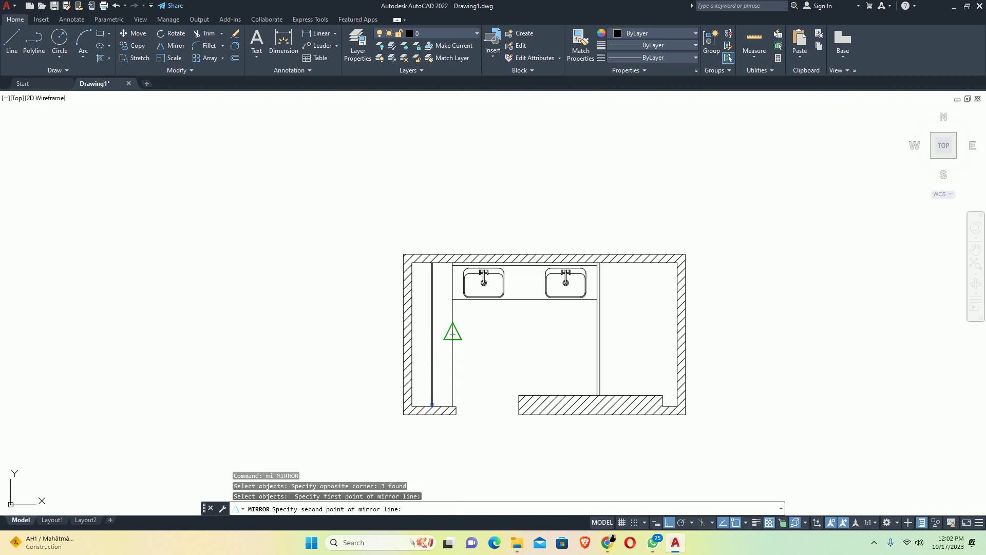
pyautogui.click(502, 335)
pyautogui.press('Escape')
# Trim away the thin partition's two lines inside the mirrored bracket at the upper wall
pyautogui.scroll(2, 442, 258)
pyautogui.scroll(5, 441, 258)
pyautogui.scroll(4, 379, 293)
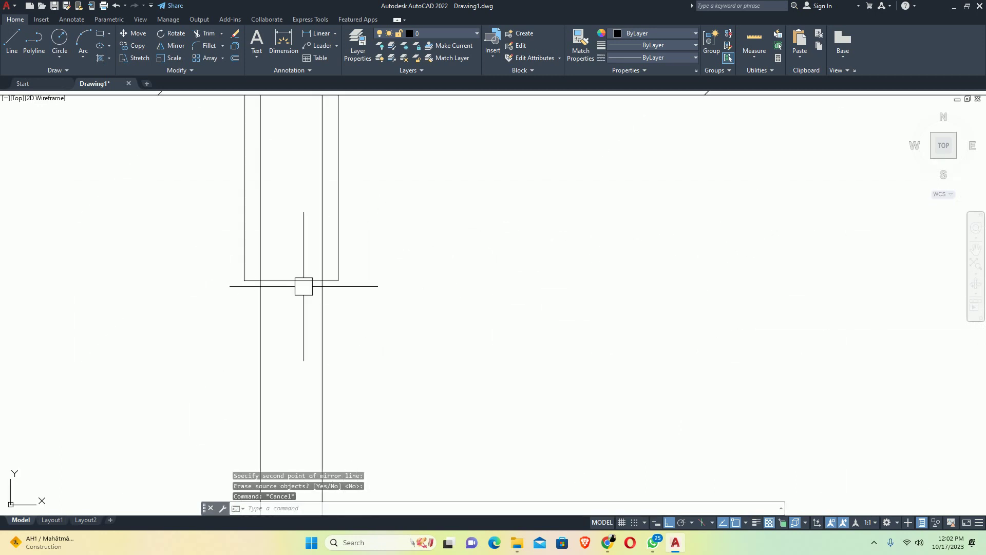
pyautogui.scroll(-2, 303, 284)
pyautogui.write('tr')
pyautogui.press('Return')
pyautogui.click(308, 329)
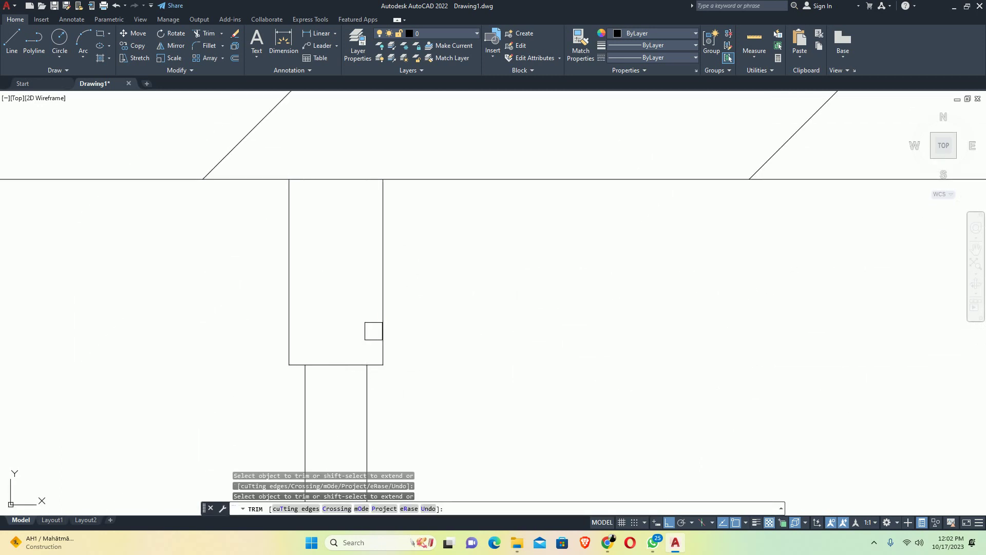
pyautogui.press('Escape')
pyautogui.press('Escape')
pyautogui.scroll(-6, 360, 288)
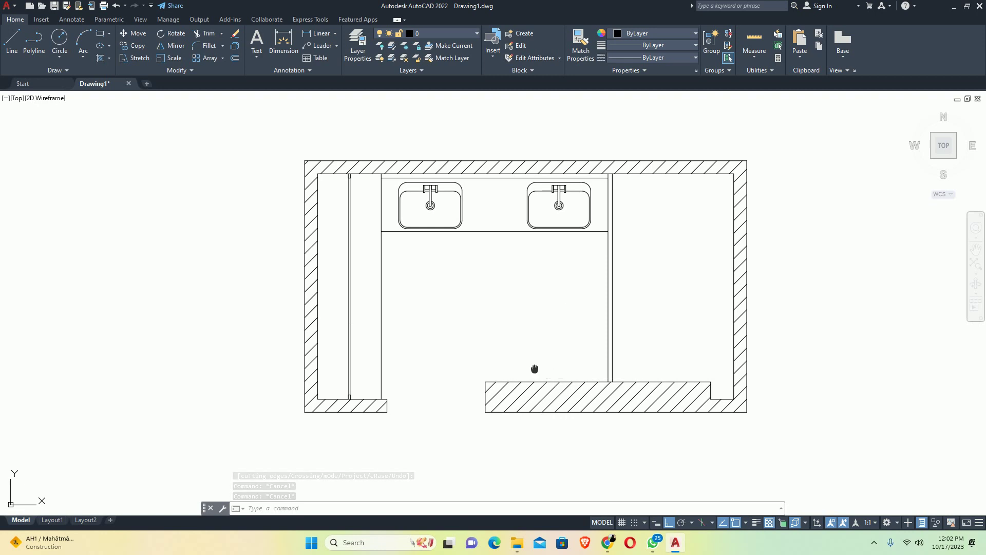
pyautogui.moveTo(535, 361); pyautogui.dragTo(483, 363, button='middle')
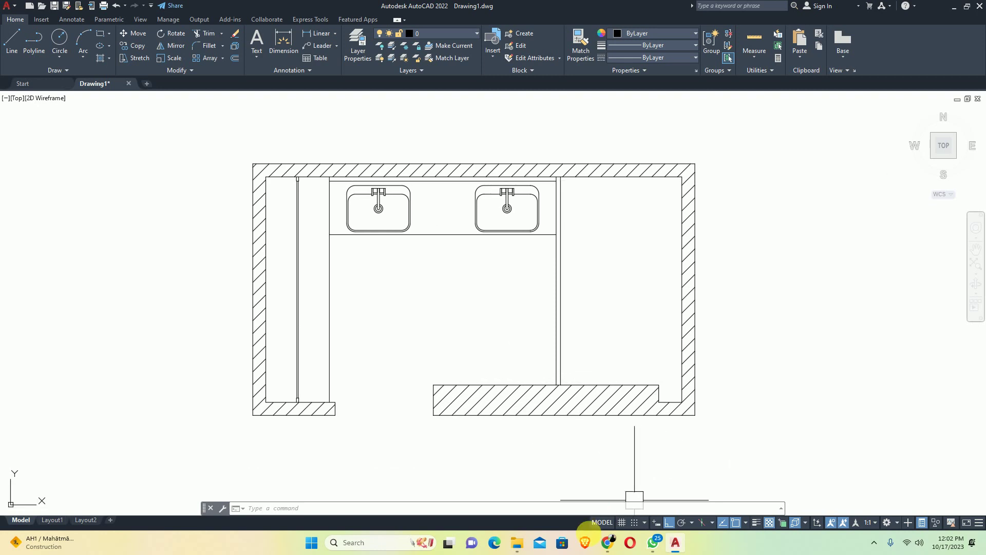
# Switch to Chrome, search Google for "cadd blocks" in a new tab and open cad-blocks.net
pyautogui.click(607, 542)
pyautogui.click(503, 444)
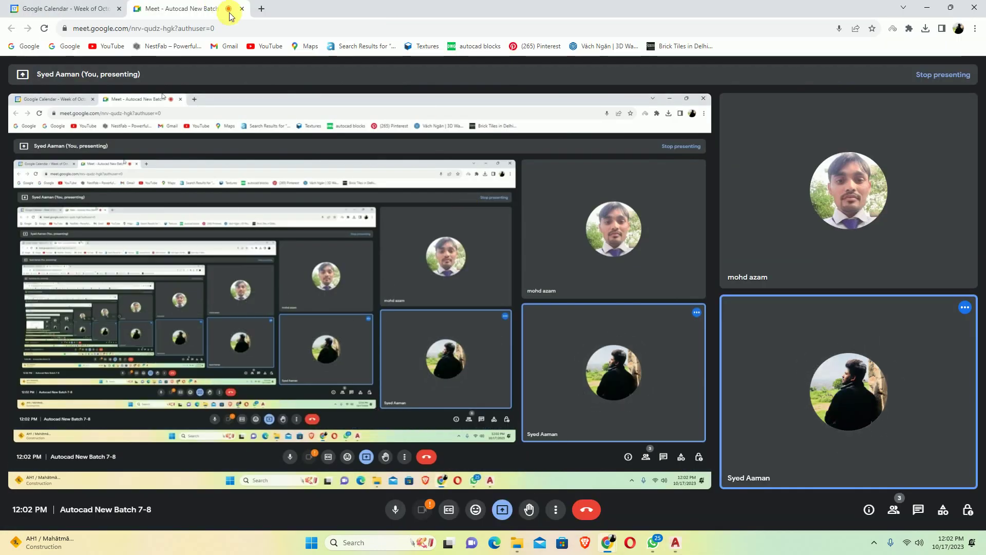
pyautogui.click(259, 10)
pyautogui.click(423, 220)
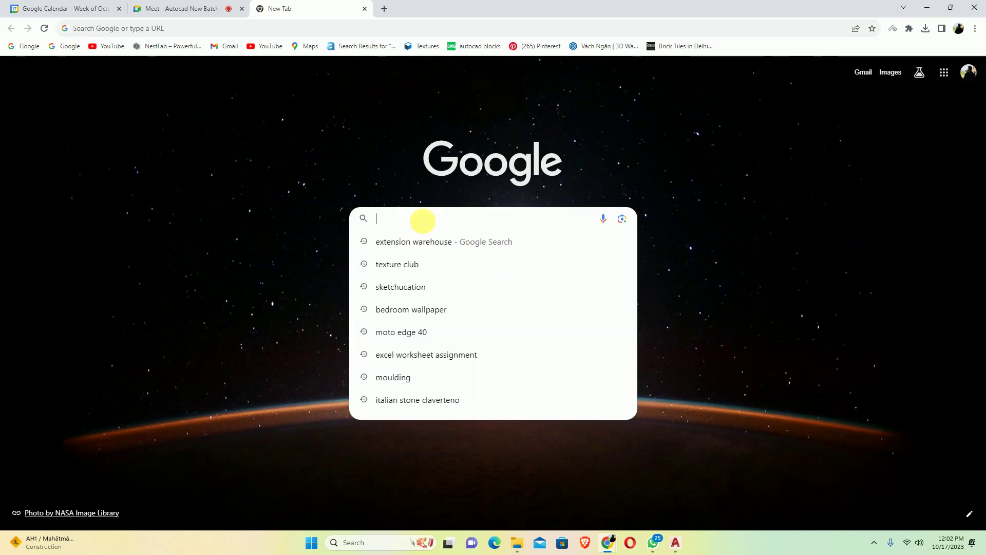
pyautogui.write('cadd')
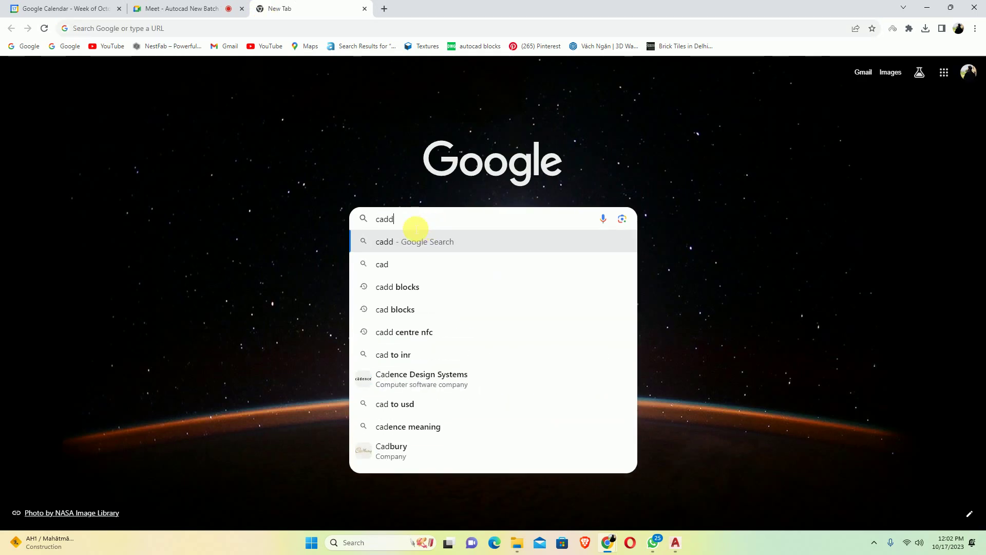
pyautogui.click(402, 264)
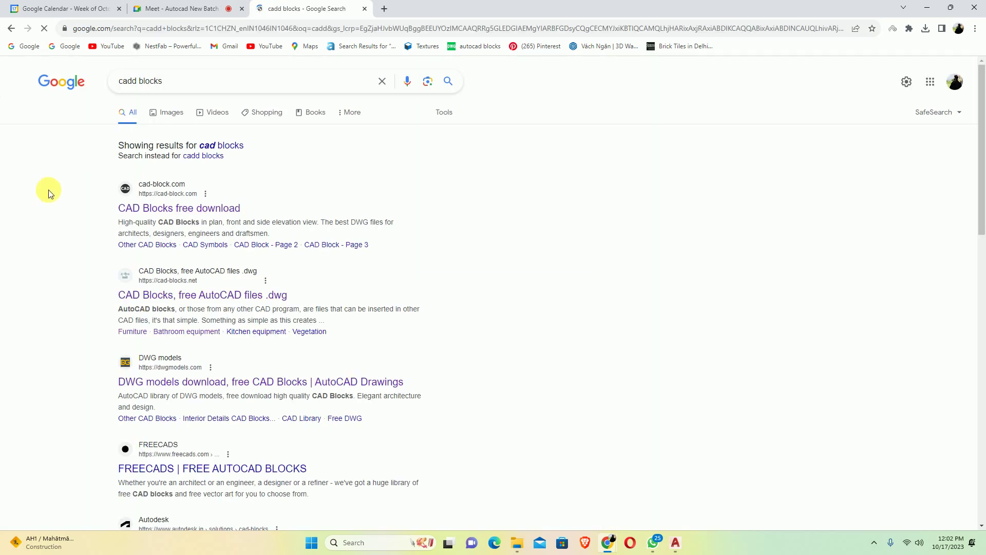
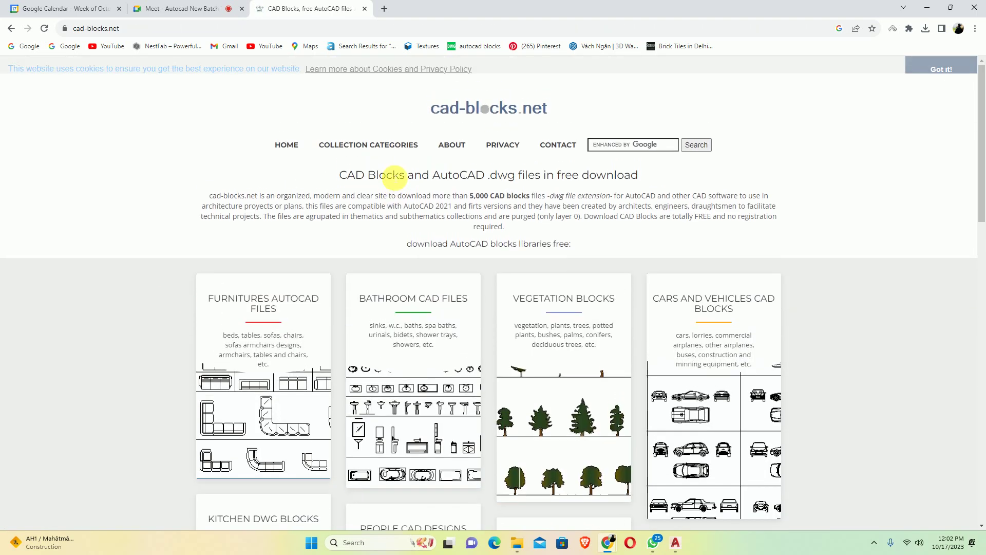
# Go to the bathroom CAD files on cad-blocks.net and open the W.C. CAD blocks collection
pyautogui.moveTo(375, 162)
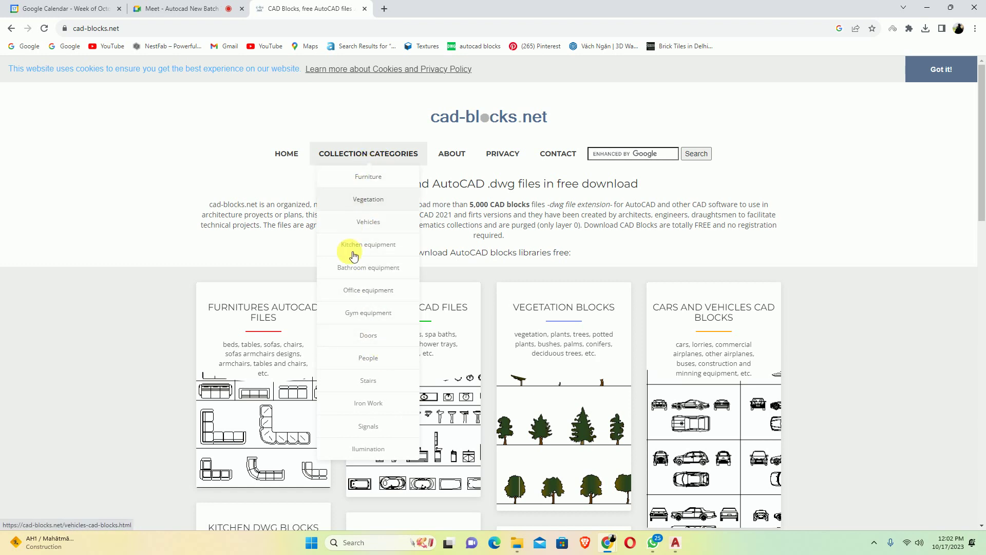
pyautogui.click(423, 303)
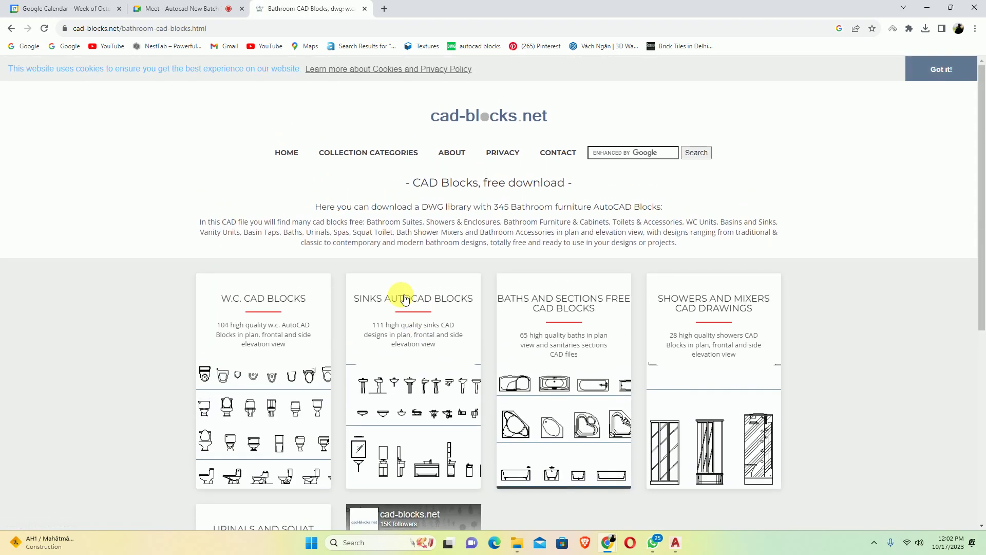
pyautogui.scroll(-1, 374, 298)
pyautogui.scroll(-1, 374, 297)
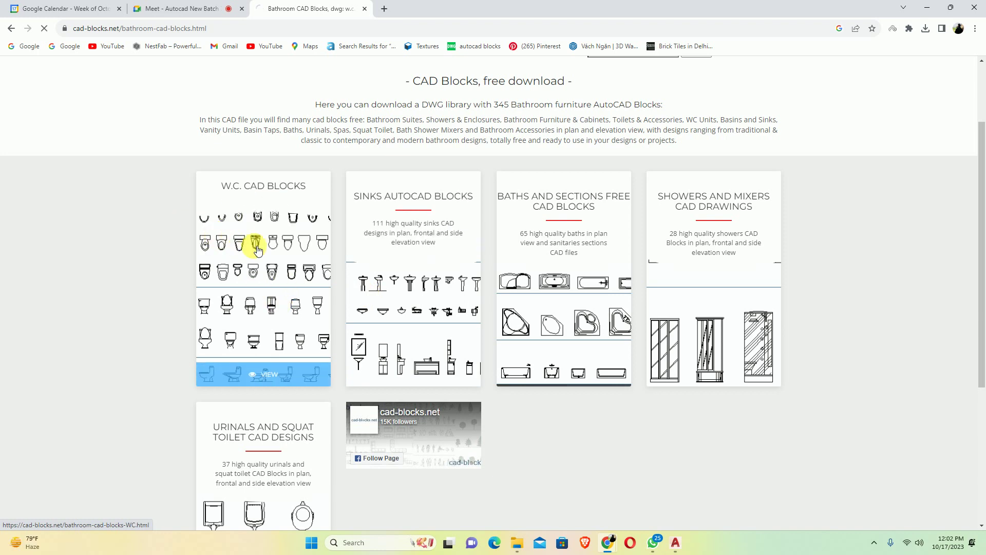
# Return to the bathroom CAD blocks page, dismiss the ad and reopen the W.C. collection
pyautogui.scroll(-3, 380, 308)
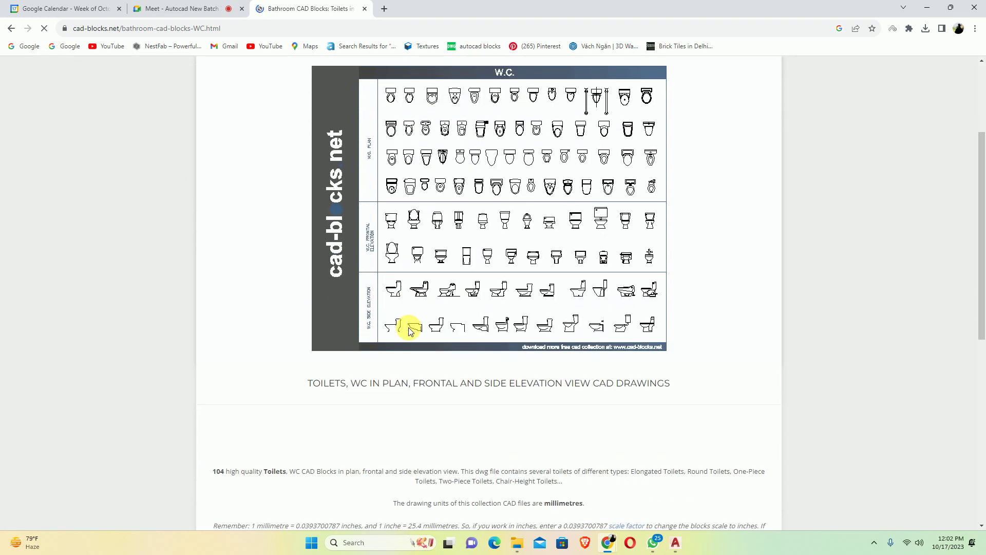
pyautogui.scroll(-4, 416, 330)
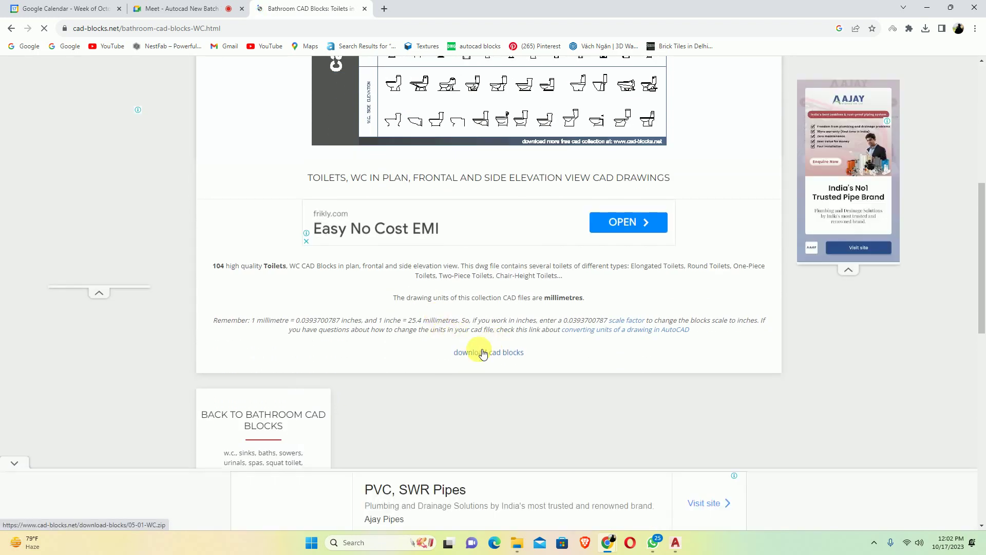
pyautogui.scroll(-5, 483, 353)
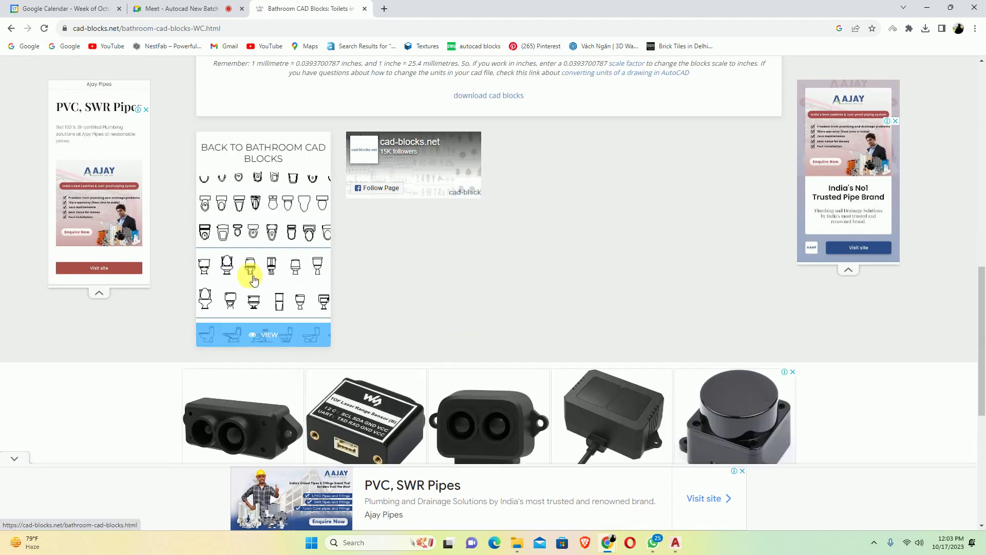
pyautogui.scroll(1, 262, 241)
pyautogui.click(256, 210)
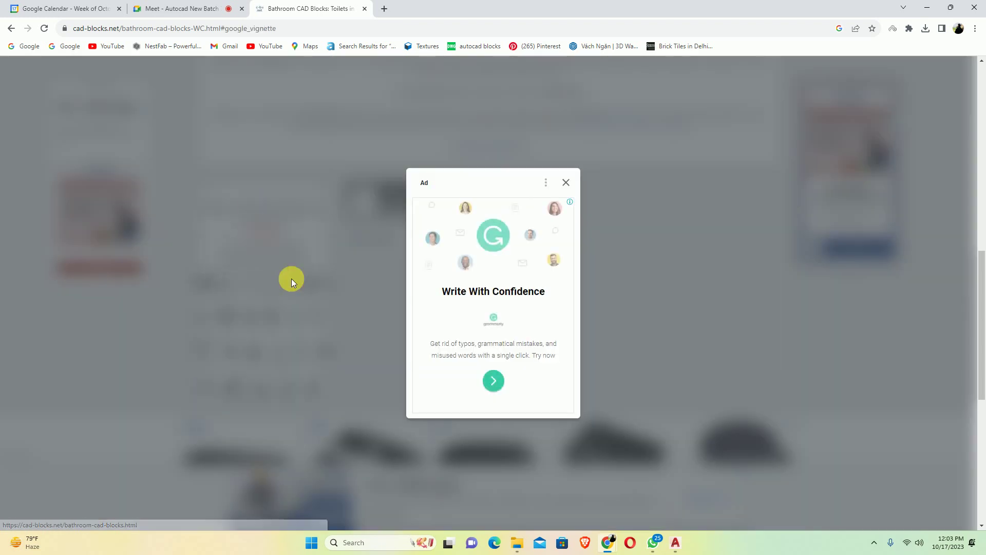
pyautogui.click(572, 183)
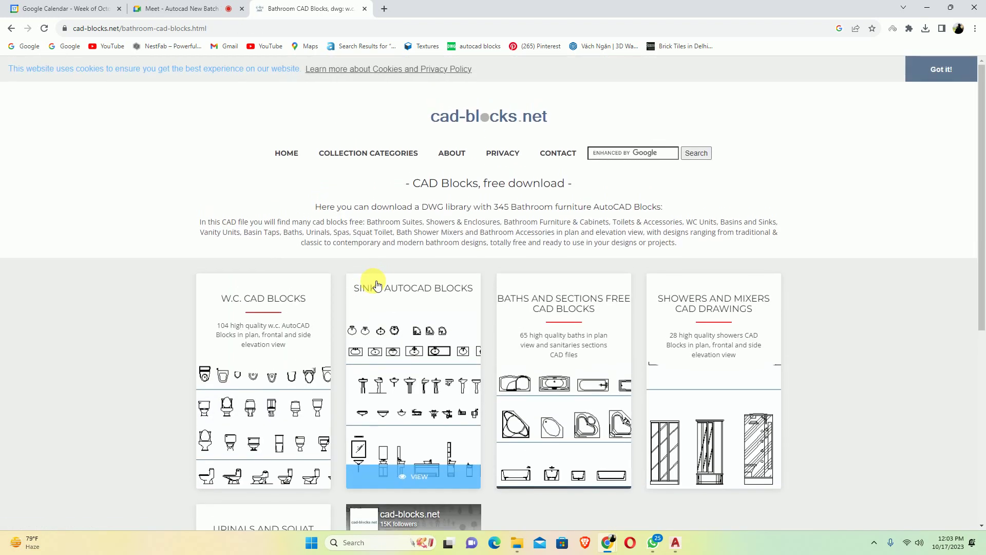
pyautogui.scroll(-2, 293, 326)
pyautogui.click(243, 298)
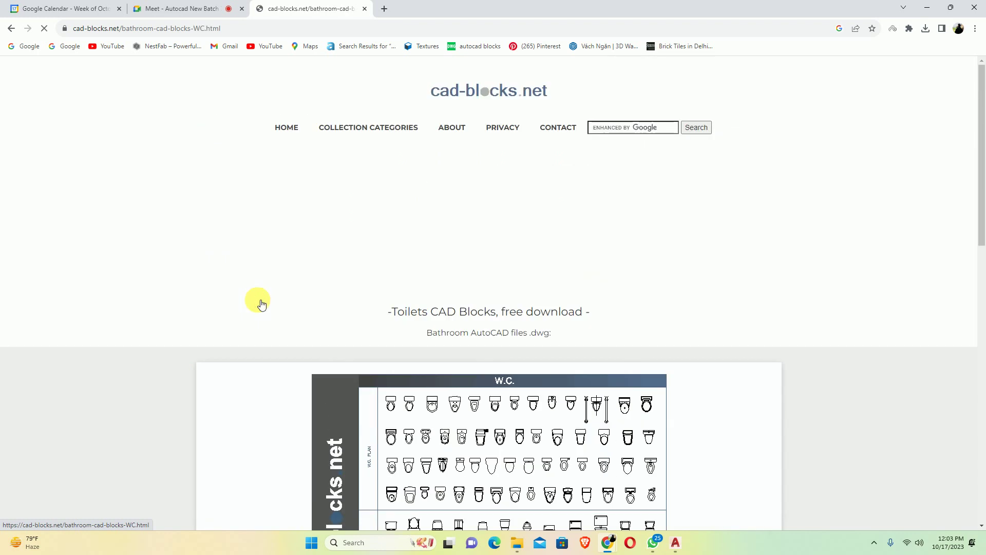
# Download the toilet CAD blocks archive 05-01-WC.zip and show it in the Downloads folder
pyautogui.scroll(-4, 469, 315)
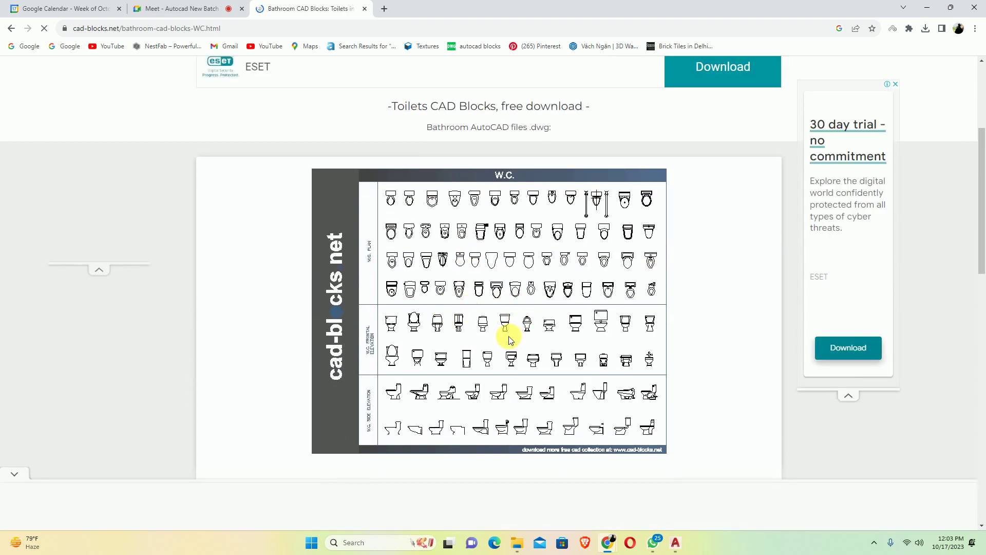
pyautogui.scroll(-3, 513, 303)
pyautogui.scroll(-3, 510, 297)
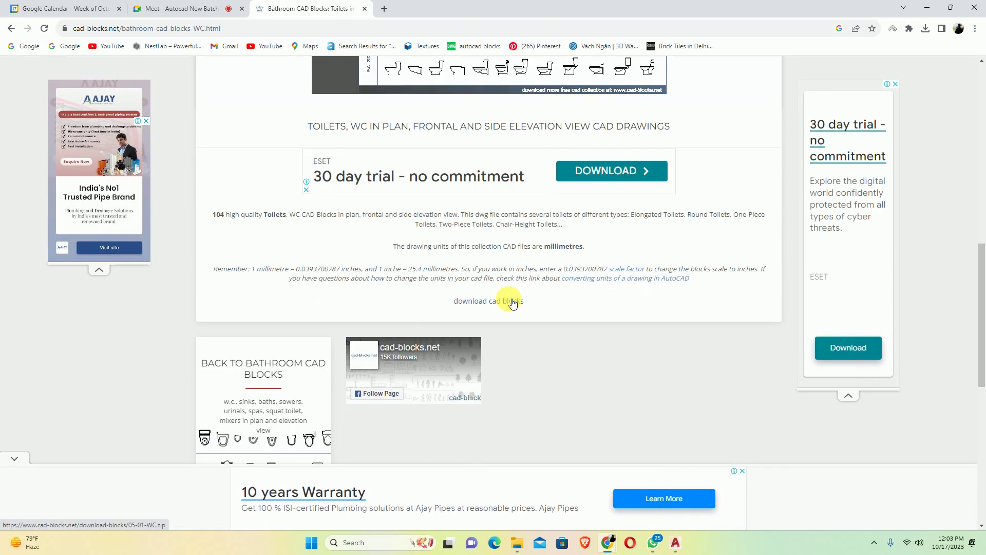
pyautogui.scroll(-3, 486, 303)
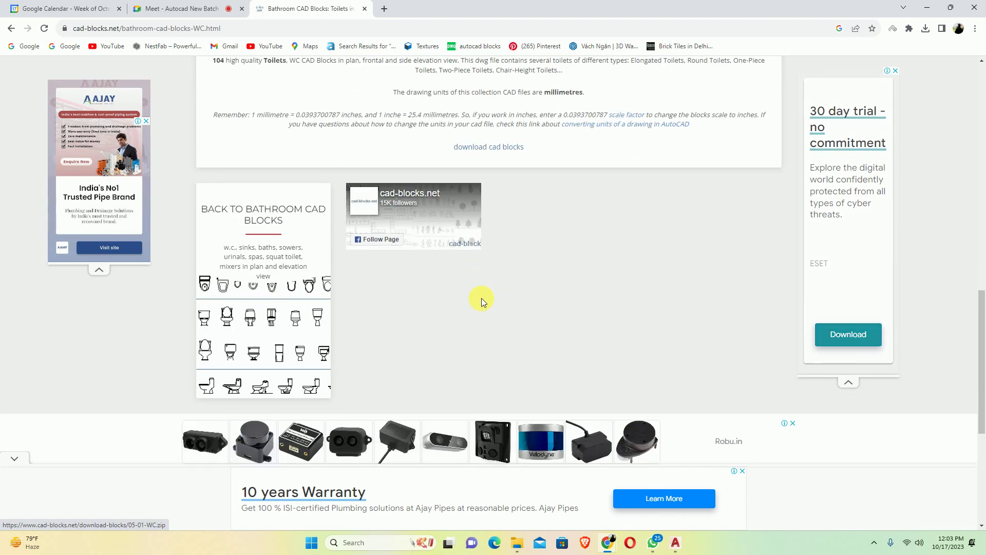
pyautogui.scroll(2, 482, 297)
pyautogui.click(497, 251)
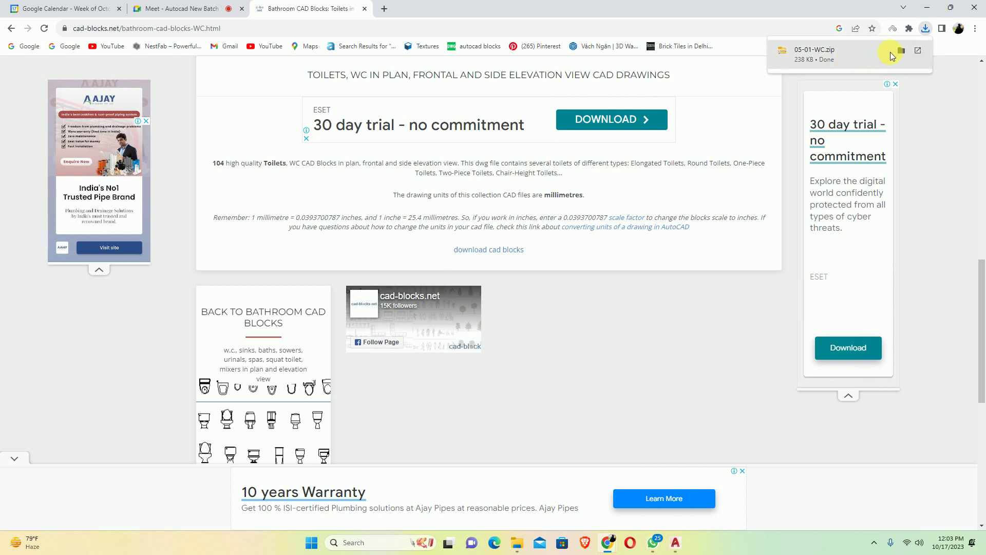
pyautogui.click(900, 50)
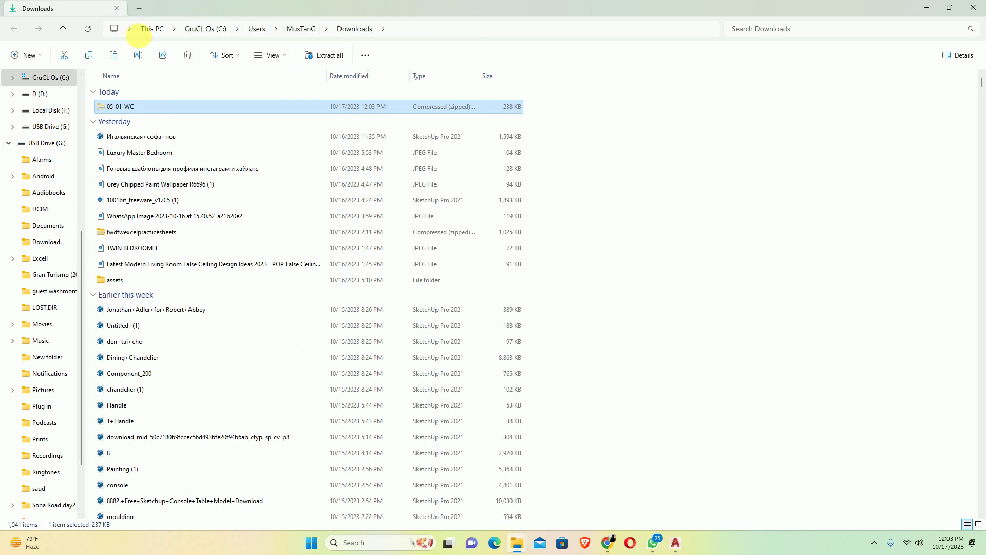
# Create a folder named "Cad lib" on drive D and paste the 05-01-WC archive into it
pyautogui.click(149, 31)
pyautogui.doubleClick(299, 98)
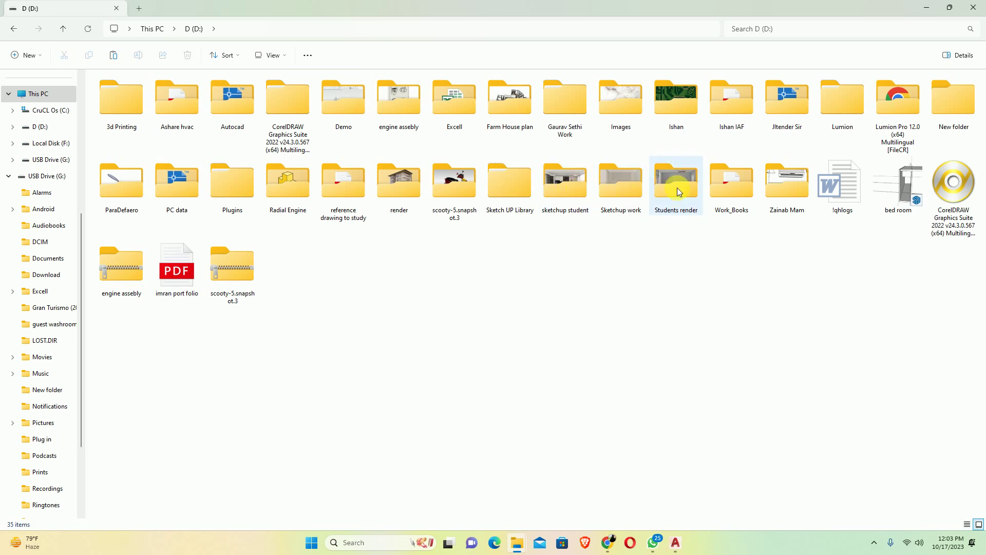
pyautogui.doubleClick(518, 189)
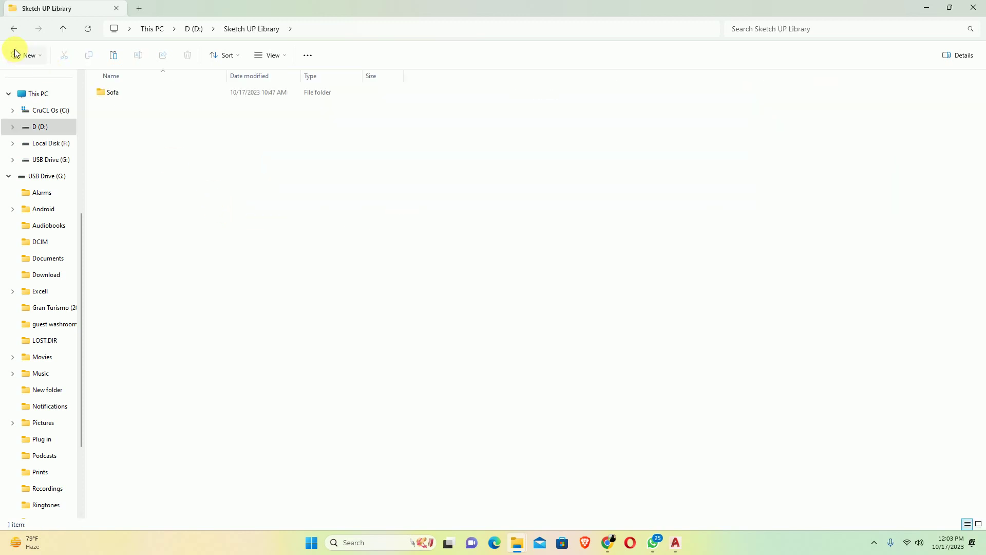
pyautogui.click(61, 33)
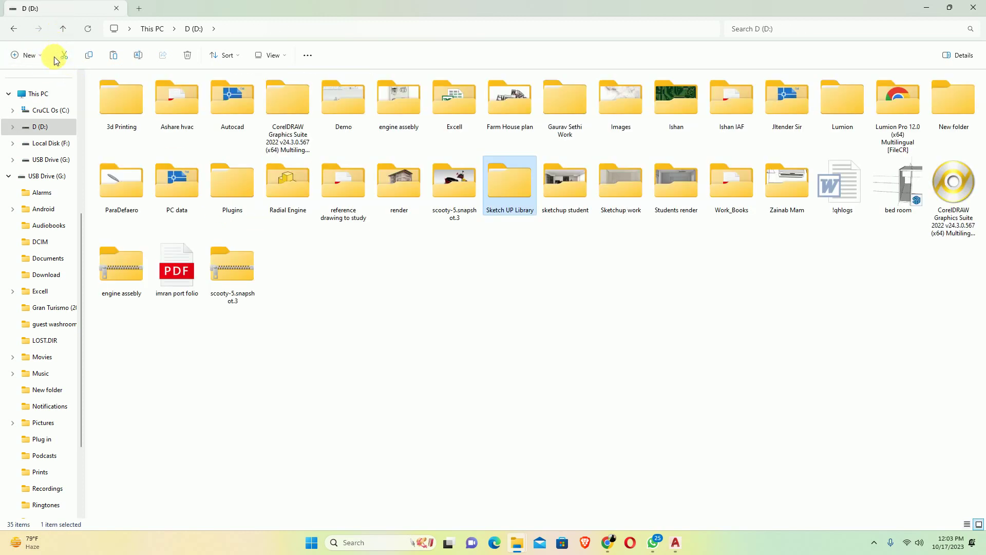
pyautogui.click(15, 56)
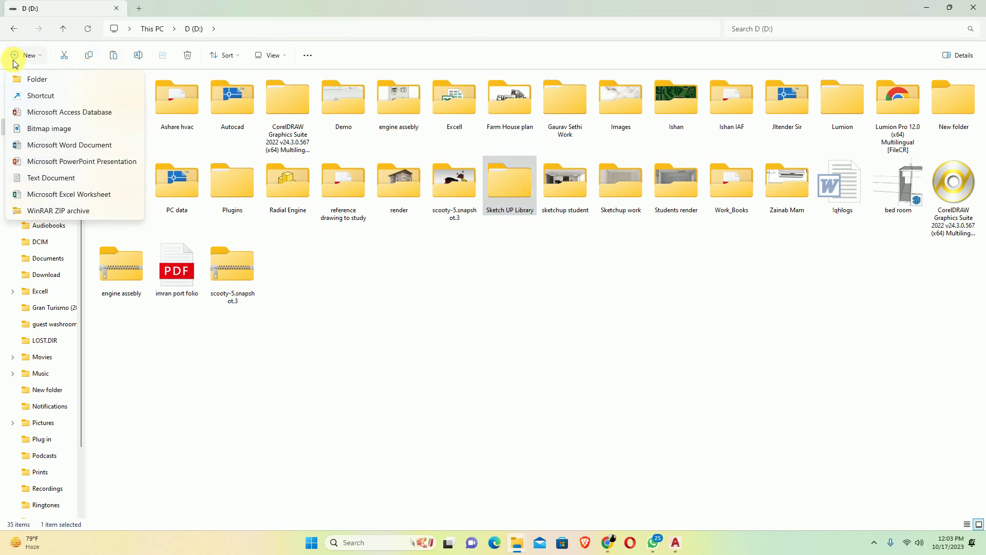
pyautogui.click(39, 81)
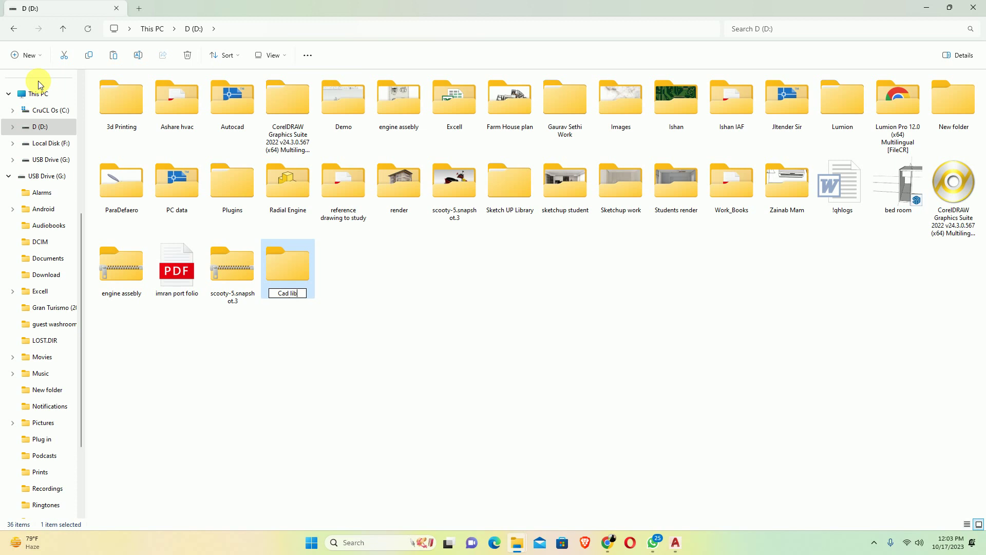
pyautogui.press('Return')
pyautogui.press('Return')
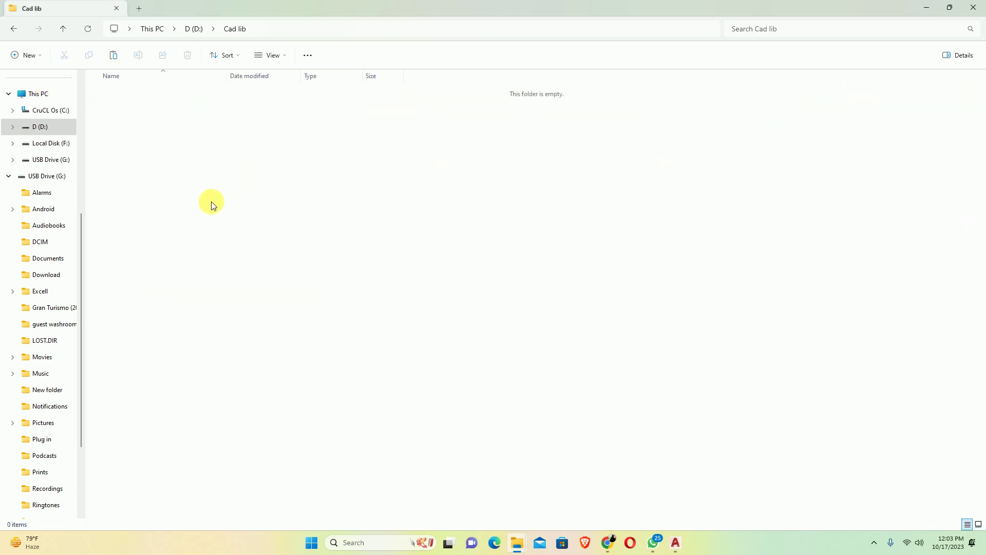
pyautogui.hotkey('ctrl', 'v')
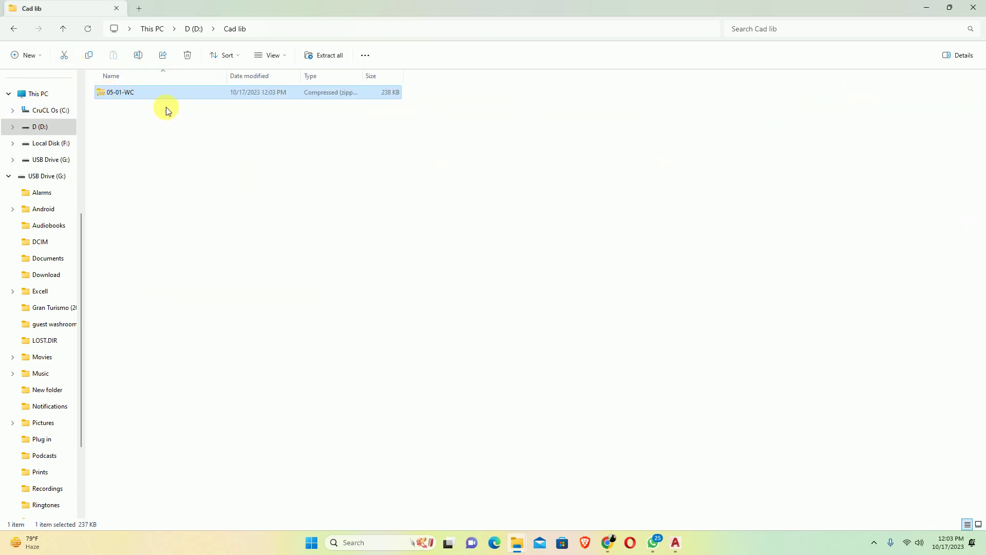
# Create a subfolder named "WC" in Cad lib and move the 05-01-WC archive into it
pyautogui.click(27, 55)
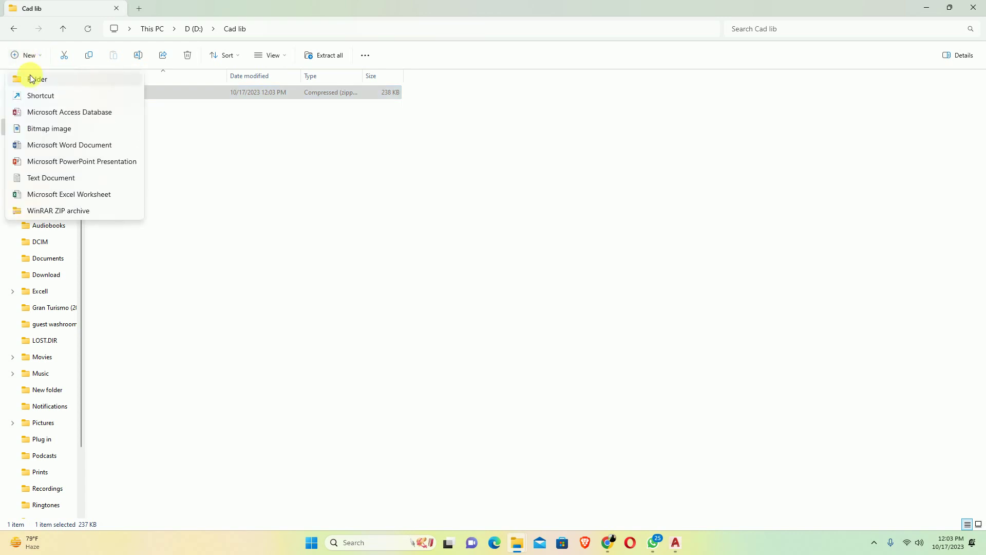
pyautogui.click(38, 78)
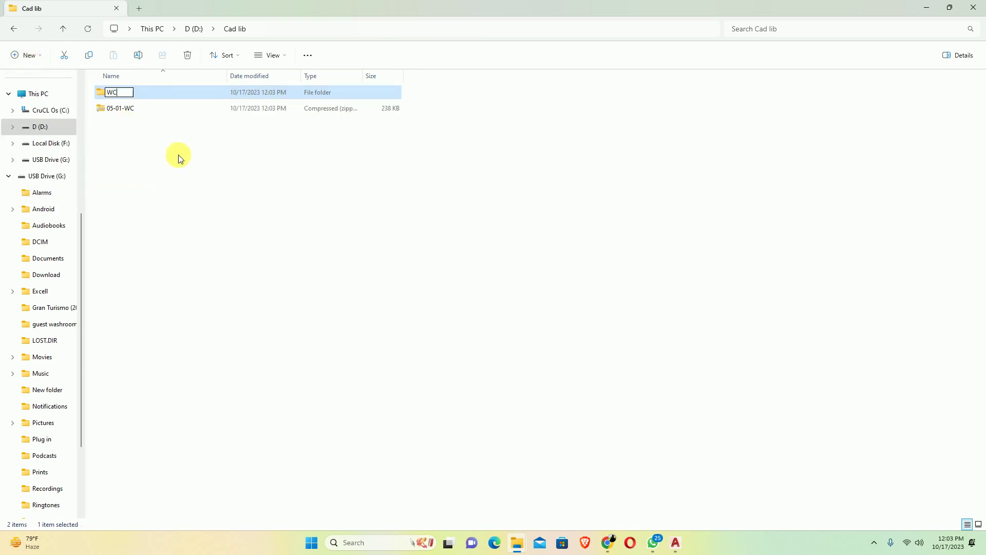
pyautogui.press('Return')
pyautogui.moveTo(129, 110); pyautogui.dragTo(123, 97)
# Extract the 05-01-WC archive inside the WC folder and delete the zip file
pyautogui.doubleClick(137, 93)
pyautogui.click(126, 94)
pyautogui.rightClick(126, 94)
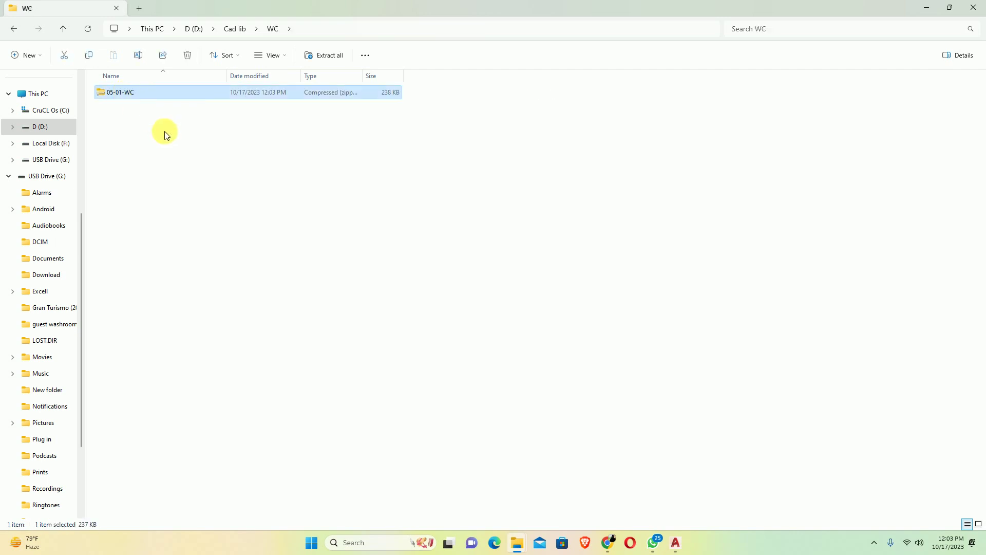
pyautogui.click(175, 348)
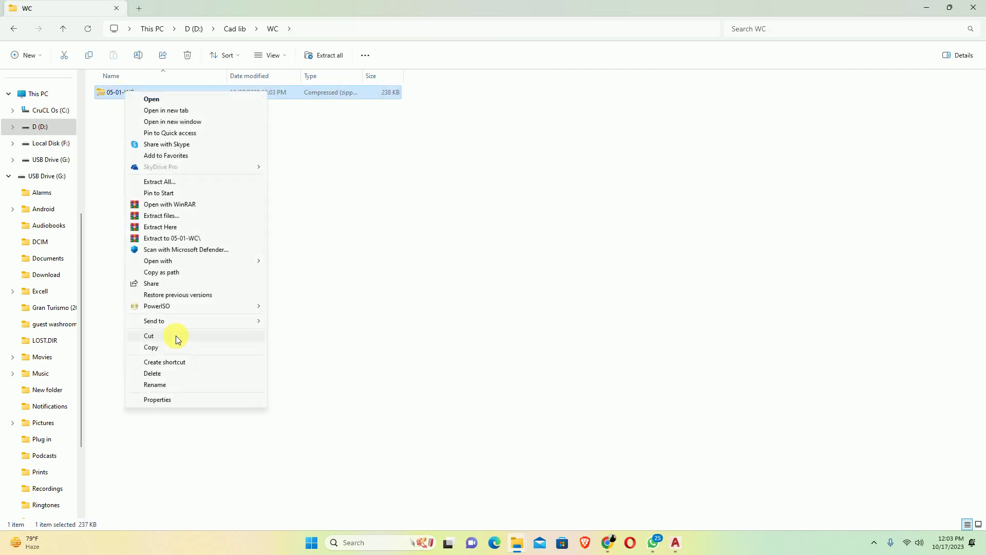
pyautogui.click(156, 227)
pyautogui.click(176, 170)
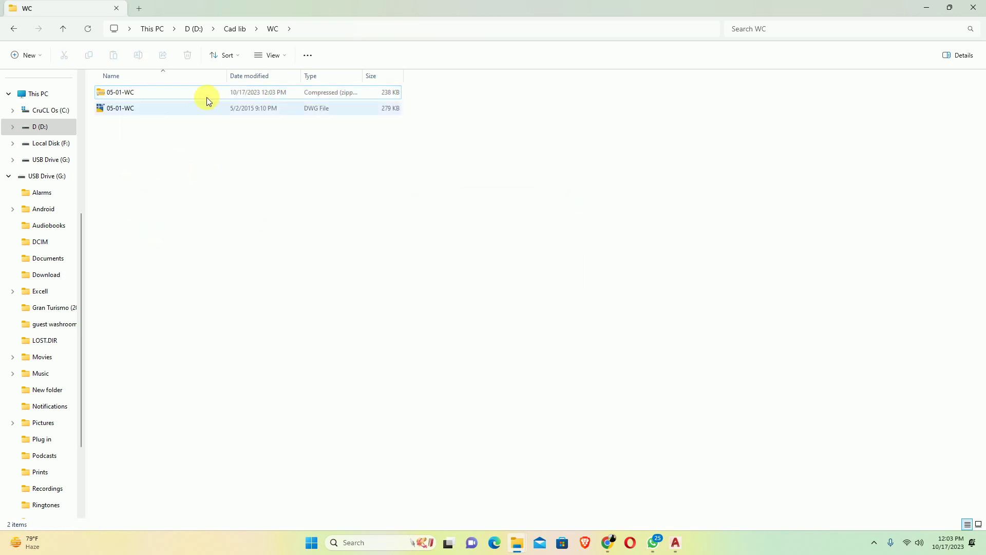
pyautogui.click(222, 91)
pyautogui.press('Delete')
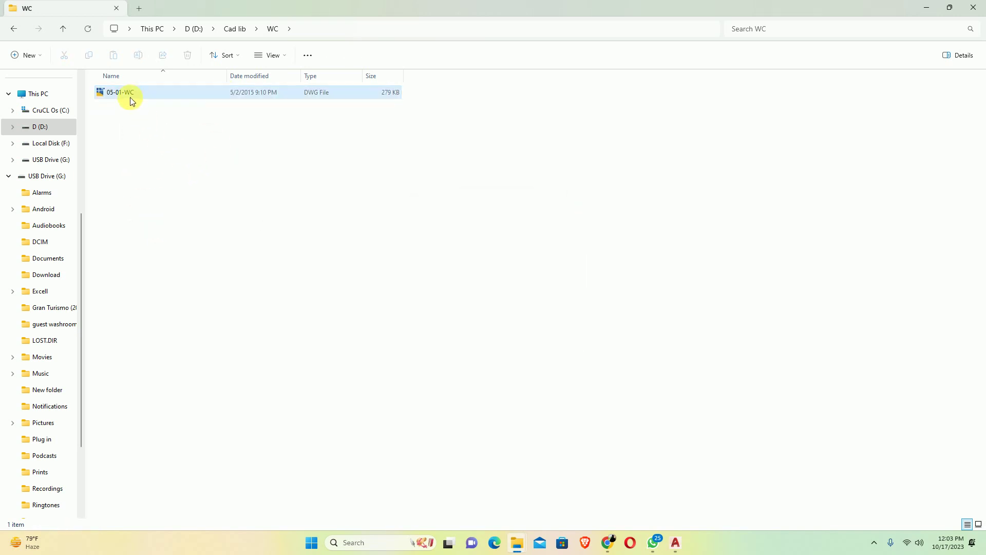
# Open the extracted 05-01-WC drawing and check its drawing units
pyautogui.doubleClick(135, 94)
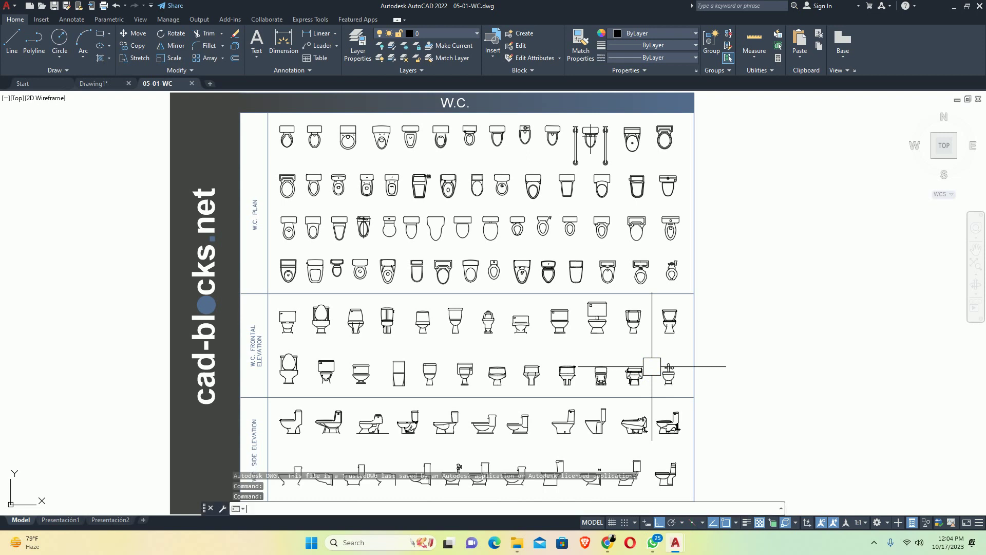
pyautogui.press('Return')
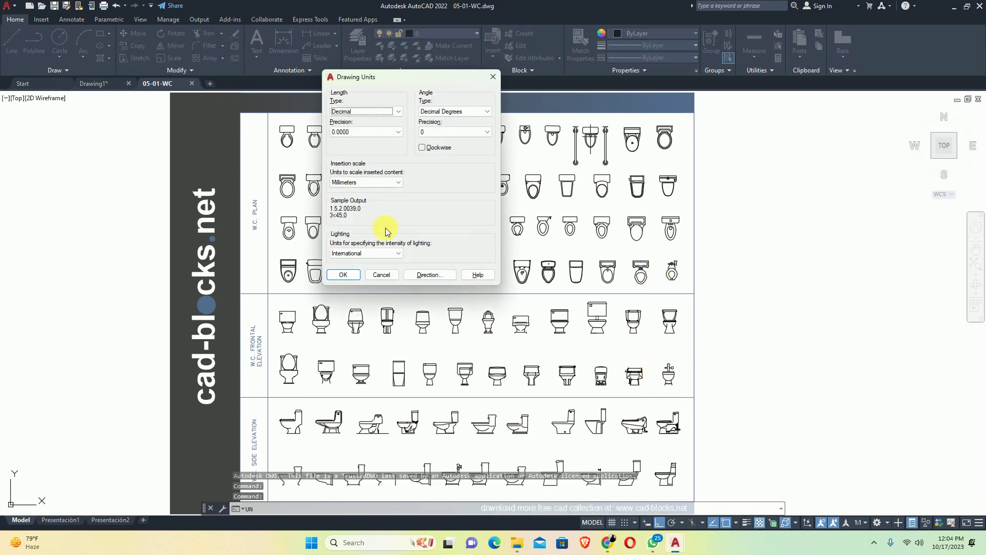
pyautogui.press('Escape')
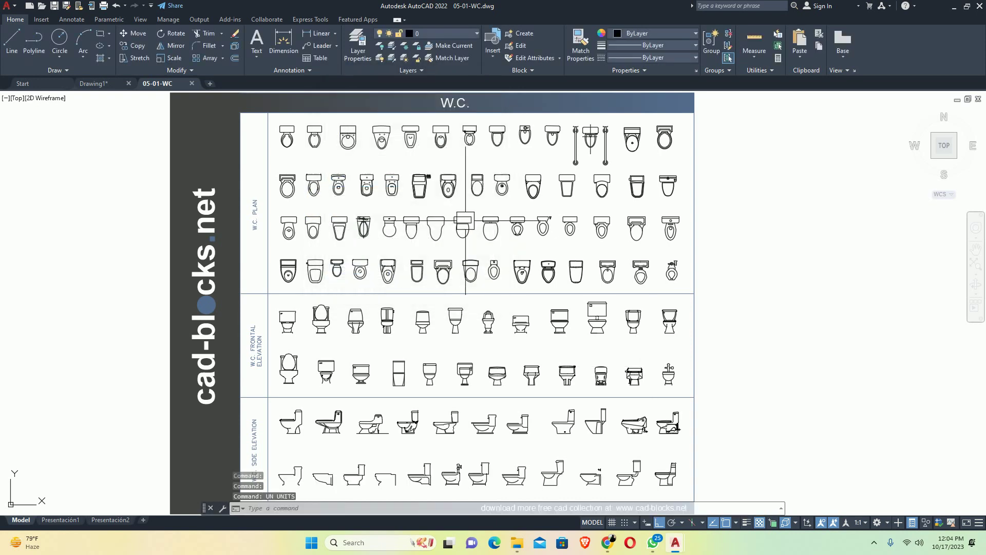
# Copy the ninth toilet block in the third W.C. plan row to the empty area beside the sheet
pyautogui.scroll(2, 584, 268)
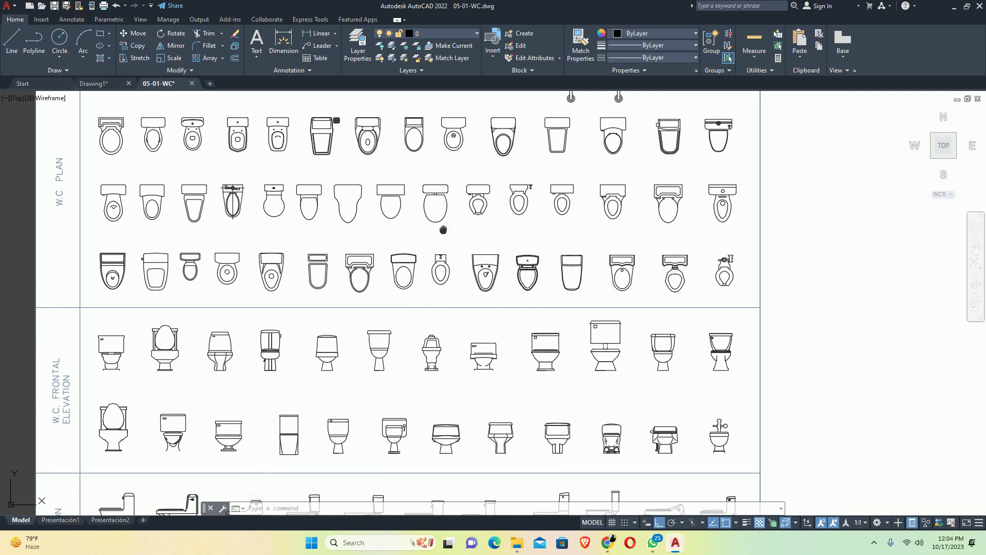
pyautogui.moveTo(443, 229); pyautogui.dragTo(445, 243, button='middle')
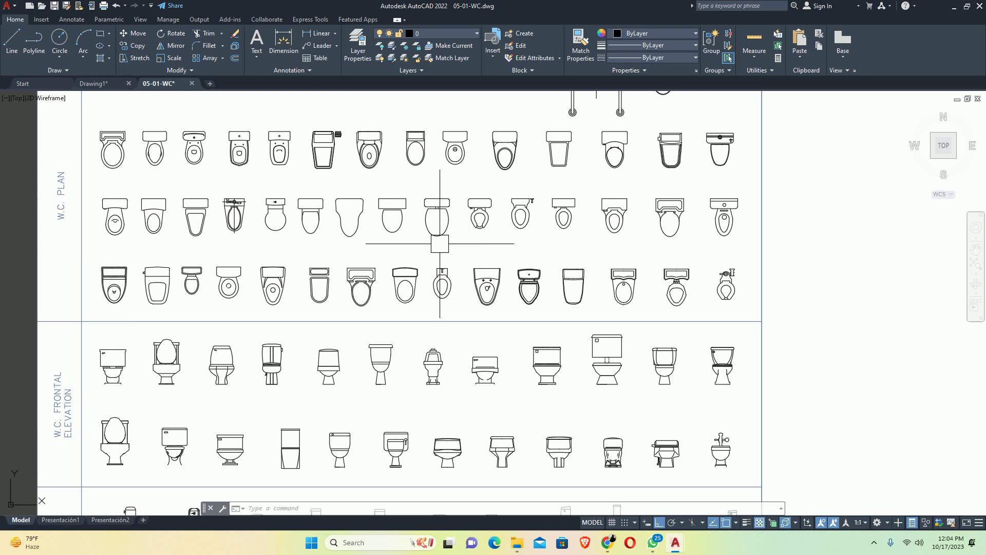
pyautogui.click(438, 221)
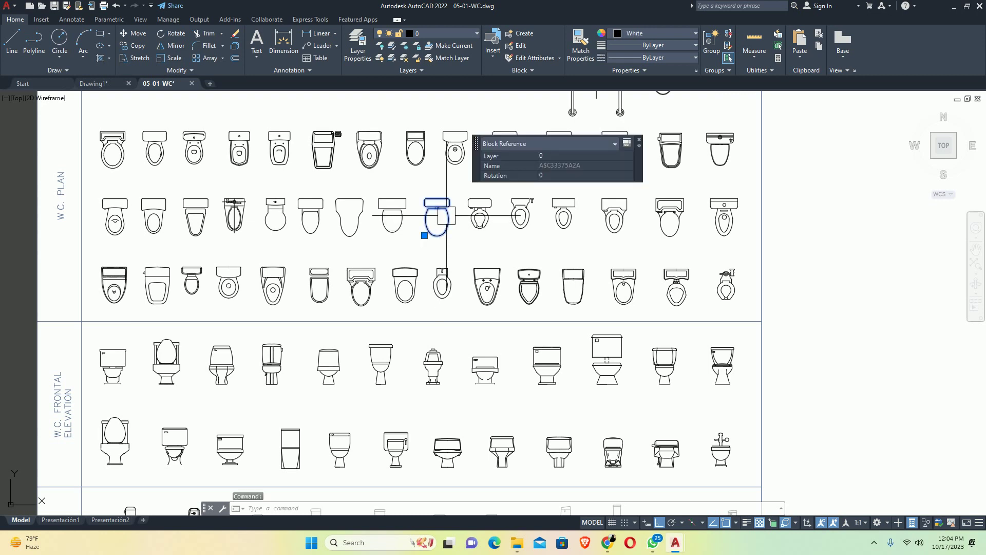
pyautogui.scroll(-3, 442, 219)
pyautogui.scroll(3, 420, 234)
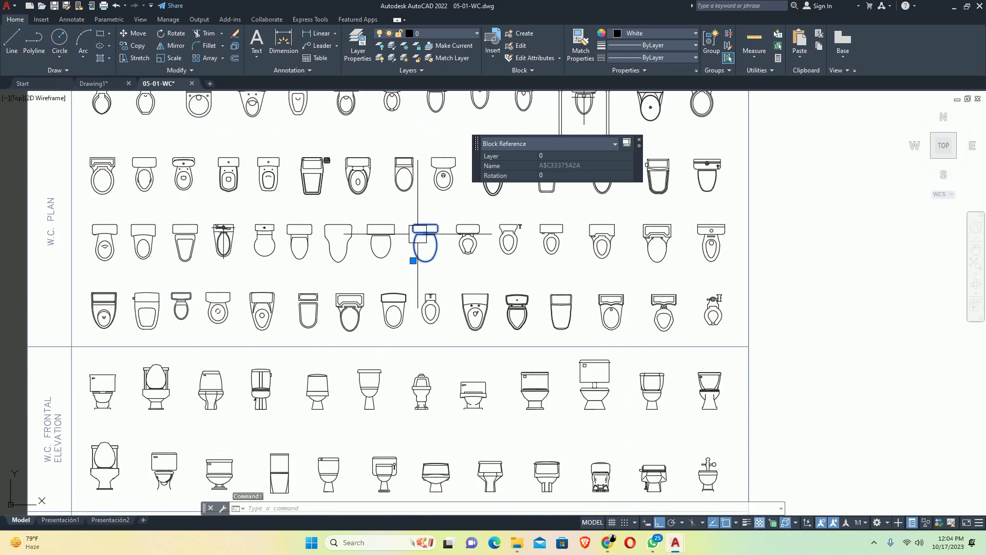
pyautogui.write('co')
pyautogui.press('space')
pyautogui.click(417, 232)
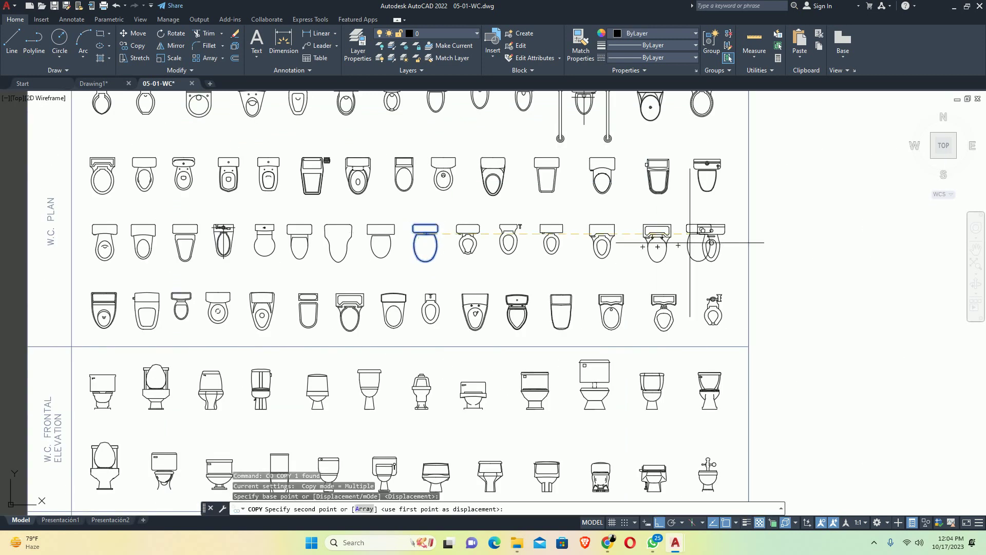
pyautogui.scroll(-2, 744, 228)
pyautogui.moveTo(744, 227); pyautogui.dragTo(420, 236, button='middle')
pyautogui.click(656, 254)
pyautogui.press('Escape')
pyautogui.press('Escape')
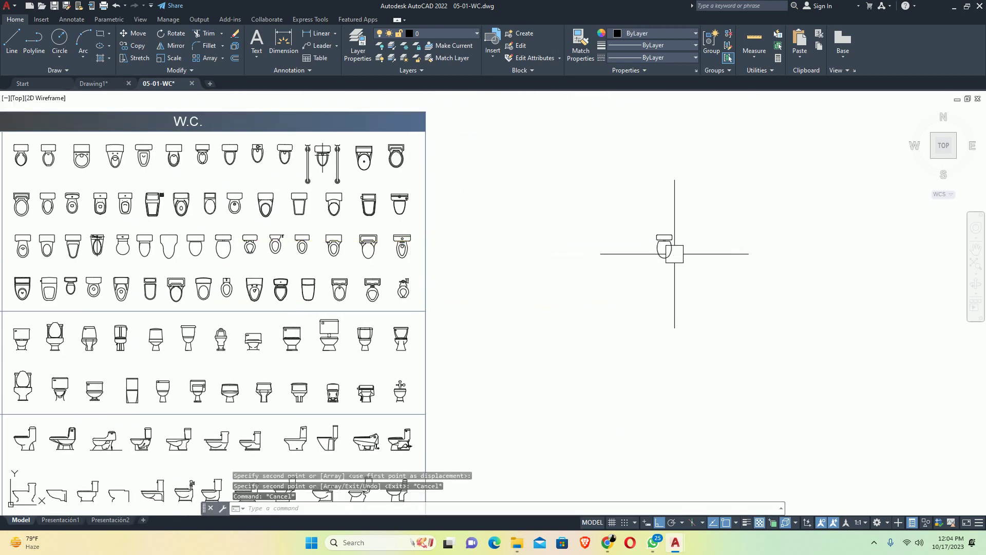
# Explode the copied toilet block into separate lines and curves
pyautogui.scroll(3, 683, 246)
pyautogui.scroll(-2, 652, 241)
pyautogui.scroll(3, 403, 211)
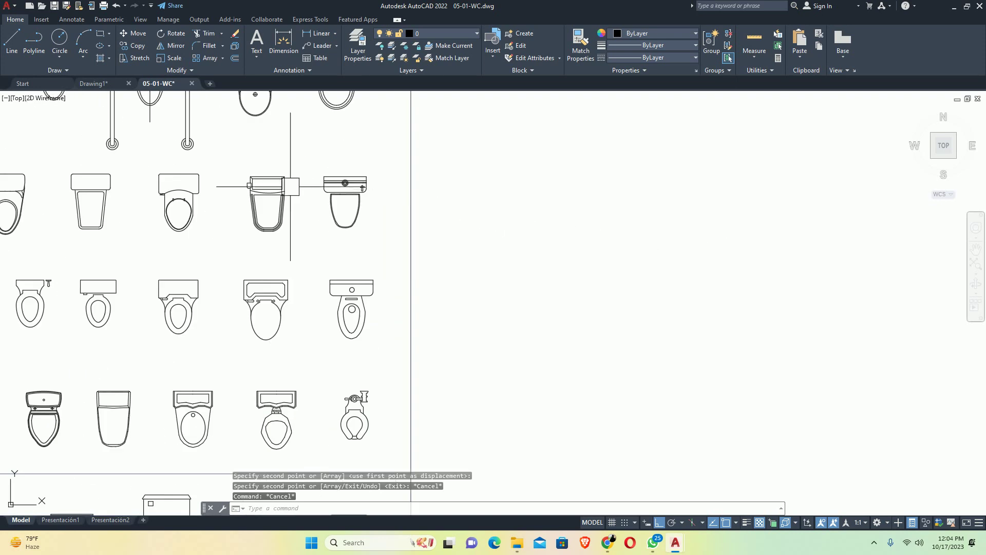
pyautogui.scroll(-3, 445, 236)
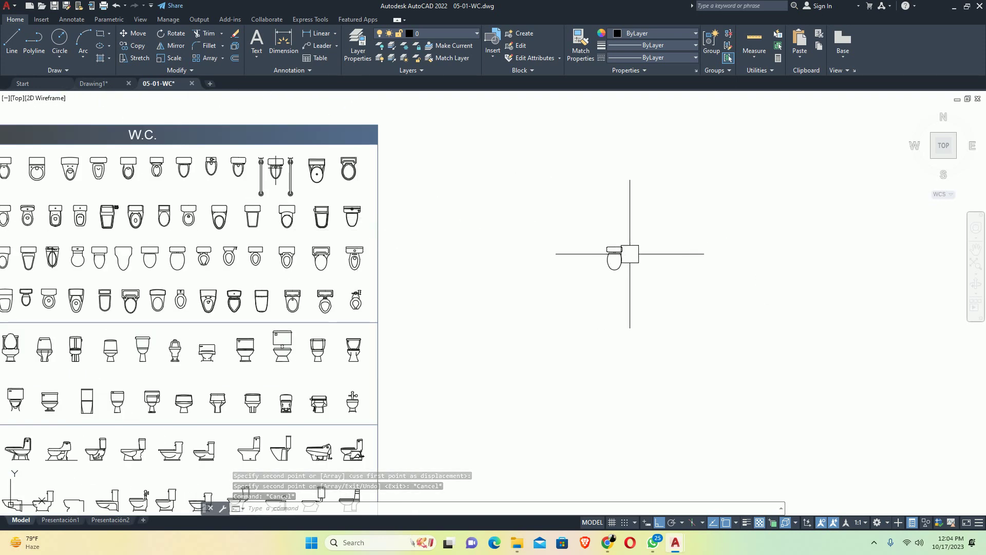
pyautogui.scroll(4, 612, 245)
pyautogui.scroll(4, 570, 246)
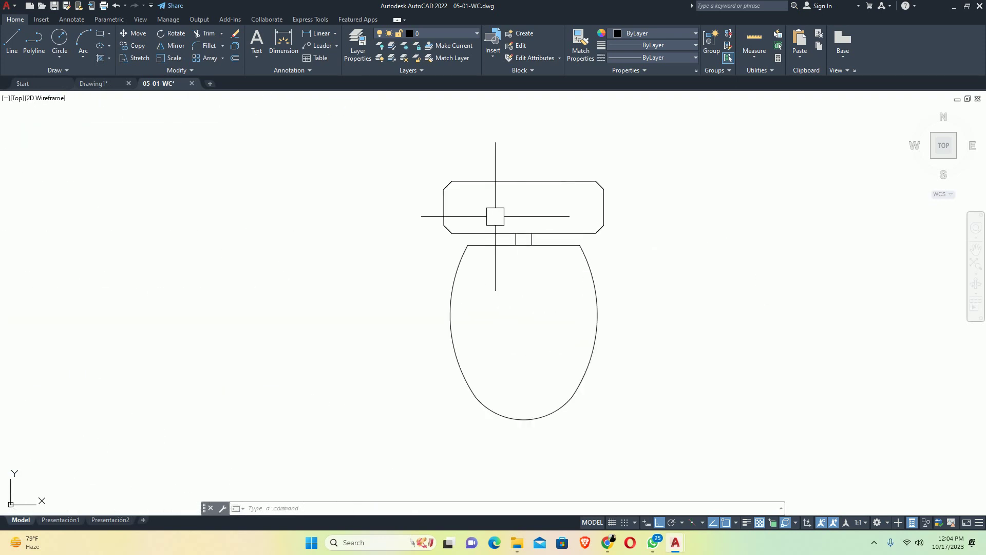
pyautogui.press('Return')
pyautogui.click(498, 245)
pyautogui.press('Return')
pyautogui.press('Escape')
pyautogui.press('Escape')
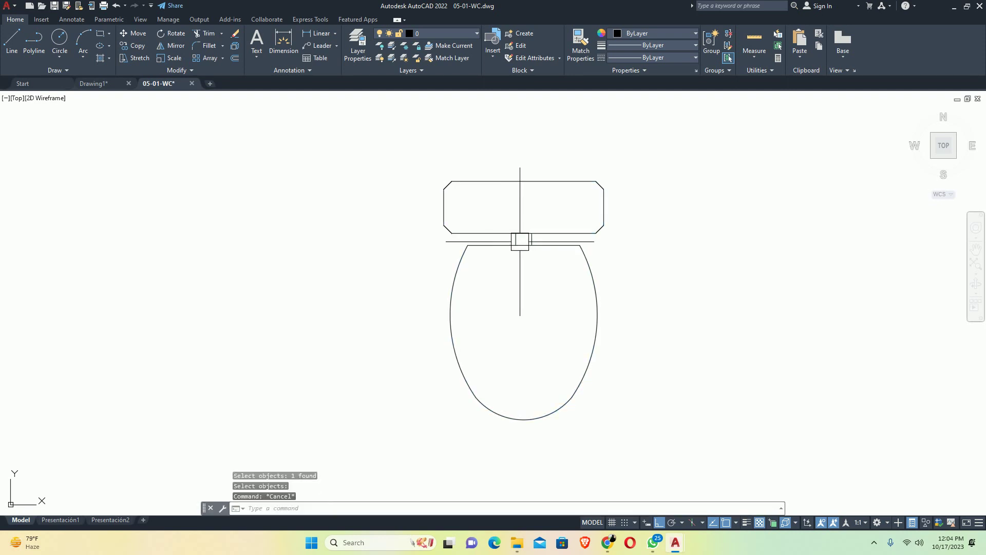
# Delete the tank and its two short connecting lines from the exploded toilet, keeping only the bowl outline
pyautogui.click(640, 235)
pyautogui.click(340, 163)
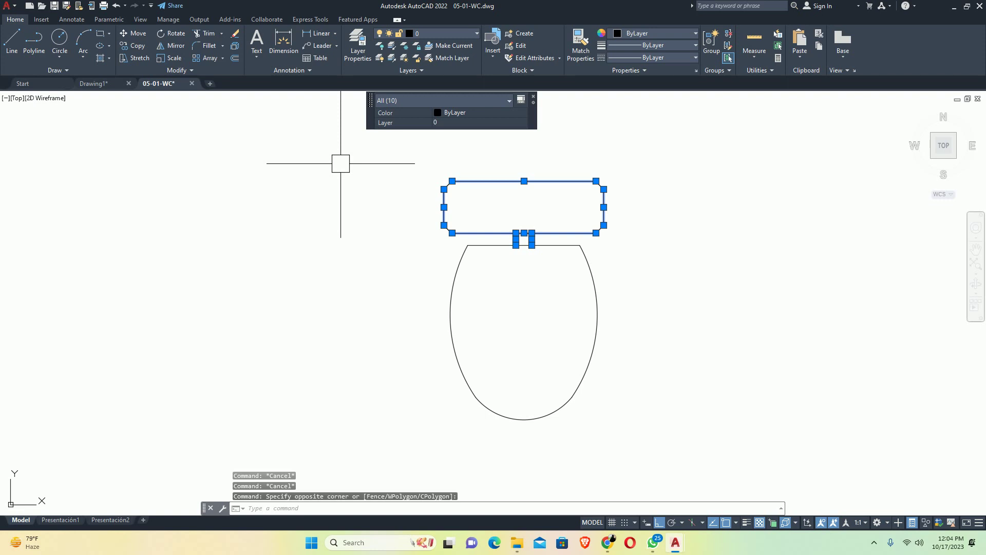
pyautogui.press('Delete')
pyautogui.scroll(-4, 522, 226)
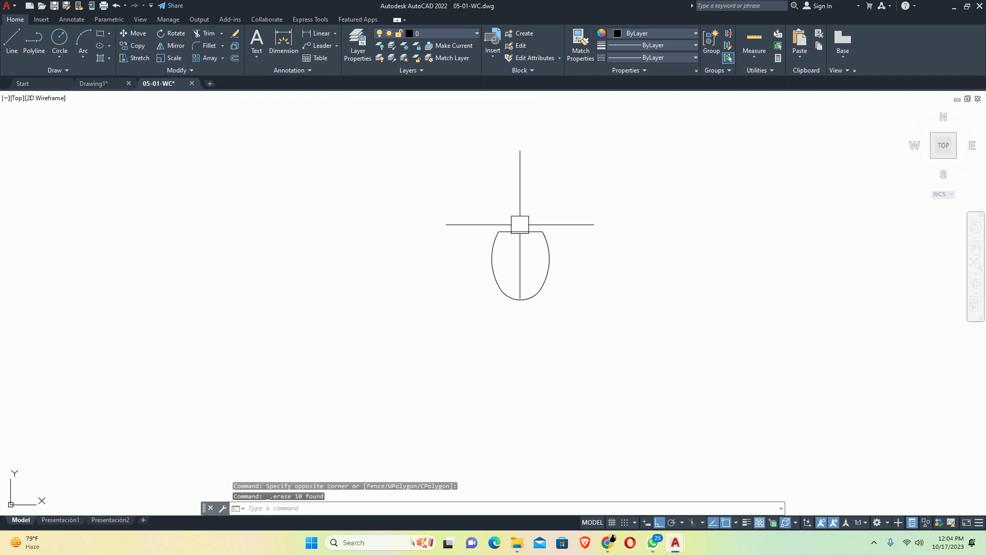
pyautogui.scroll(4, 519, 231)
pyautogui.write('o')
pyautogui.press('Return')
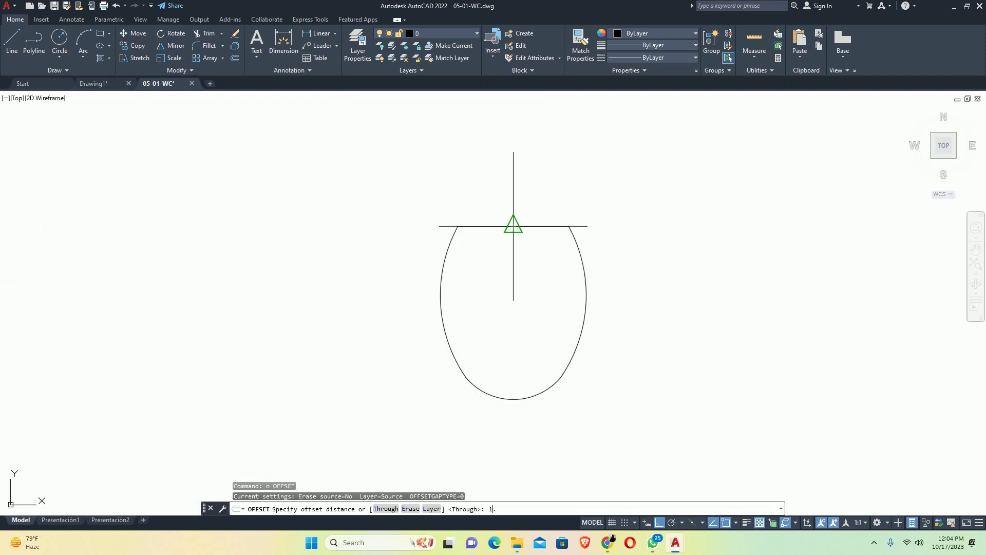
pyautogui.press('Return')
pyautogui.click(483, 226)
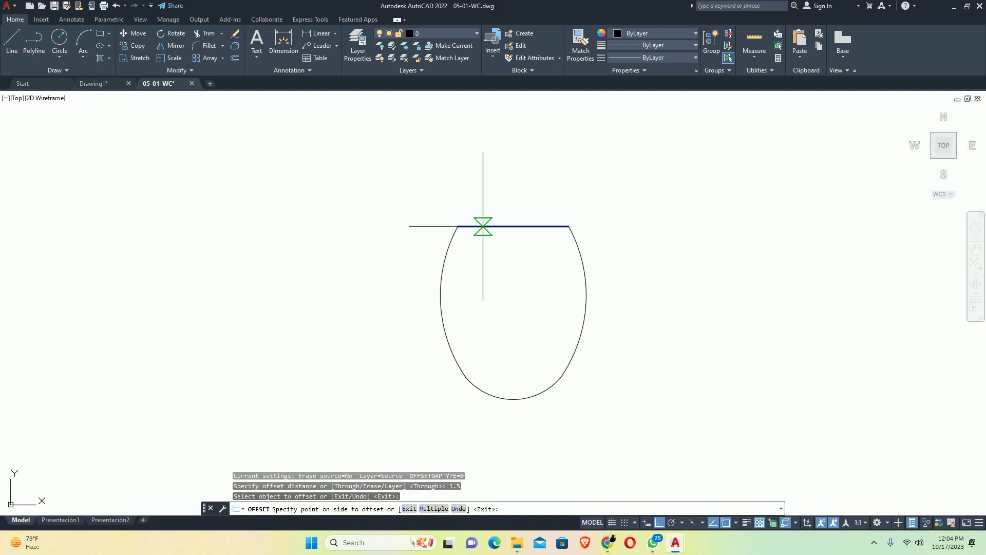
pyautogui.press('Escape')
# Offset the bowl's straight back edge outward twice, 10 units each time
pyautogui.press('Return')
pyautogui.write('0')
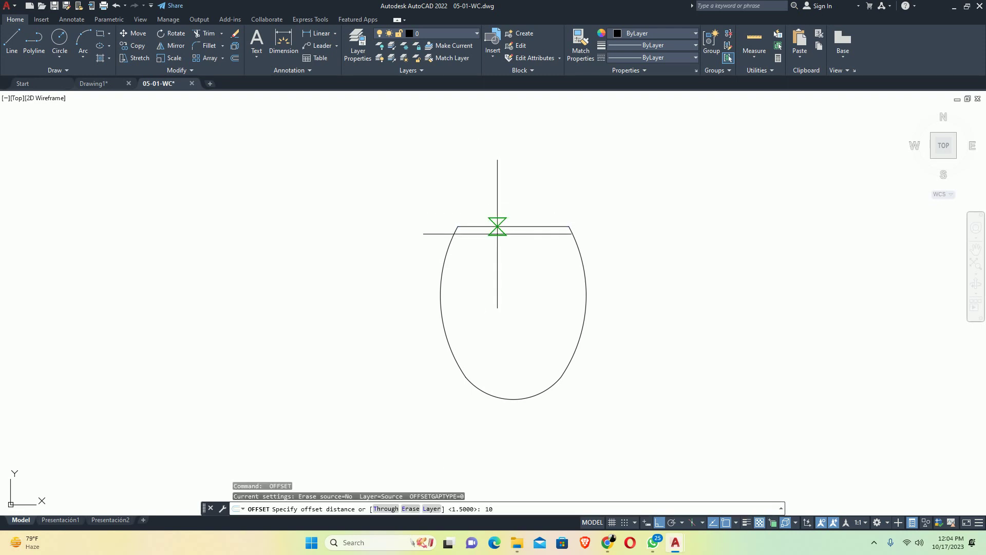
pyautogui.press('Return')
pyautogui.click(497, 226)
pyautogui.click(485, 200)
pyautogui.scroll(2, 492, 218)
pyautogui.scroll(4, 492, 218)
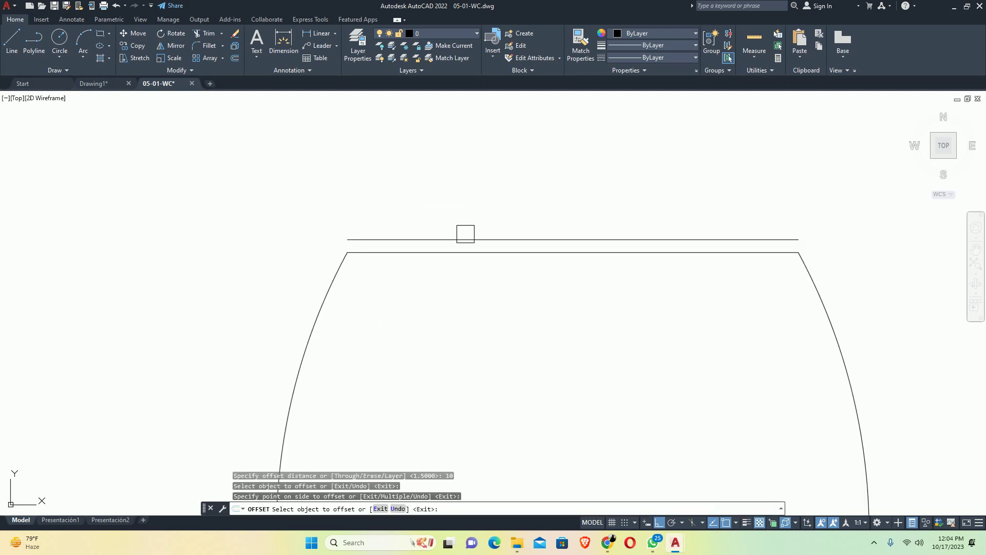
pyautogui.click(464, 237)
pyautogui.click(456, 193)
pyautogui.press('Escape')
pyautogui.press('Escape')
# Draw a line at each end of the back strip, joining the bowl's corners to the outer offset line
pyautogui.write('l')
pyautogui.press('Return')
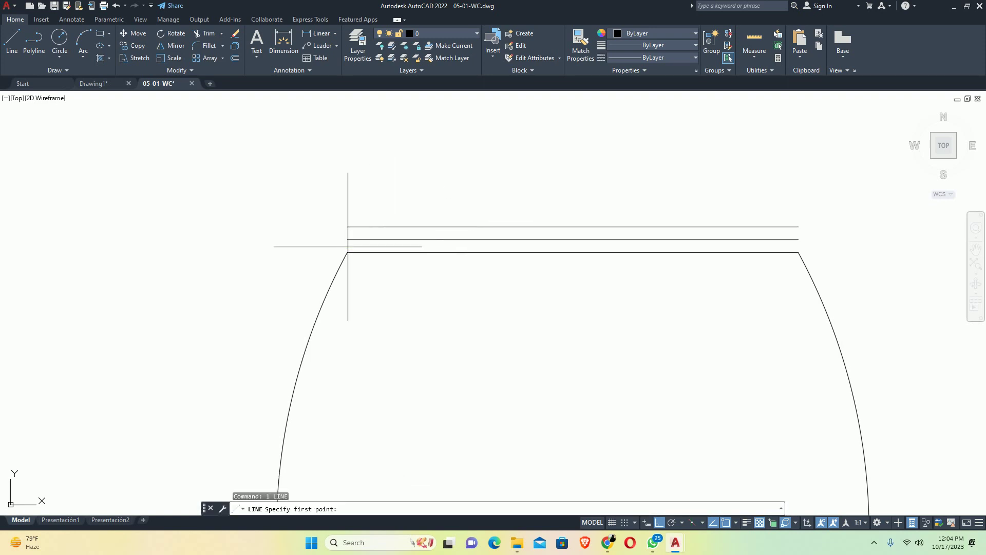
pyautogui.click(347, 252)
pyautogui.click(347, 227)
pyautogui.press('Escape')
pyautogui.press('Escape')
pyautogui.press('Return')
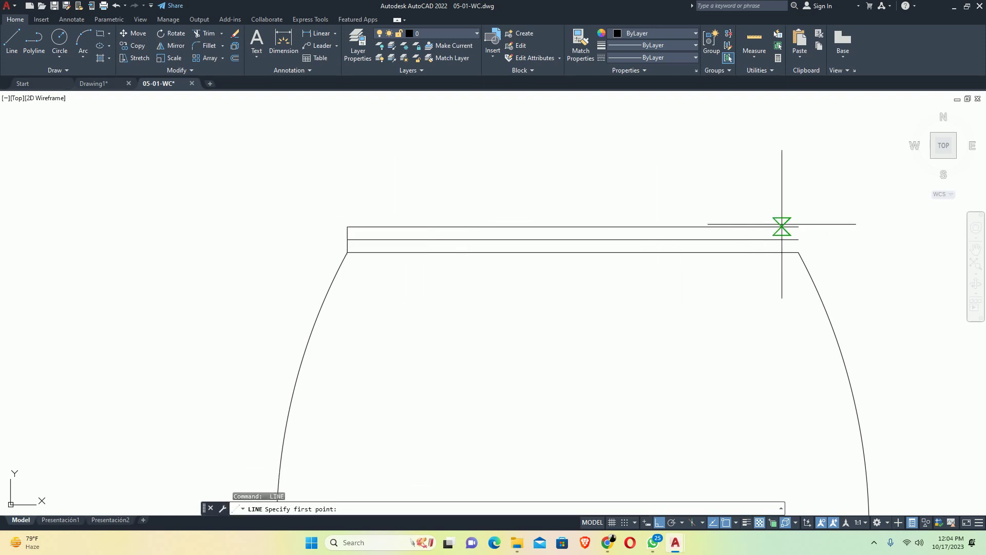
pyautogui.click(798, 226)
pyautogui.click(799, 252)
pyautogui.press('Escape')
pyautogui.press('Escape')
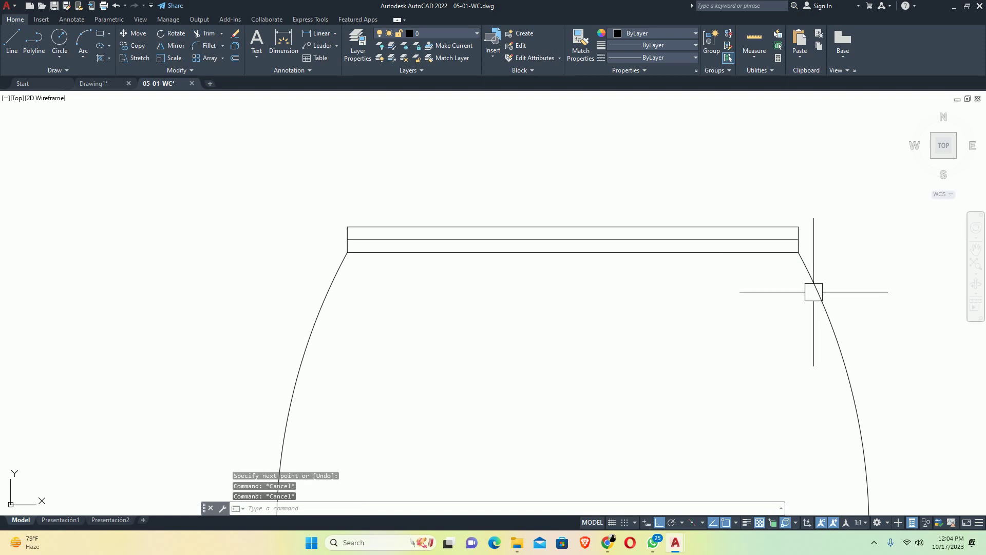
# Try to extend the bowl's side curves to the outer offset line and trim the strip's overhanging ends
pyautogui.write('ex')
pyautogui.press('Return')
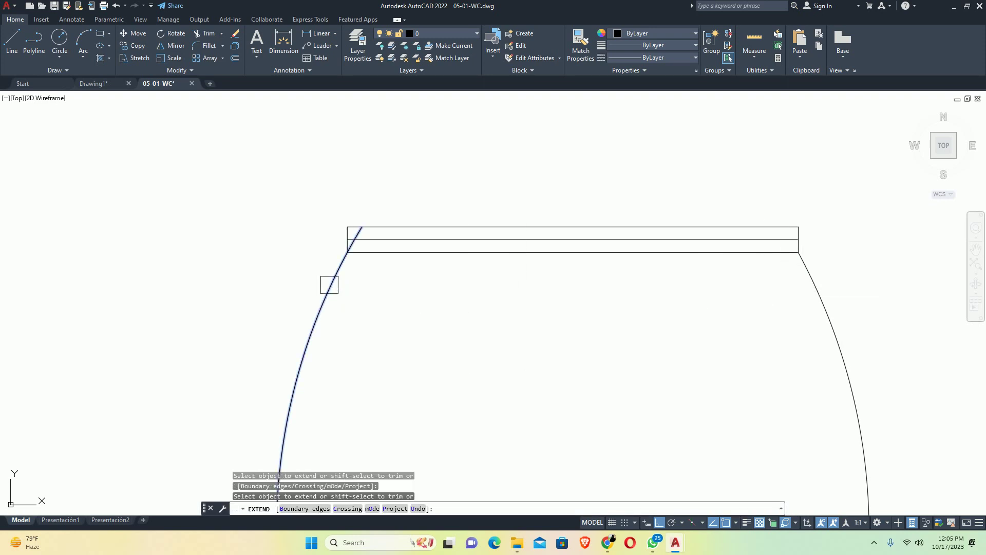
pyautogui.click(332, 282)
pyautogui.click(809, 278)
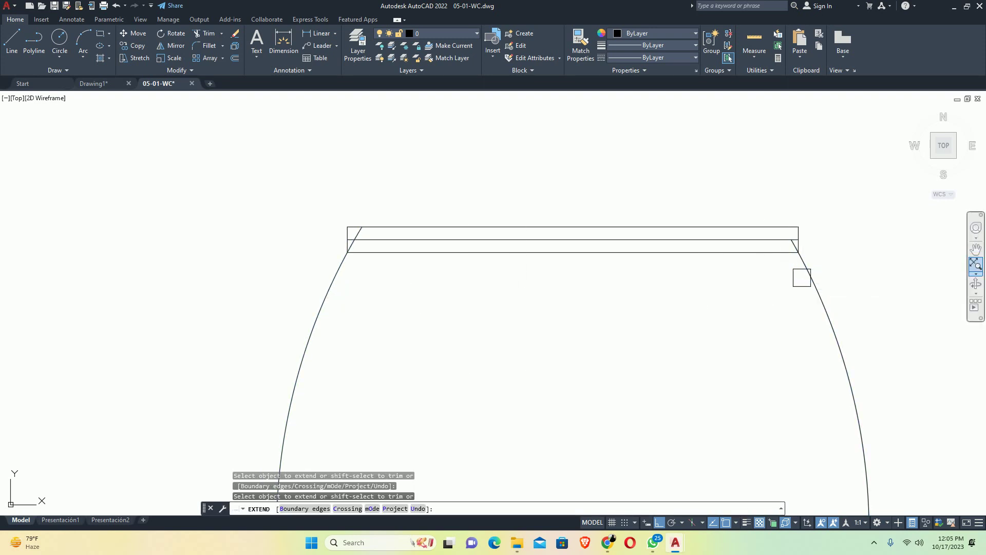
pyautogui.scroll(6, 803, 257)
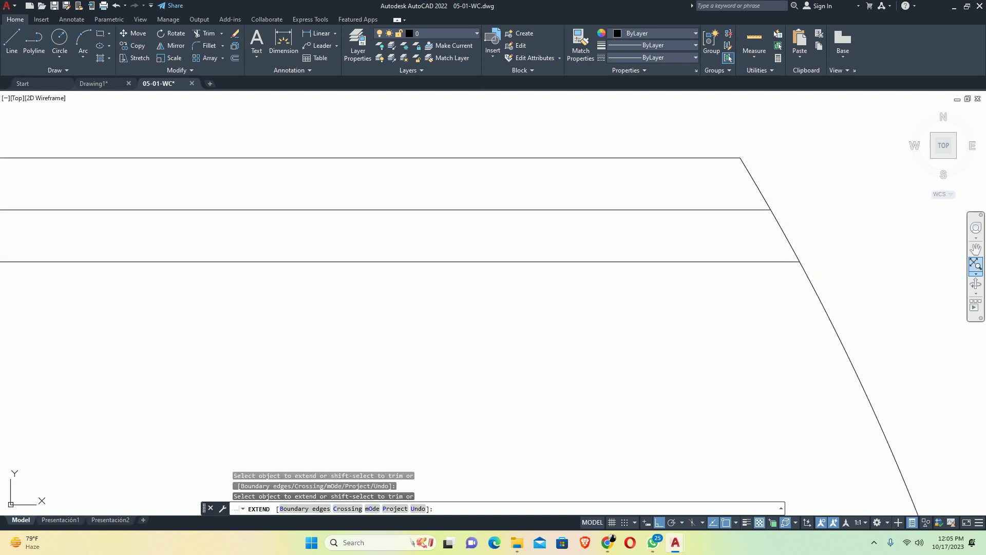
pyautogui.scroll(-6, 795, 212)
pyautogui.scroll(5, 430, 203)
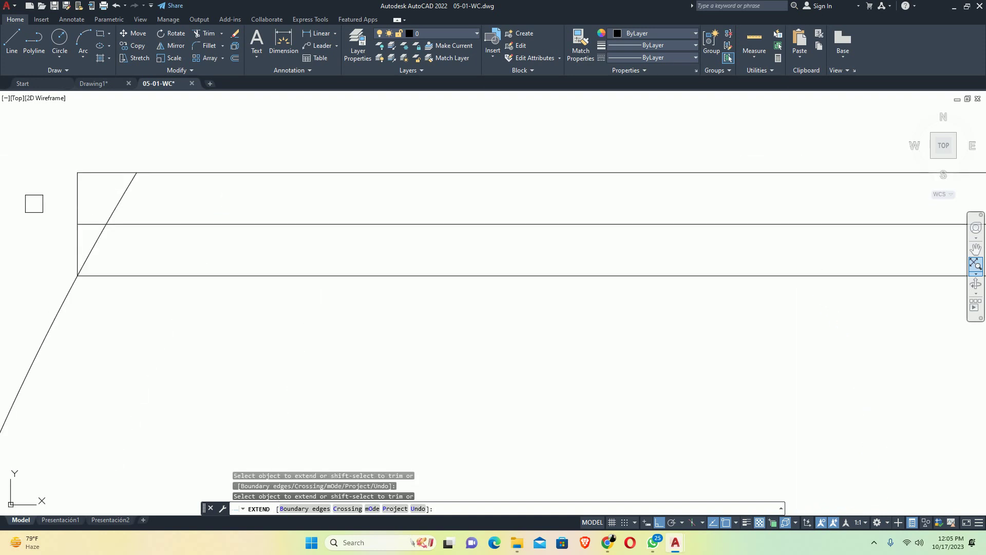
pyautogui.click(78, 192)
pyautogui.keyDown('shift'); pyautogui.click(121, 203); pyautogui.keyUp('shift')
pyautogui.scroll(-5, 90, 250)
# Undo the extend and trim edits on the bowl's back strip
pyautogui.write('u')
pyautogui.press('Return')
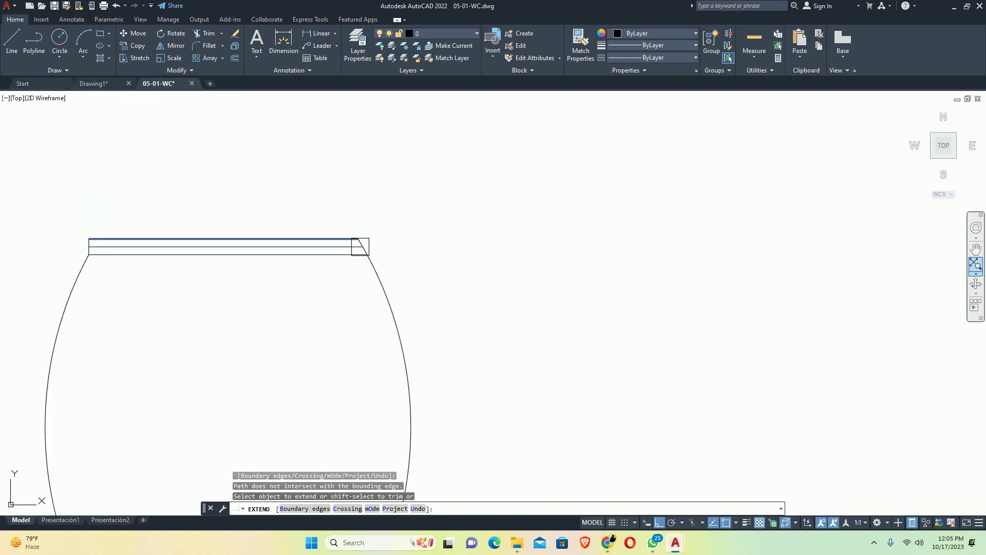
pyautogui.scroll(5, 359, 245)
pyautogui.moveTo(760, 271); pyautogui.dragTo(349, 257, button='middle')
pyautogui.click(349, 258)
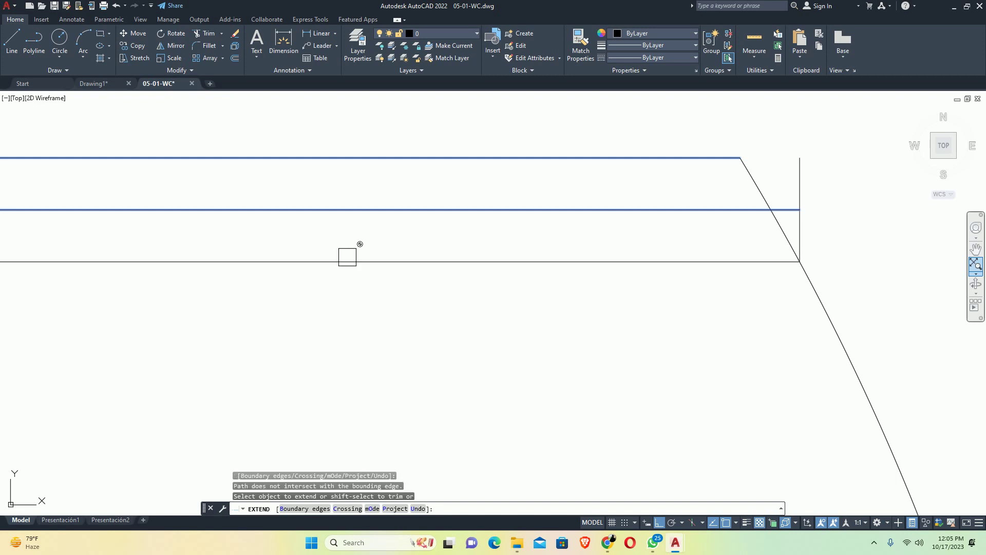
pyautogui.scroll(-5, 347, 257)
pyautogui.press('Escape')
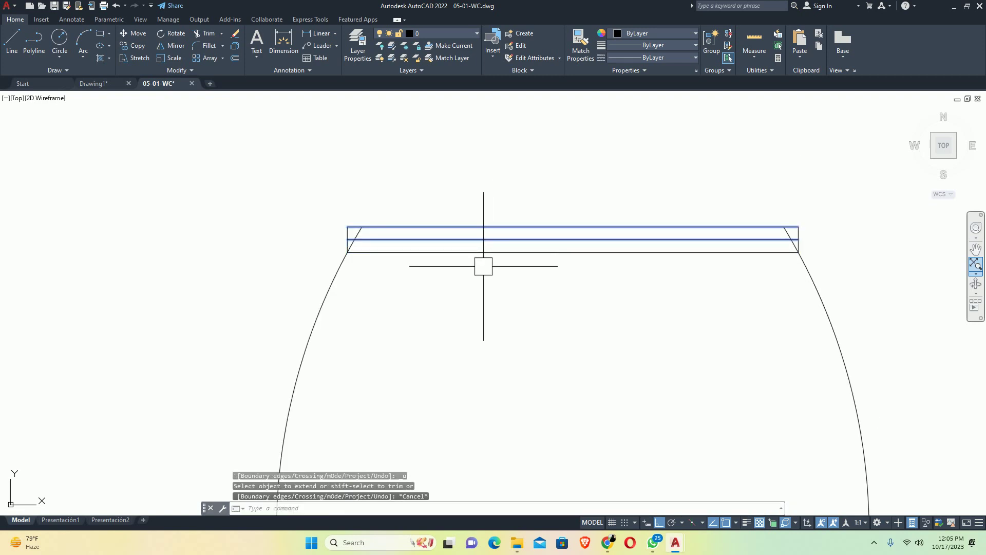
pyautogui.hotkey('ctrl', 'z')
pyautogui.press('Escape')
pyautogui.press('Escape')
pyautogui.scroll(-5, 373, 260)
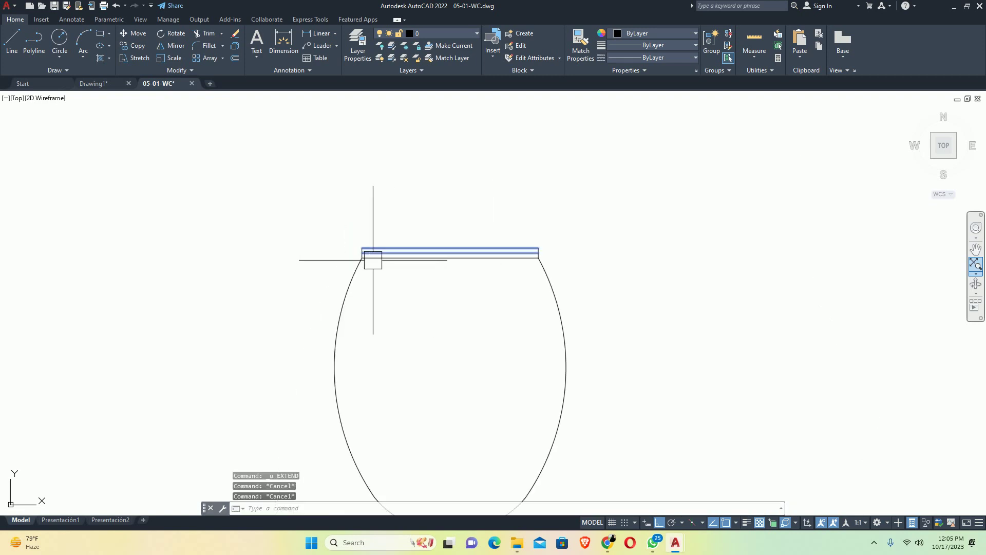
# Regenerate the drawing and erase the middle line of the strip along the bowl's straight back edge
pyautogui.write('regen')
pyautogui.press('Return')
pyautogui.scroll(4, 416, 238)
pyautogui.click(352, 324)
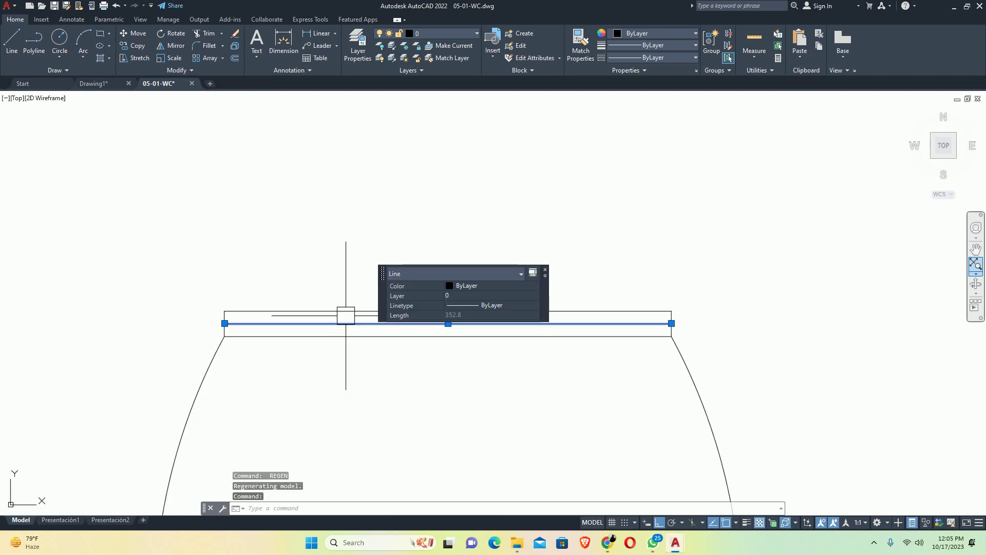
pyautogui.press('Delete')
pyautogui.scroll(-3, 364, 270)
pyautogui.press('Escape')
pyautogui.press('Escape')
pyautogui.scroll(-2, 363, 270)
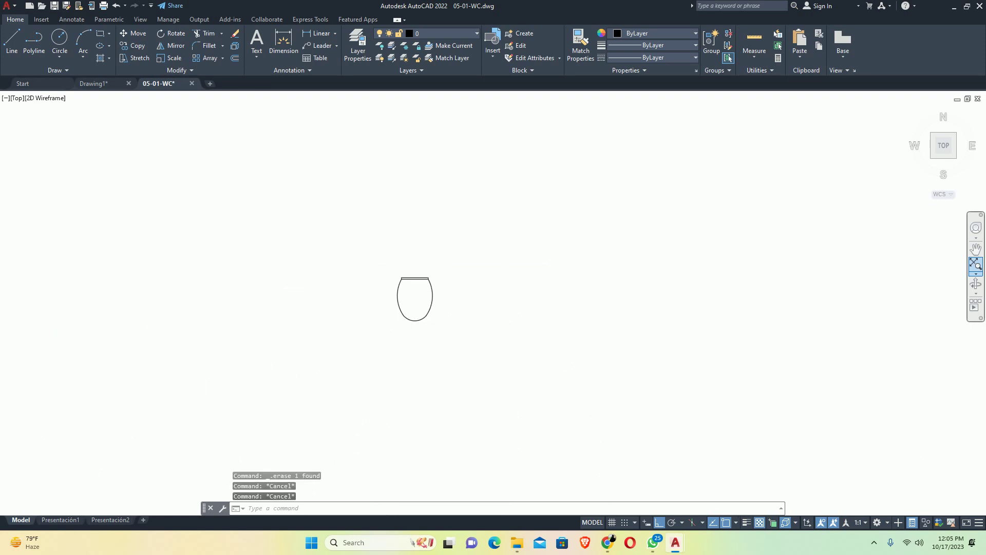
pyautogui.hotkey('ctrl', '3')
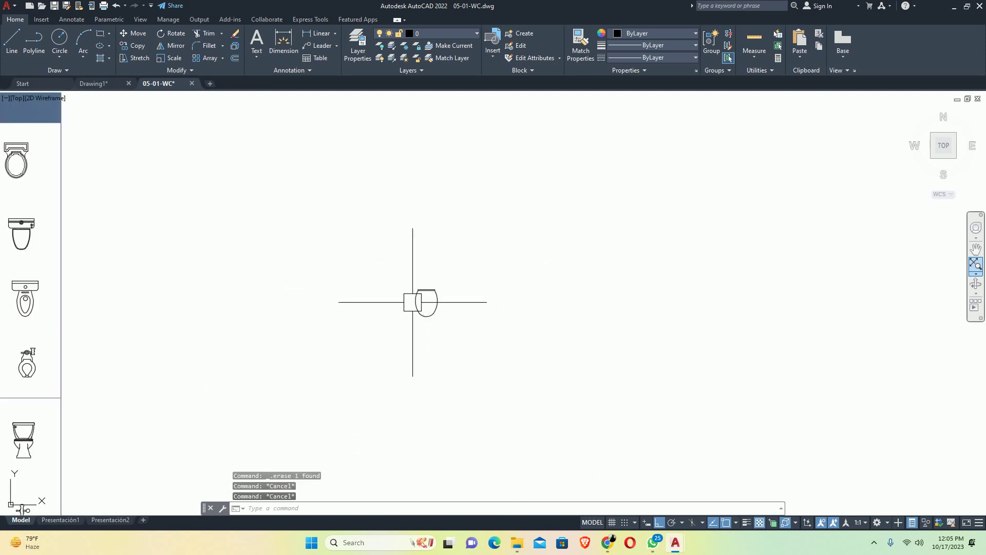
# Define the bowl and its back strip as a block named wc topview, with the base point at the back edge's midpoint
pyautogui.write('b')
pyautogui.press('Return')
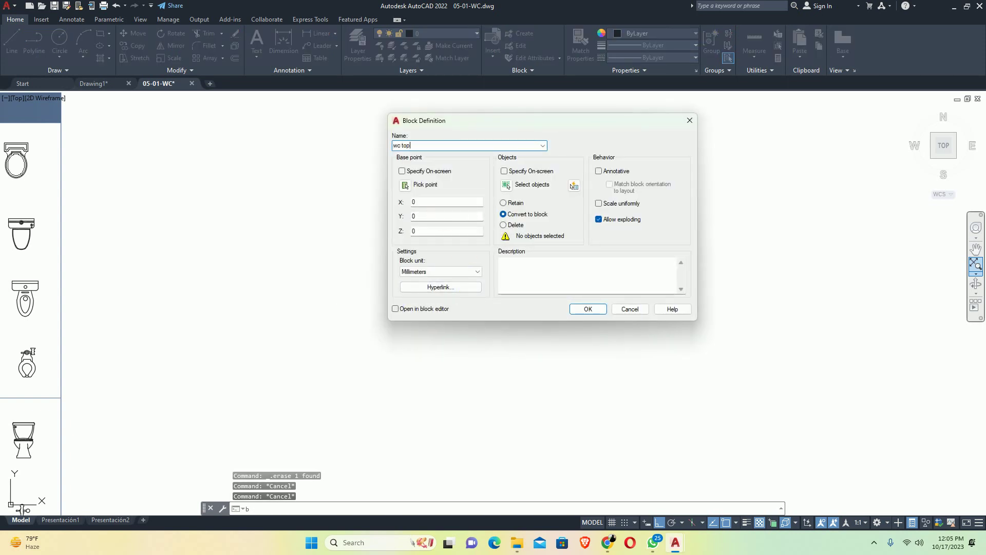
pyautogui.write('wc topview')
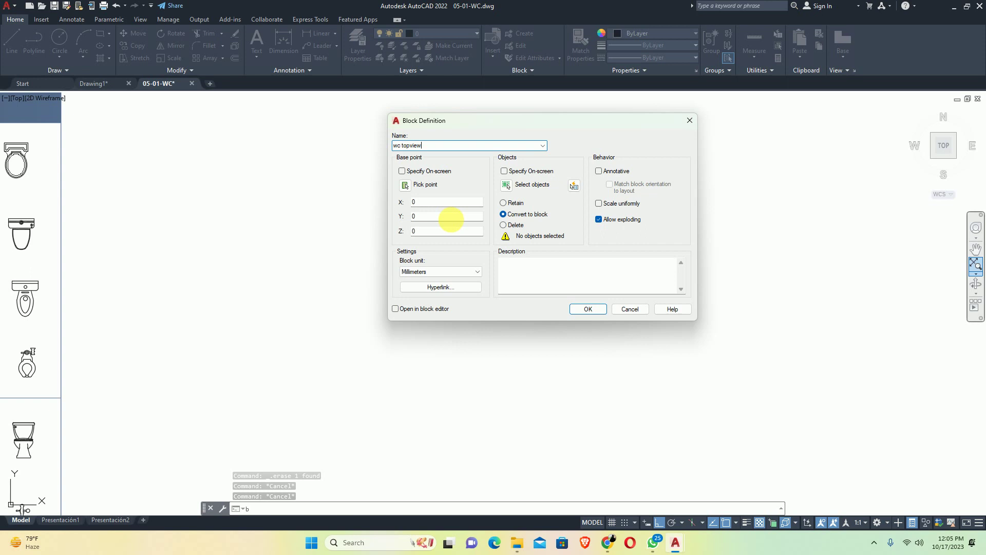
pyautogui.click(507, 183)
pyautogui.click(315, 169)
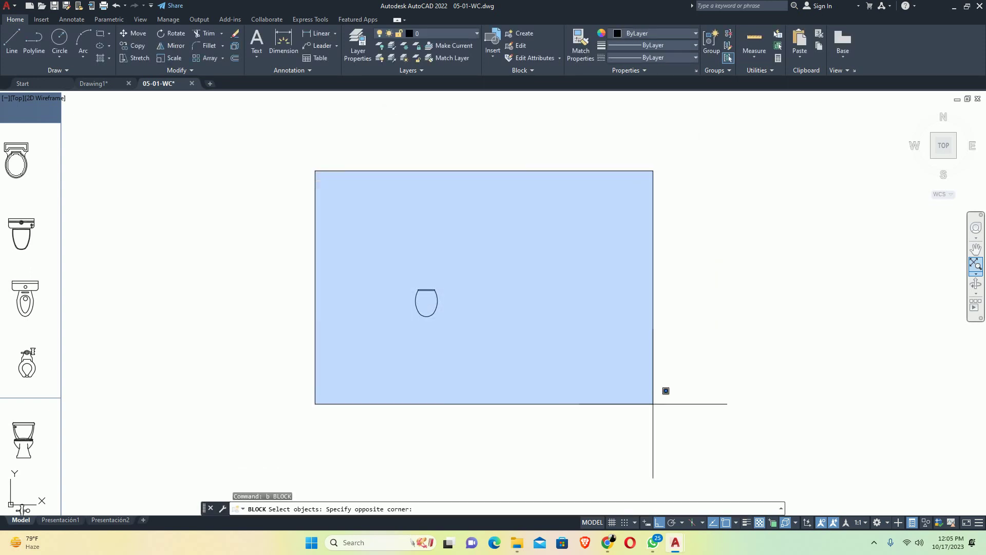
pyautogui.click(654, 402)
pyautogui.press('Return')
pyautogui.click(411, 183)
pyautogui.scroll(5, 413, 267)
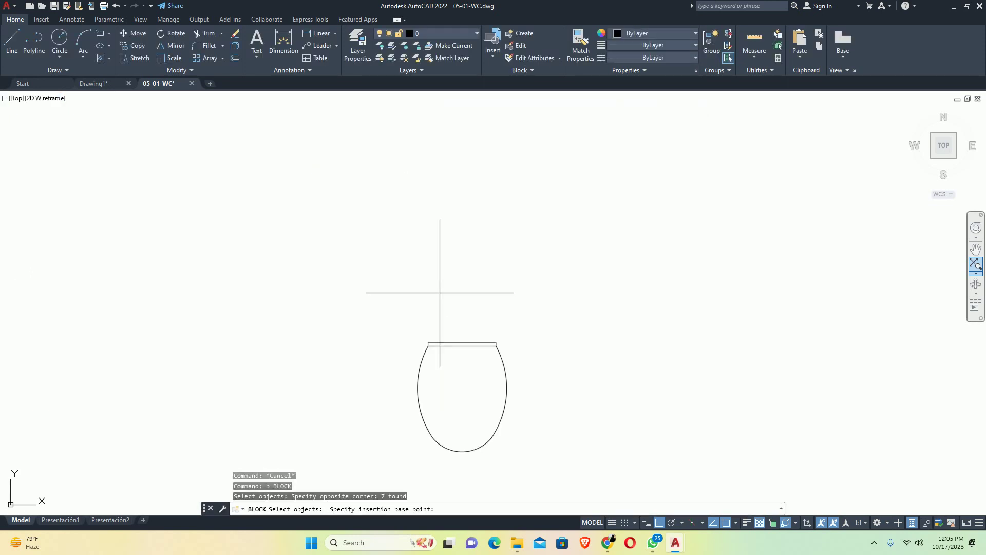
pyautogui.click(463, 341)
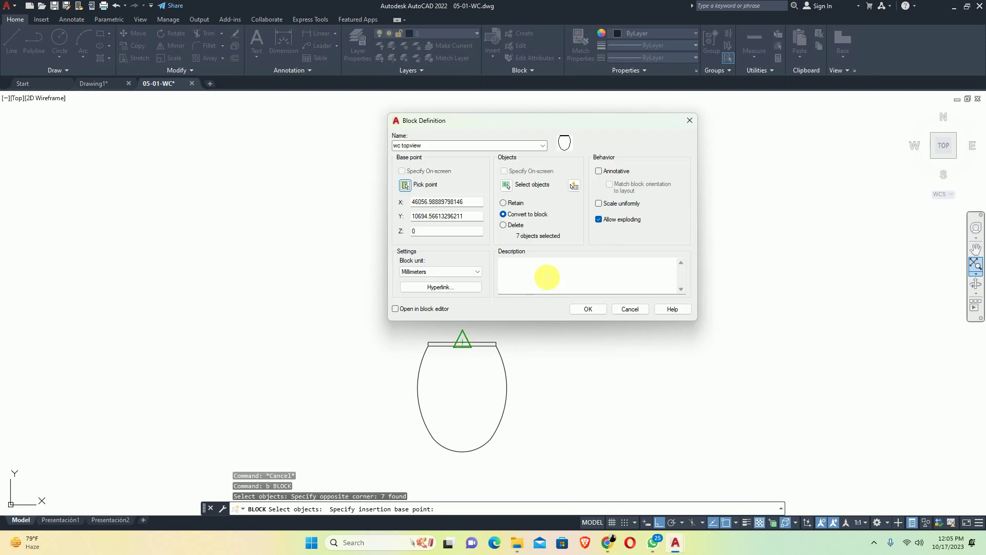
pyautogui.click(585, 310)
pyautogui.scroll(-2, 474, 335)
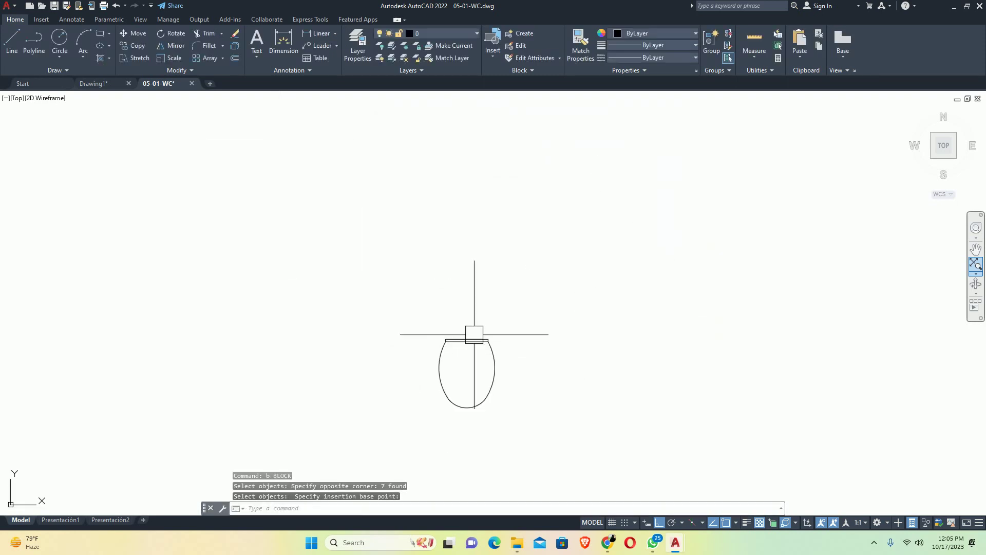
# Start Write Block on the toilet with the wc topview block as source, and open the browser for its destination file
pyautogui.click(474, 334)
pyautogui.write('w')
pyautogui.press('Return')
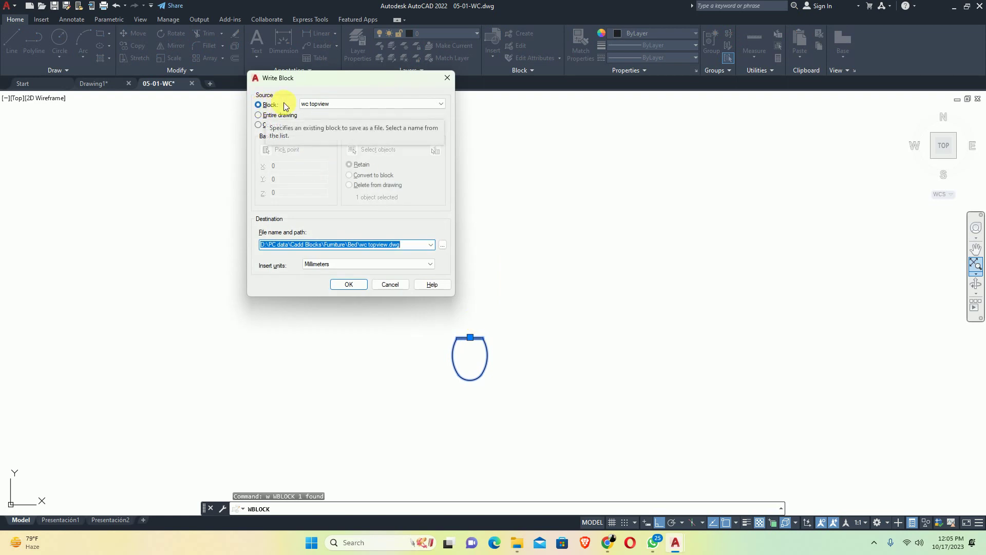
pyautogui.click(308, 104)
pyautogui.click(310, 105)
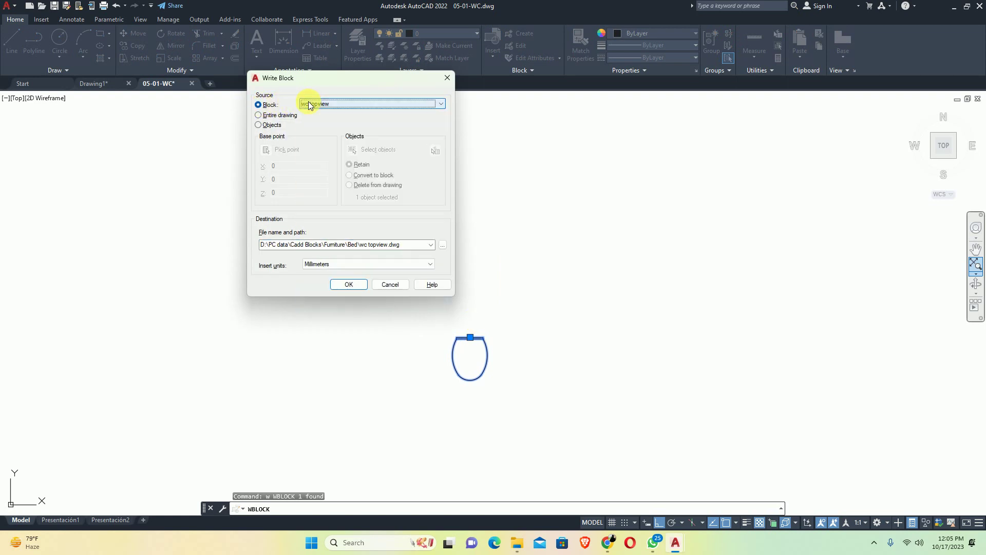
pyautogui.click(421, 244)
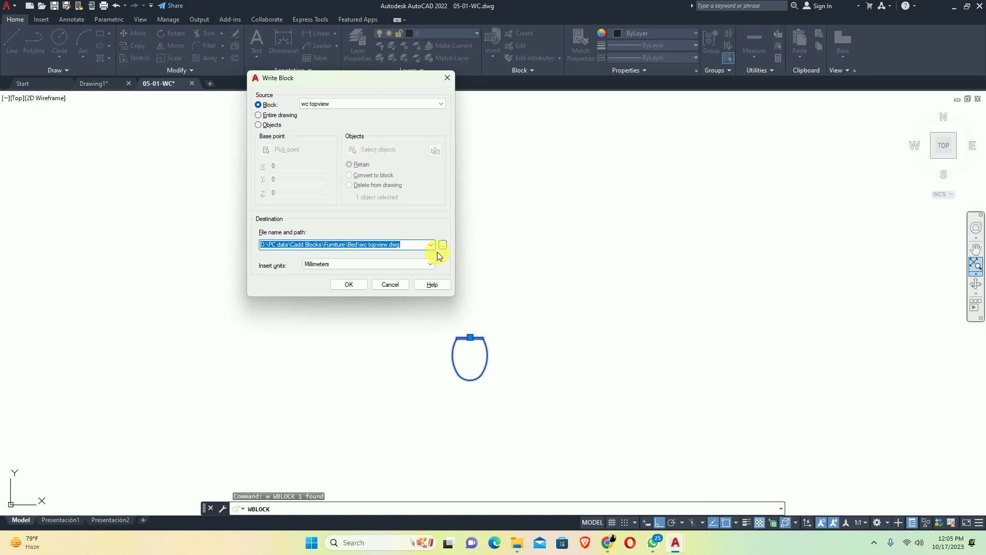
pyautogui.click(442, 245)
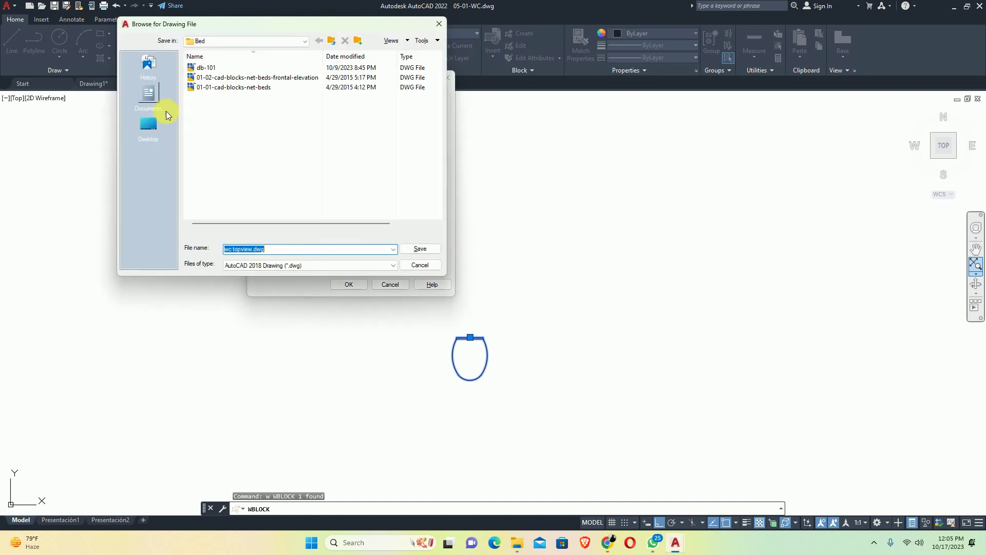
# Browse the Furniture, Desktop, Documents and Local Disk (F:) locations for the block library folder
pyautogui.click(332, 40)
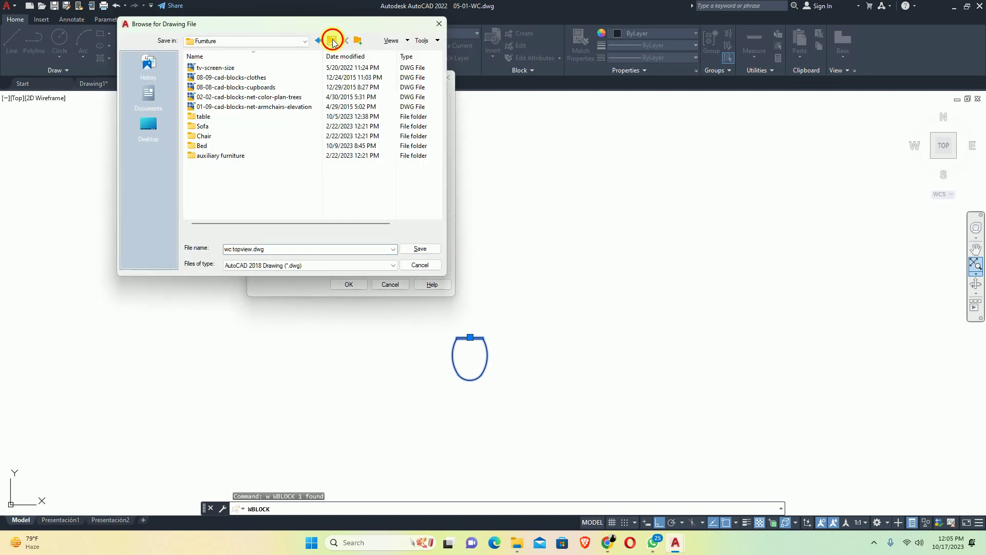
pyautogui.click(331, 40)
pyautogui.click(148, 126)
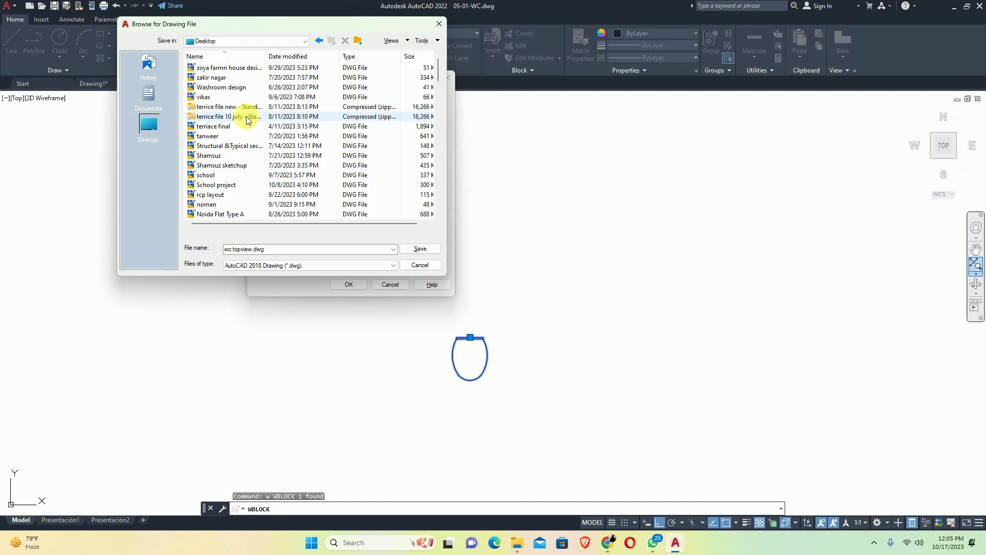
pyautogui.scroll(-20, 241, 123)
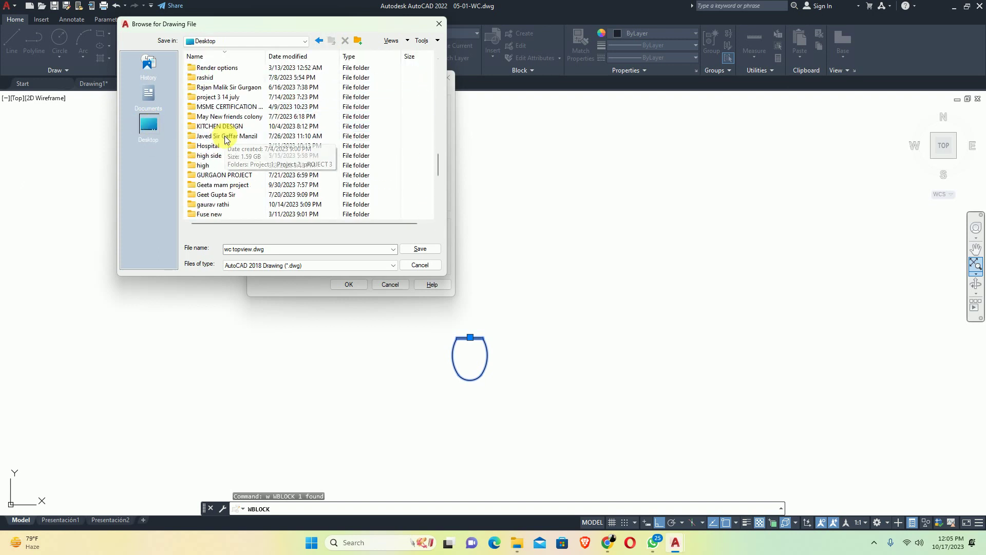
pyautogui.scroll(20, 224, 139)
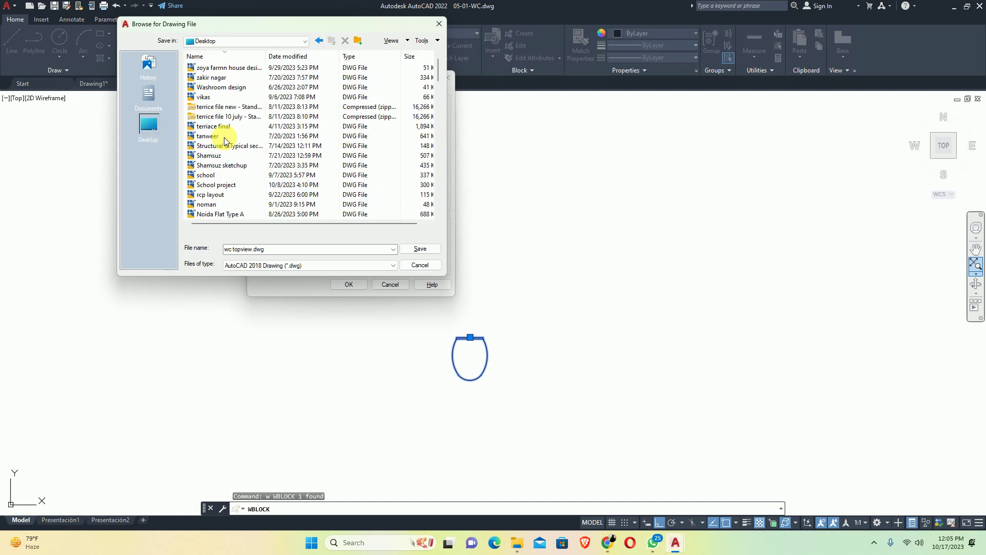
pyautogui.click(151, 96)
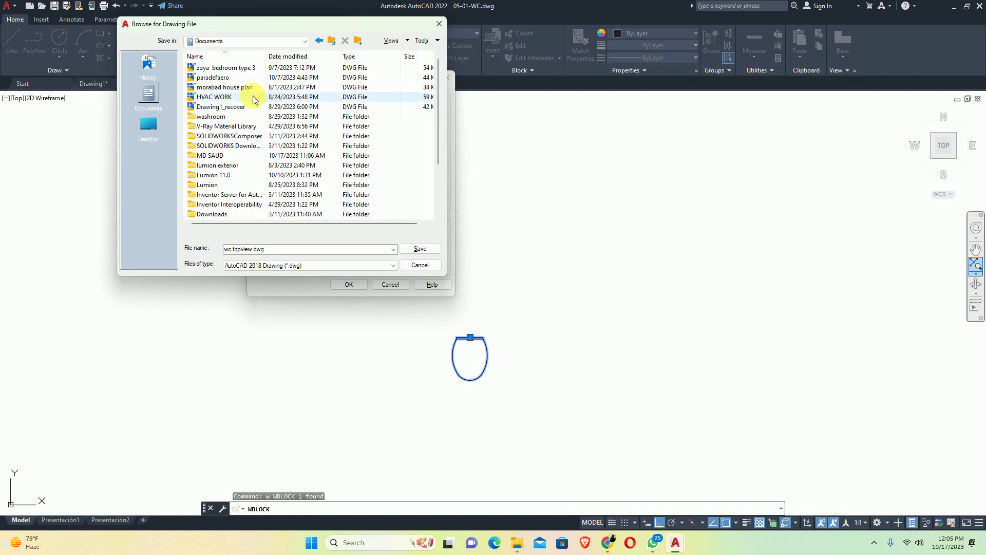
pyautogui.click(330, 42)
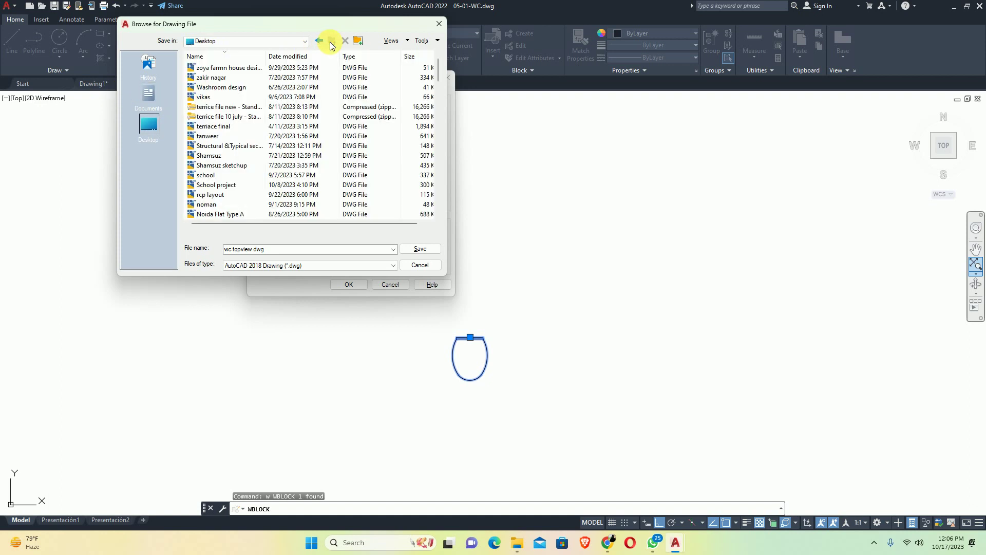
pyautogui.click(320, 40)
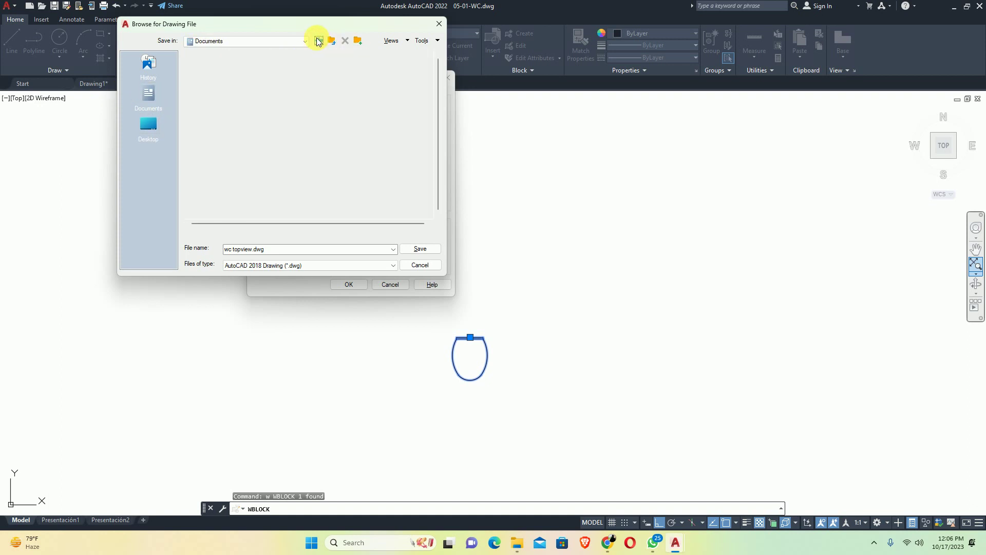
pyautogui.click(244, 42)
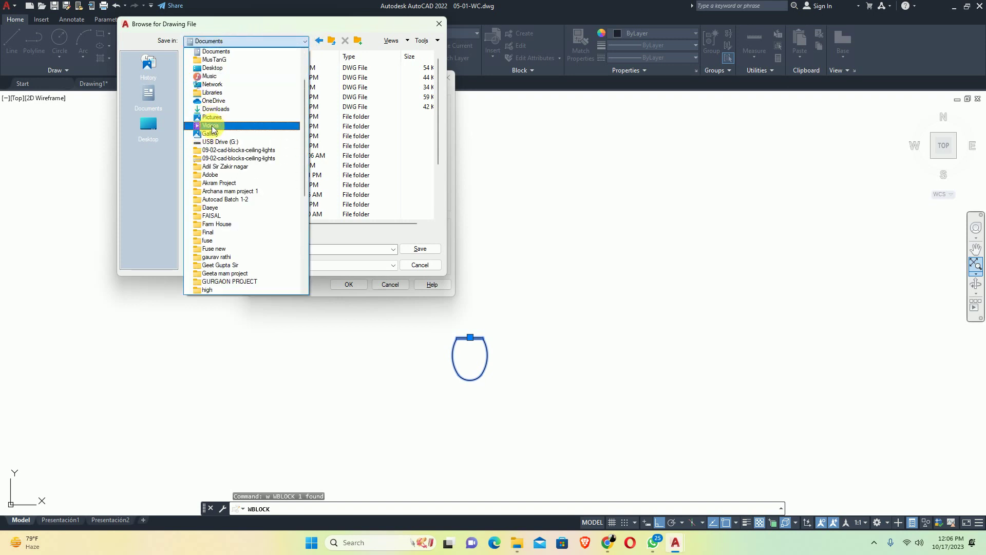
pyautogui.scroll(2, 215, 69)
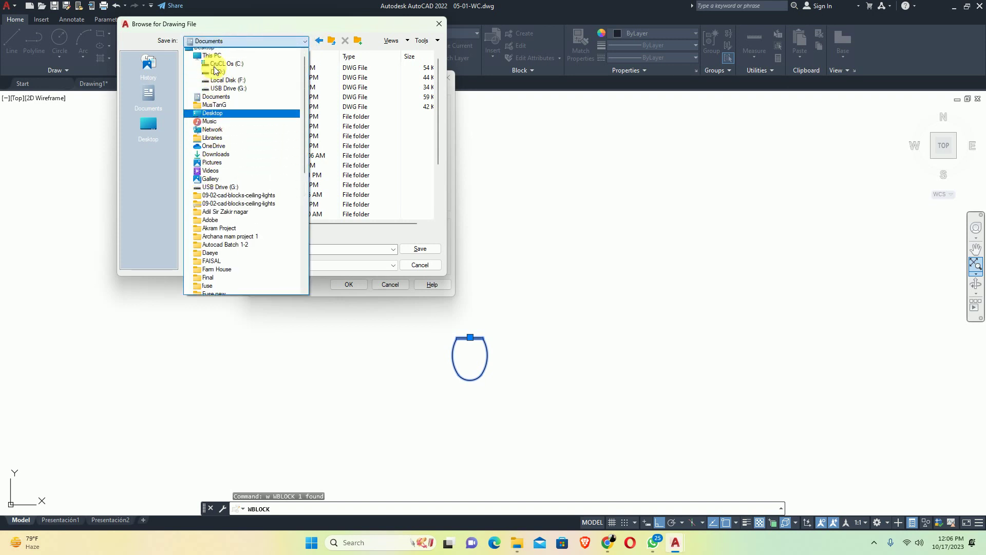
pyautogui.click(209, 62)
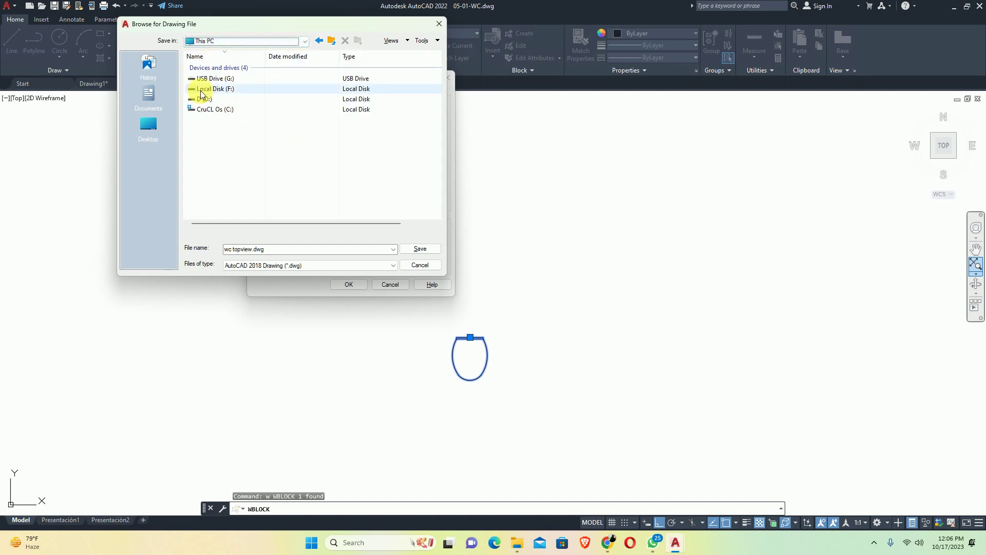
pyautogui.doubleClick(201, 90)
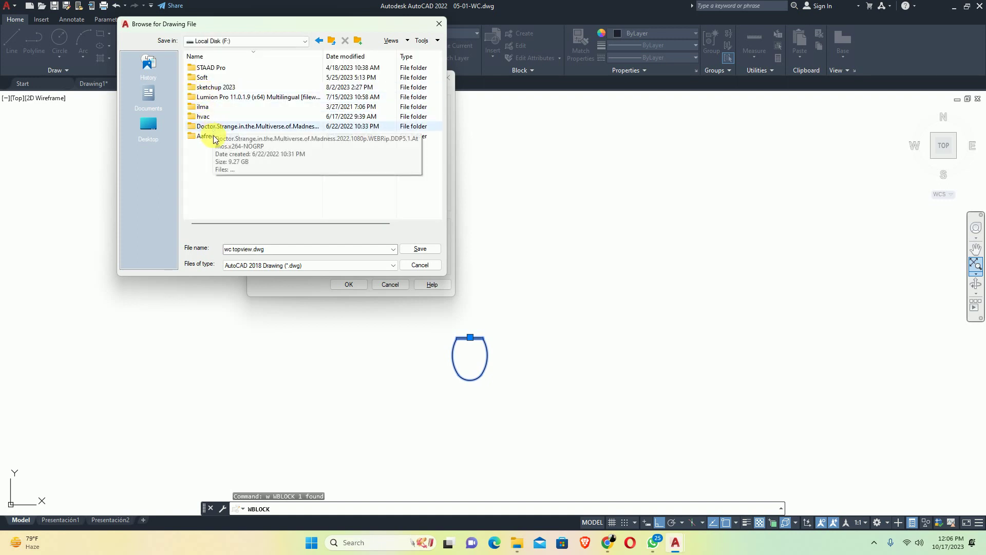
pyautogui.click(331, 40)
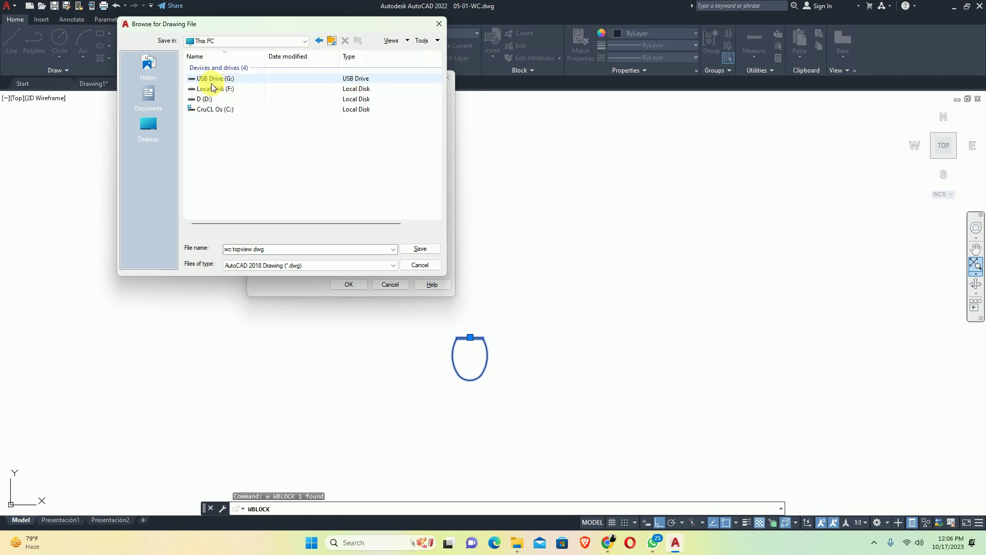
# Write the block to wc topview.dwg in the WC folder of Cad lib on drive D, with millimetres as insert units
pyautogui.click(199, 99)
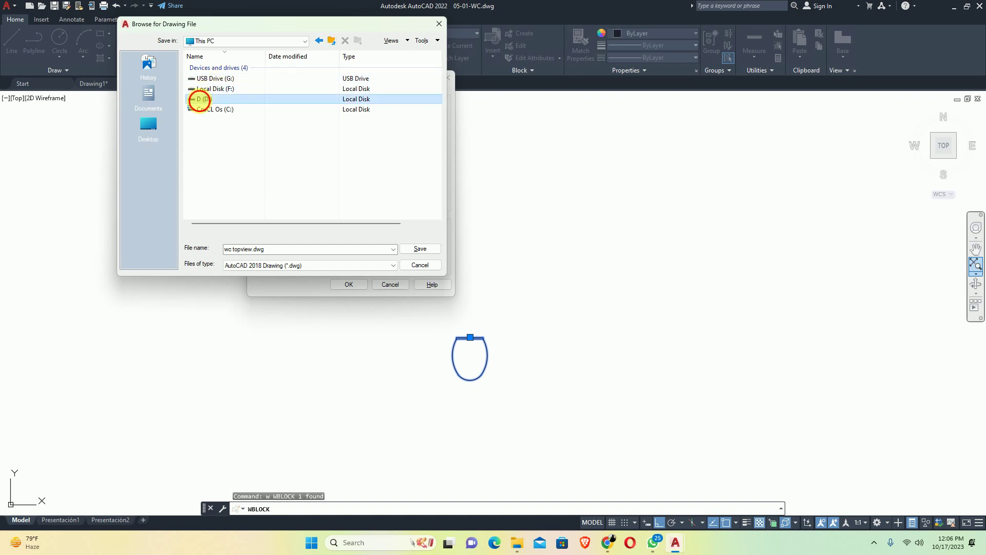
pyautogui.doubleClick(199, 99)
pyautogui.scroll(-3, 210, 128)
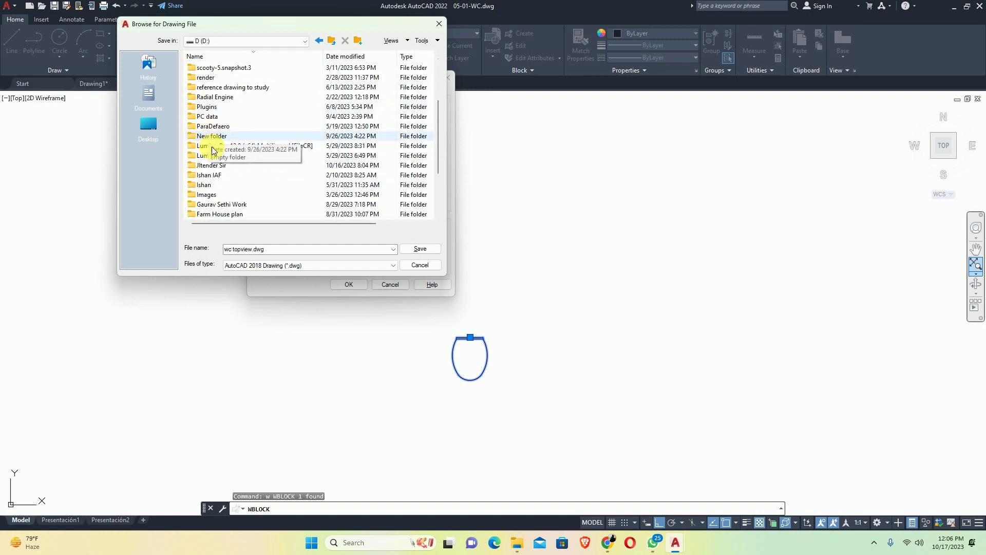
pyautogui.scroll(3, 213, 128)
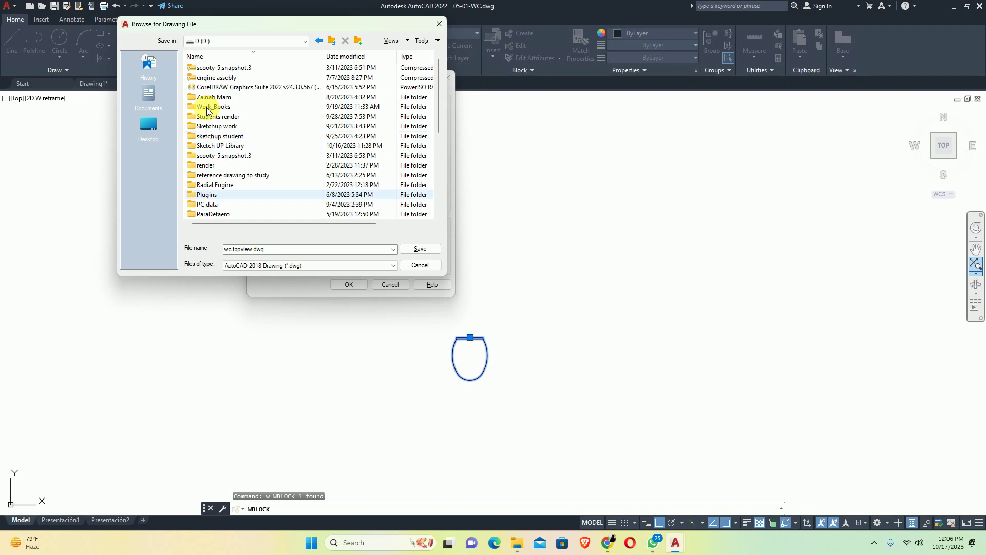
pyautogui.scroll(-4, 208, 110)
pyautogui.scroll(-2, 207, 113)
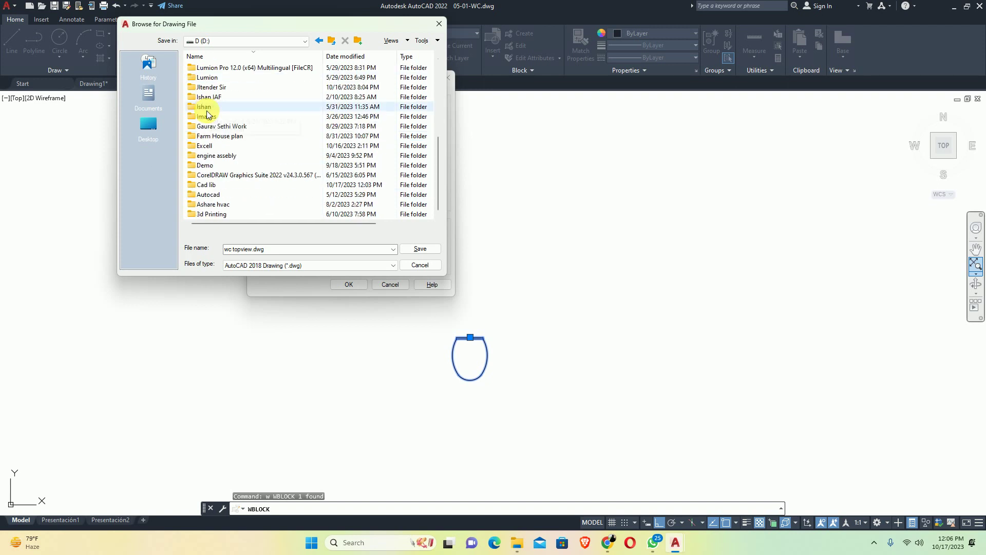
pyautogui.doubleClick(211, 184)
pyautogui.doubleClick(212, 69)
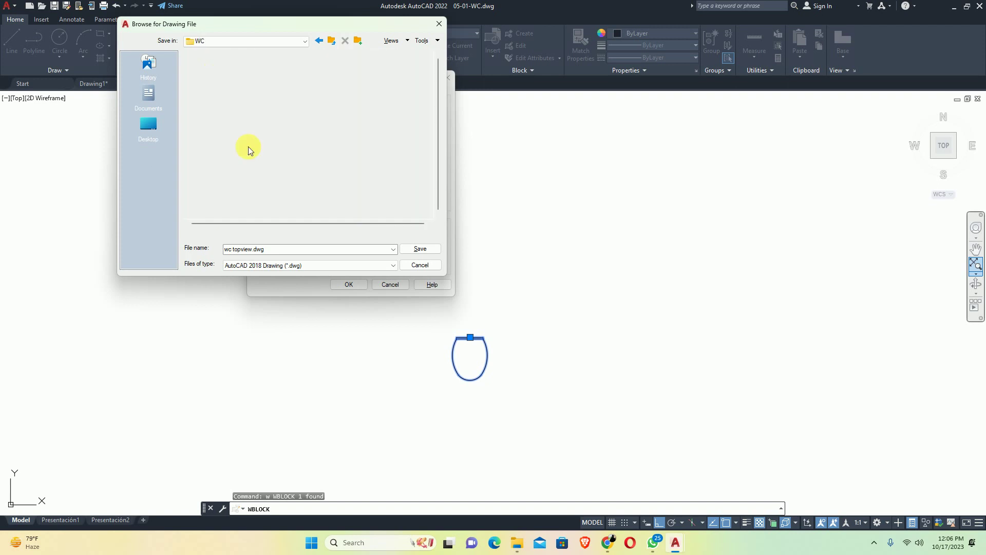
pyautogui.click(422, 249)
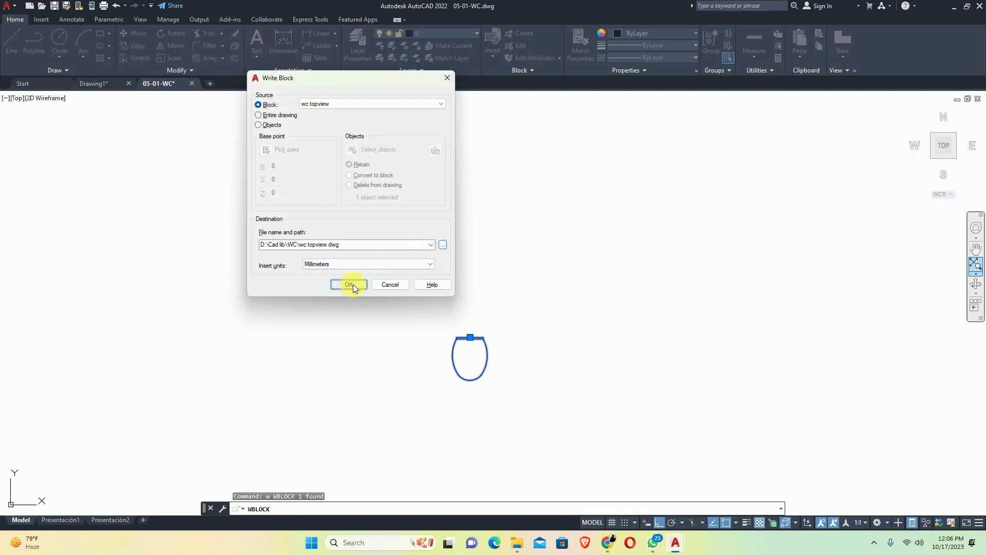
pyautogui.click(353, 284)
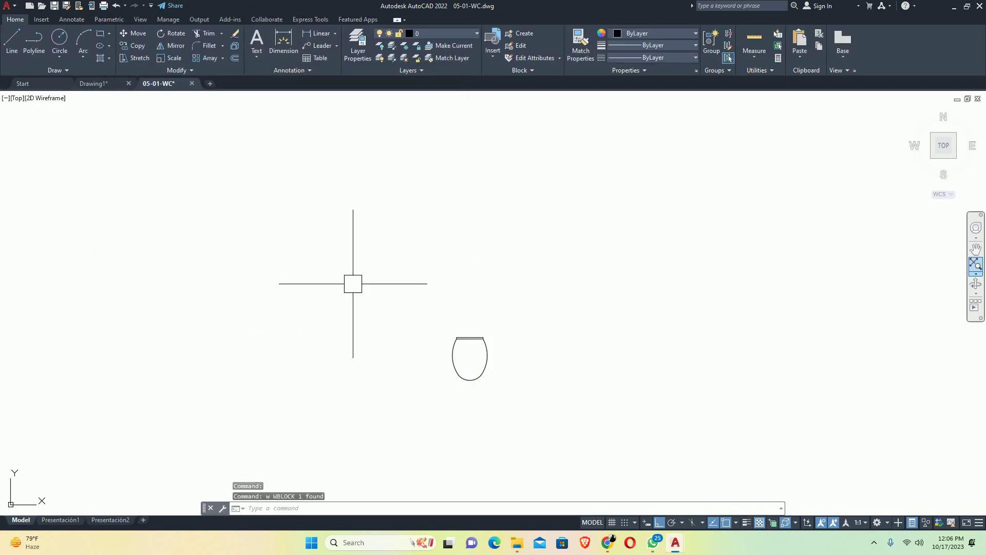
# Close the 05-01-WC drawing without saving its changes and open the block insertion palette in the bathroom floor plan
pyautogui.click(195, 85)
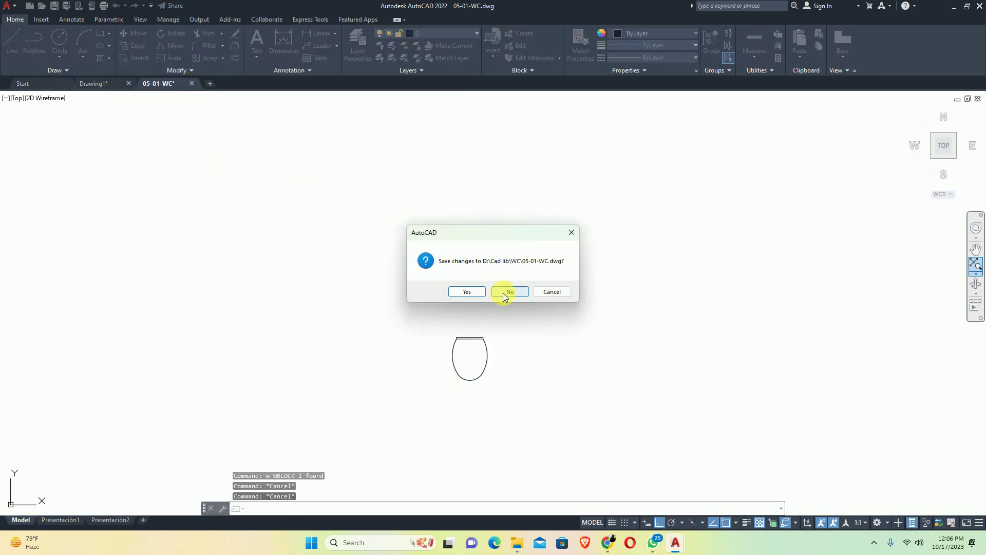
pyautogui.click(509, 291)
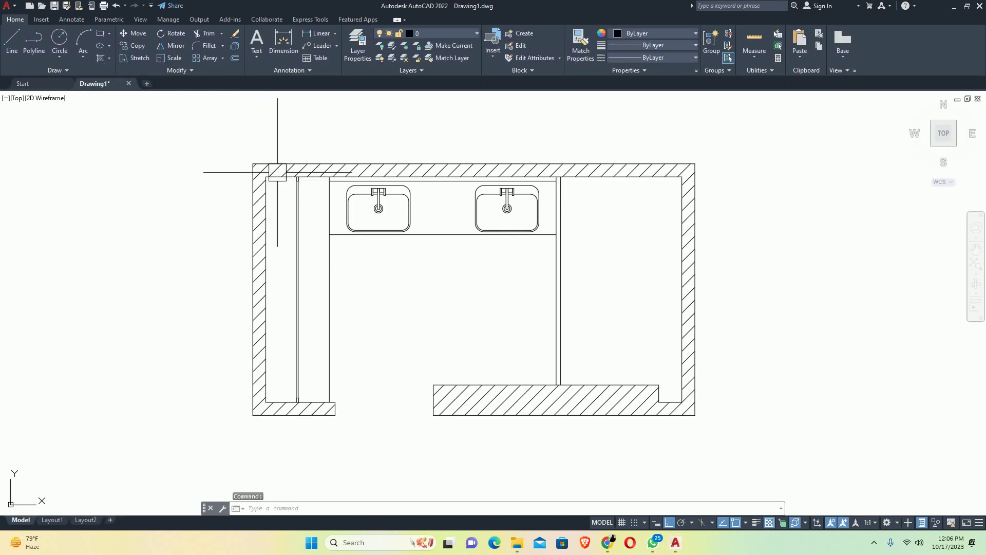
pyautogui.write('i')
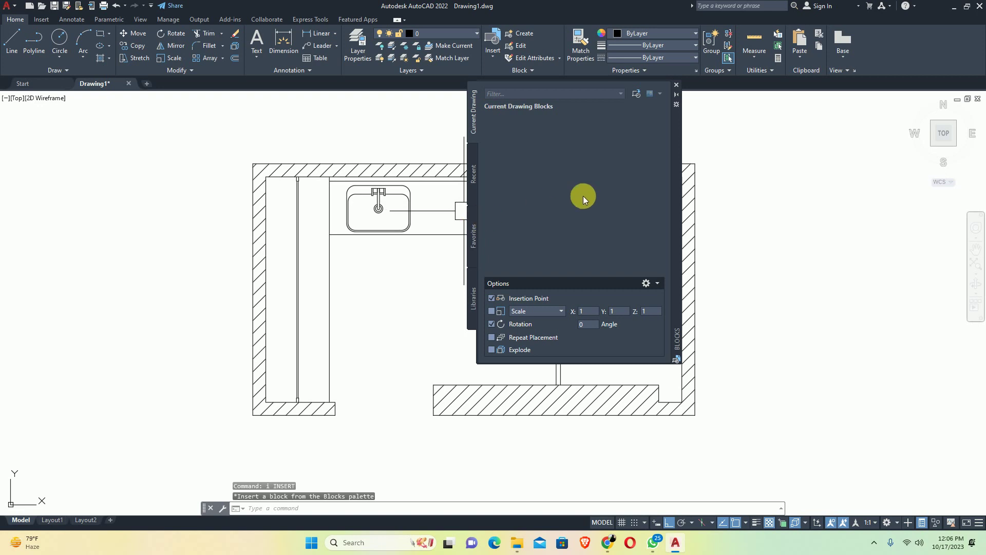
# Choose the wc topview drawing from the WC folder of Cad lib on drive D as the block to insert
pyautogui.click(637, 94)
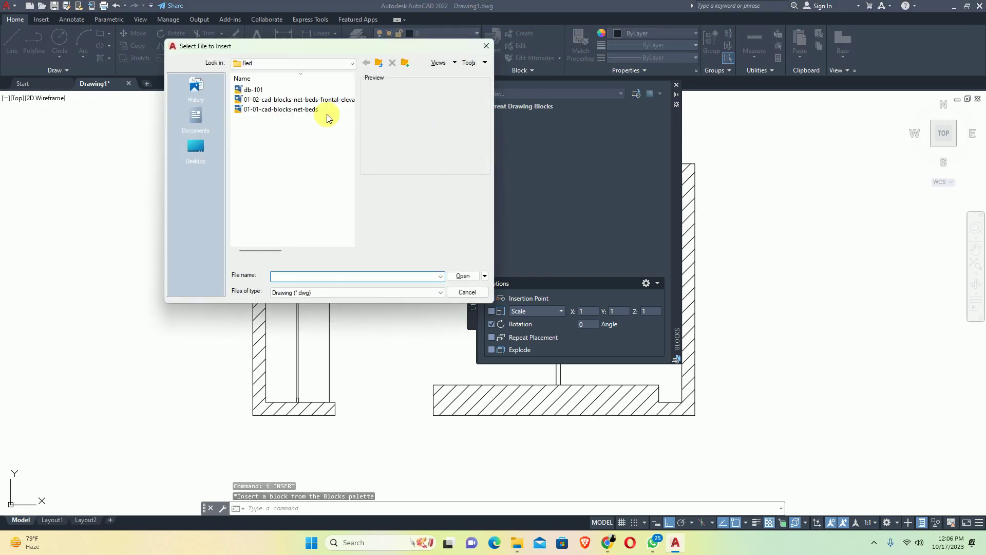
pyautogui.click(379, 69)
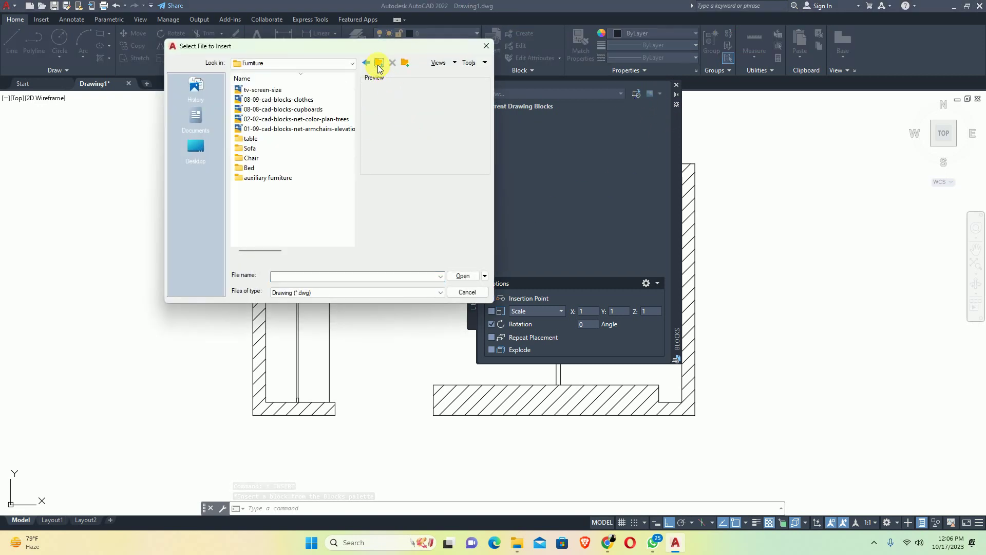
pyautogui.click(380, 65)
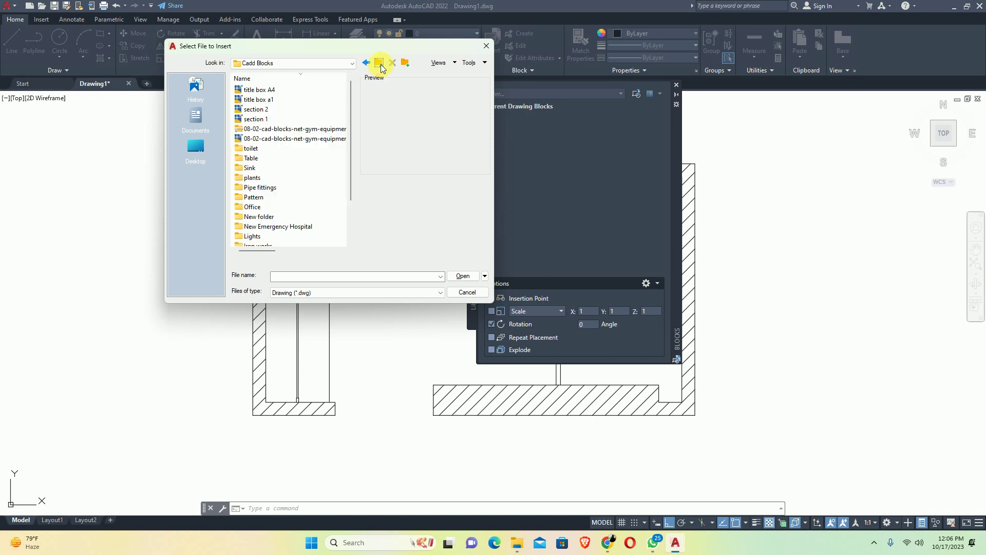
pyautogui.click(380, 64)
pyautogui.click(379, 64)
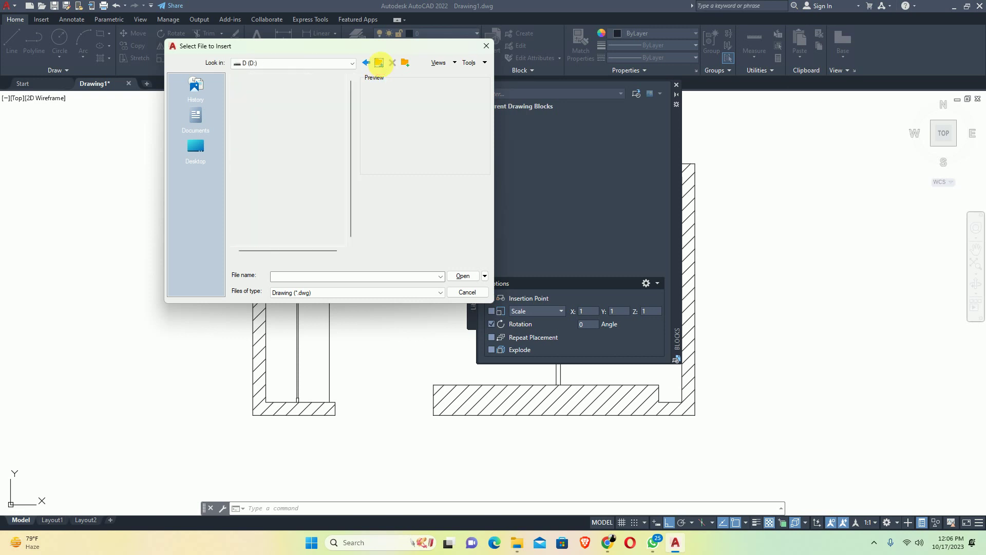
pyautogui.scroll(-6, 287, 169)
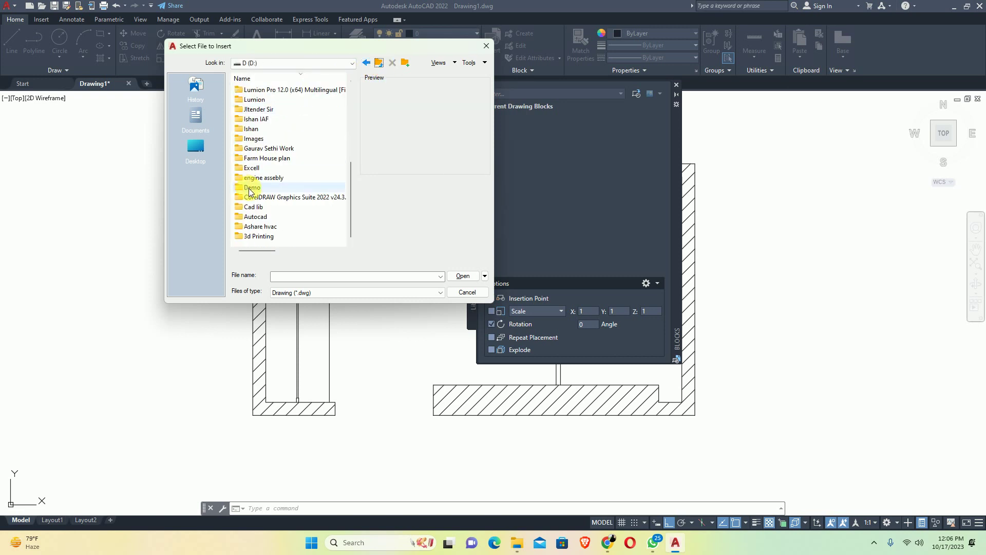
pyautogui.doubleClick(255, 207)
pyautogui.doubleClick(247, 92)
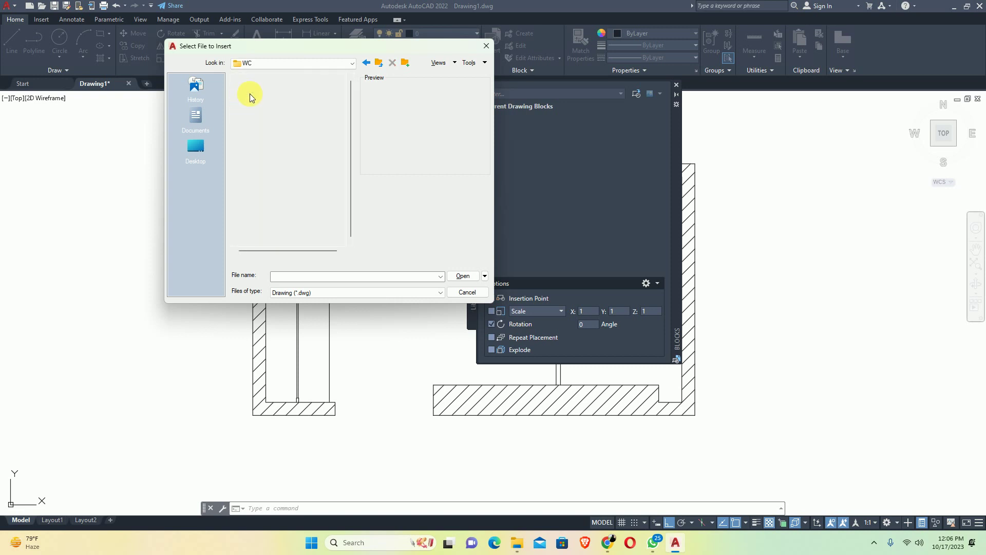
pyautogui.click(257, 101)
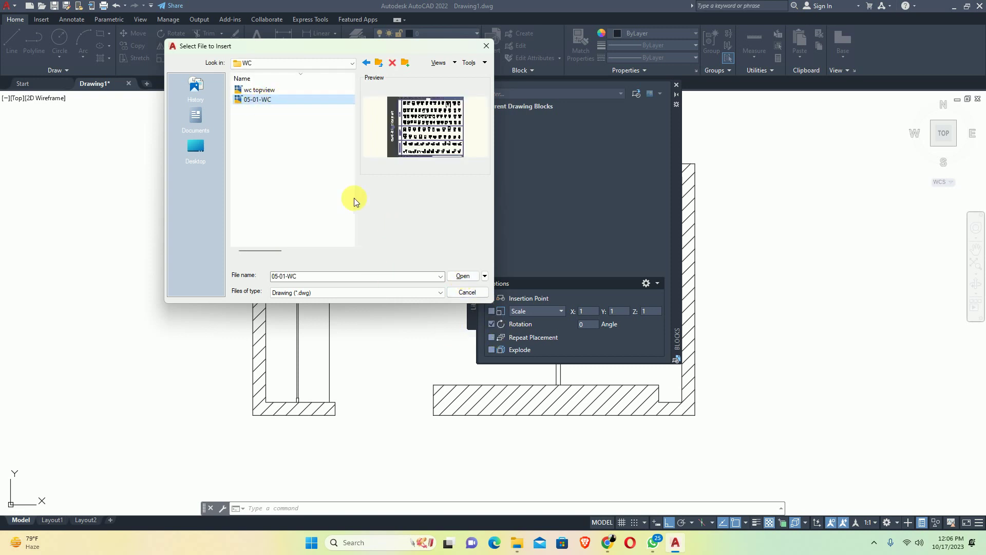
pyautogui.click(261, 90)
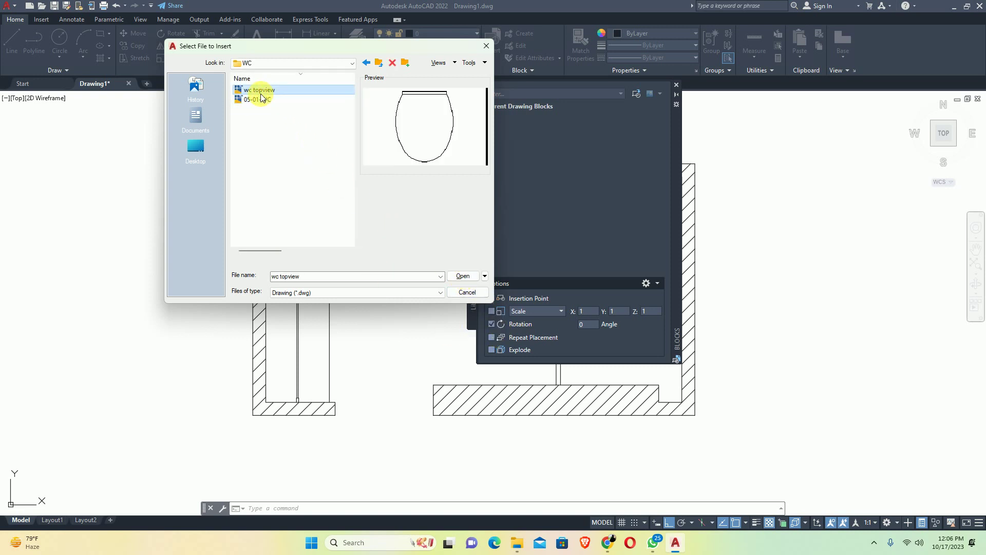
pyautogui.click(465, 276)
# Place the toilet block on the thick hatched wall, midway between the partition and the wall's free end, and close the block palette
pyautogui.moveTo(441, 370)
pyautogui.mouseDown(button='middle')
pyautogui.moveTo(244, 335)
pyautogui.moveTo(268, 352)
pyautogui.mouseUp(button='middle')
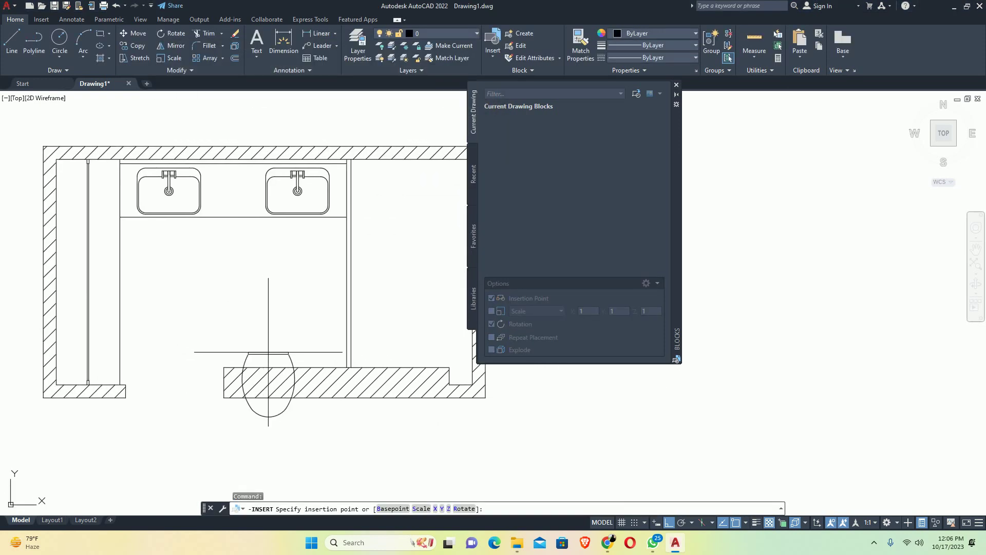
pyautogui.write('mtp')
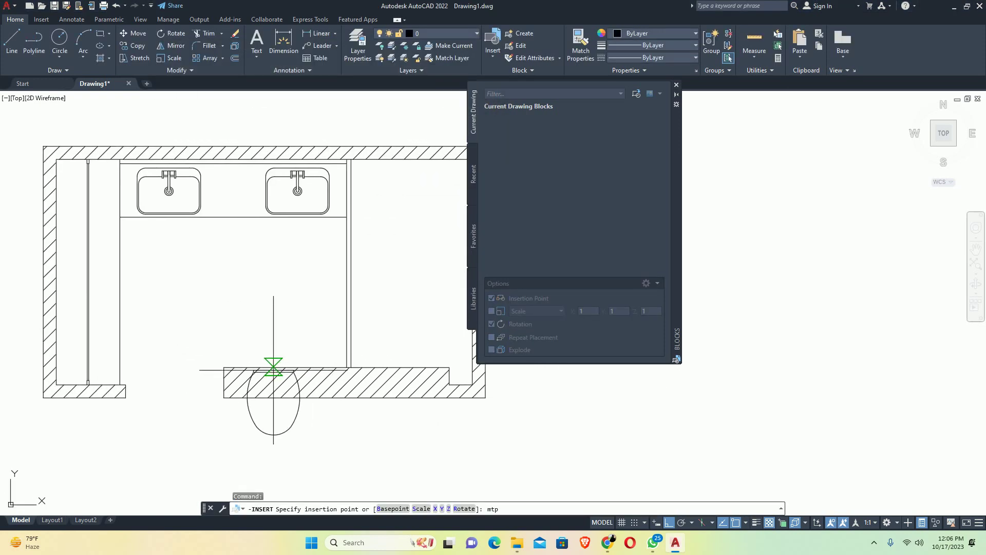
pyautogui.press('Return')
pyautogui.scroll(4, 310, 368)
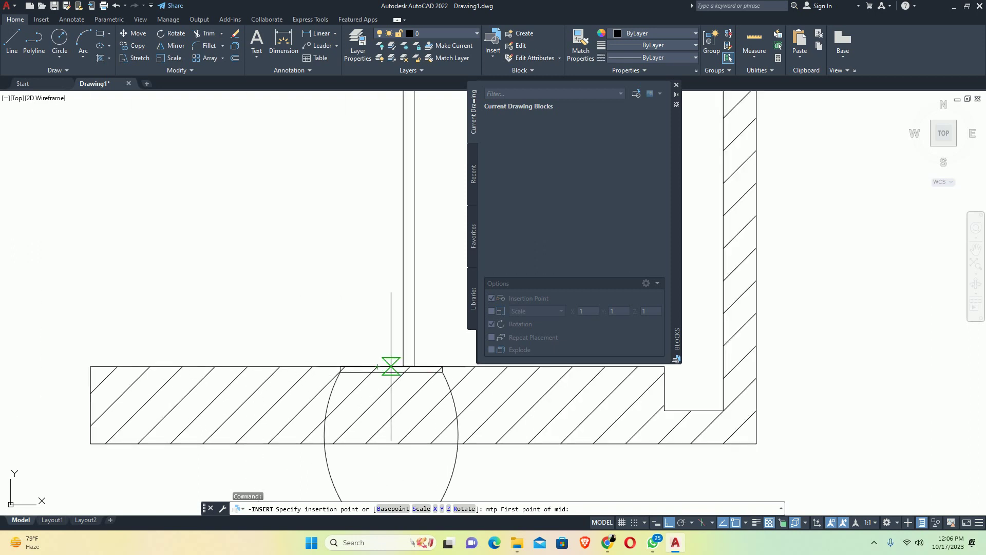
pyautogui.click(408, 366)
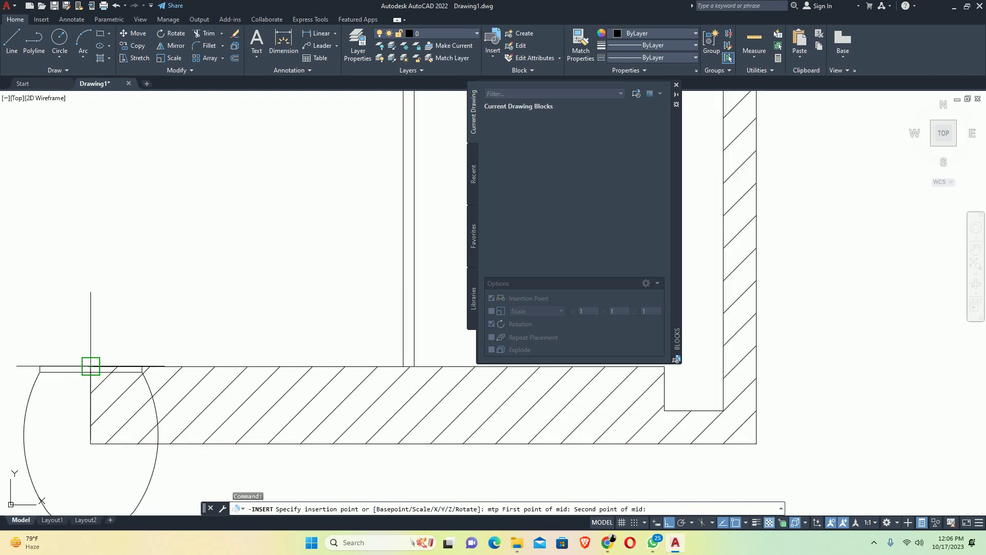
pyautogui.click(103, 366)
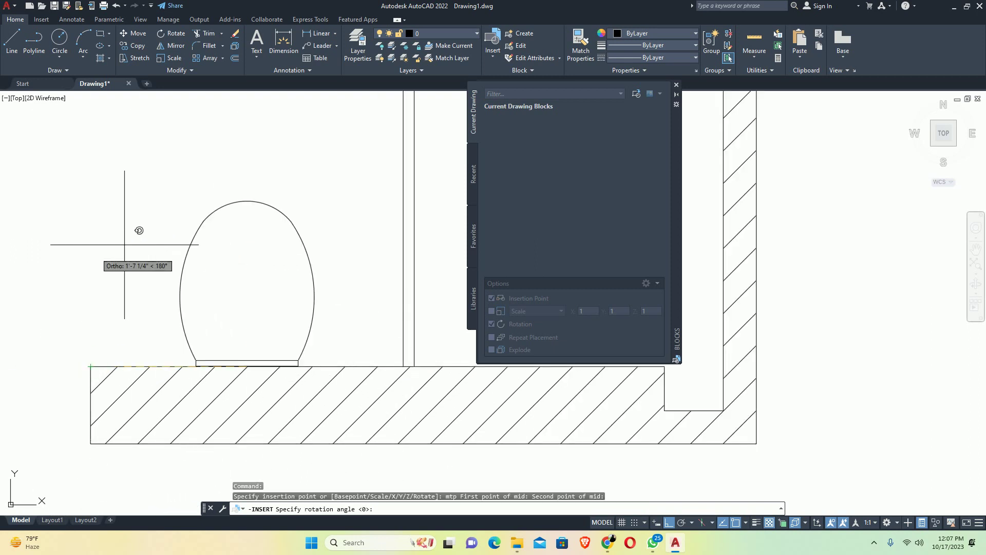
pyautogui.press('Escape')
pyautogui.press('Escape')
pyautogui.scroll(-6, 79, 267)
pyautogui.moveTo(120, 258); pyautogui.dragTo(341, 324, button='middle')
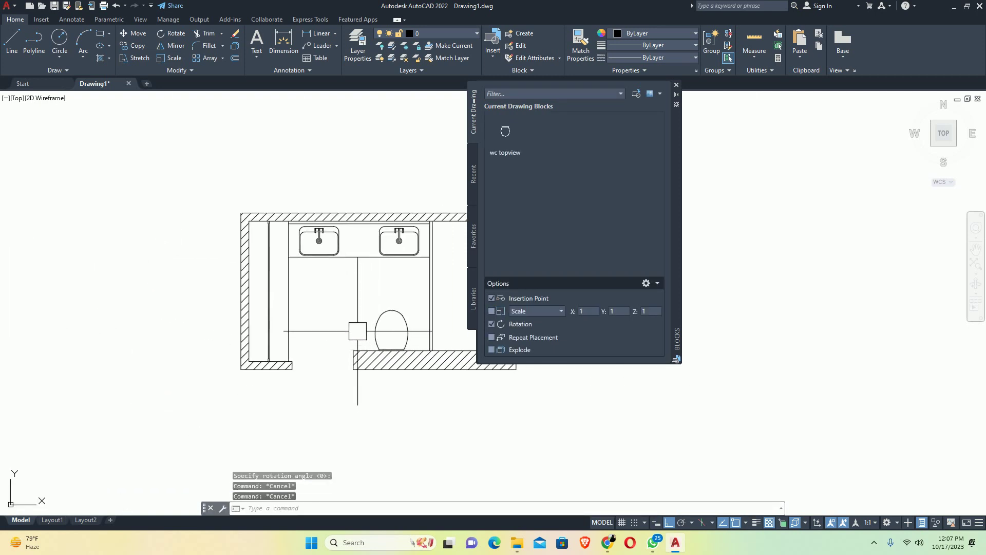
pyautogui.click(676, 86)
pyautogui.press('Escape')
pyautogui.scroll(2, 407, 293)
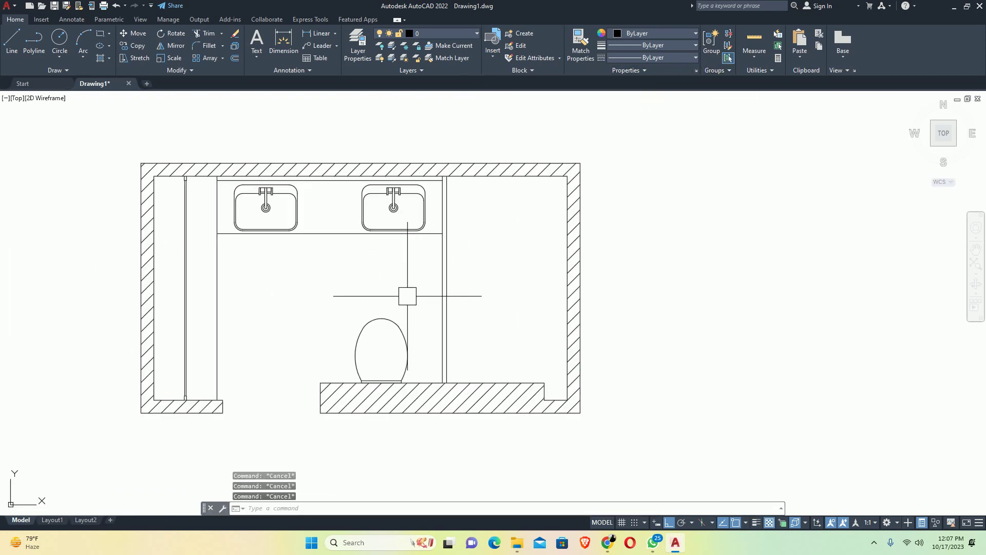
# Draw a rectangle 6 inches long and 8 inches wide in the compartment between the partition and the outer wall
pyautogui.moveTo(454, 313); pyautogui.dragTo(440, 317, button='middle')
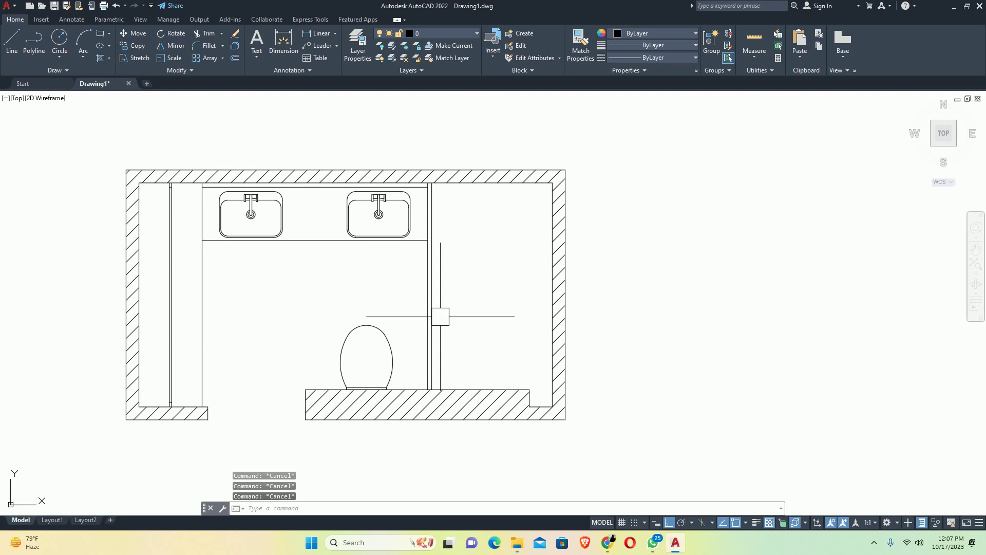
pyautogui.write('c')
pyautogui.press('Return')
pyautogui.scroll(2, 521, 314)
pyautogui.click(518, 323)
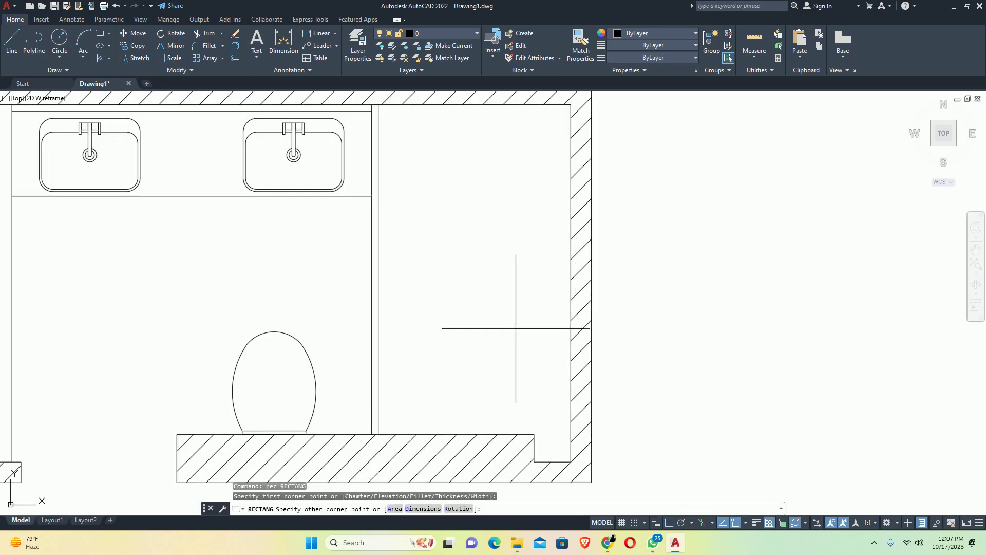
pyautogui.press('Return')
pyautogui.write('6')
pyautogui.press('Return')
pyautogui.write('8')
pyautogui.press('Return')
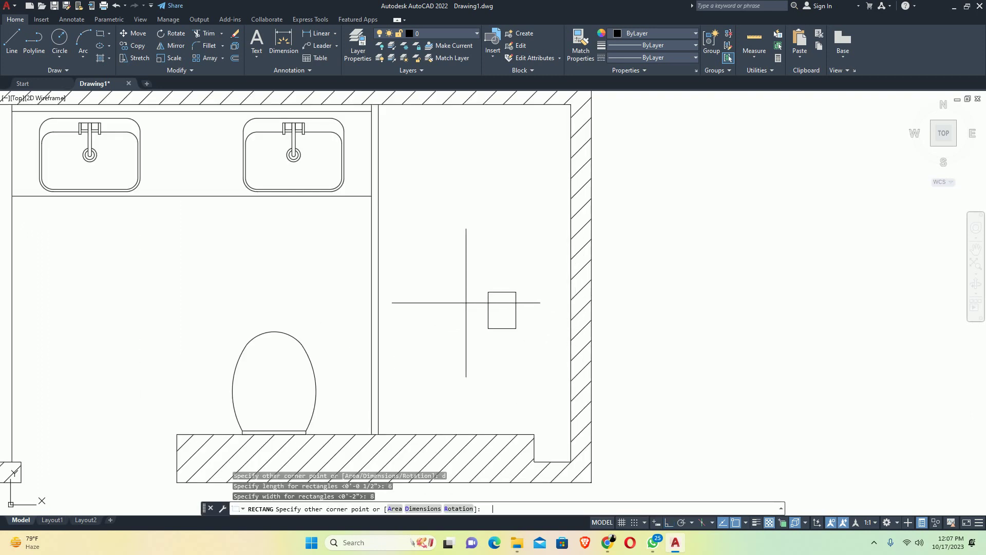
pyautogui.scroll(-2, 466, 303)
pyautogui.click(466, 302)
pyautogui.press('Escape')
pyautogui.press('Escape')
# Fillet all corners of the 6 by 8 inch rectangle with a 1.5 inch radius using the Polyline option
pyautogui.scroll(6, 536, 313)
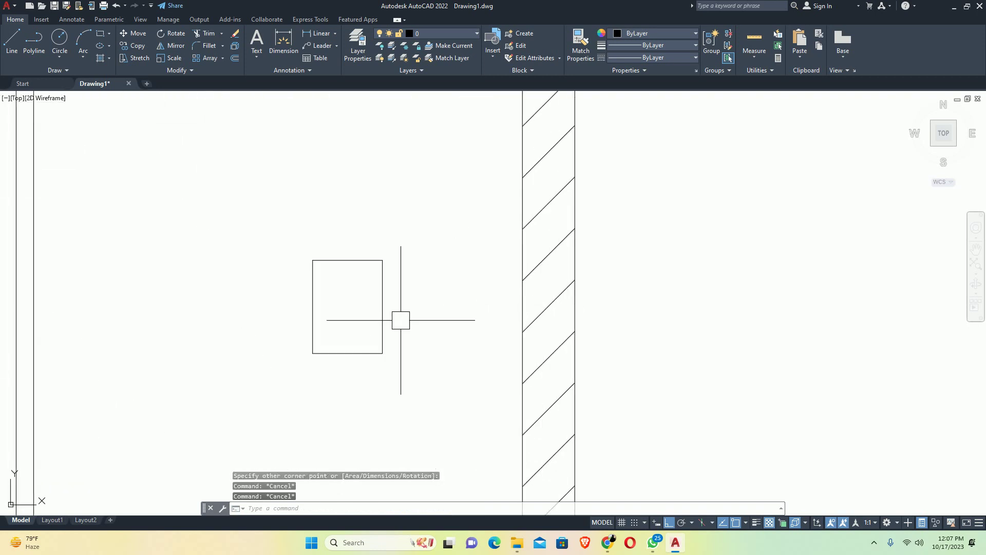
pyautogui.write('f')
pyautogui.press('Return')
pyautogui.write('r')
pyautogui.press('Return')
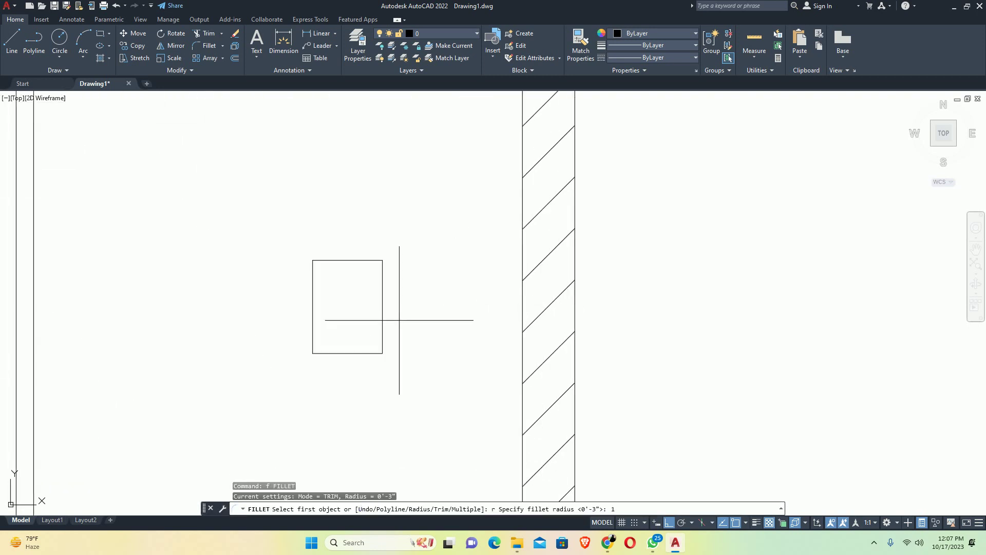
pyautogui.write('1.5')
pyautogui.press('Return')
pyautogui.write('p')
pyautogui.press('Return')
pyautogui.click(383, 297)
pyautogui.press('Escape')
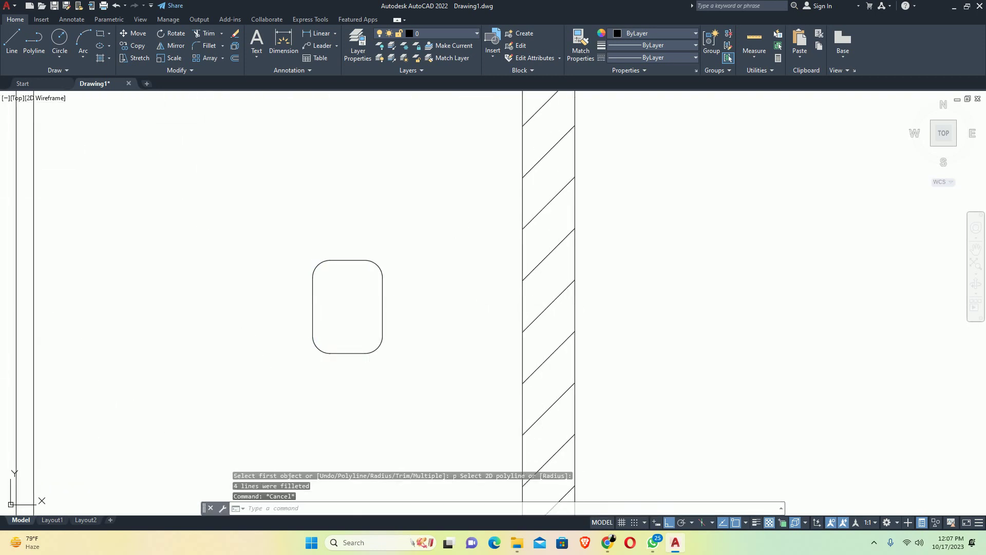
# Offset the rounded rectangle 0.5 inch inward
pyautogui.write('o')
pyautogui.press('Return')
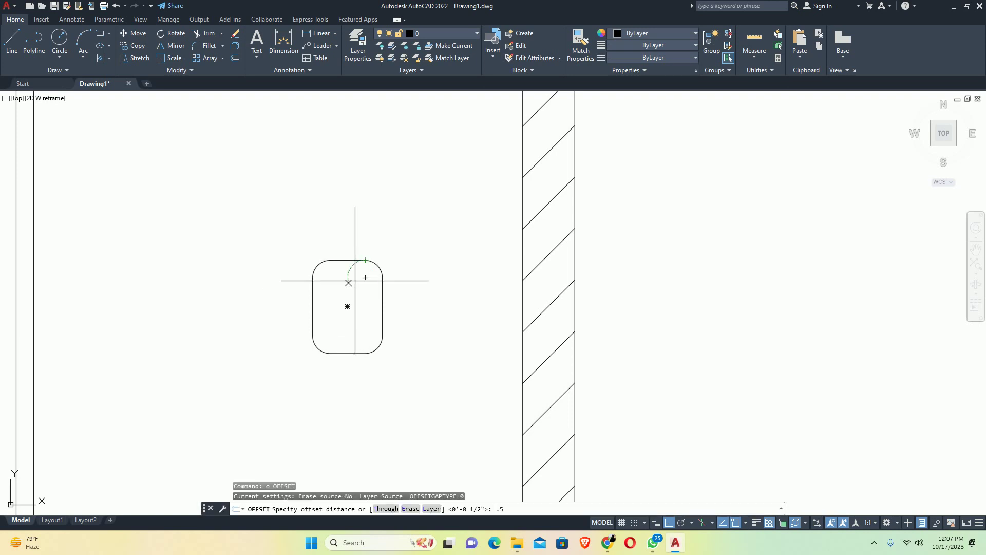
pyautogui.press('Return')
pyautogui.click(324, 271)
pyautogui.click(330, 288)
pyautogui.press('Escape')
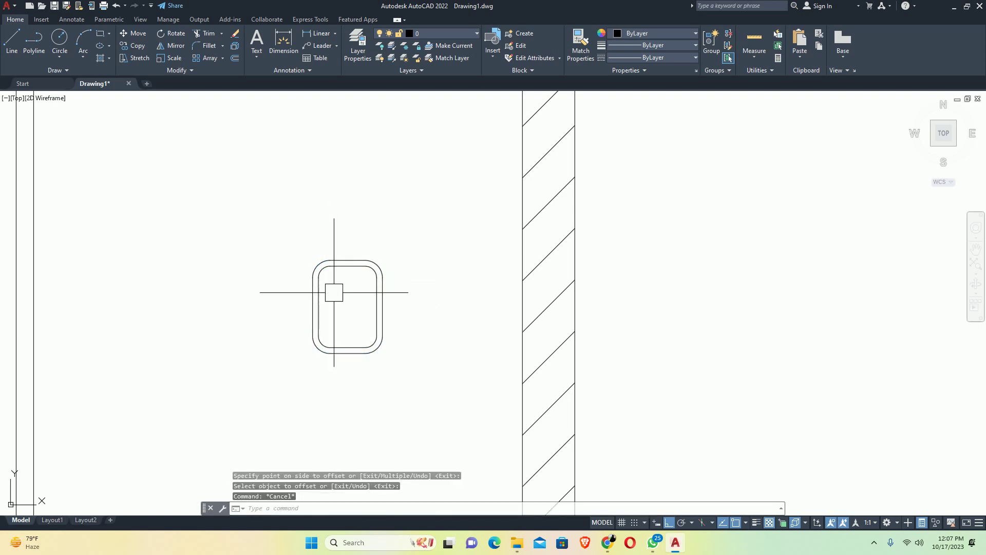
# Draw a narrow upright rectangle 0.75 inch long and 10 inches wide beside the rounded rectangle
pyautogui.scroll(2, 330, 288)
pyautogui.moveTo(330, 288); pyautogui.dragTo(355, 282, button='middle')
pyautogui.scroll(-3, 356, 282)
pyautogui.write('rec')
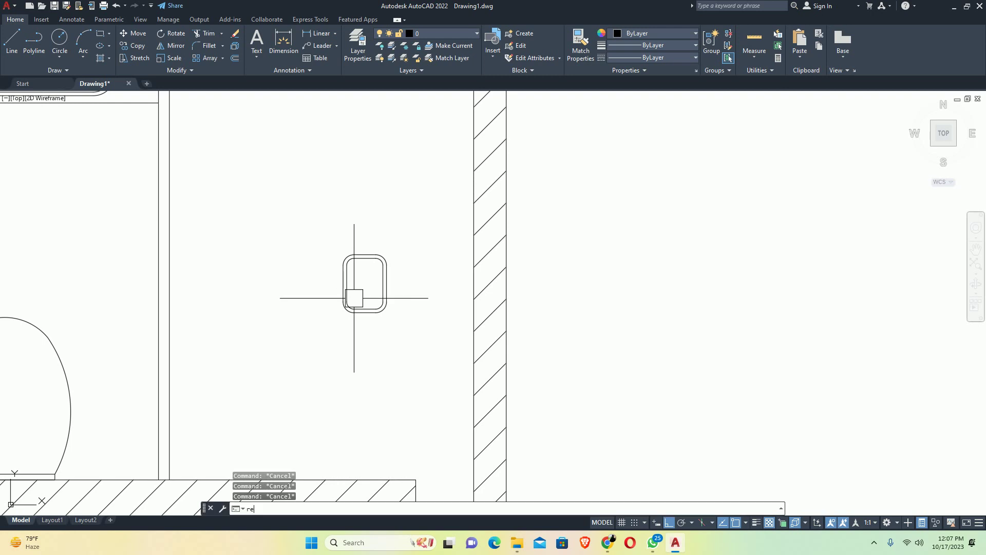
pyautogui.press('Return')
pyautogui.click(297, 308)
pyautogui.write('d')
pyautogui.press('Return')
pyautogui.write('.')
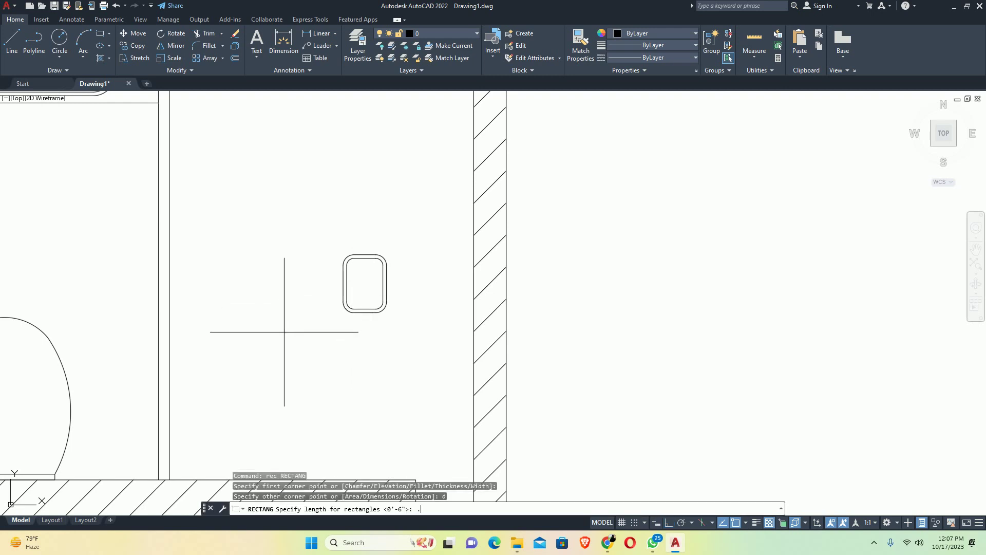
pyautogui.write('75')
pyautogui.press('Return')
pyautogui.click(298, 352)
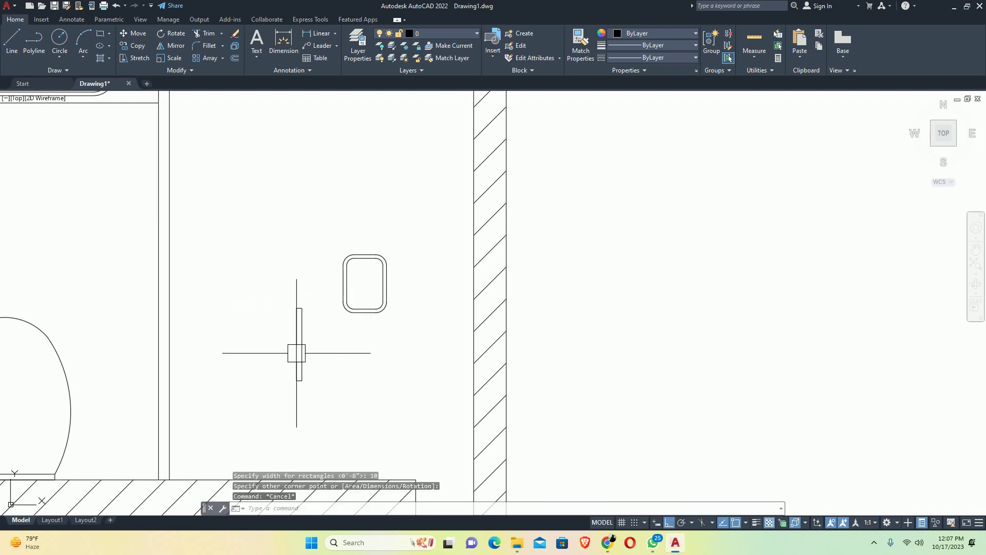
# Move the narrow rectangle by its upper edge's midpoint to the midpoint of the inner rounded outline's lower edge
pyautogui.write('m')
pyautogui.press('Return')
pyautogui.click(322, 372)
pyautogui.click(260, 320)
pyautogui.press('Return')
pyautogui.scroll(6, 296, 302)
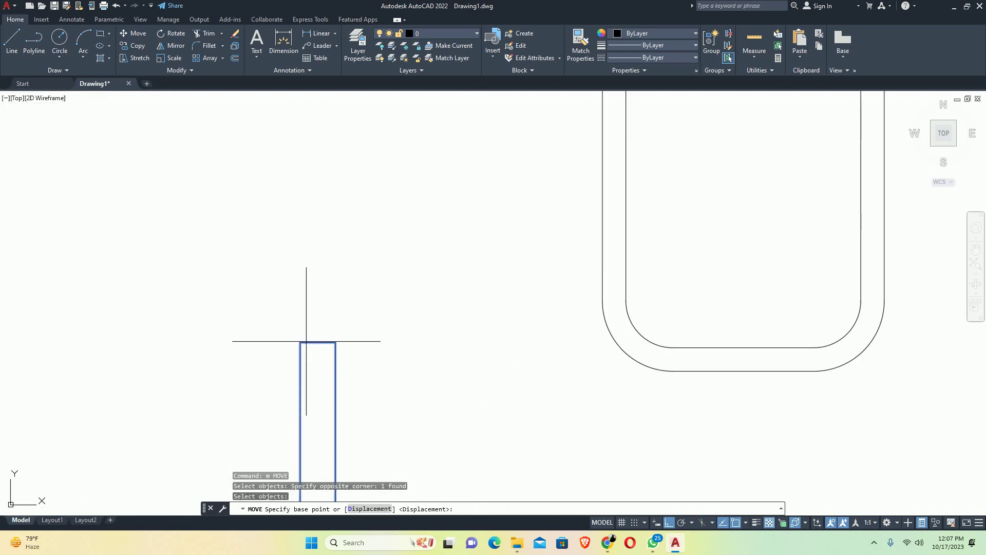
pyautogui.click(316, 343)
pyautogui.scroll(-3, 401, 356)
pyautogui.moveTo(504, 360); pyautogui.dragTo(447, 365, button='middle')
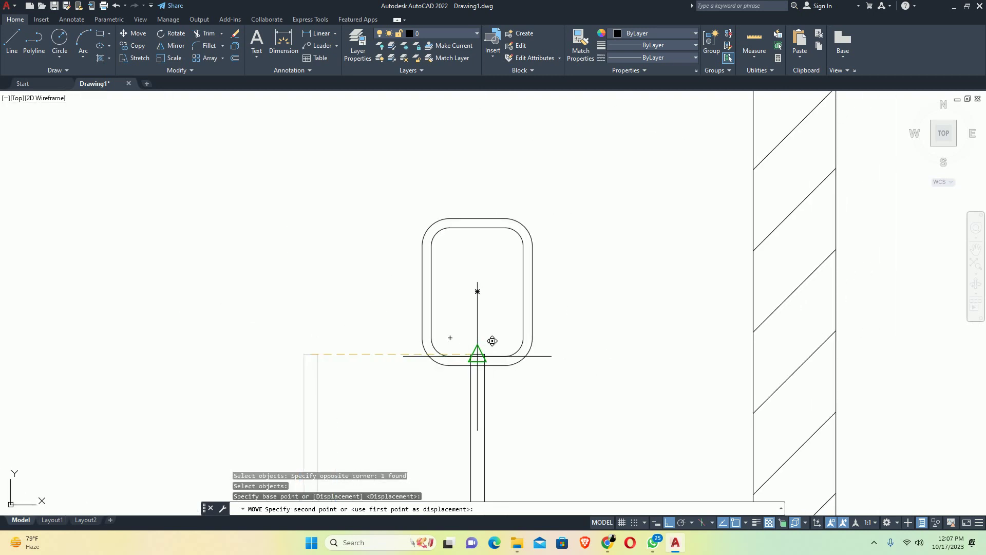
pyautogui.click(478, 366)
pyautogui.press('Escape')
# Move the narrow rectangle 1.5 inches upward into the rounded outline
pyautogui.click(496, 403)
pyautogui.click(401, 409)
pyautogui.press('Return')
pyautogui.click(342, 408)
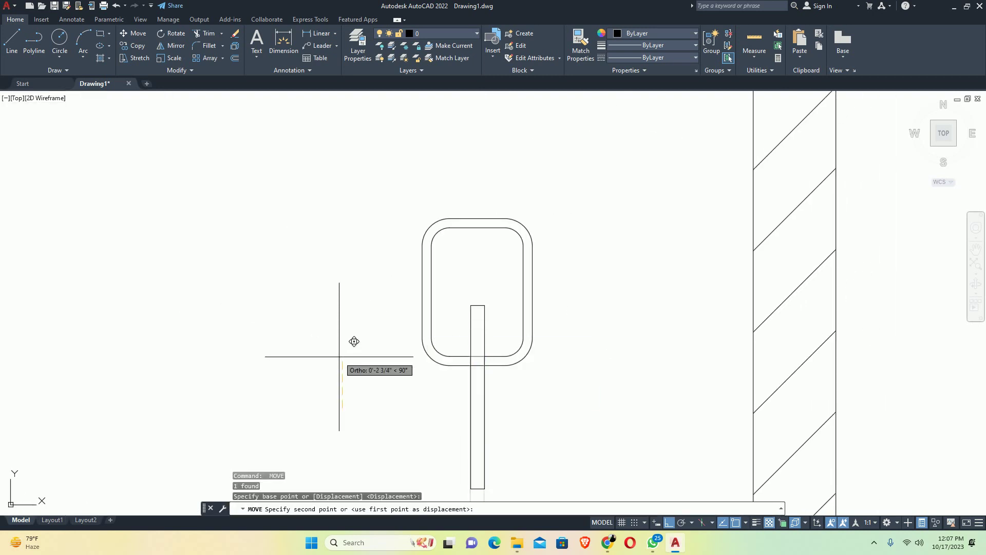
pyautogui.write('1.5')
pyautogui.press('Return')
pyautogui.press('Escape')
# Draw a 1.5 by 1.5 inch square below the narrow rectangle
pyautogui.scroll(-3, 355, 341)
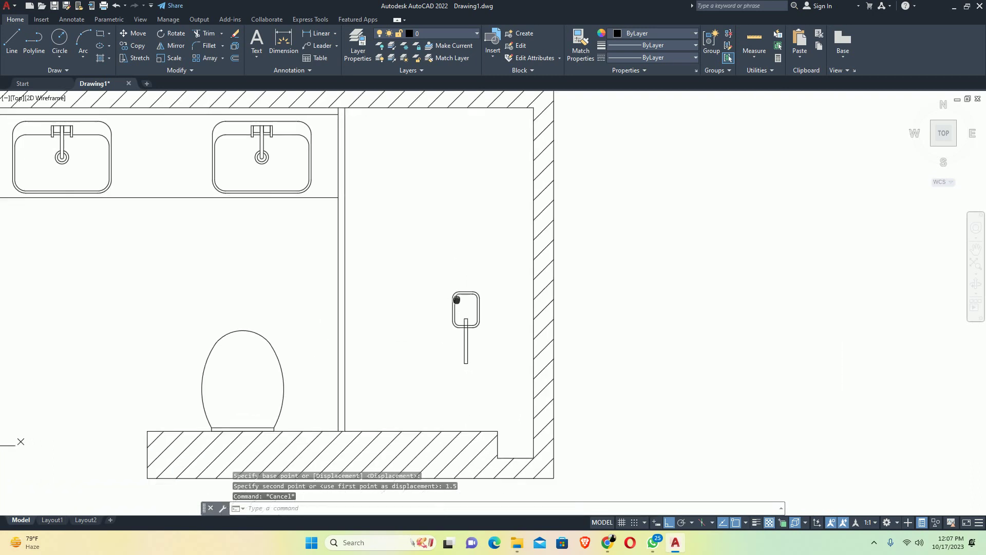
pyautogui.scroll(2, 449, 339)
pyautogui.write('rec')
pyautogui.press('Return')
pyautogui.click(401, 352)
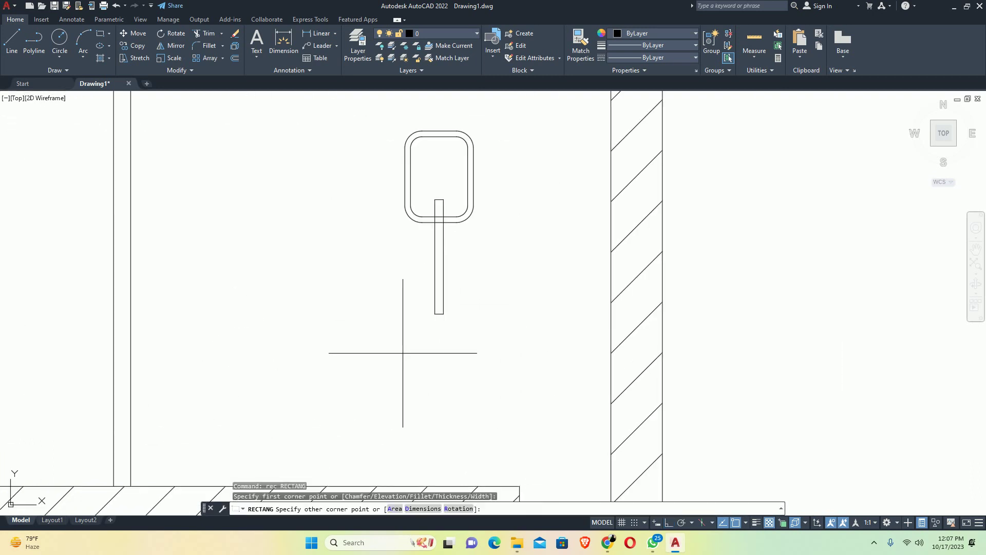
pyautogui.write('d')
pyautogui.press('Return')
pyautogui.write('1.5')
pyautogui.press('Return')
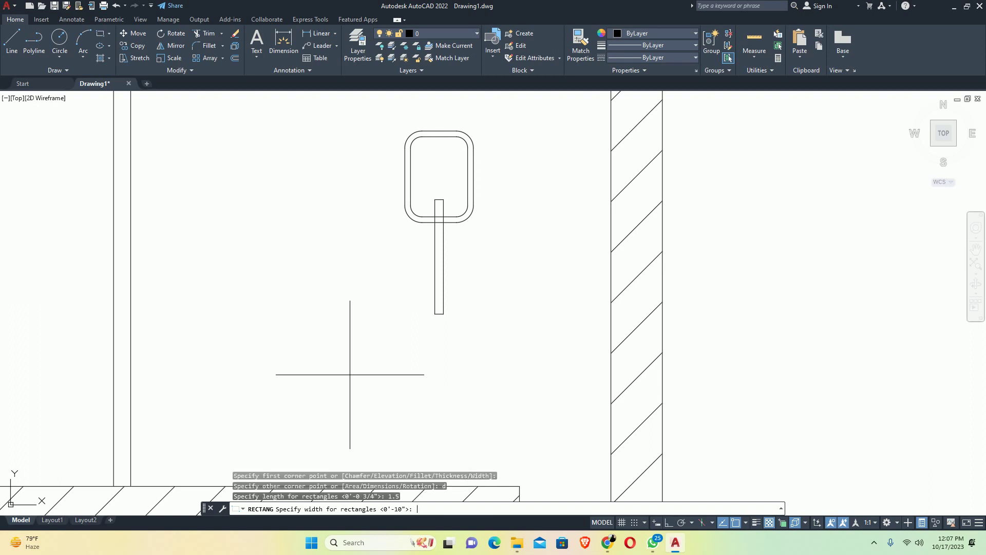
pyautogui.write('1.5')
pyautogui.press('Return')
pyautogui.click(437, 364)
# Draw a flat rectangle 2.5 inches long and 0.5 inch wide below the small square
pyautogui.write('rec')
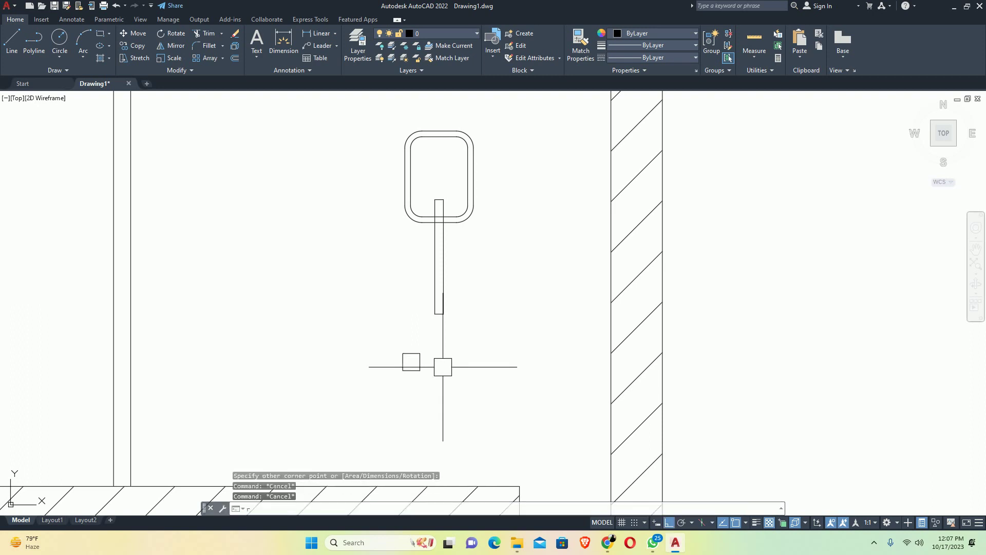
pyautogui.press('Return')
pyautogui.click(409, 389)
pyautogui.write('d')
pyautogui.press('Return')
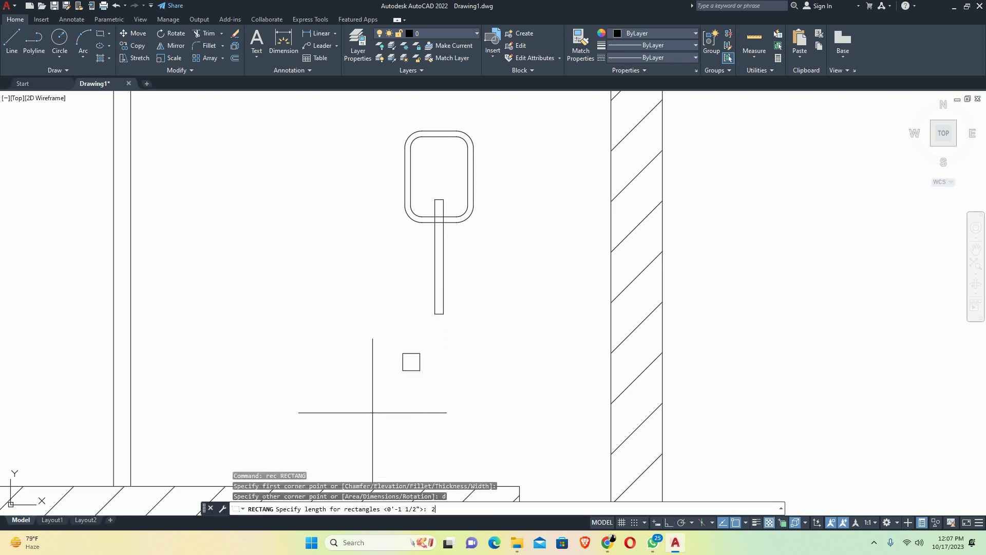
pyautogui.write('2.5')
pyautogui.press('Return')
pyautogui.write('.5')
pyautogui.press('Return')
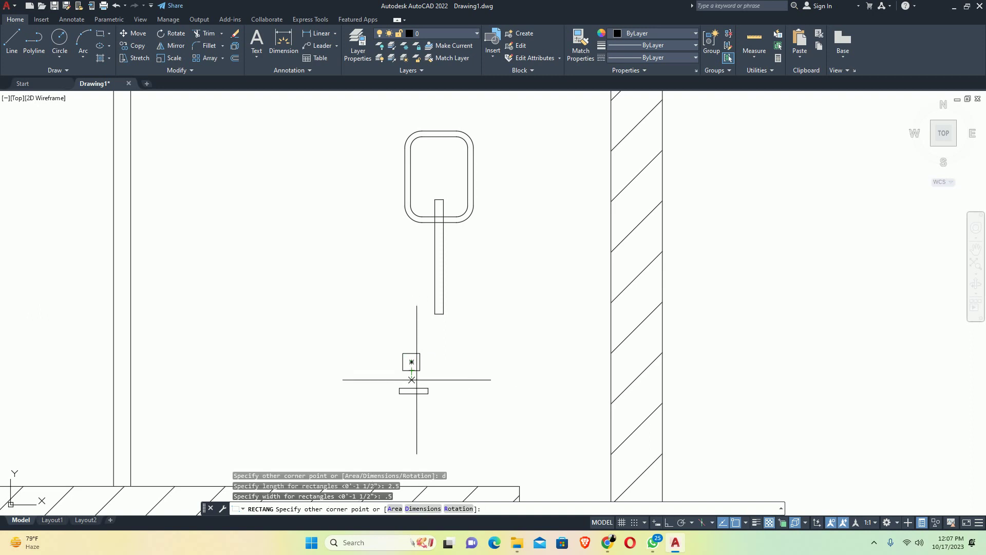
pyautogui.click(411, 380)
# Move the flat rectangle by its upper edge's midpoint to the midpoint of the square's lower edge
pyautogui.scroll(2, 419, 388)
pyautogui.write('m')
pyautogui.press('Return')
pyautogui.moveTo(433, 403); pyautogui.dragTo(384, 383)
pyautogui.press('Return')
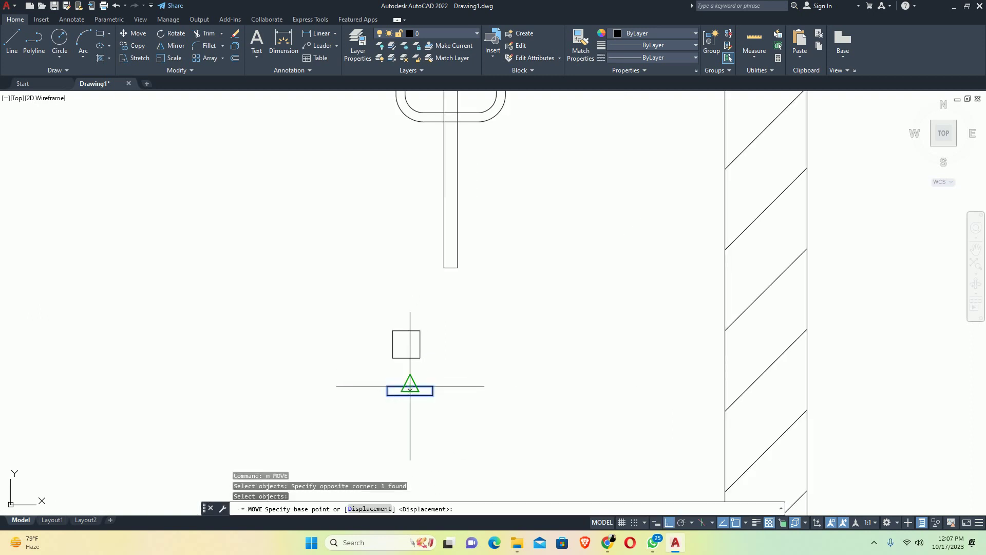
pyautogui.click(410, 386)
pyautogui.click(406, 358)
# Move the square and flat rectangle together from the square's upper edge midpoint to the narrow rectangle's lower edge midpoint
pyautogui.press('Return')
pyautogui.click(461, 402)
pyautogui.click(303, 330)
pyautogui.press('Return')
pyautogui.click(406, 330)
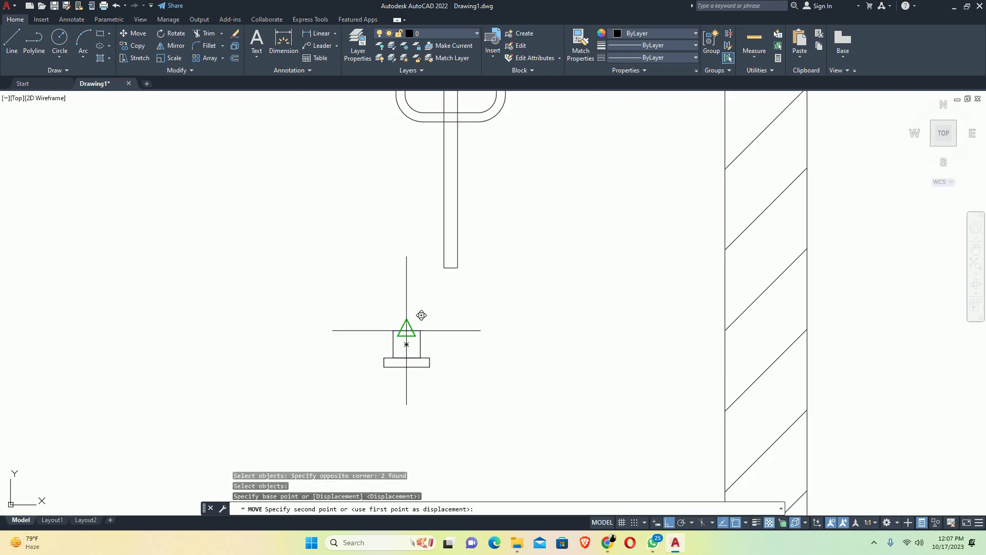
pyautogui.click(451, 268)
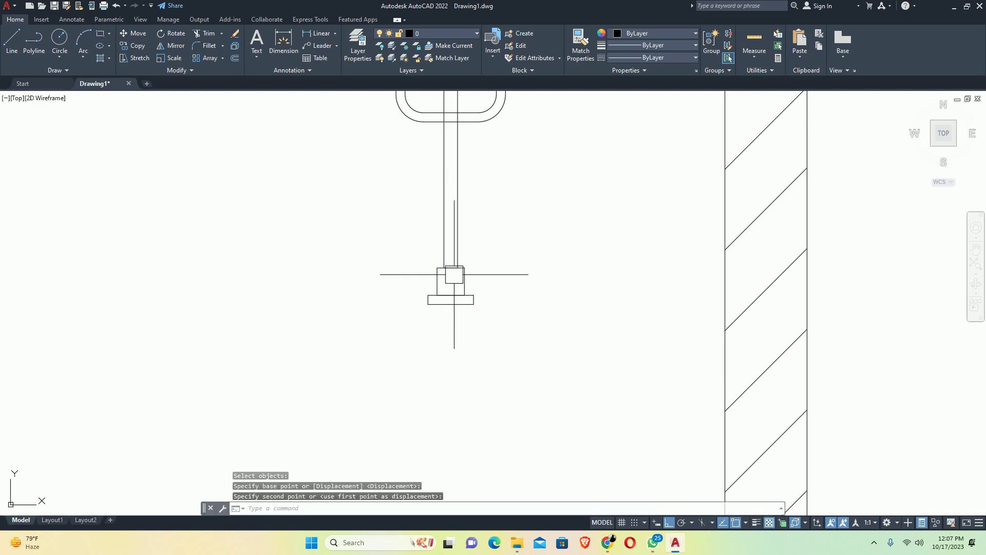
pyautogui.press('Escape')
# Move the whole fixture by its base midpoint to the point midway between the partition and right wall corners on the upper wall
pyautogui.scroll(-4, 446, 291)
pyautogui.write('m')
pyautogui.press('Return')
pyautogui.click(473, 302)
pyautogui.click(434, 246)
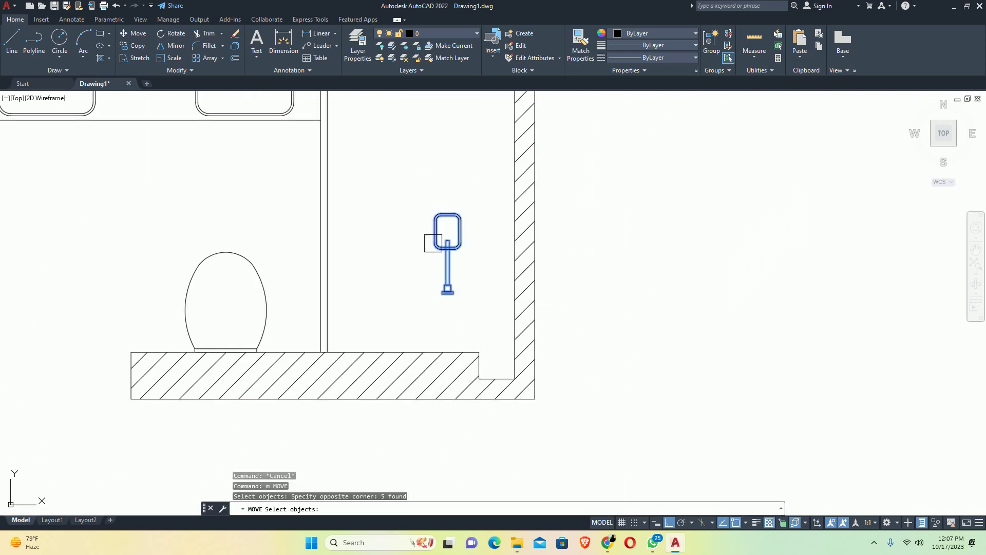
pyautogui.press('Return')
pyautogui.scroll(4, 453, 300)
pyautogui.click(428, 273)
pyautogui.scroll(-6, 418, 370)
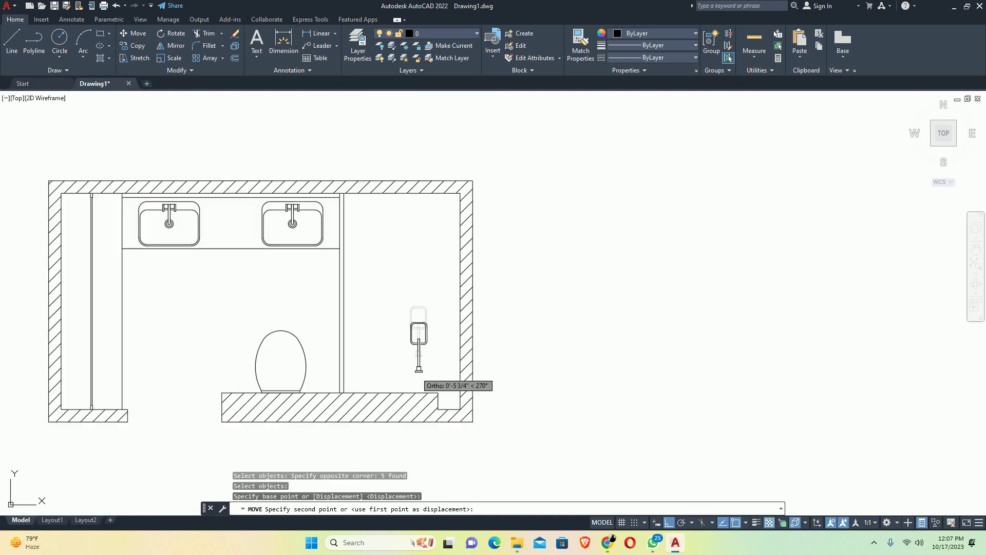
pyautogui.moveTo(419, 380)
pyautogui.mouseDown(button='middle')
pyautogui.moveTo(424, 204)
pyautogui.moveTo(435, 485)
pyautogui.mouseUp(button='middle')
pyautogui.write('mt')
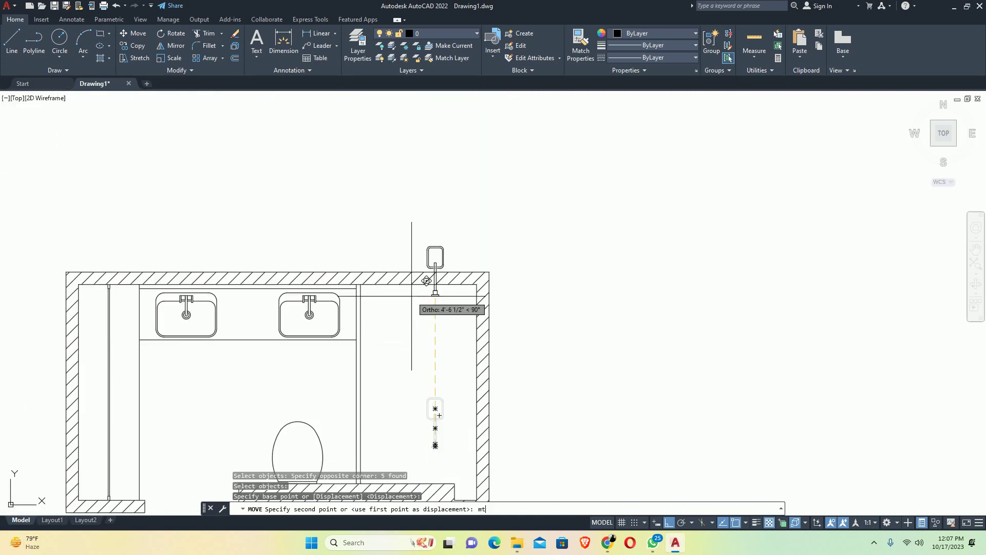
pyautogui.write('p')
pyautogui.press('Return')
pyautogui.scroll(6, 370, 290)
pyautogui.click(335, 278)
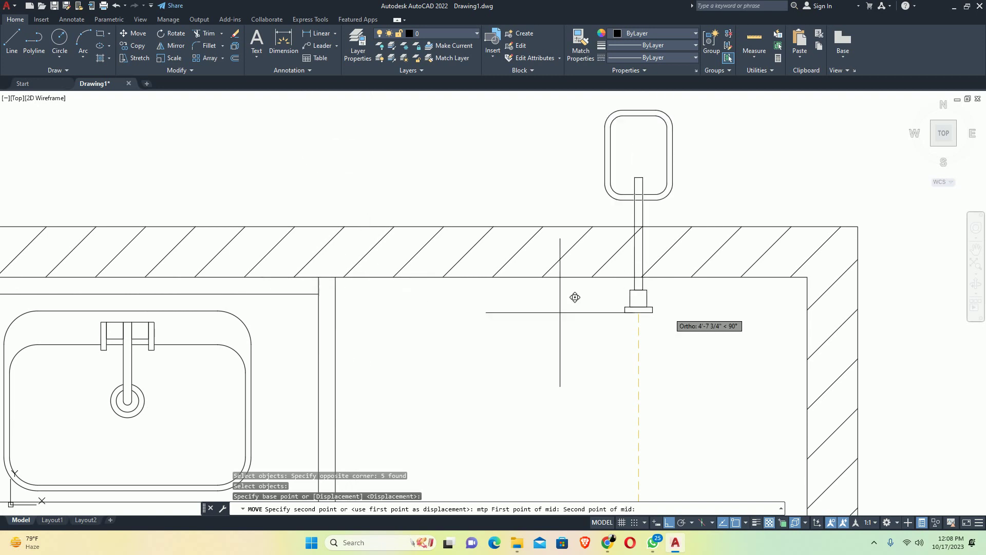
pyautogui.click(798, 273)
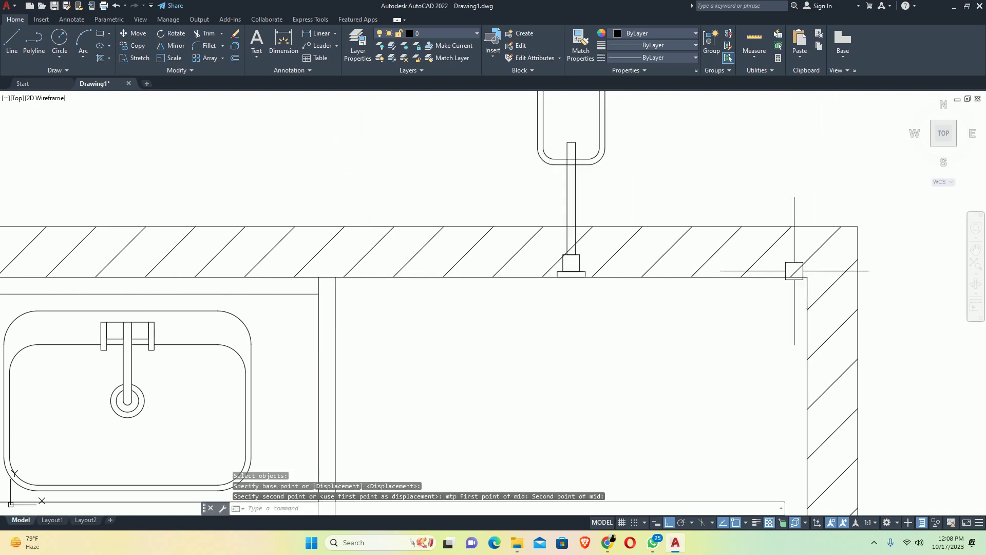
pyautogui.scroll(-6, 691, 296)
# Move the fixture straight down by its base midpoint onto the inner face of the lower hatched wall
pyautogui.press('Escape')
pyautogui.moveTo(665, 294); pyautogui.dragTo(559, 296, button='middle')
pyautogui.write('m')
pyautogui.press('Return')
pyautogui.click(541, 231)
pyautogui.click(575, 302)
pyautogui.press('Return')
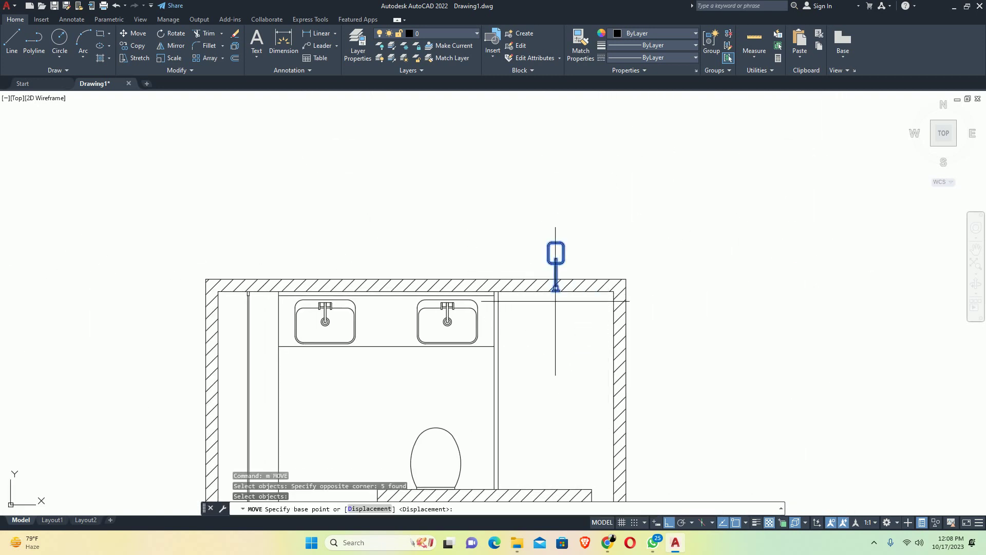
pyautogui.scroll(6, 555, 301)
pyautogui.click(547, 307)
pyautogui.scroll(-6, 546, 308)
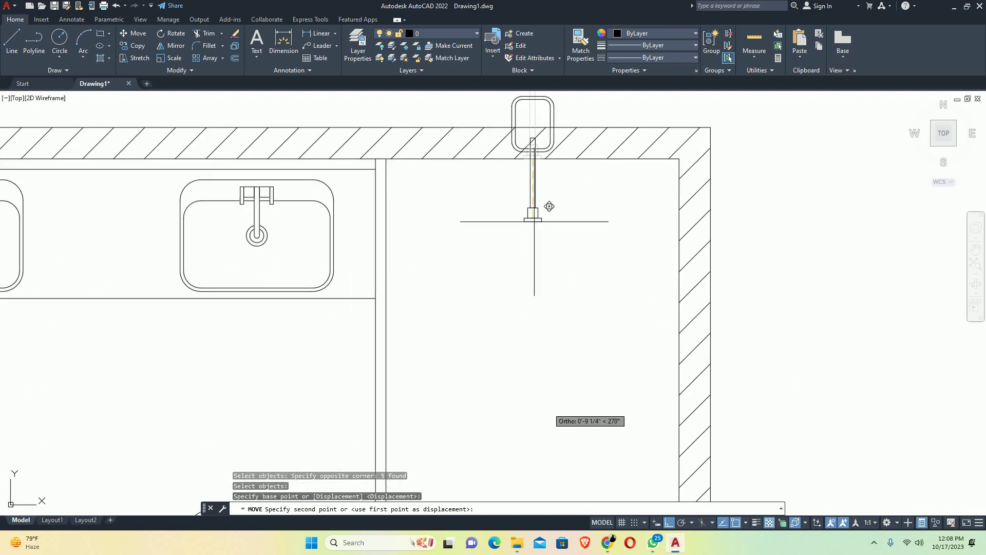
pyautogui.scroll(3, 524, 308)
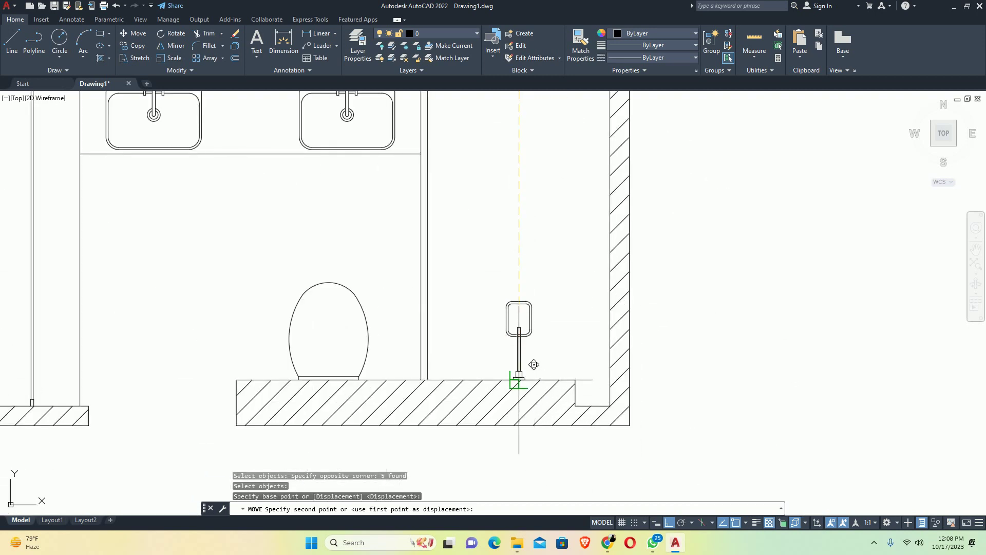
pyautogui.press('Escape')
pyautogui.press('Escape')
# Offset the lower hatched wall's inner line 24 inches upward into the room
pyautogui.scroll(-5, 512, 293)
pyautogui.scroll(2, 511, 293)
pyautogui.scroll(-2, 516, 317)
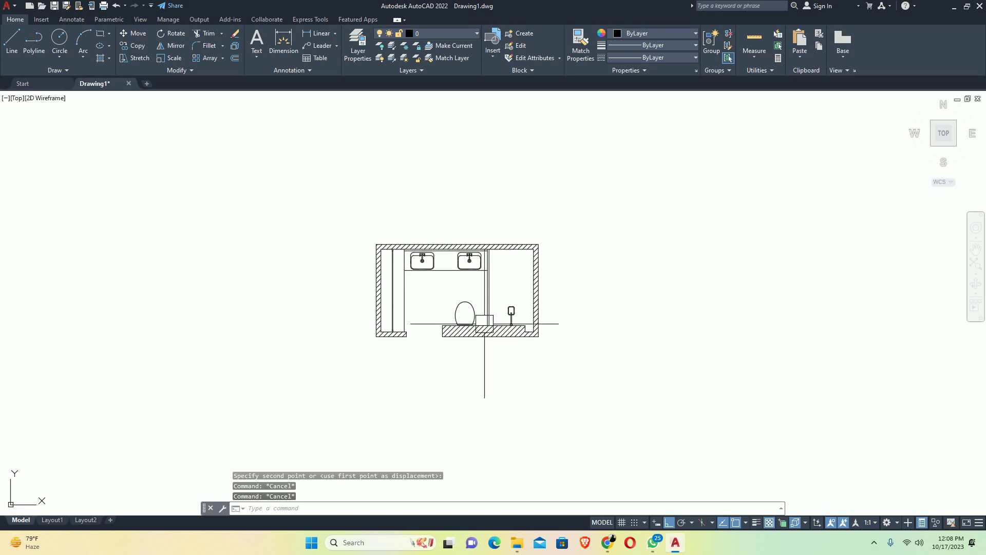
pyautogui.scroll(6, 484, 324)
pyautogui.press('Return')
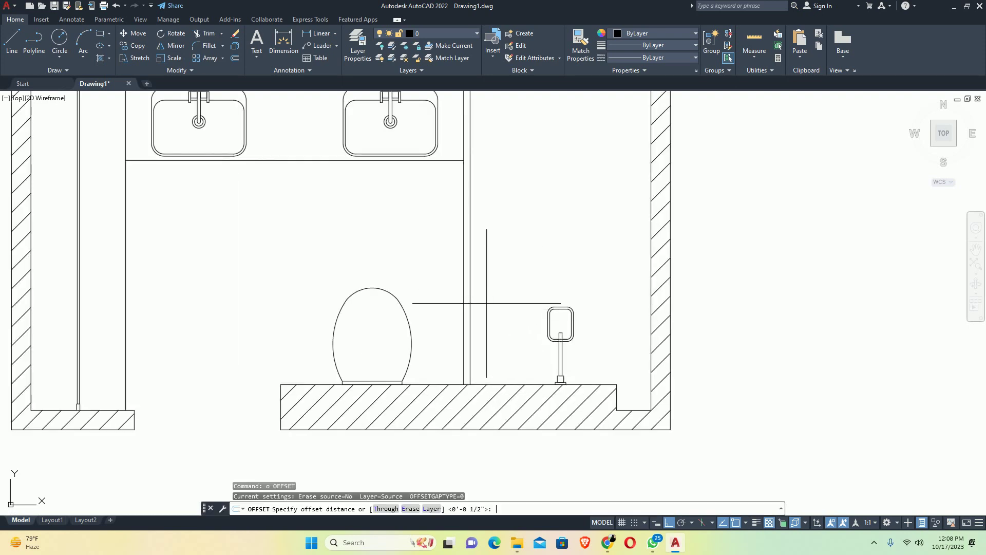
pyautogui.write('24')
pyautogui.press('Return')
pyautogui.click(510, 384)
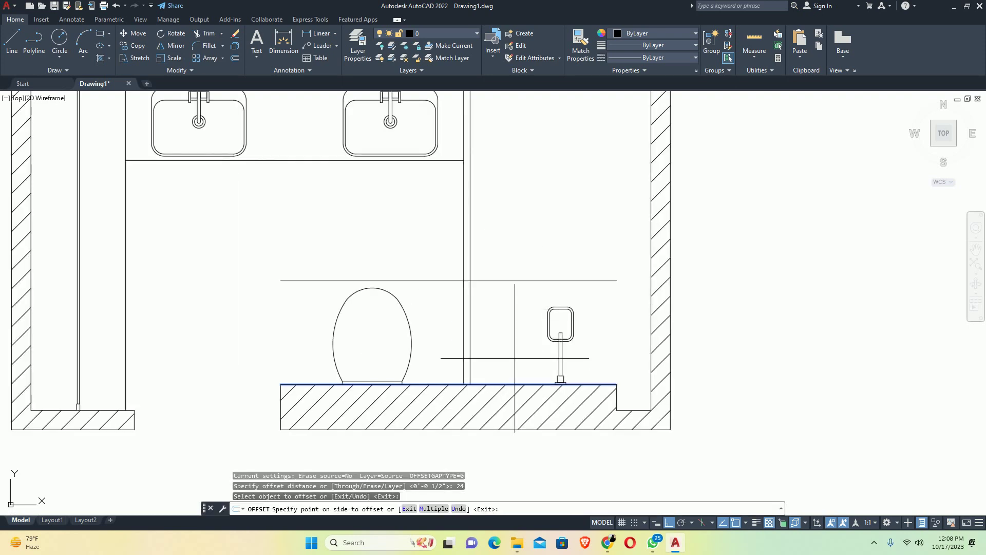
pyautogui.click(514, 313)
# Offset the upper wall's inner line 24 inches downward into the room
pyautogui.moveTo(500, 234); pyautogui.dragTo(491, 356, button='middle')
pyautogui.scroll(-2, 490, 356)
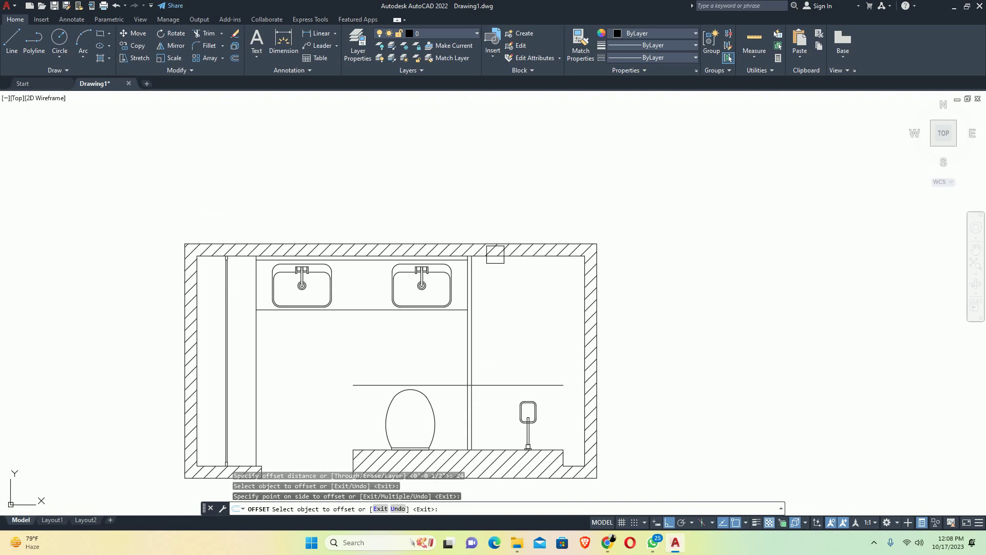
pyautogui.click(495, 256)
pyautogui.click(501, 287)
pyautogui.press('Escape')
pyautogui.scroll(2, 488, 352)
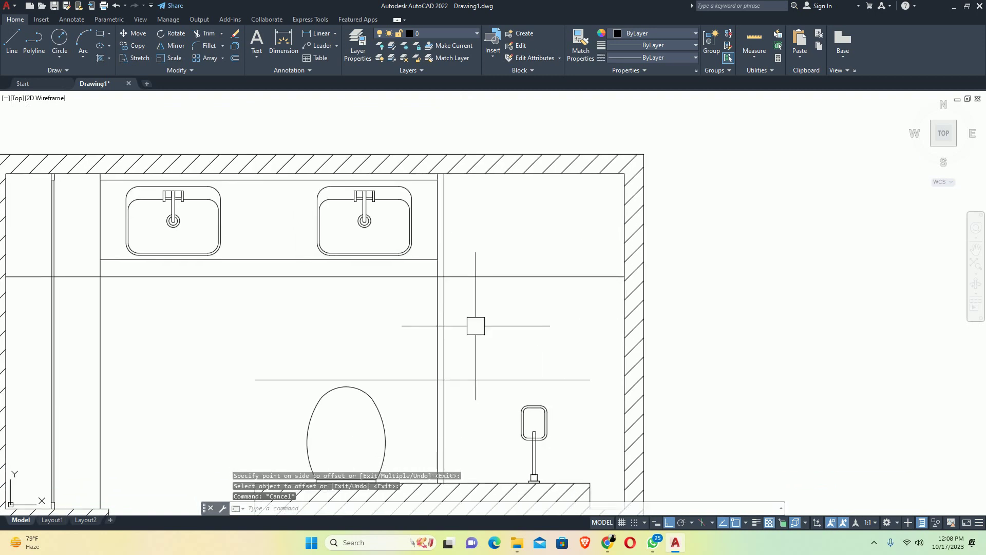
# Trim the offset lines beside the partition and the partition lines between them to create an opening
pyautogui.write('tr')
pyautogui.press('Return')
pyautogui.click(460, 379)
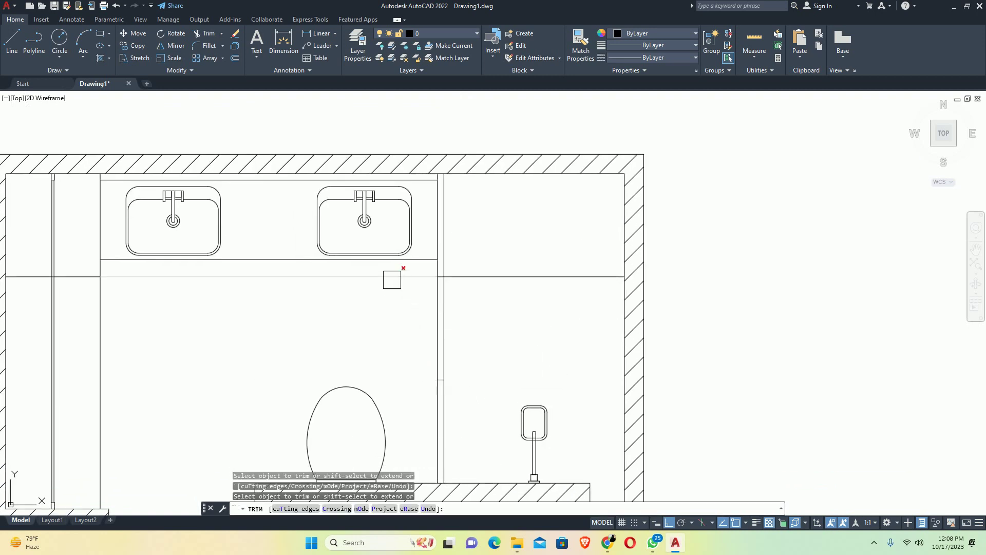
pyautogui.click(490, 326)
pyautogui.click(376, 305)
pyautogui.press('Escape')
# Measure the height of the partition opening between the ends of its two stubs
pyautogui.scroll(-2, 476, 321)
pyautogui.moveTo(475, 322); pyautogui.dragTo(474, 332, button='middle')
pyautogui.write('dli')
pyautogui.press('Return')
pyautogui.scroll(2, 474, 332)
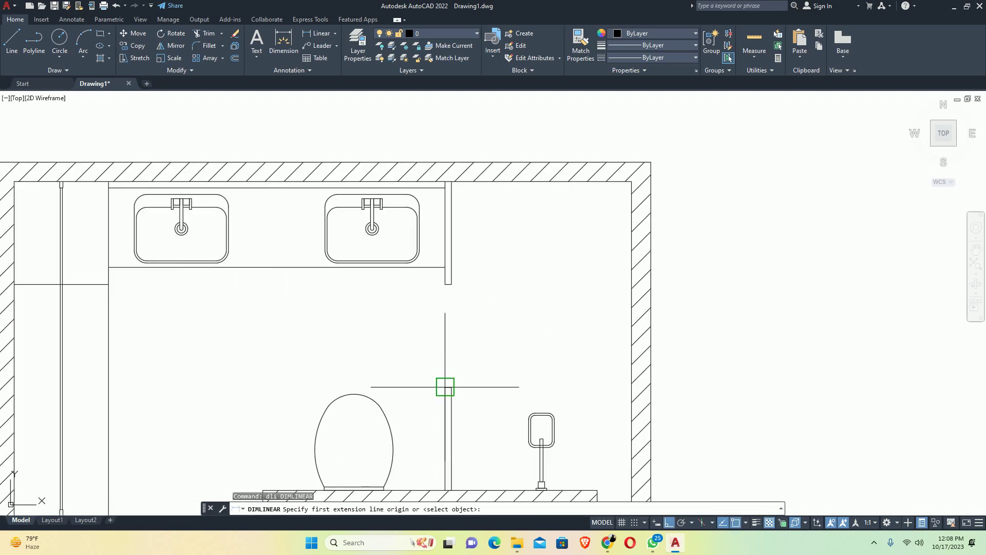
pyautogui.click(446, 387)
pyautogui.click(445, 286)
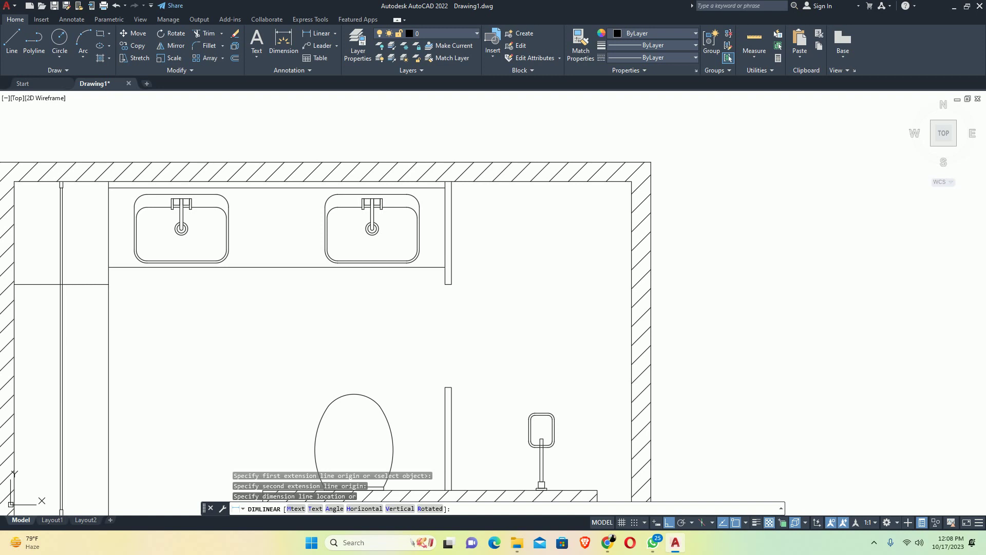
pyautogui.press('Escape')
# Stretch the free end of the lower partition stub 2 inches downward
pyautogui.moveTo(367, 358); pyautogui.dragTo(370, 336, button='middle')
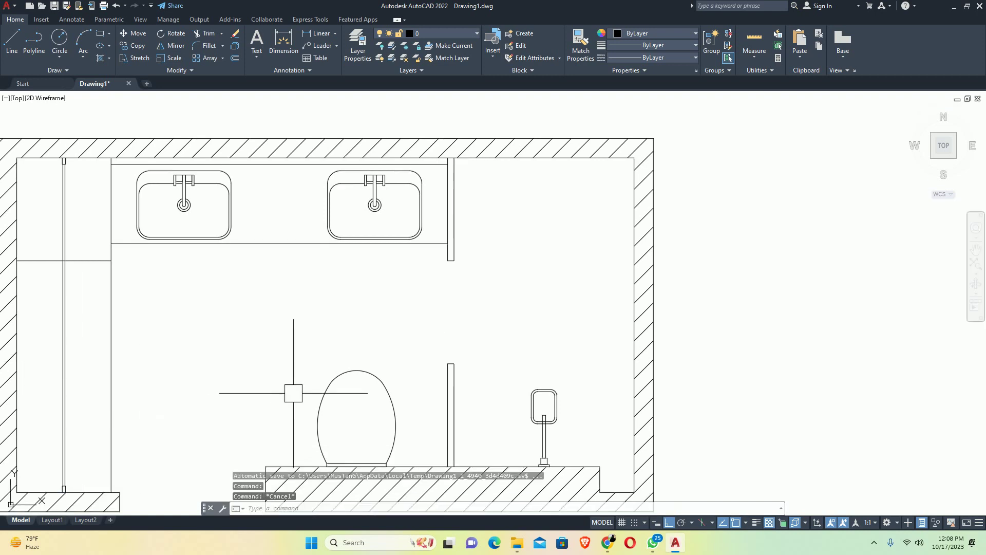
pyautogui.press('Escape')
pyautogui.press('Escape')
pyautogui.press('space')
pyautogui.click(473, 327)
pyautogui.click(418, 381)
pyautogui.press('space')
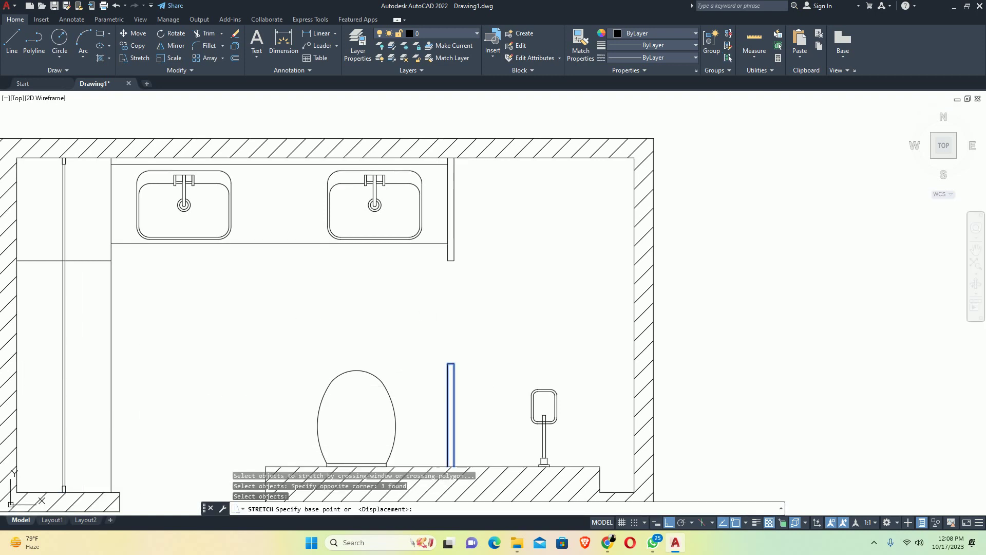
pyautogui.click(413, 337)
pyautogui.write('2')
pyautogui.press('Return')
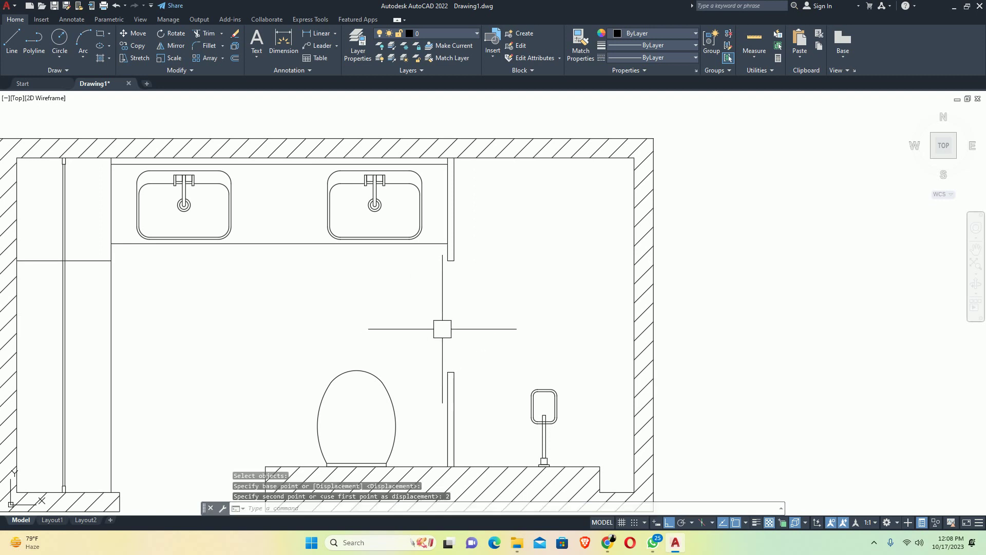
# Stretch the free end of the upper partition stub 2 inches upward
pyautogui.press('Escape')
pyautogui.click(489, 299)
pyautogui.click(383, 263)
pyautogui.press('Escape')
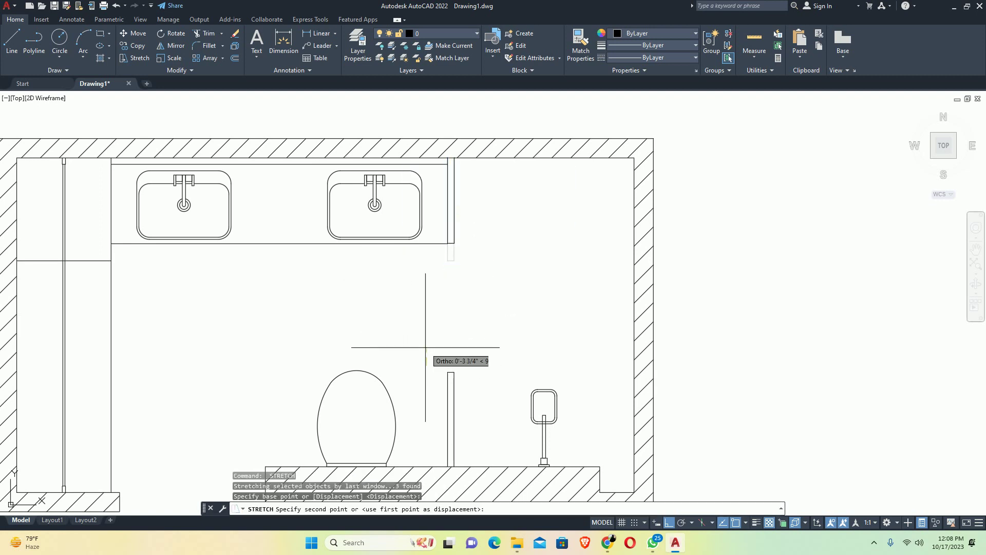
# Measure the widened partition opening from the lower stub's end to the upper stub's end
pyautogui.write('dli')
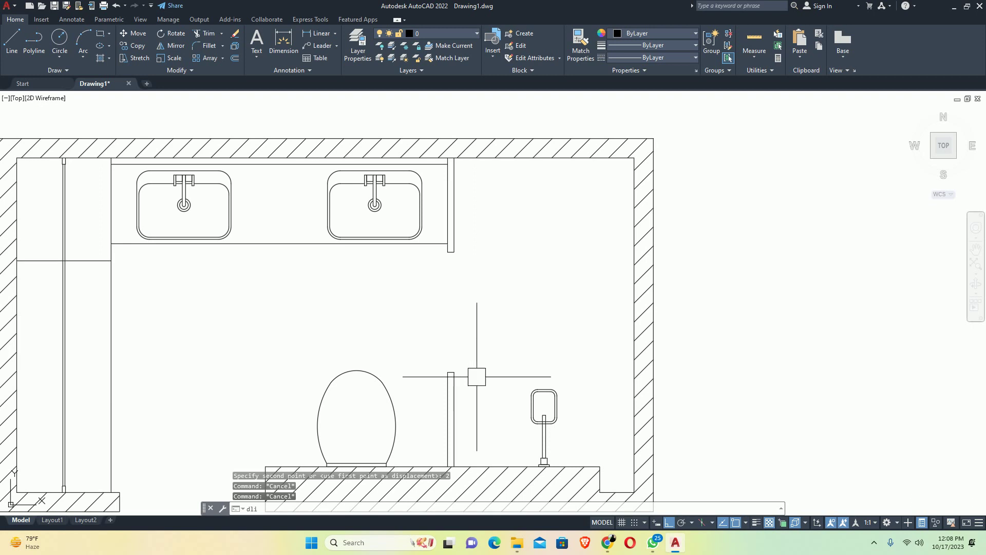
pyautogui.press('Return')
pyautogui.click(454, 372)
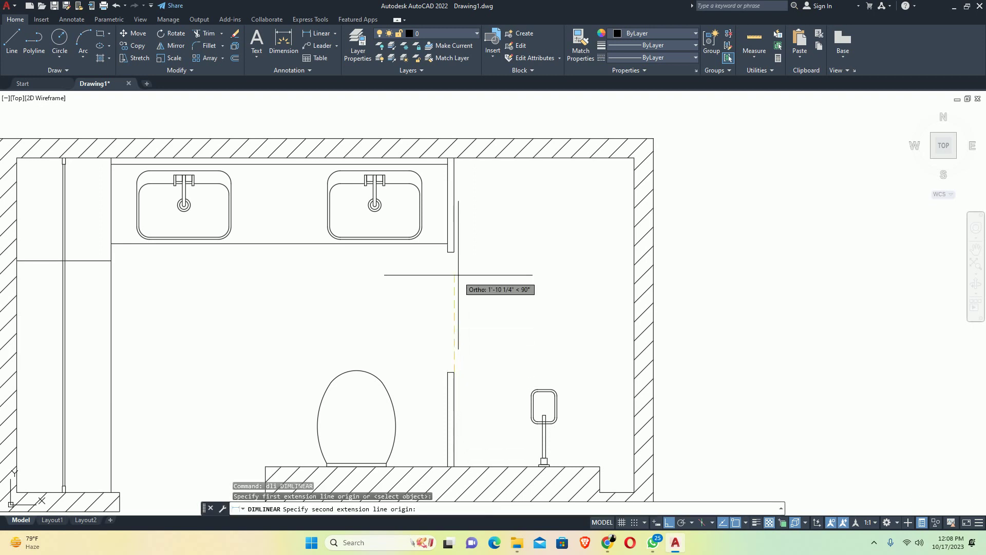
pyautogui.click(451, 252)
pyautogui.press('Escape')
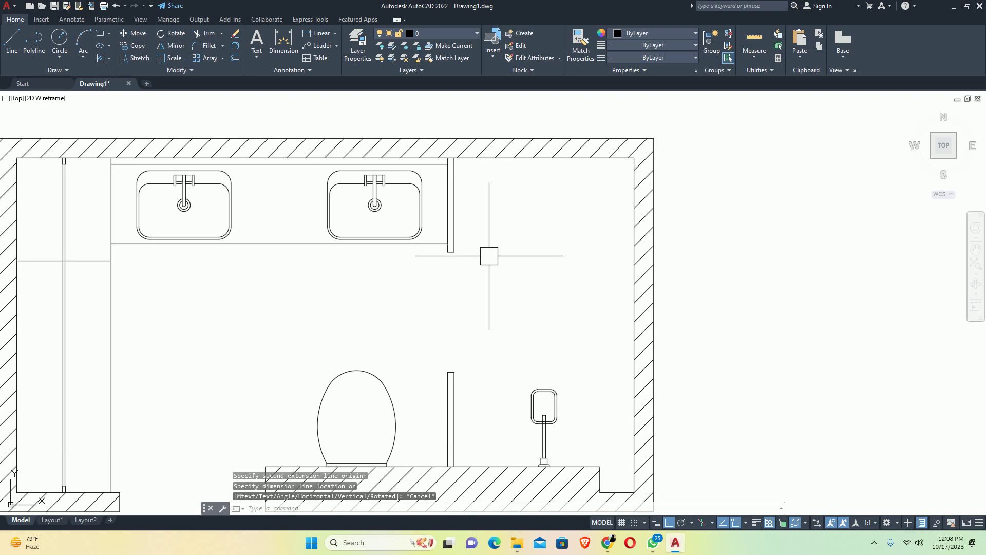
pyautogui.press('Escape')
# Draw a rectangle 3 feet long and 4.5 inches wide above the upper wall
pyautogui.scroll(-2, 528, 237)
pyautogui.scroll(5, 467, 300)
pyautogui.write('r')
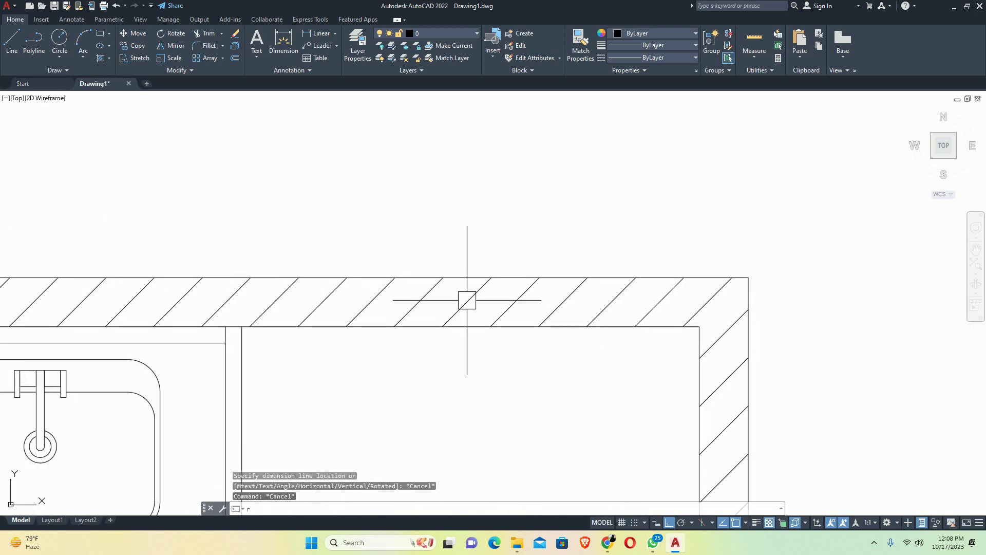
pyautogui.write('ec')
pyautogui.press('Return')
pyautogui.click(408, 234)
pyautogui.write('d')
pyautogui.press('Return')
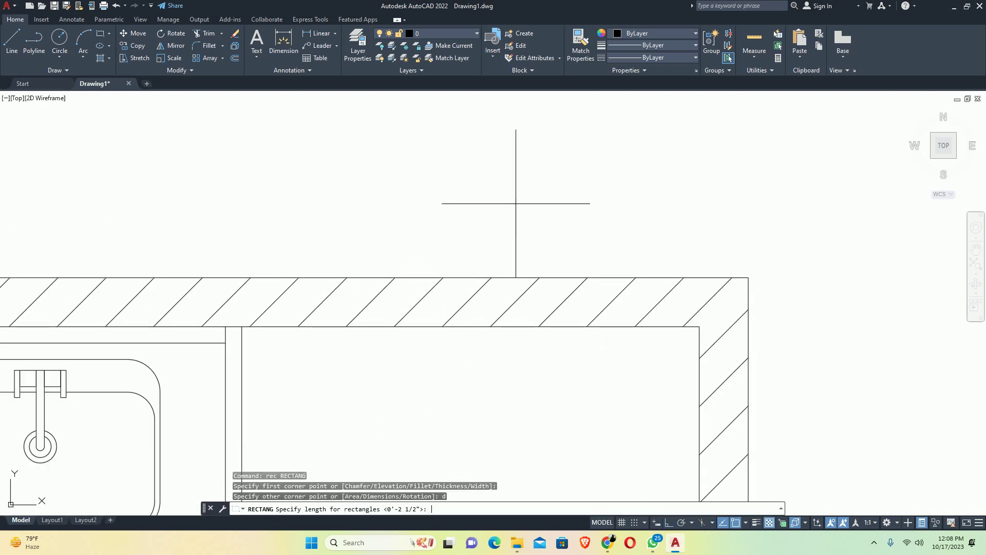
pyautogui.write("3'")
pyautogui.press('Return')
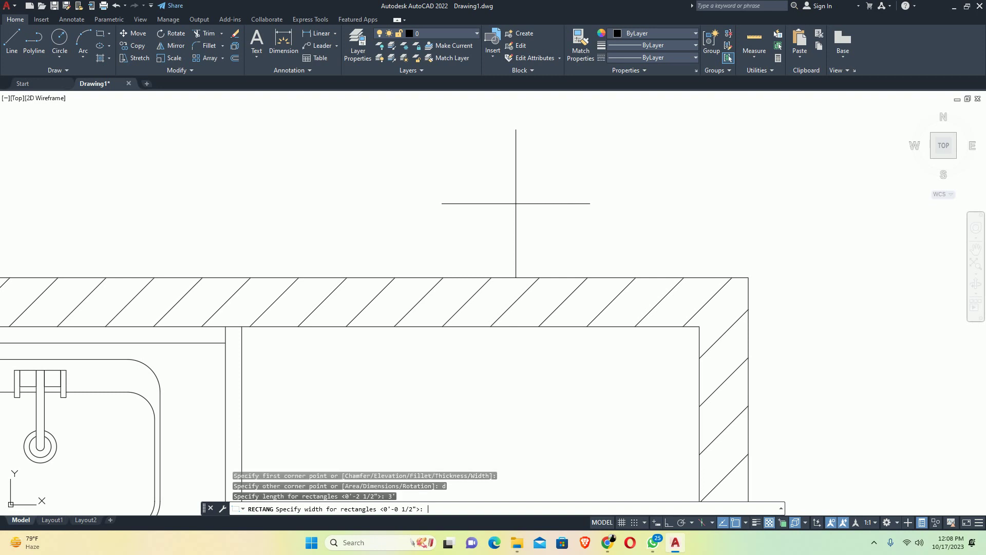
pyautogui.write('4.5')
pyautogui.press('Return')
pyautogui.click(557, 223)
pyautogui.press('Escape')
pyautogui.press('Escape')
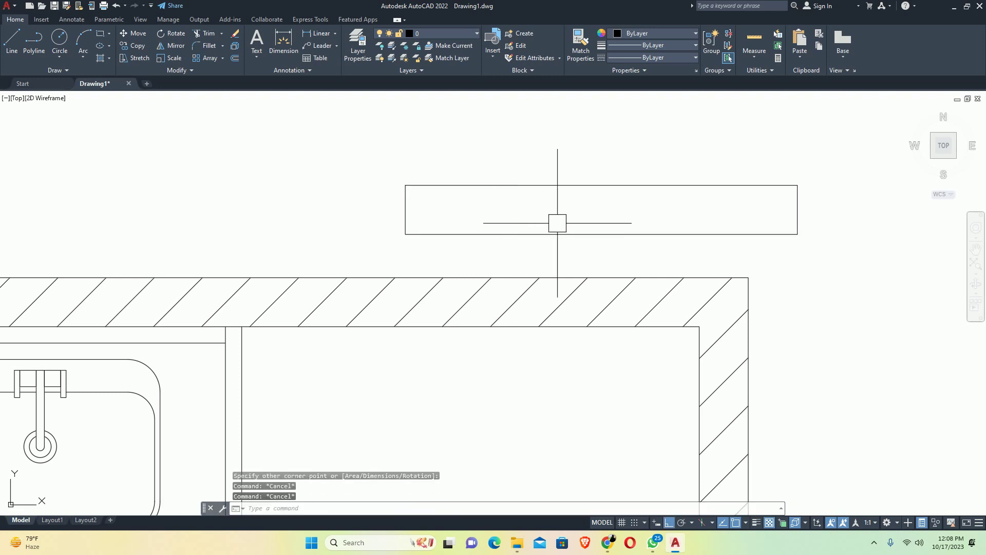
# Move the rectangle into the upper wall, aligning its lower-edge midpoint midway between the partition's right face and the right wall's inner corner
pyautogui.press('Return')
pyautogui.click(608, 227)
pyautogui.press('Return')
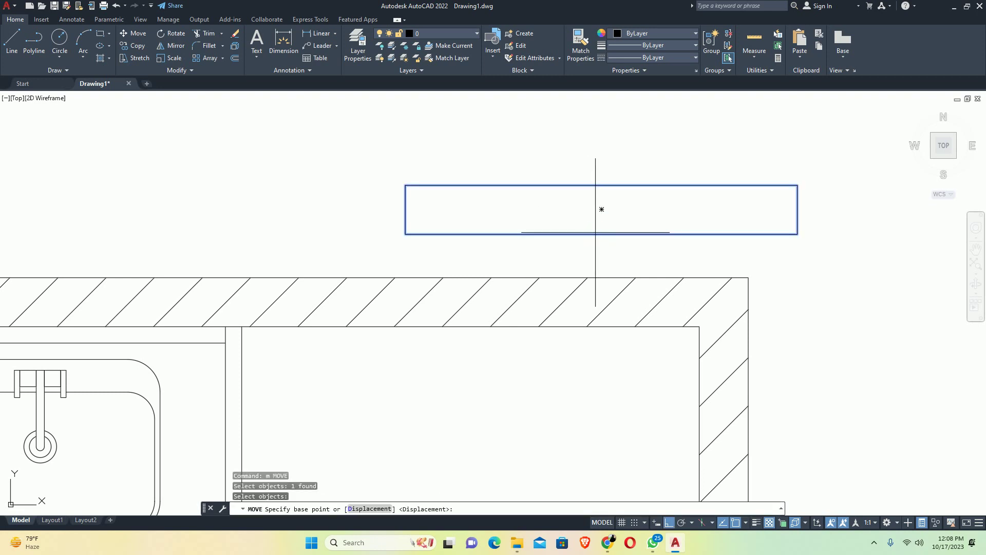
pyautogui.click(602, 234)
pyautogui.scroll(-2, 565, 259)
pyautogui.write('mtp')
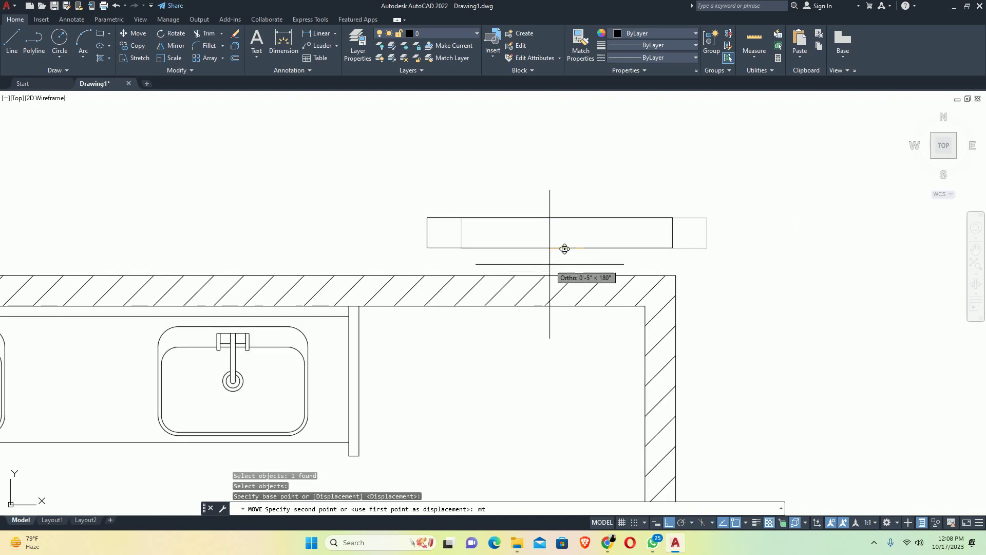
pyautogui.press('Return')
pyautogui.click(359, 306)
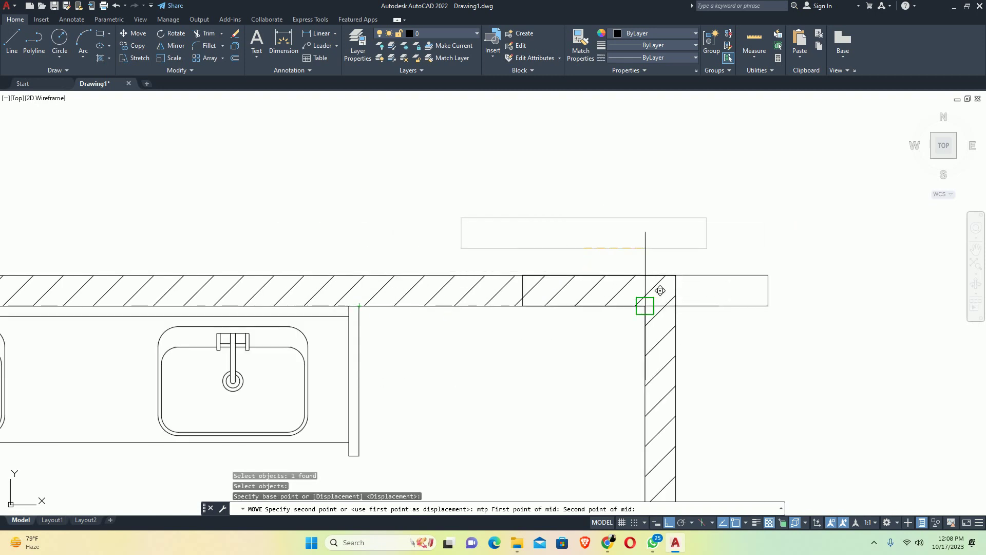
pyautogui.click(645, 306)
pyautogui.press('Escape')
# Trim away the wall hatch inside the rectangle in the upper wall
pyautogui.write('tr')
pyautogui.press('Return')
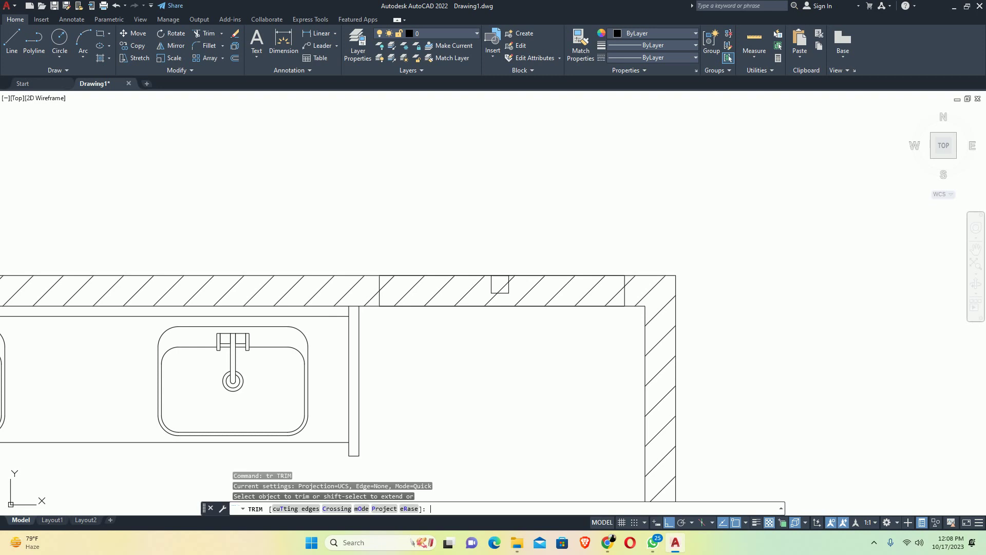
pyautogui.click(495, 295)
pyautogui.press('Escape')
pyautogui.press('Escape')
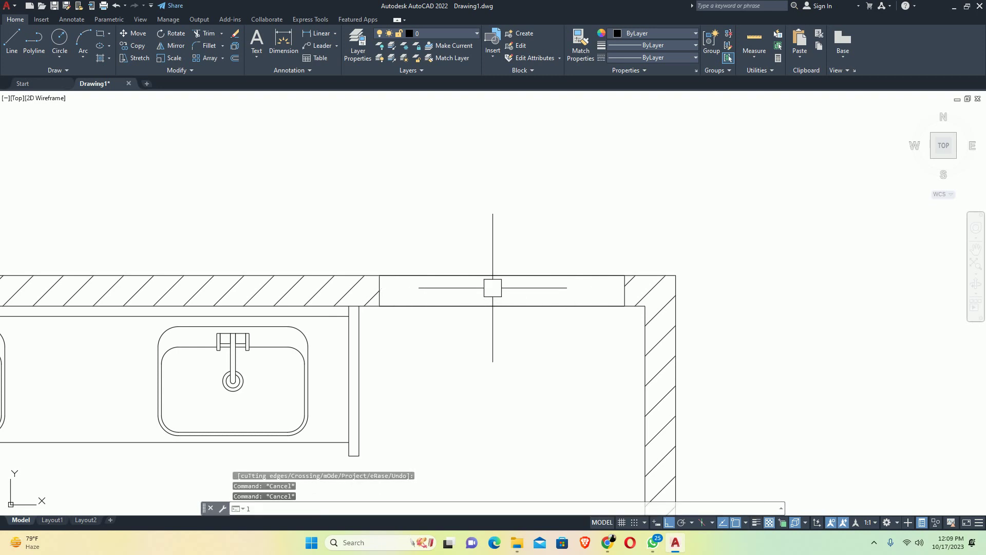
# Offset the rectangle in the upper wall 2 inches inward
pyautogui.write('o')
pyautogui.press('Return')
pyautogui.write('2')
pyautogui.press('Return')
pyautogui.scroll(6, 378, 288)
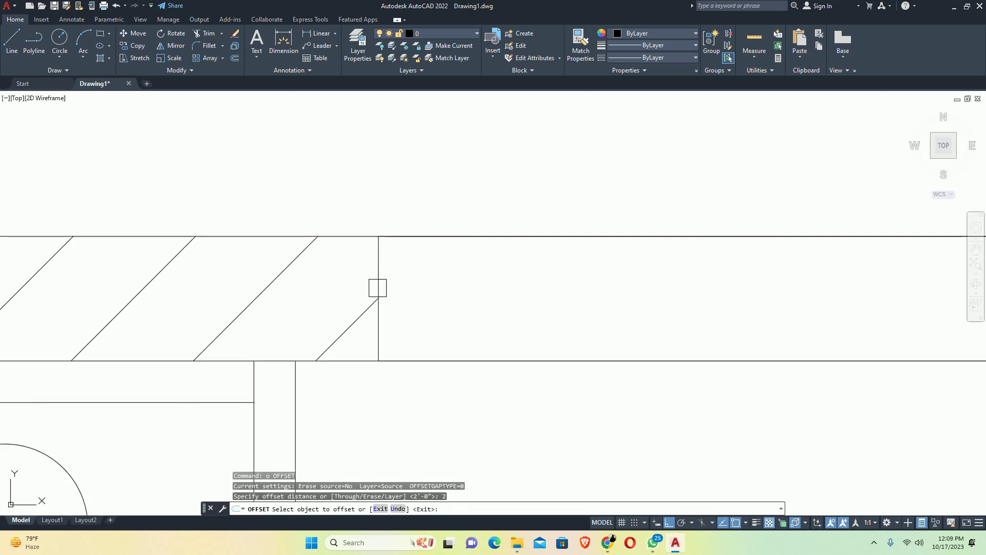
pyautogui.click(378, 288)
pyautogui.click(416, 280)
pyautogui.scroll(-4, 441, 279)
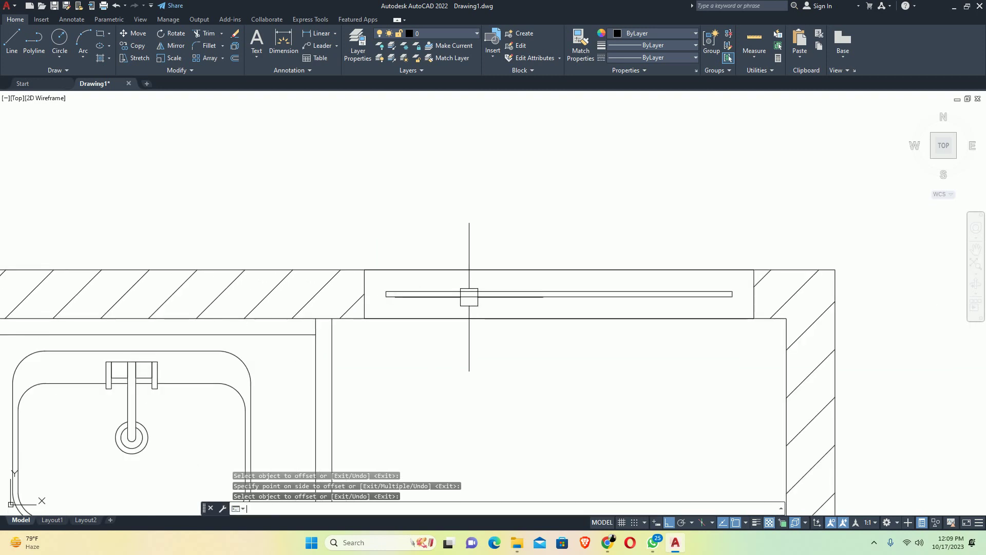
# Trim off the inner rectangle's long edges and extend its short edges to the outer rectangle
pyautogui.press('Escape')
pyautogui.write('tr')
pyautogui.press('Return')
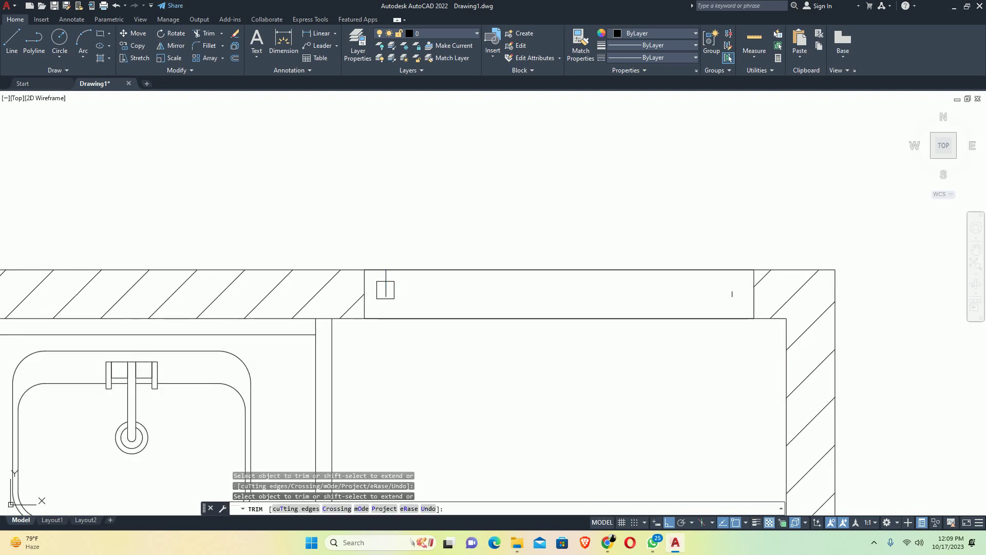
pyautogui.click(386, 290)
pyautogui.press('Escape')
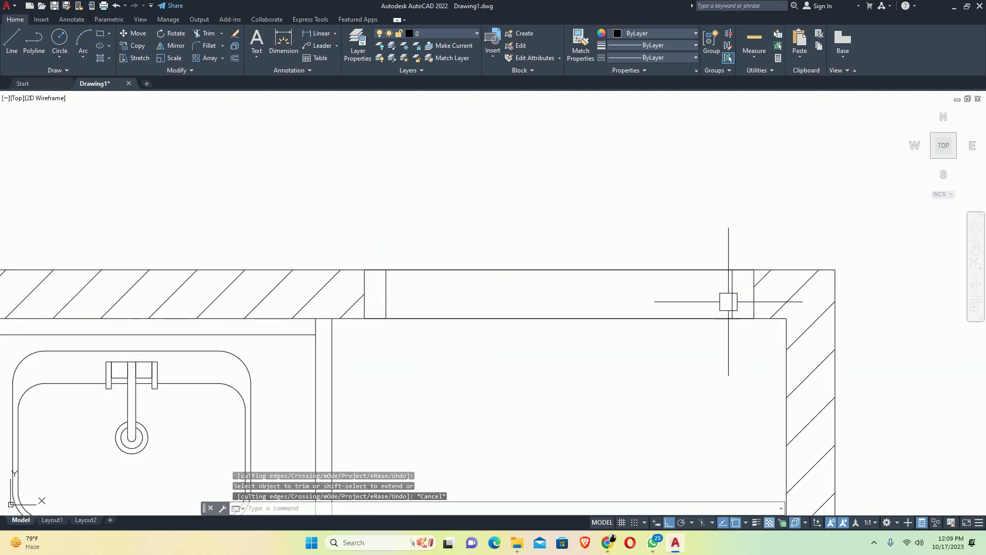
# Draw a horizontal line through the window, joining the midpoints of its two inner jamb lines
pyautogui.write('l')
pyautogui.press('Return')
pyautogui.click(733, 294)
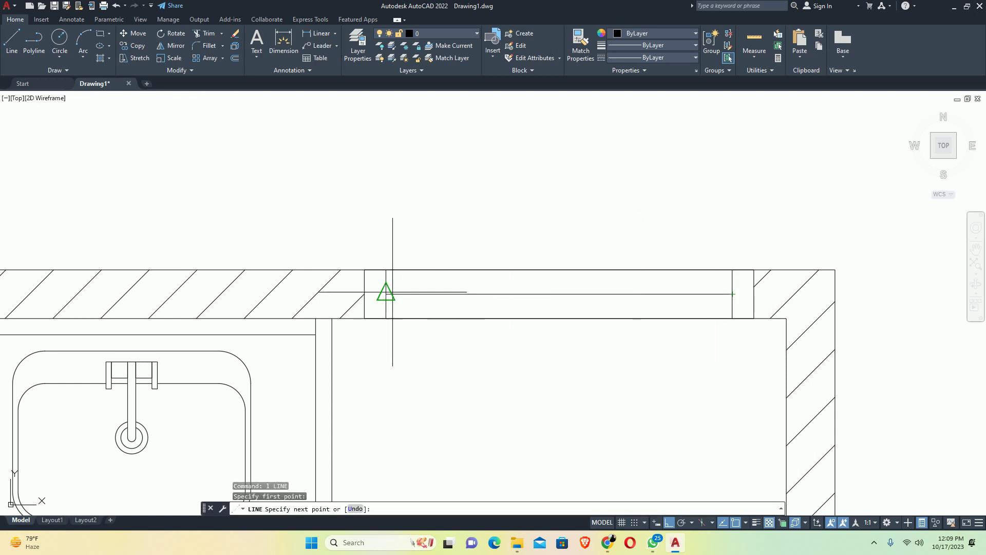
pyautogui.click(386, 293)
pyautogui.press('Return')
pyautogui.press('Escape')
pyautogui.scroll(-8, 410, 291)
pyautogui.moveTo(412, 290)
pyautogui.mouseDown(button='middle')
pyautogui.moveTo(539, 296)
pyautogui.moveTo(525, 194)
pyautogui.mouseUp(button='middle')
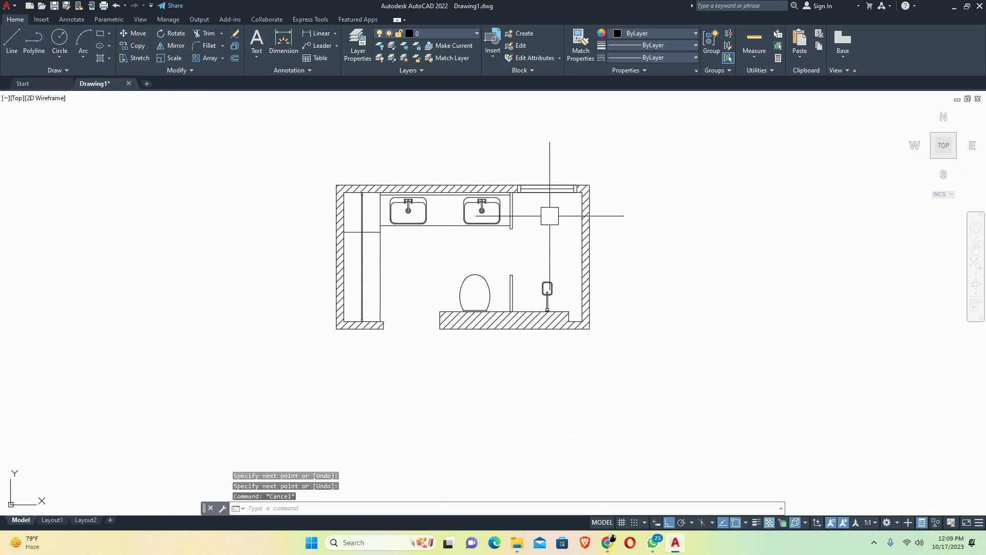
# Erase the horizontal line crossing the closet along the left wall
pyautogui.scroll(5, 341, 221)
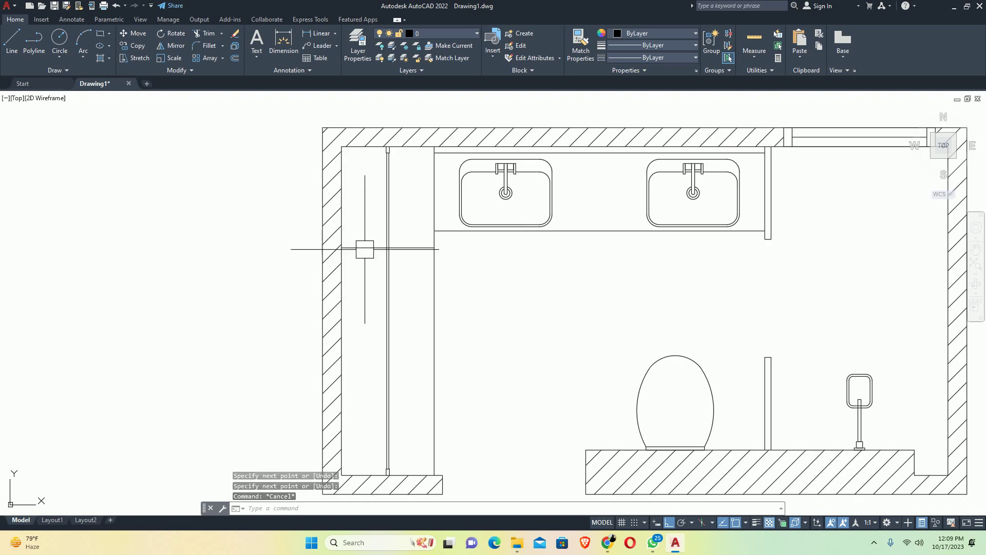
pyautogui.click(354, 242)
pyautogui.press('Delete')
pyautogui.scroll(-3, 388, 257)
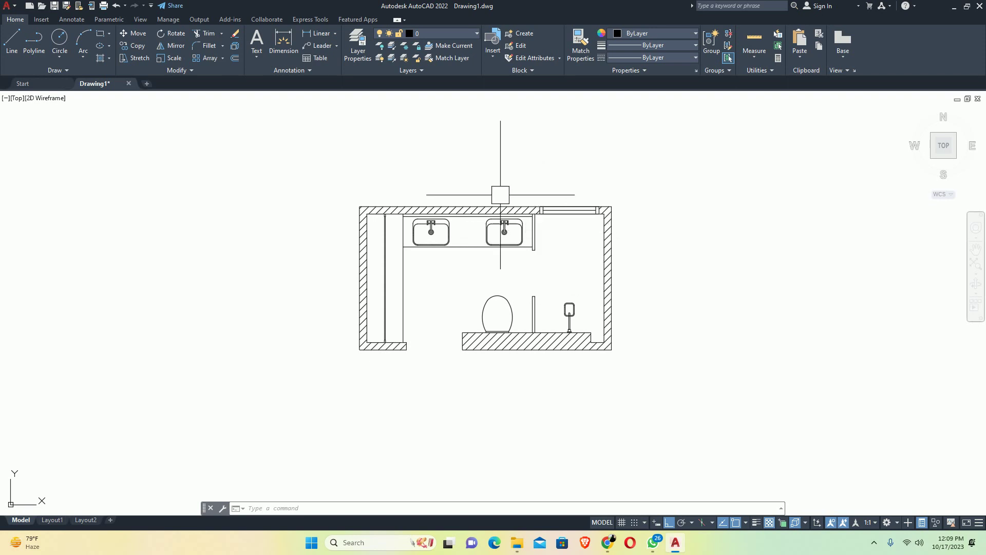
# Add a linear dimension above the upper wall from the right wall's inner corner to the partition's right face
pyautogui.moveTo(419, 290); pyautogui.dragTo(367, 278, button='middle')
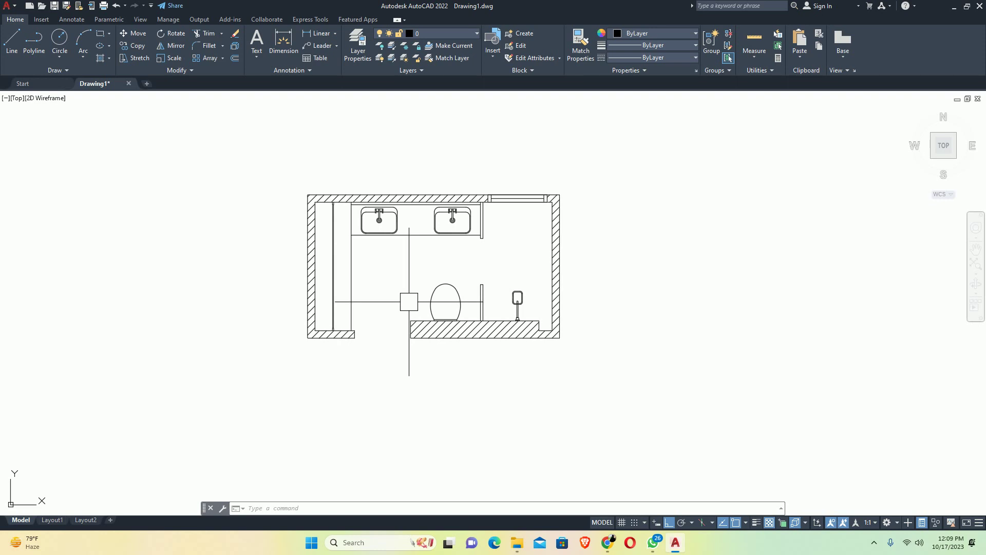
pyautogui.scroll(2, 477, 197)
pyautogui.write('dli')
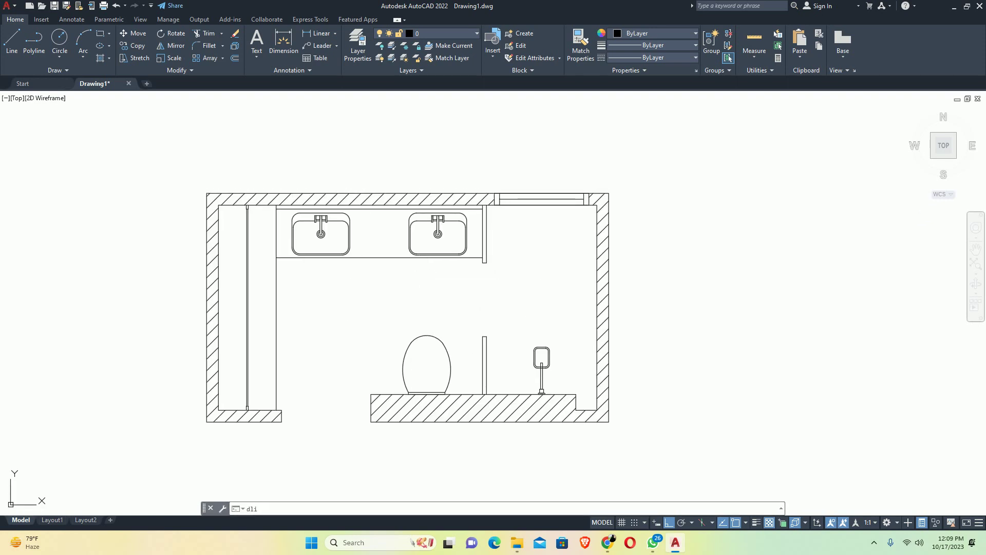
pyautogui.press('Return')
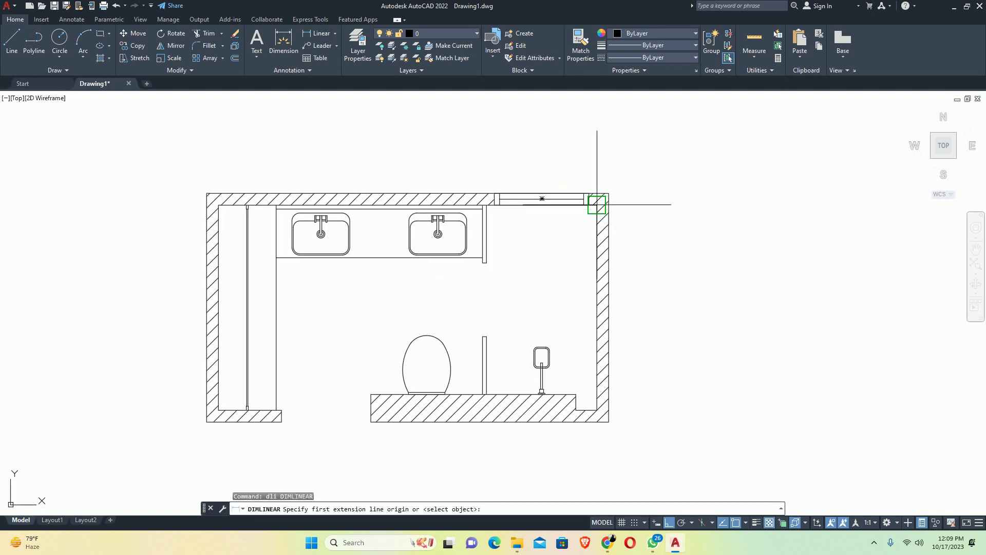
pyautogui.click(597, 204)
pyautogui.scroll(2, 483, 209)
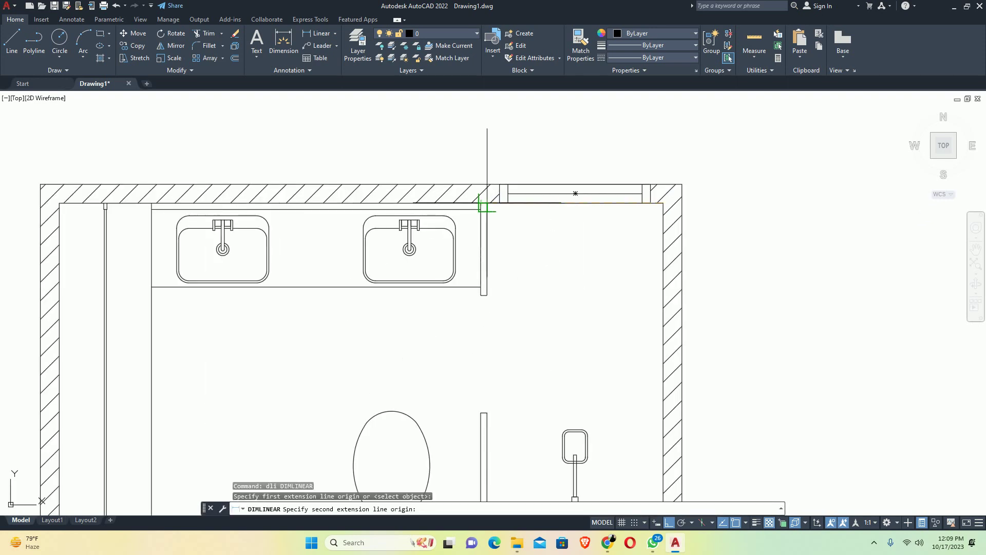
pyautogui.click(487, 203)
pyautogui.click(528, 148)
# Modify the Standard dimension style's primary units to suppress trailing zeros
pyautogui.moveTo(523, 155); pyautogui.dragTo(533, 230, button='middle')
pyautogui.write('d')
pyautogui.press('Return')
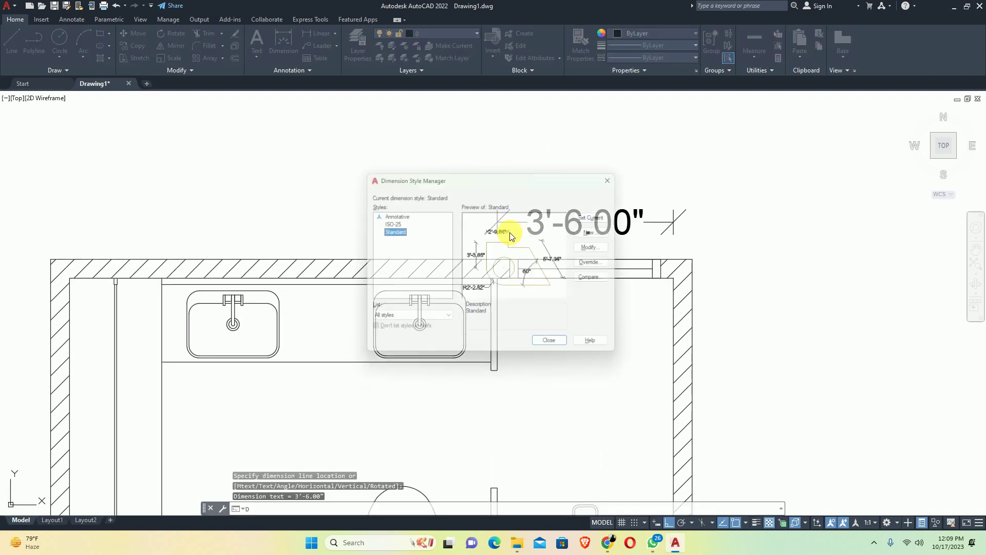
pyautogui.click(590, 247)
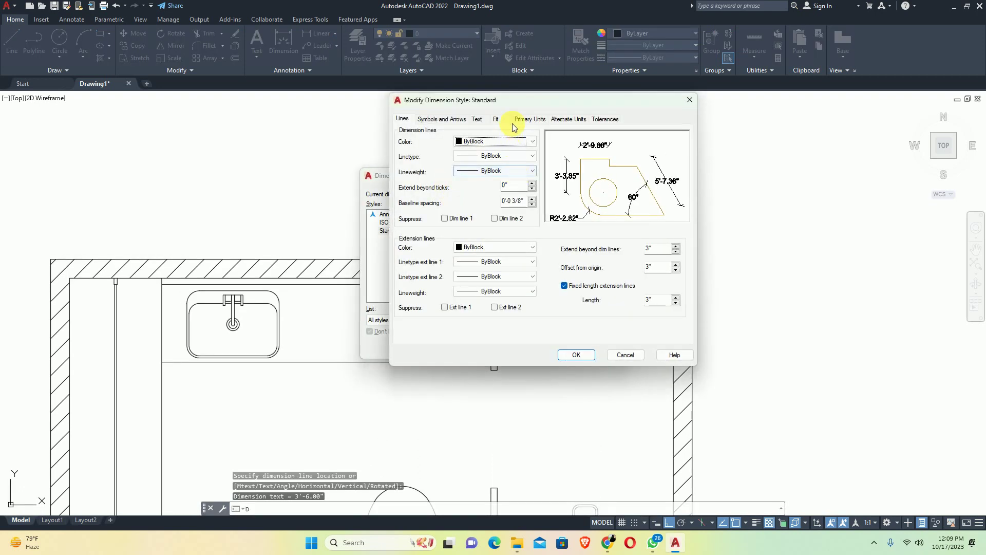
pyautogui.click(529, 119)
pyautogui.click(488, 281)
pyautogui.click(575, 355)
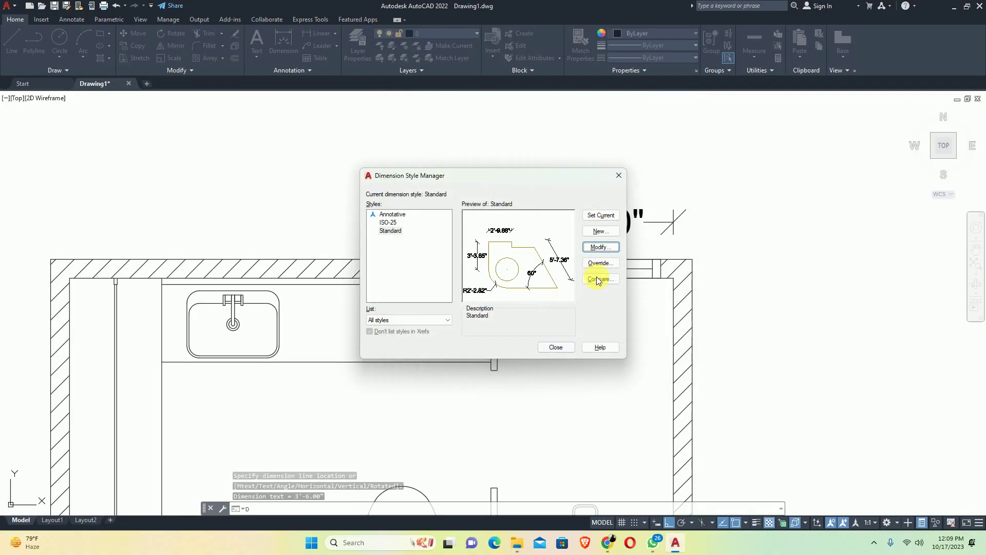
pyautogui.click(556, 346)
pyautogui.press('Escape')
pyautogui.press('Escape')
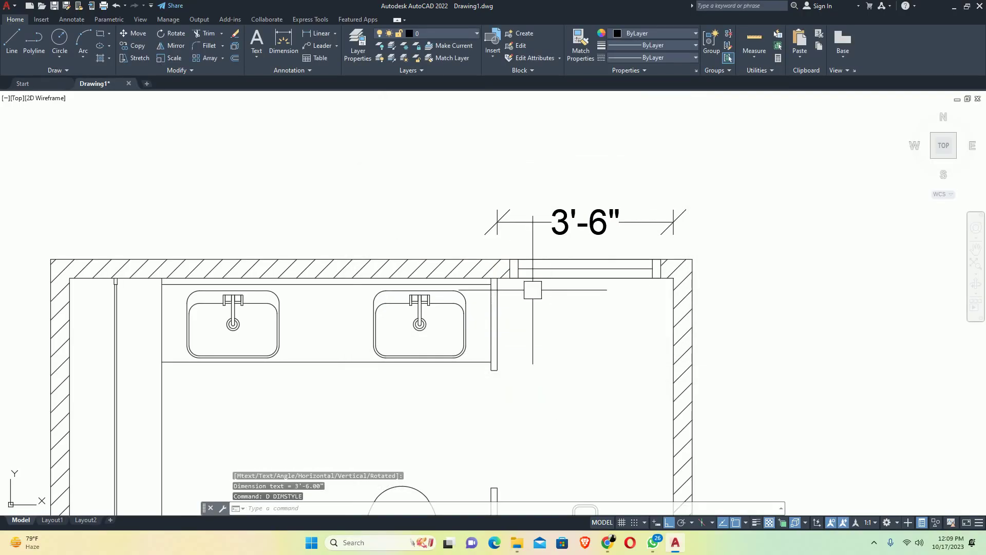
# Continue the upper dimension chain across the partition thickness, the sink counter and the closet to the left wall's inner corner
pyautogui.write('dco')
pyautogui.press('Return')
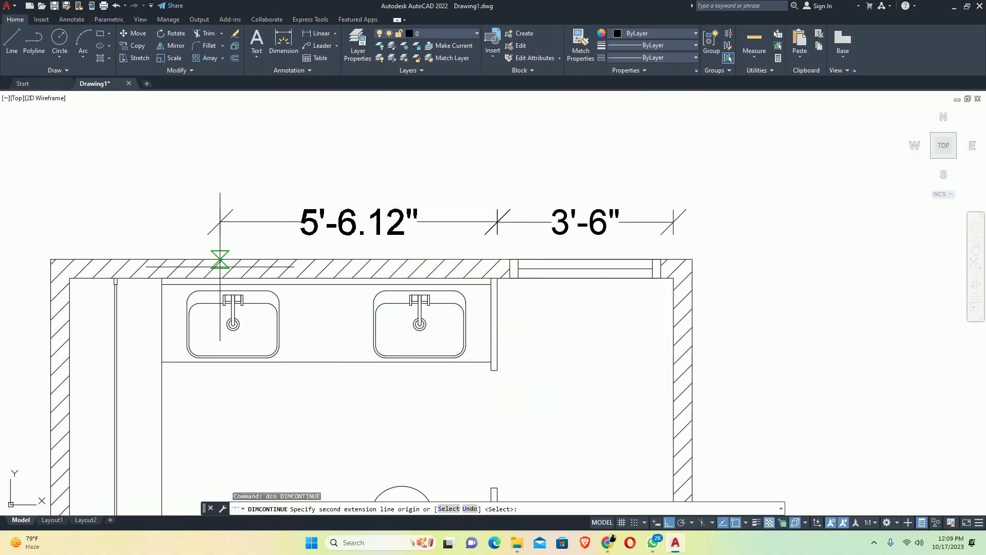
pyautogui.click(475, 284)
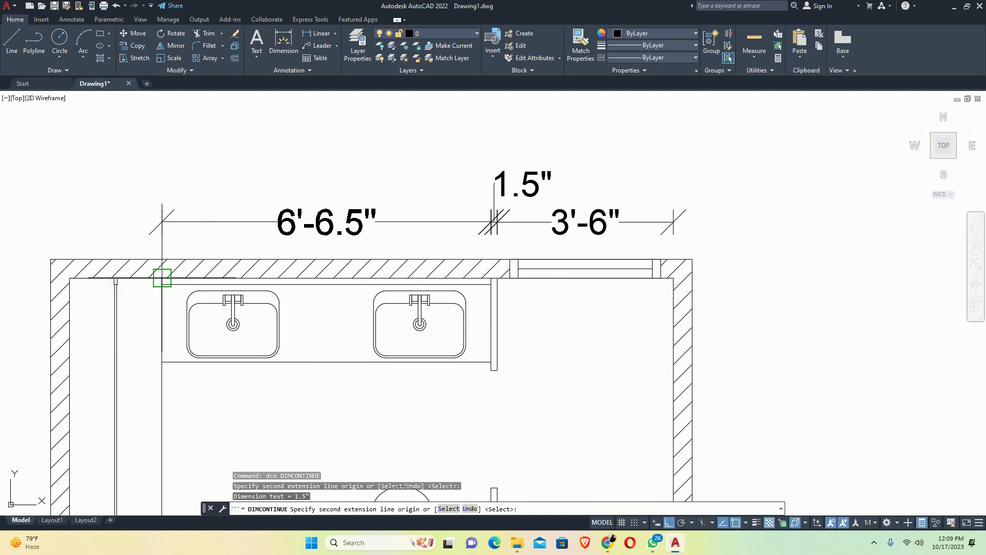
pyautogui.click(153, 281)
pyautogui.moveTo(116, 282); pyautogui.dragTo(301, 293, button='middle')
pyautogui.click(240, 272)
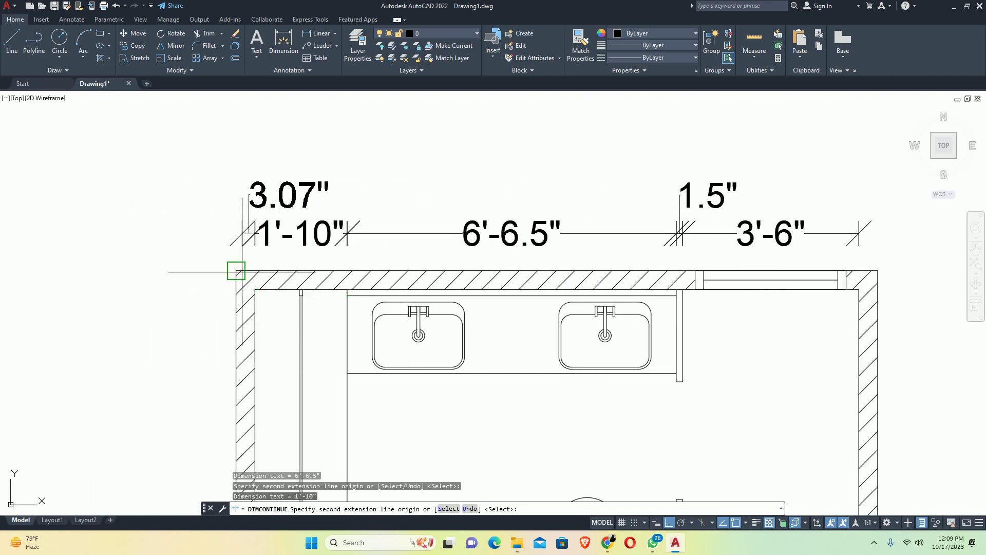
pyautogui.press('Escape')
# Add a vertical dimension outside the right wall from its upper inner corner down to the top of the lower ledge
pyautogui.scroll(-5, 240, 272)
pyautogui.scroll(3, 386, 252)
pyautogui.write('dli')
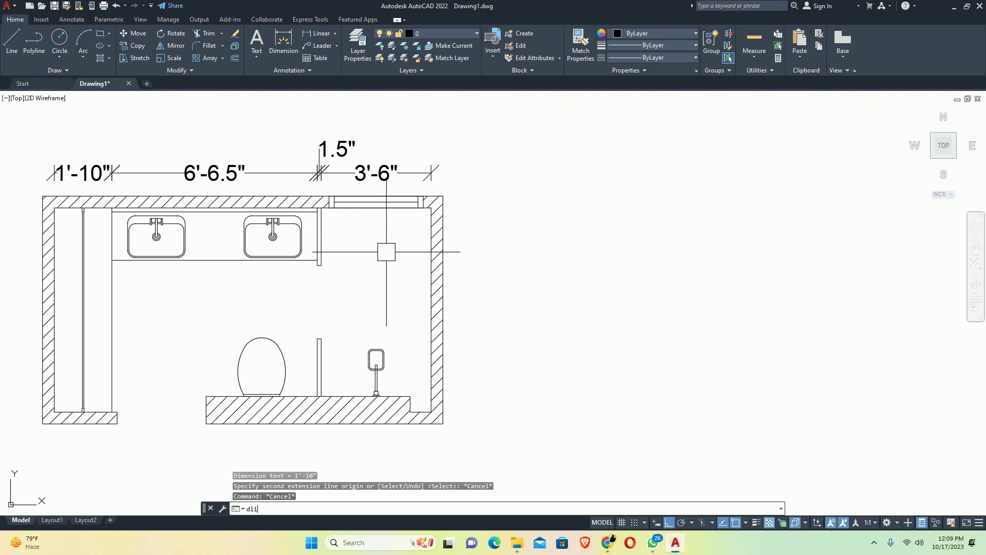
pyautogui.press('Return')
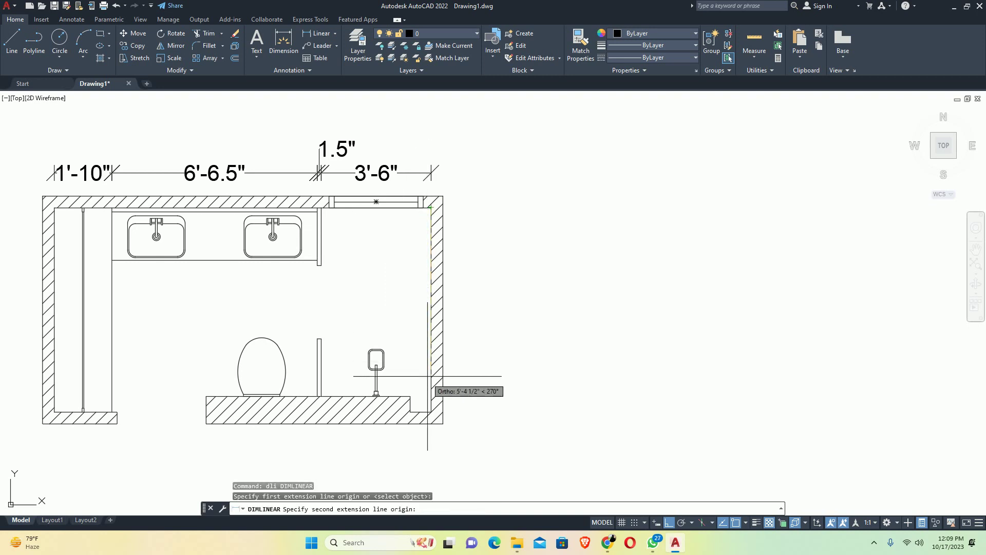
pyautogui.click(410, 396)
pyautogui.click(475, 278)
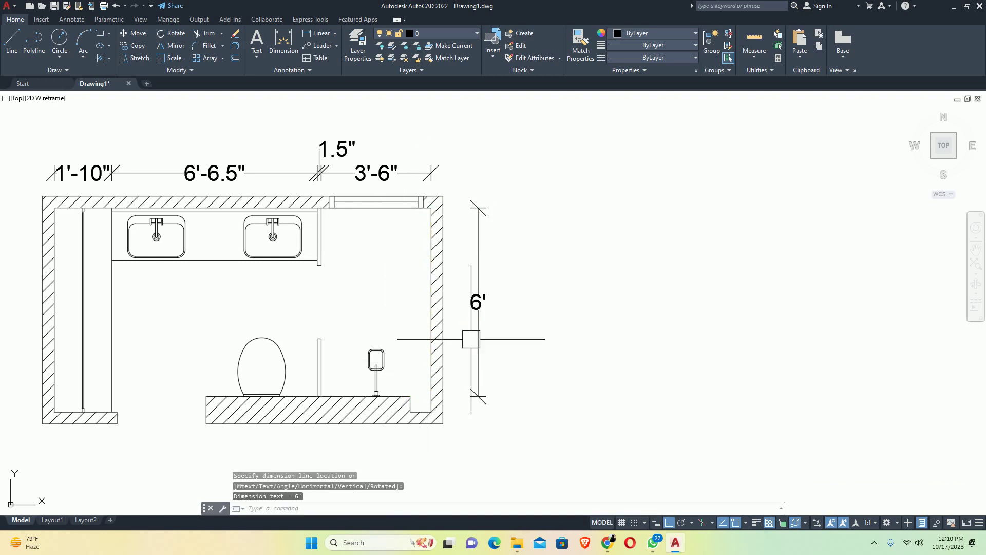
# Continue the right-hand vertical dimension from the ledge top down to the recess's bottom edge
pyautogui.scroll(4, 429, 332)
pyautogui.write('dco')
pyautogui.press('Return')
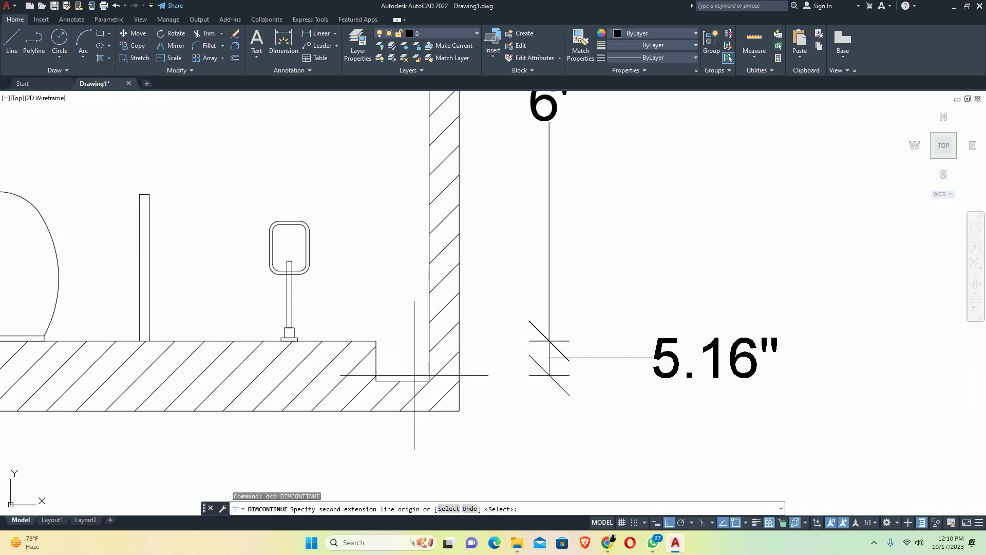
pyautogui.click(430, 382)
pyautogui.press('Escape')
pyautogui.press('Escape')
# Dimension the width of the recess in the lower right corner, placing the dimension below the lower wall
pyautogui.moveTo(421, 386); pyautogui.dragTo(420, 340, button='middle')
pyautogui.write('dli')
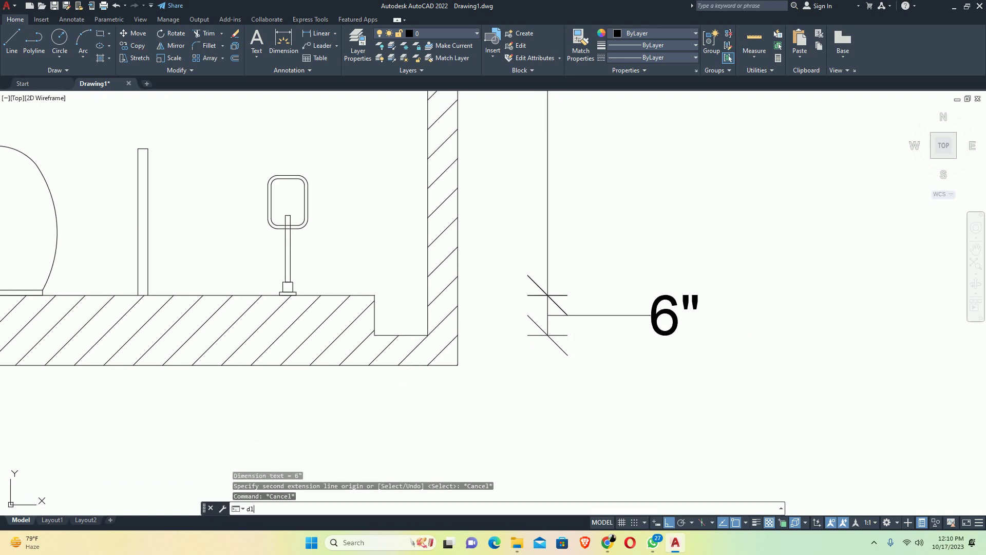
pyautogui.press('Return')
pyautogui.click(379, 334)
pyautogui.click(427, 334)
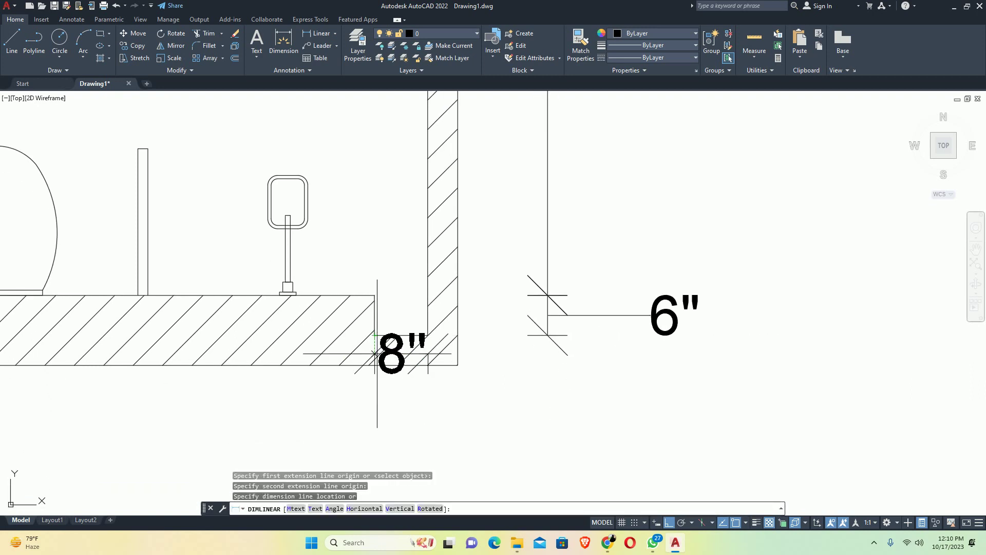
pyautogui.click(392, 413)
# Continue the lower dimension chain from the recess across the ledge, partition, and door opening to the left wall's inner corner
pyautogui.write('dco')
pyautogui.press('Return')
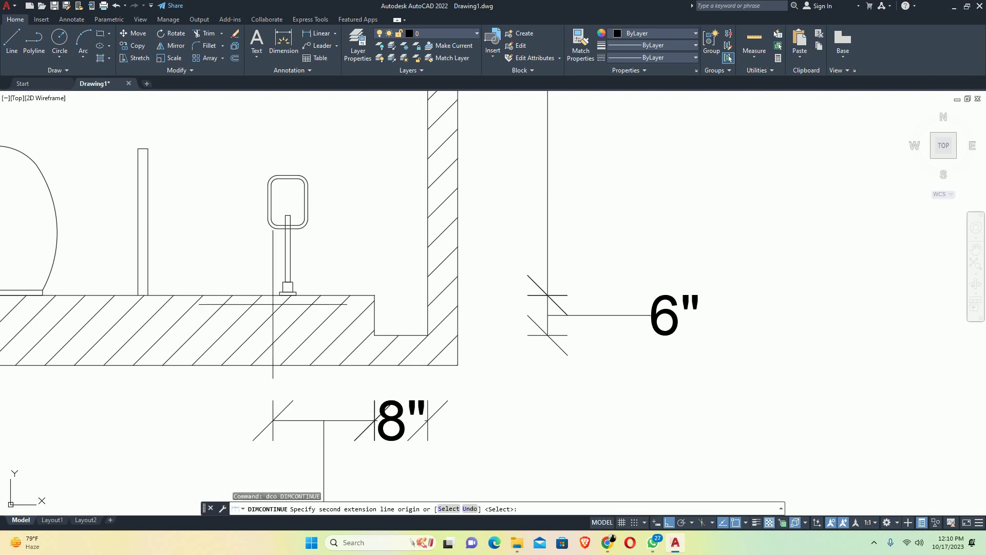
pyautogui.moveTo(326, 390); pyautogui.dragTo(501, 420, button='middle')
pyautogui.click(148, 295)
pyautogui.click(314, 325)
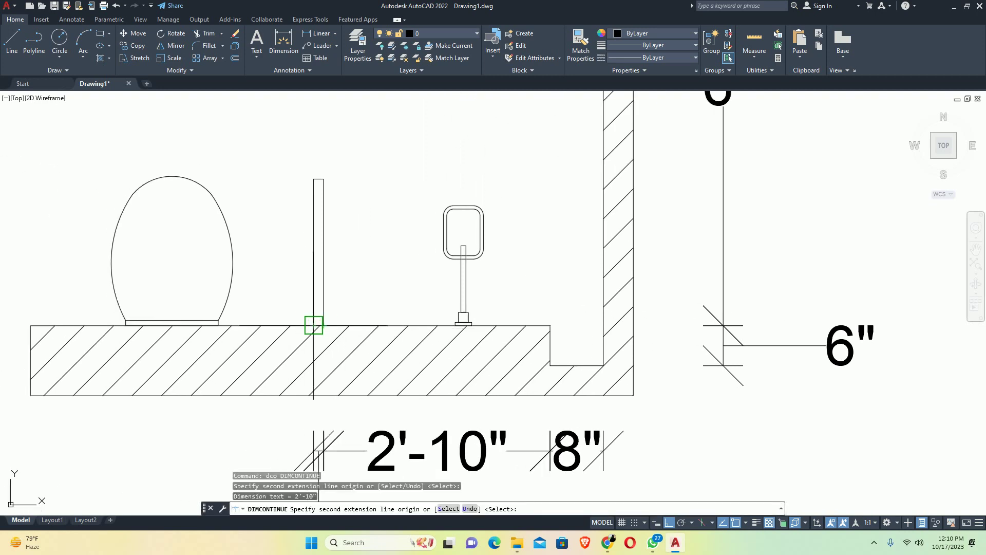
pyautogui.moveTo(252, 337); pyautogui.dragTo(548, 341, button='middle')
pyautogui.click(327, 329)
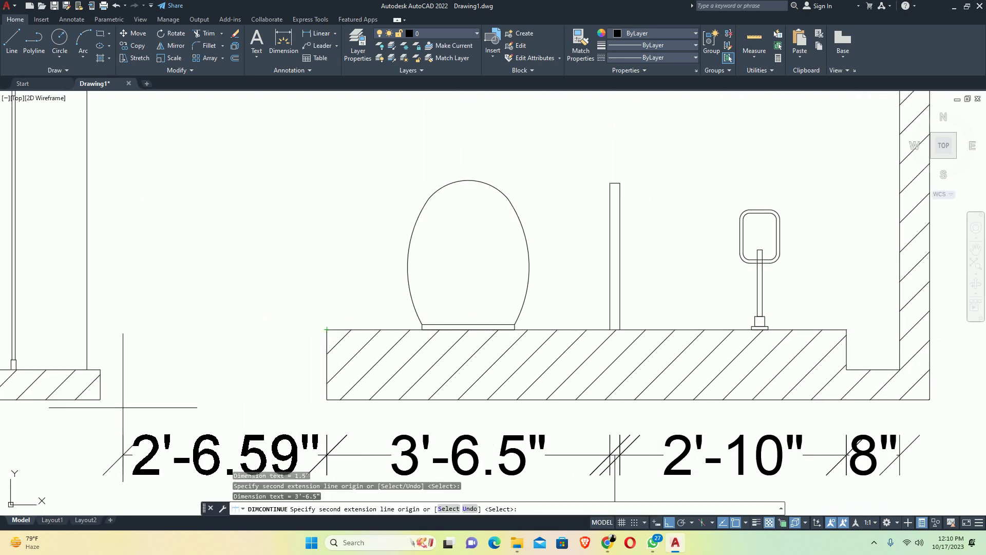
pyautogui.click(100, 370)
pyautogui.moveTo(110, 376); pyautogui.dragTo(329, 397, button='middle')
pyautogui.moveTo(188, 395); pyautogui.dragTo(337, 392, button='middle')
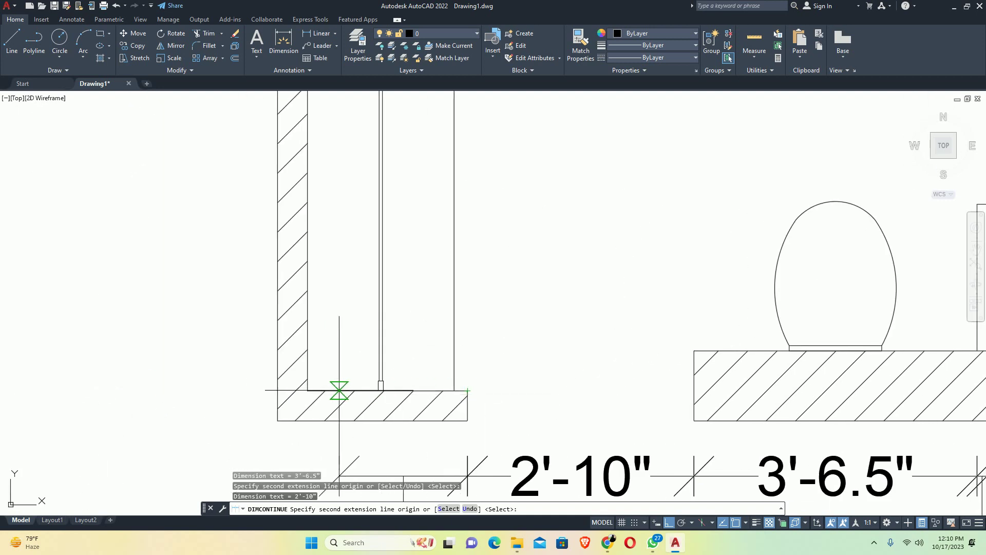
pyautogui.click(308, 392)
pyautogui.press('Escape')
pyautogui.scroll(-4, 437, 311)
pyautogui.moveTo(438, 310); pyautogui.dragTo(359, 407, button='middle')
pyautogui.press('Escape')
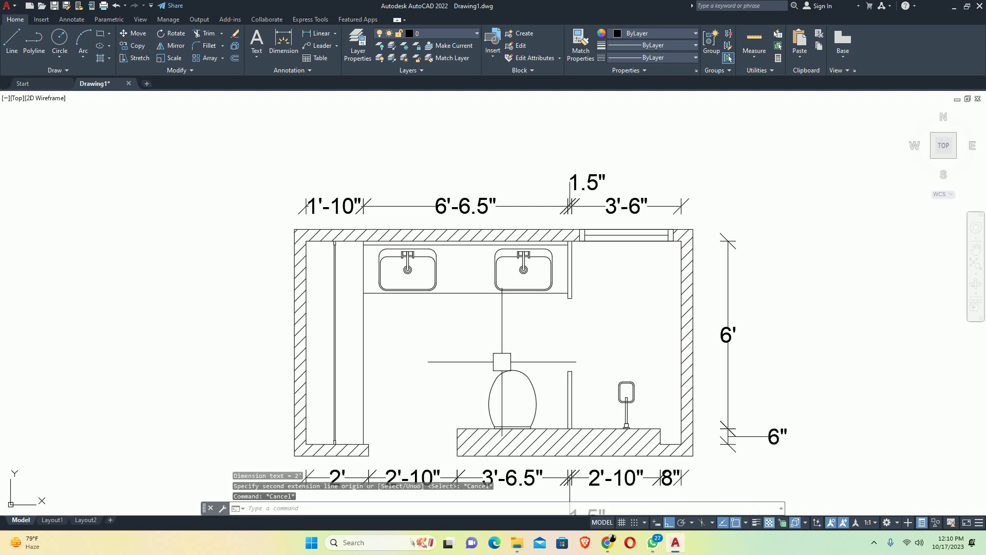
# Add a vertical linear dimension from the toilet's front edge to the vanity counter's front edge, placing it just left of the toilet
pyautogui.press('Escape')
pyautogui.press('Escape')
pyautogui.write('d')
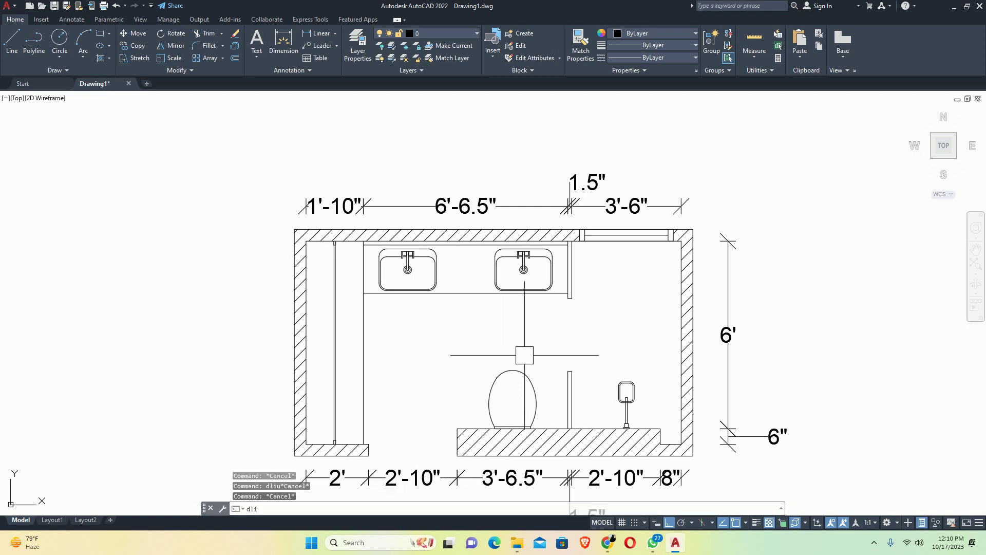
pyautogui.write('li')
pyautogui.press('Return')
pyautogui.click(512, 369)
pyautogui.click(513, 293)
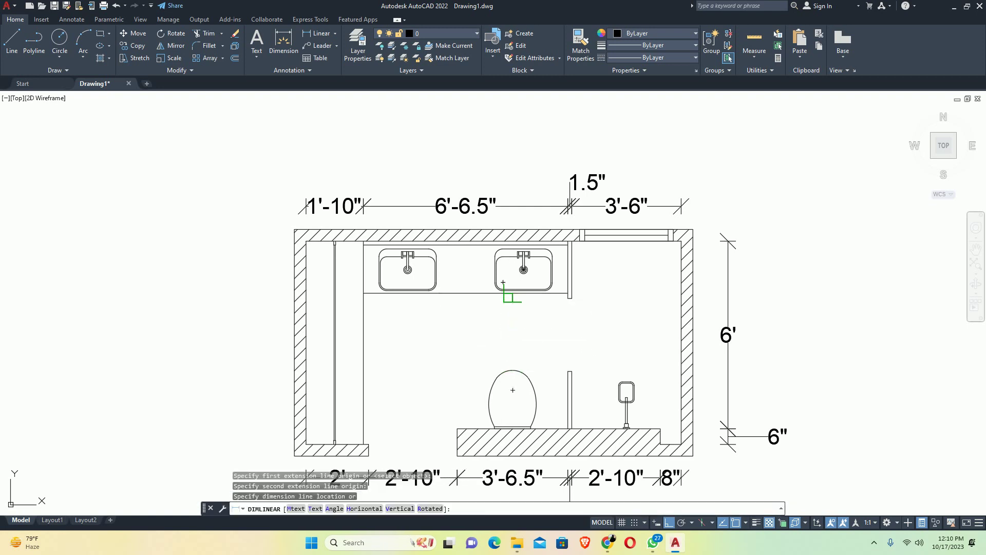
pyautogui.scroll(4, 491, 322)
pyautogui.click(427, 349)
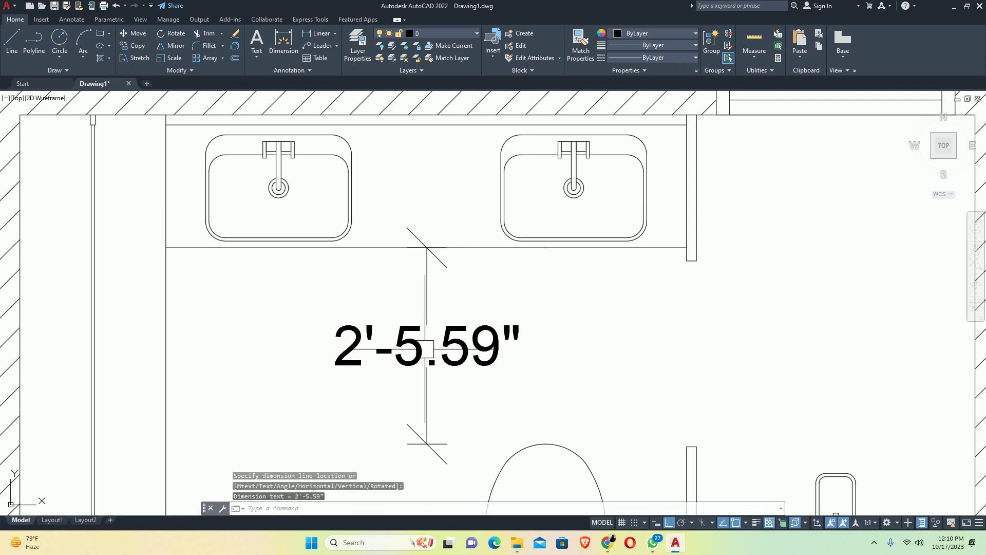
pyautogui.press('Escape')
pyautogui.scroll(-2, 303, 342)
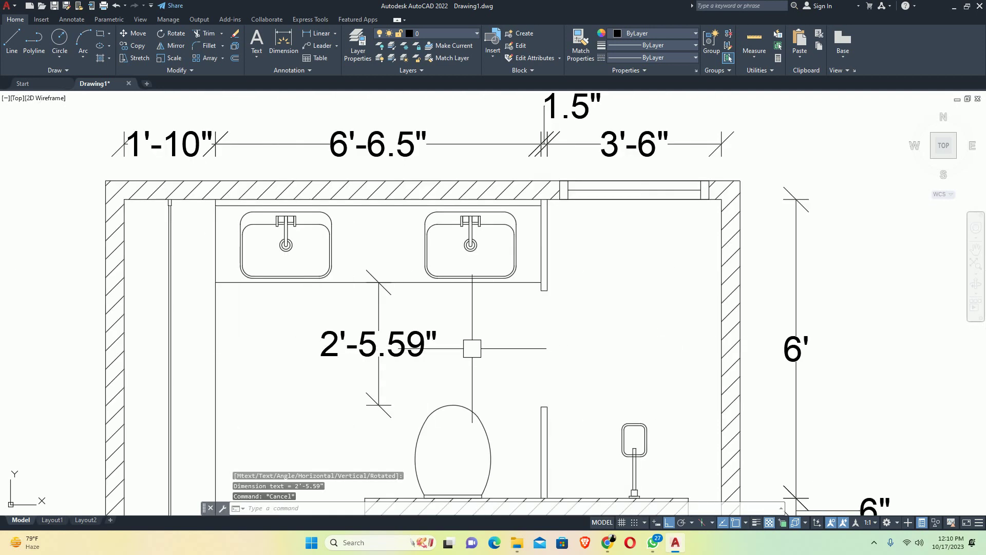
pyautogui.scroll(-3, 275, 354)
pyautogui.scroll(-2, 419, 211)
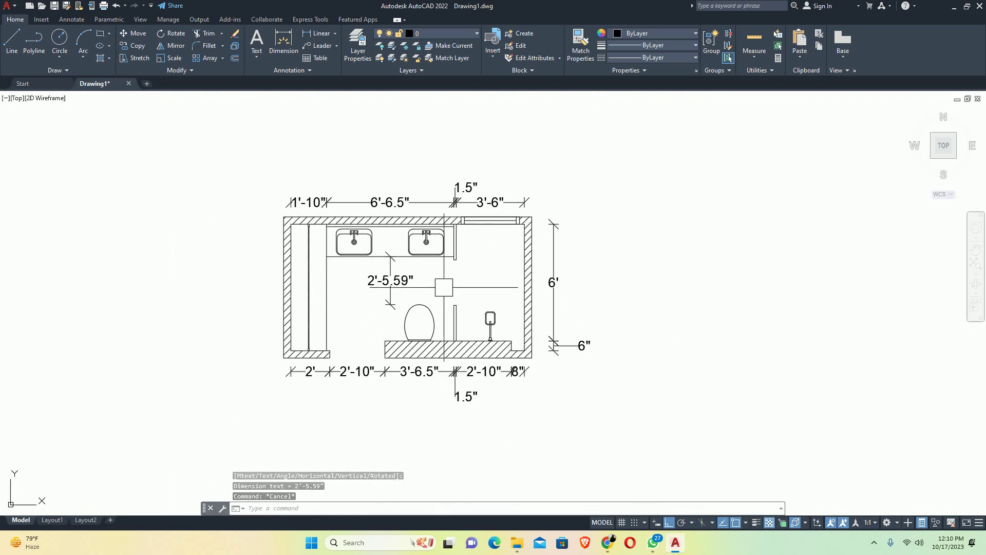
pyautogui.scroll(2, 473, 293)
pyautogui.moveTo(474, 293); pyautogui.dragTo(479, 296, button='middle')
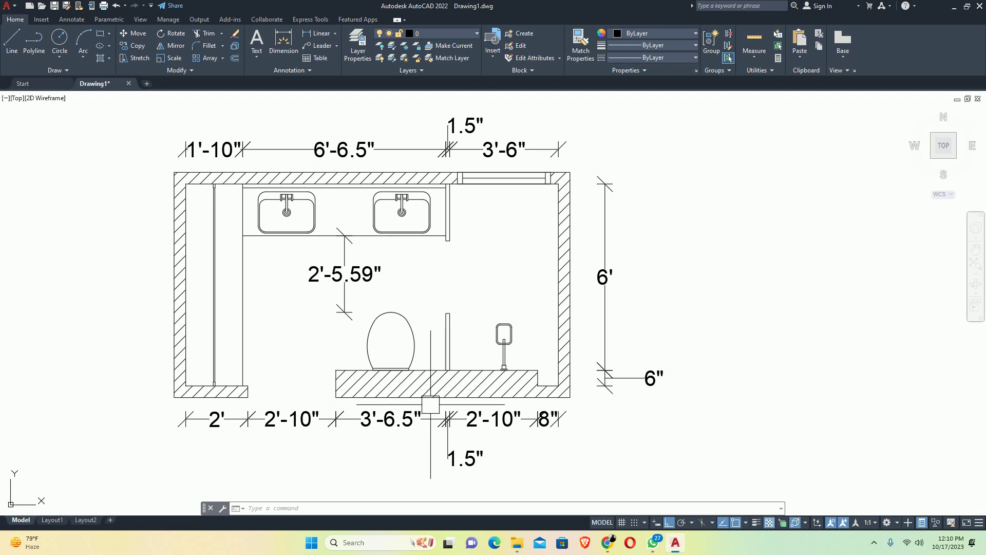
pyautogui.press('alt')
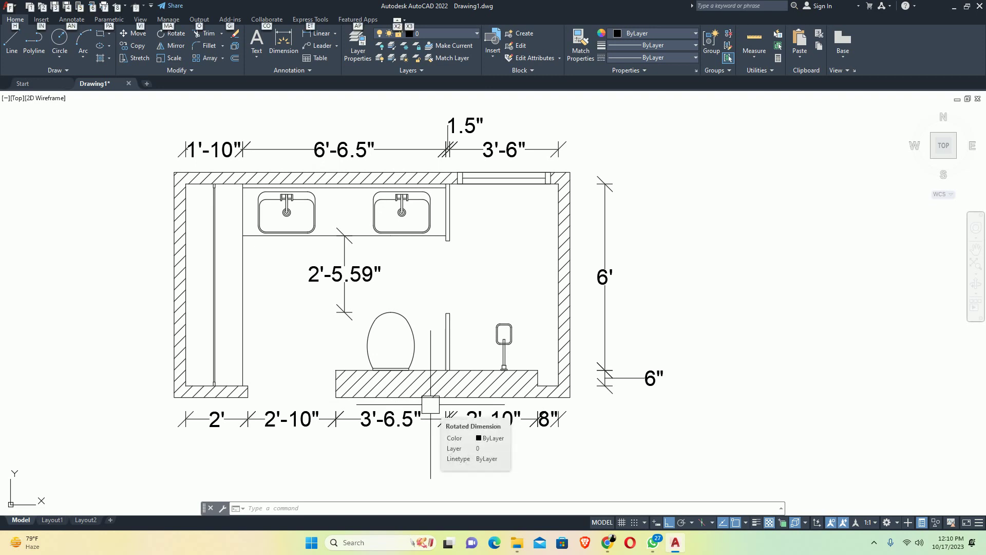